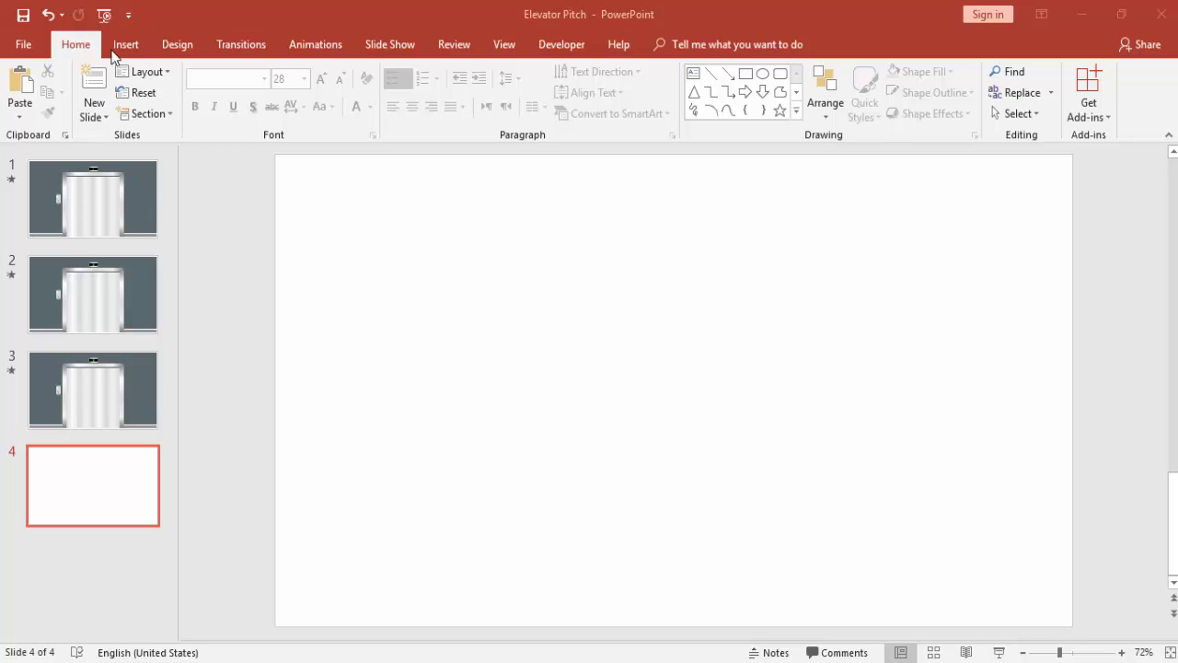
Step: Draw a blue rectangle across the entire 13.33 × 7.5 slide and give it No Outline
click(122, 46)
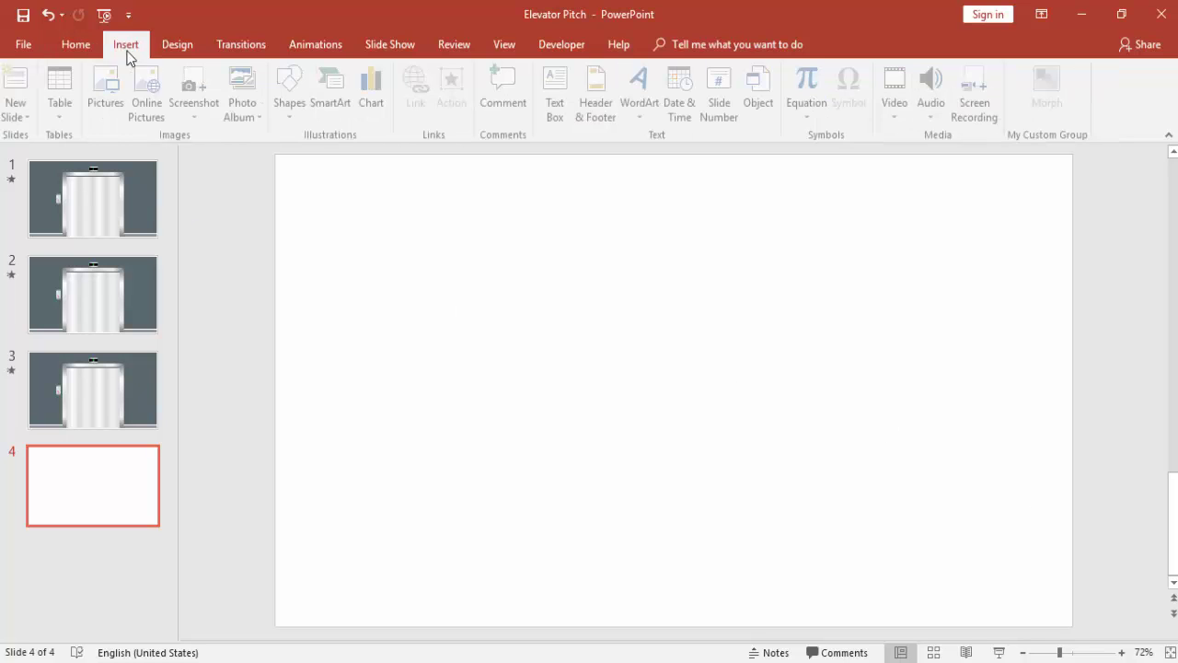
click(293, 119)
click(337, 155)
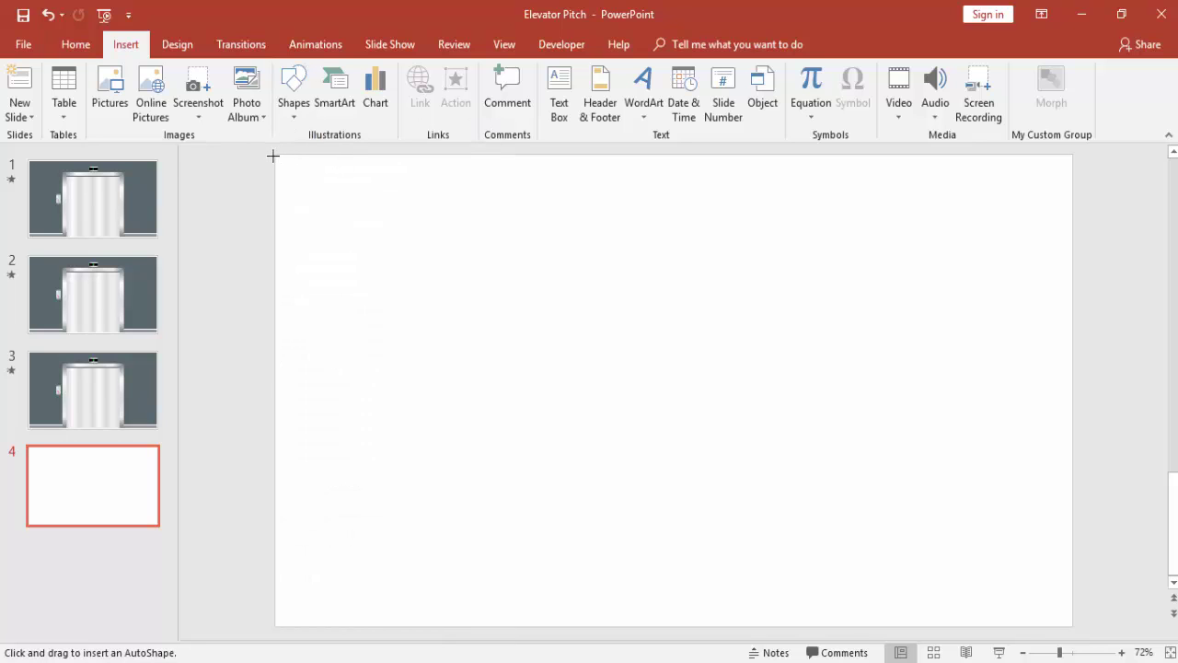
drag(326, 256, 1073, 636)
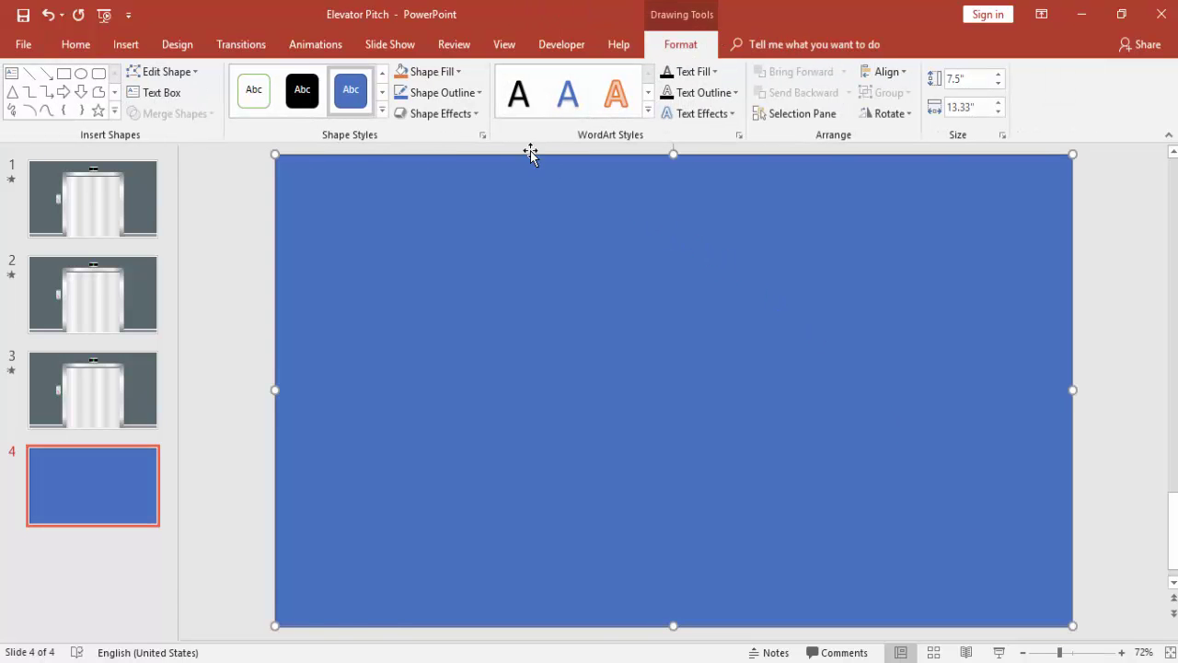
click(472, 93)
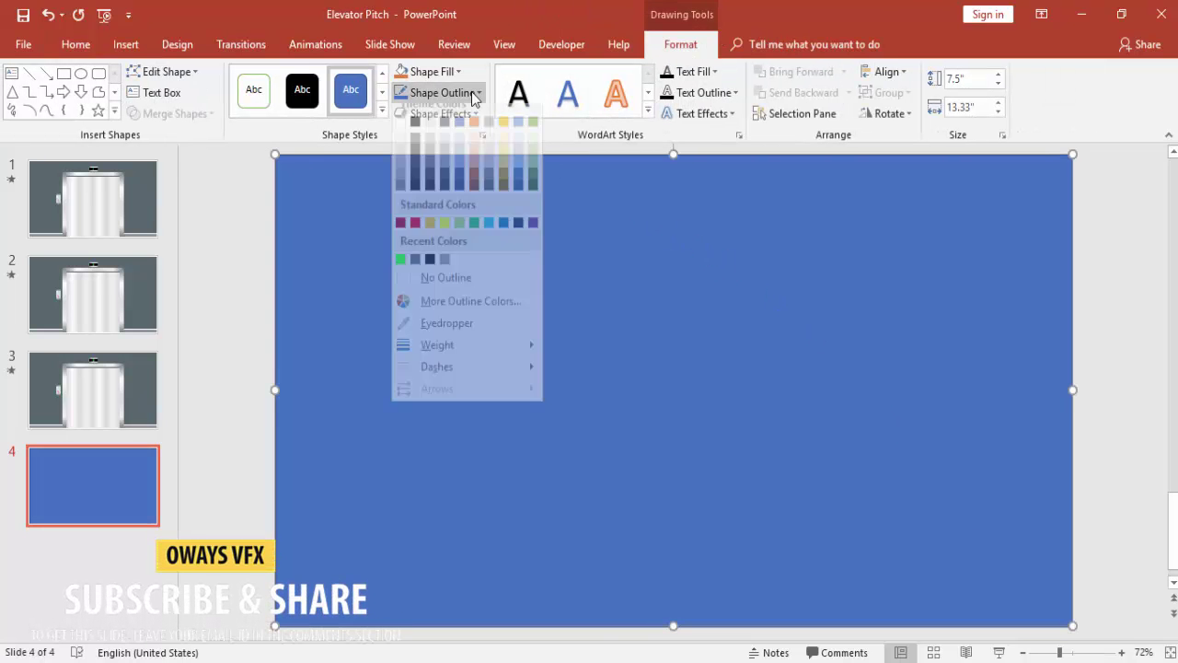
click(462, 291)
click(246, 258)
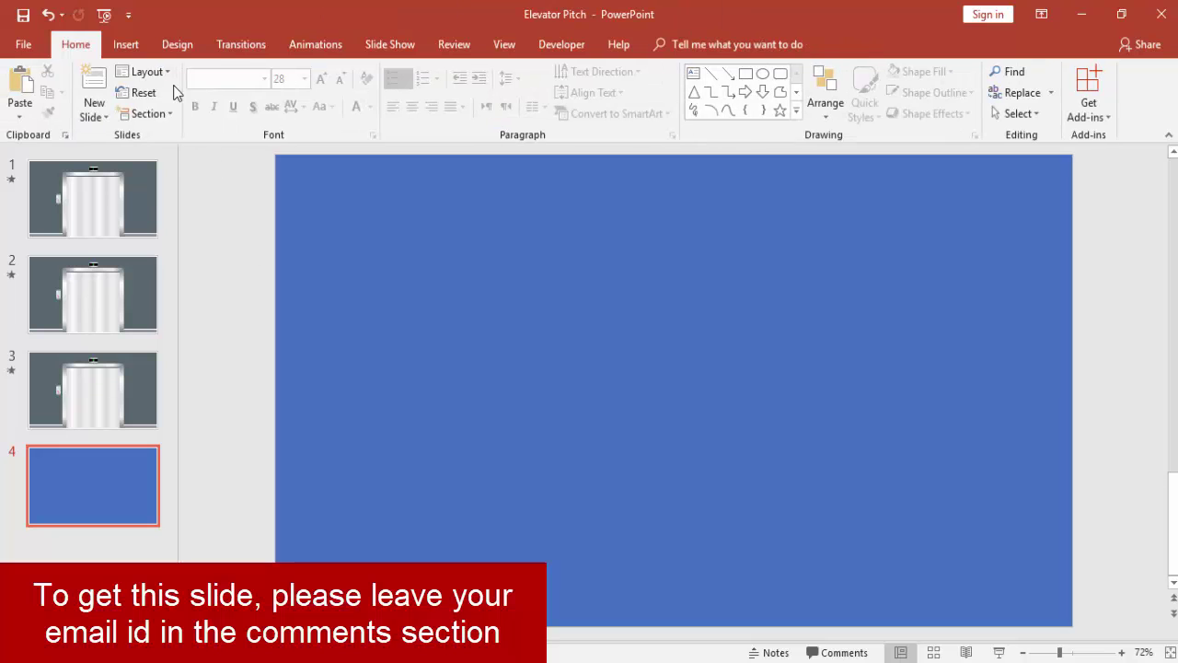
Step: Turn on the slide's dashed centre guides
click(129, 44)
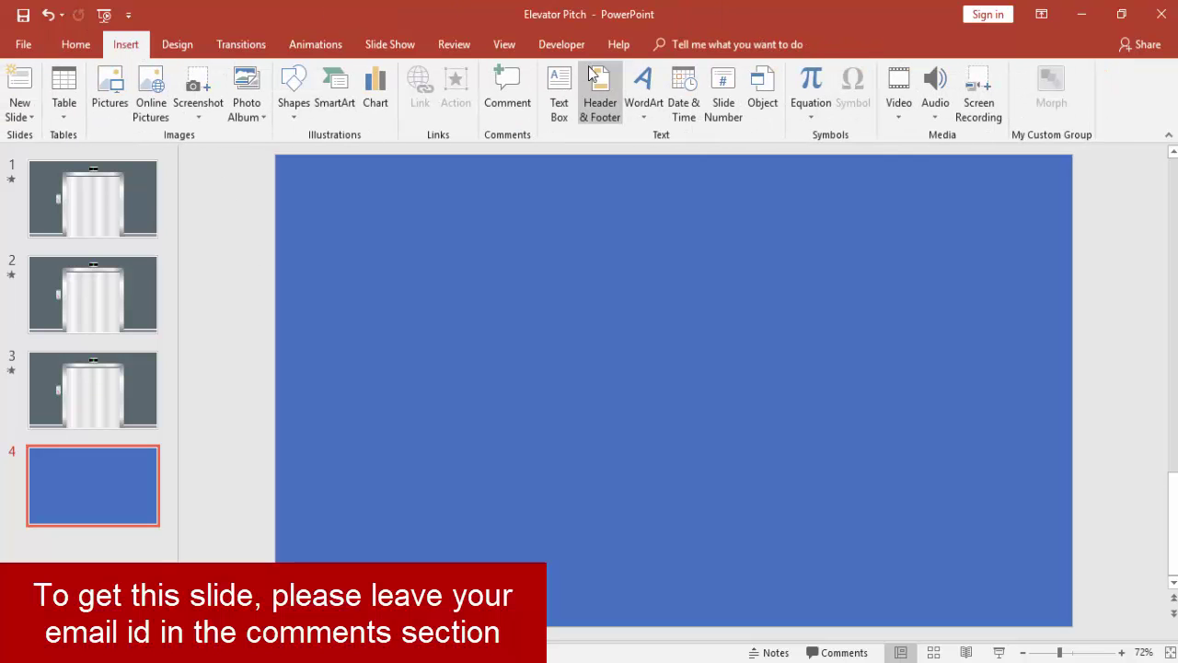
click(505, 45)
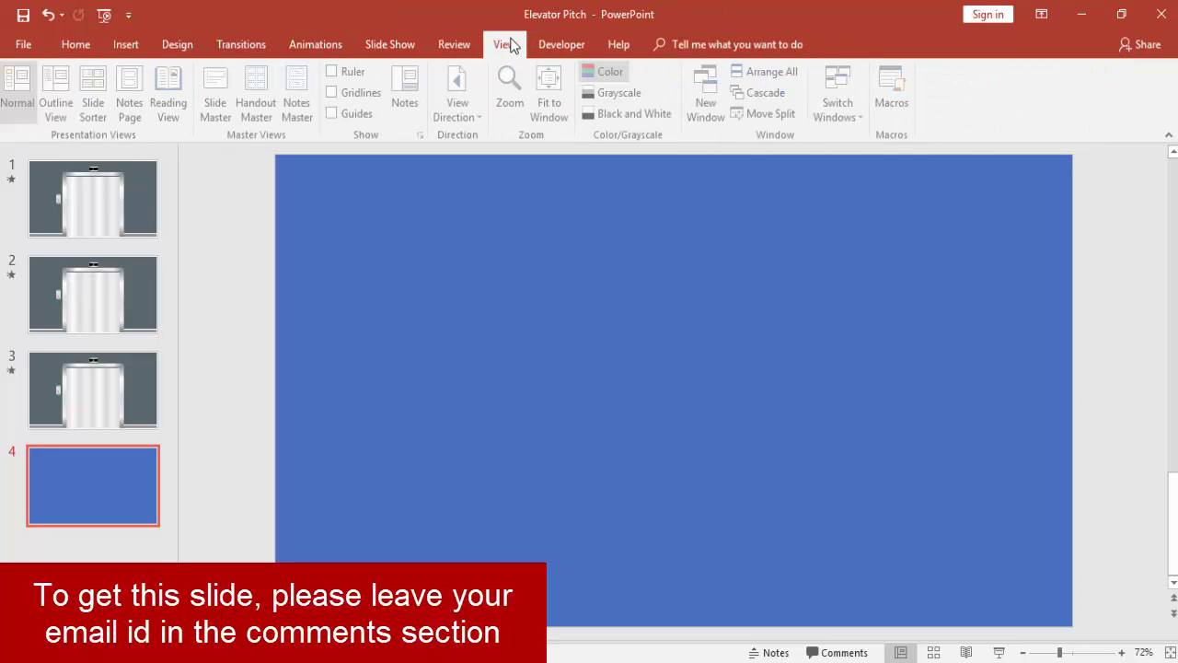
click(355, 109)
Step: Draw a tall rectangle left of the centre guide to the slide bottom, with no outline and yellow fill
click(126, 44)
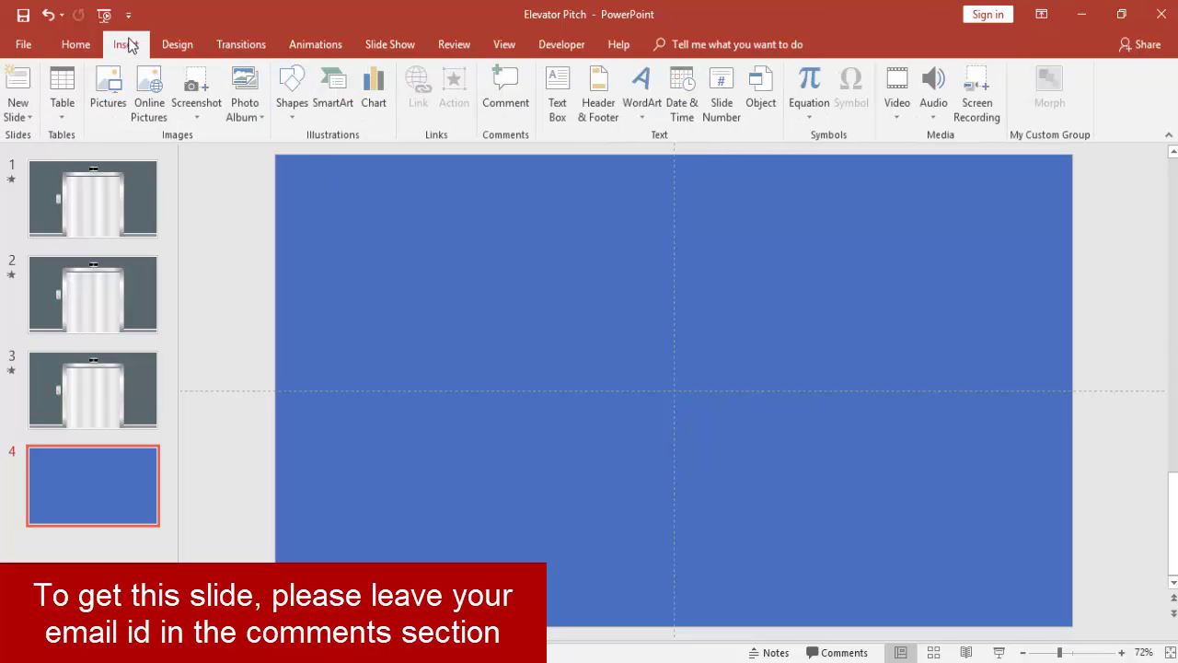
click(297, 115)
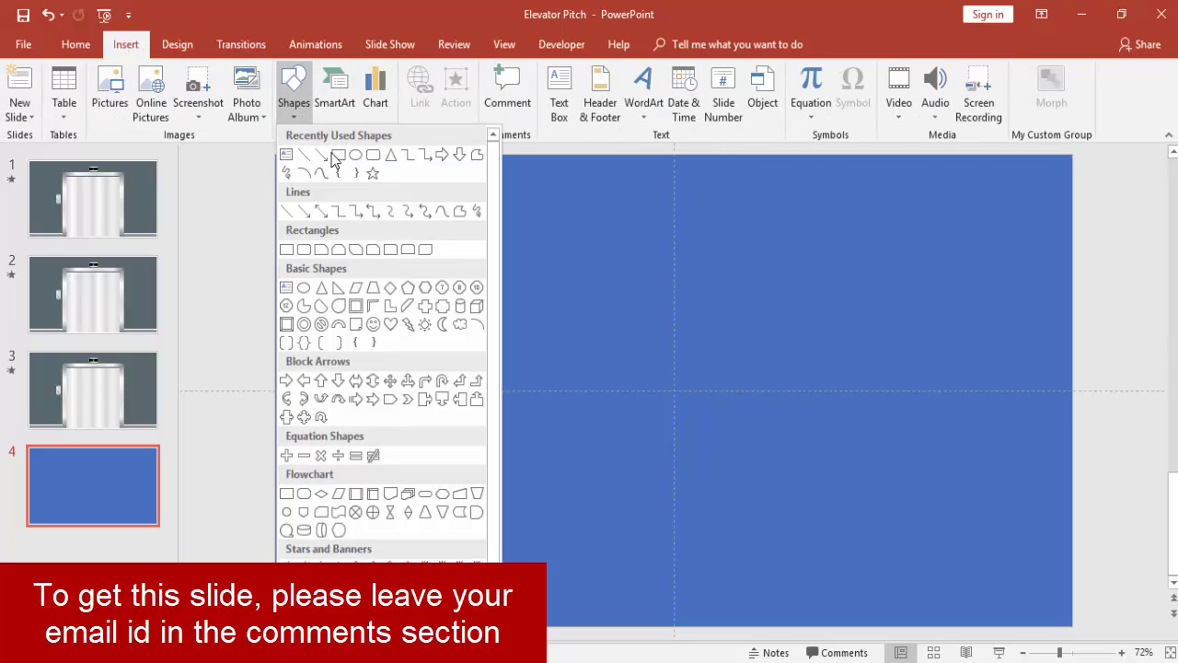
click(336, 158)
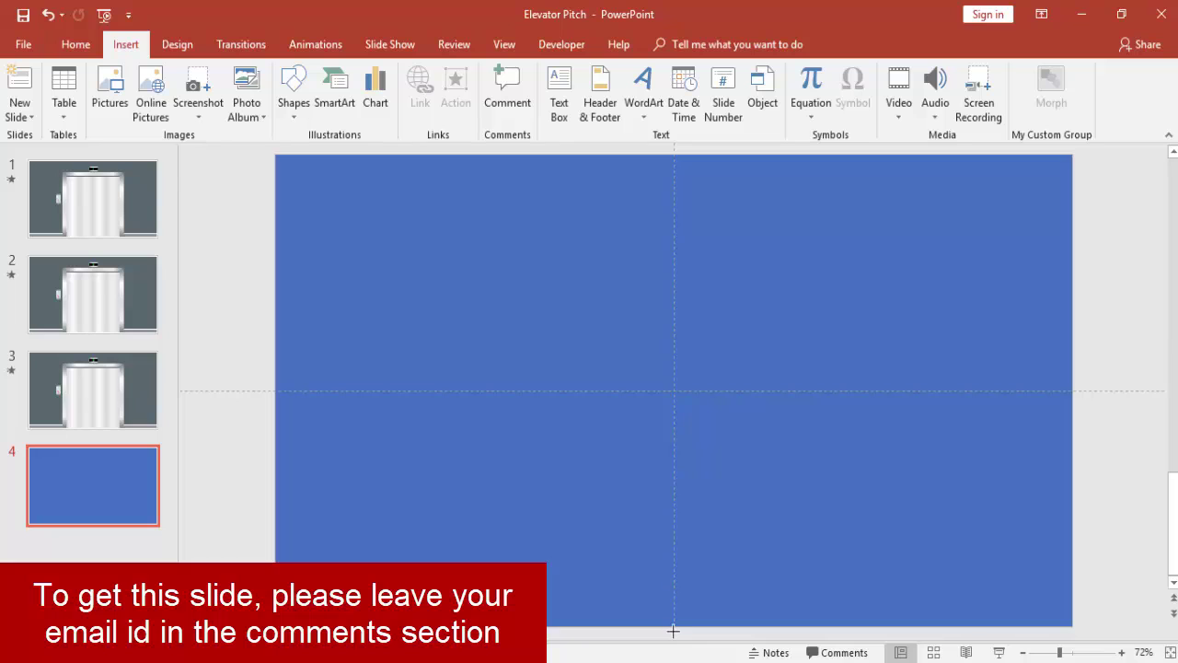
drag(674, 625, 552, 577)
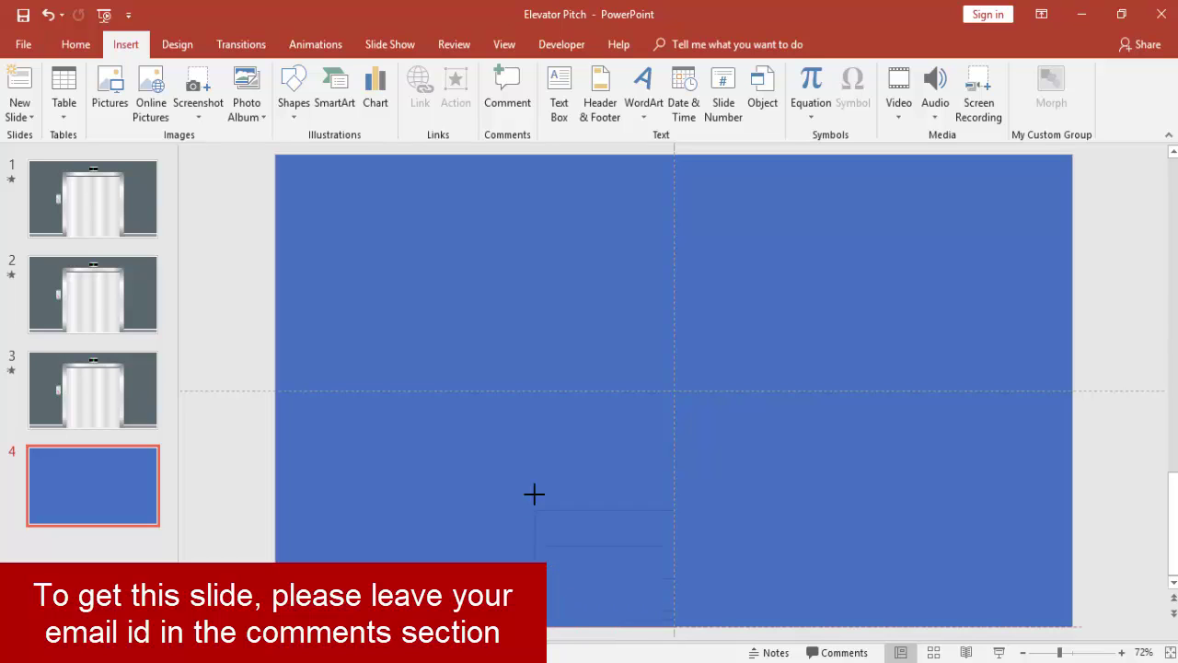
drag(531, 341, 516, 261)
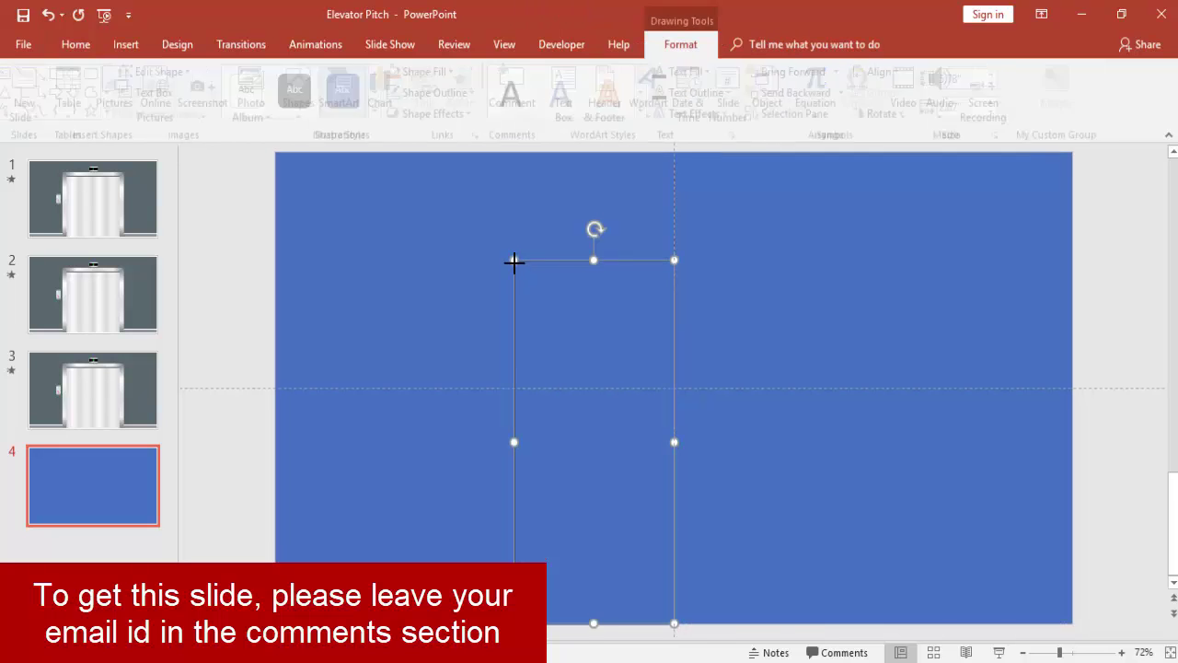
click(429, 93)
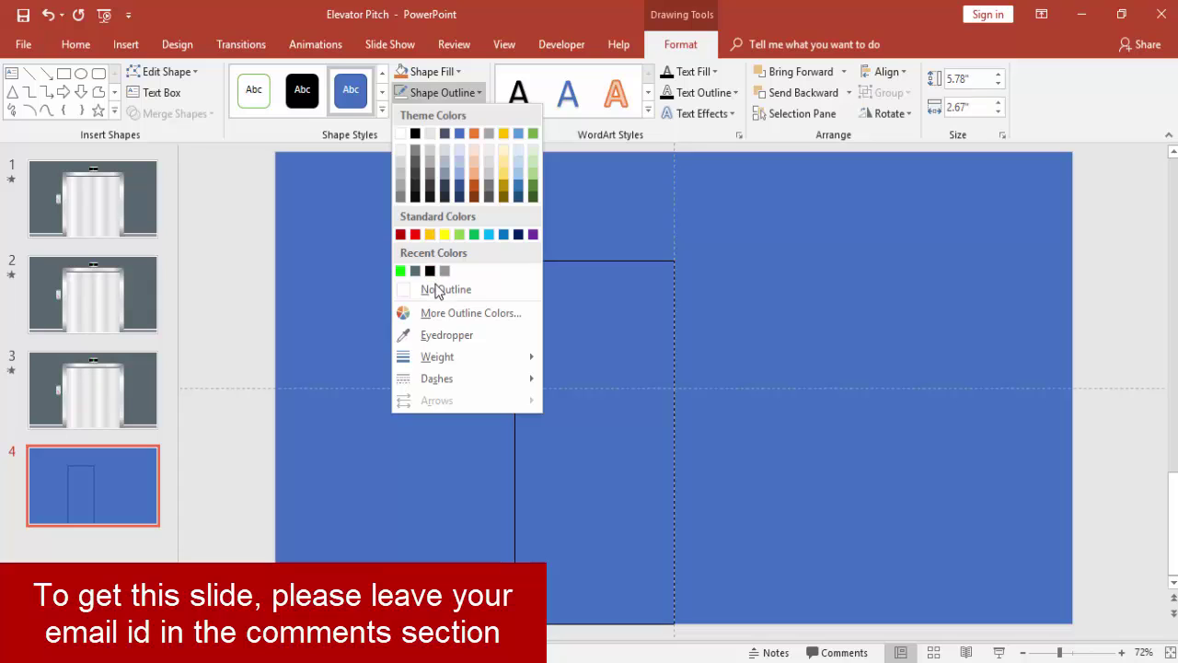
click(439, 290)
click(454, 72)
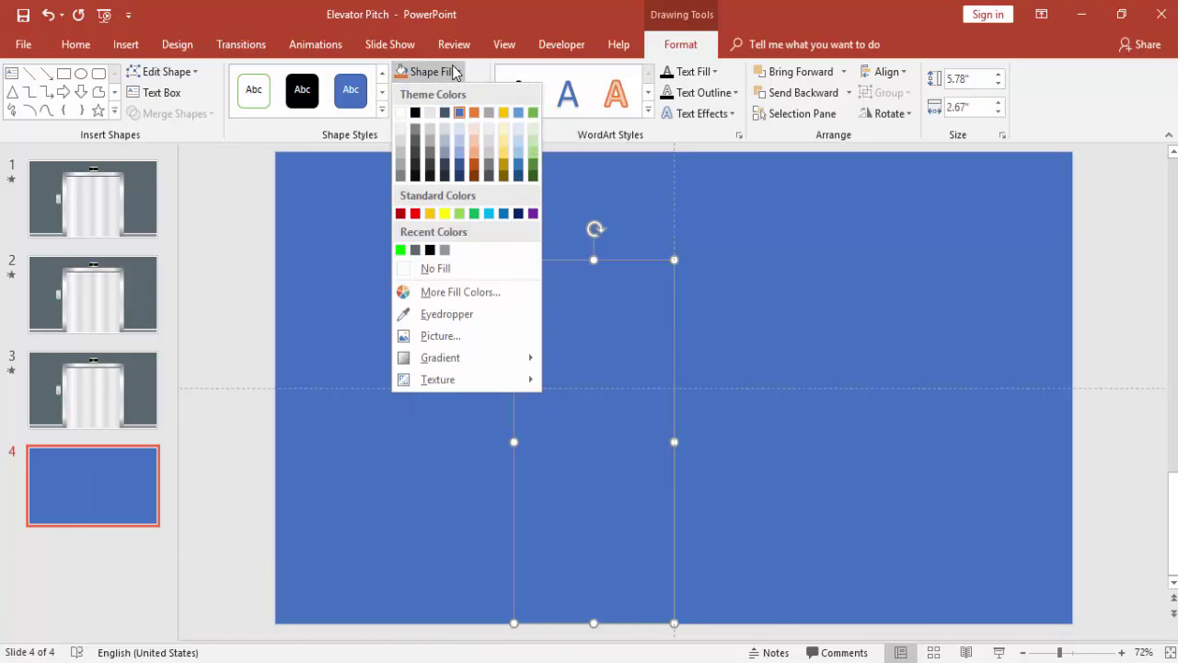
click(443, 218)
click(617, 313)
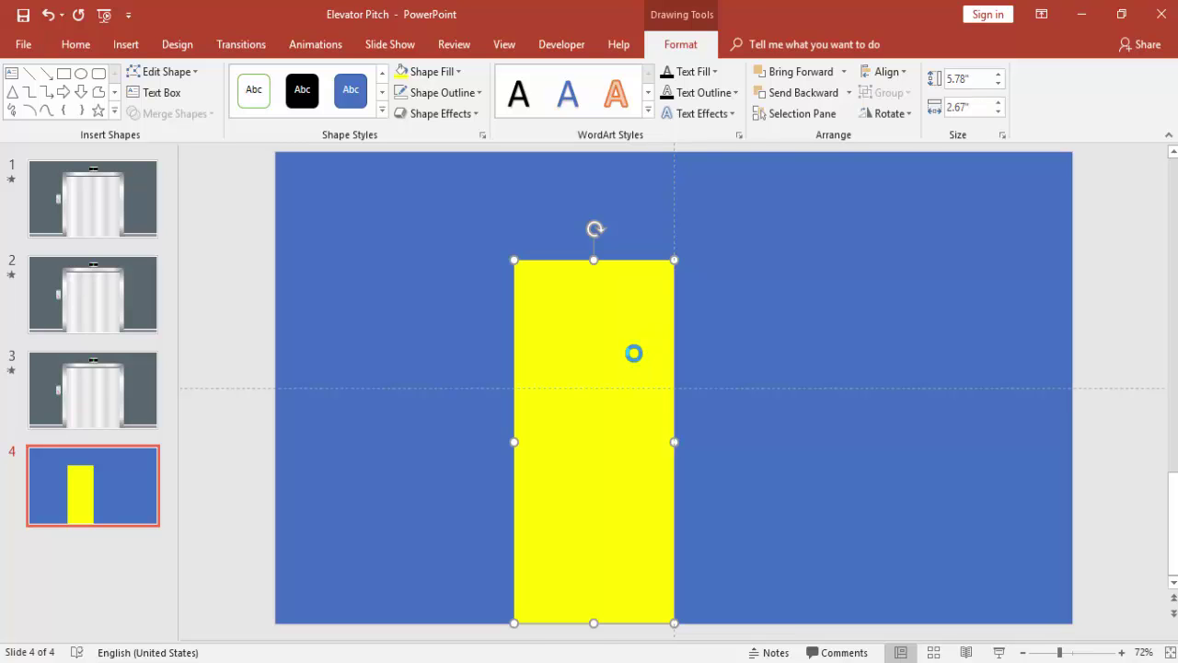
Step: Copy the yellow rectangle right of centre, then copy the pair toward the slide's right edge
drag(623, 371, 775, 356)
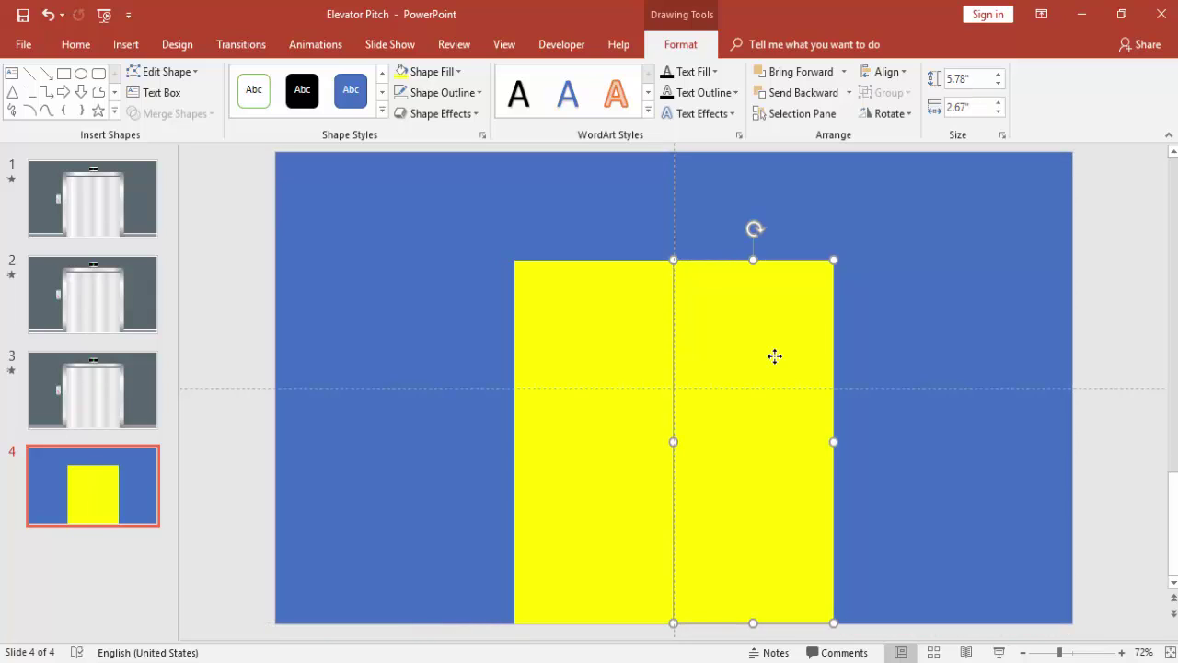
click(469, 303)
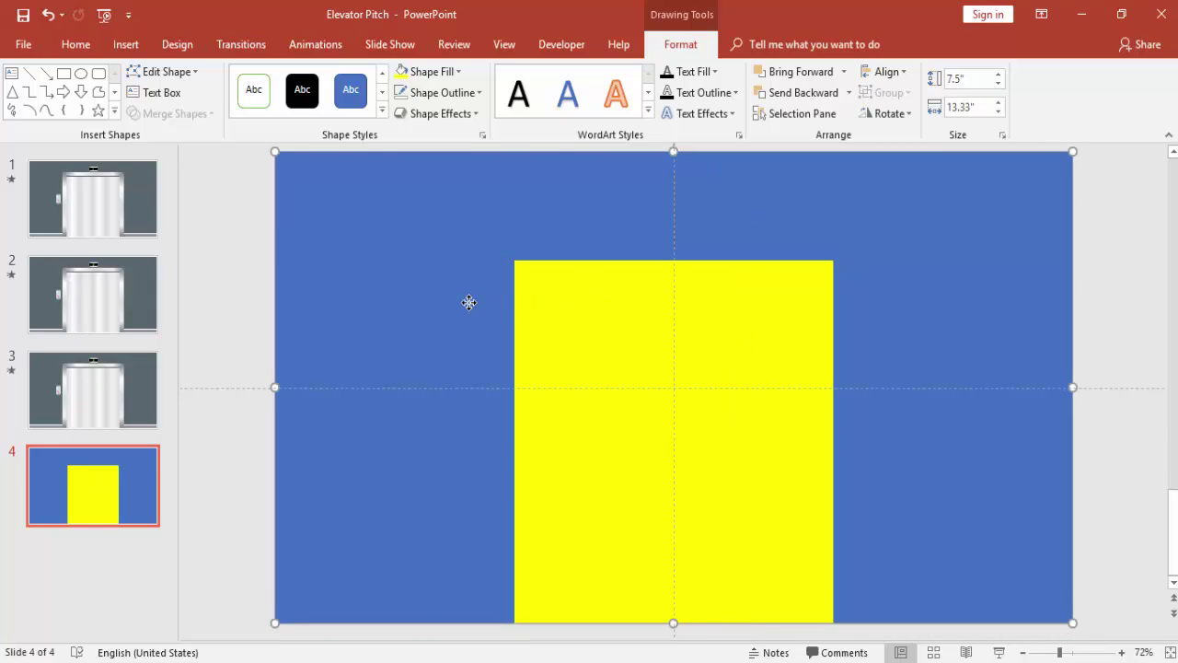
click(573, 343)
shift+click(766, 363)
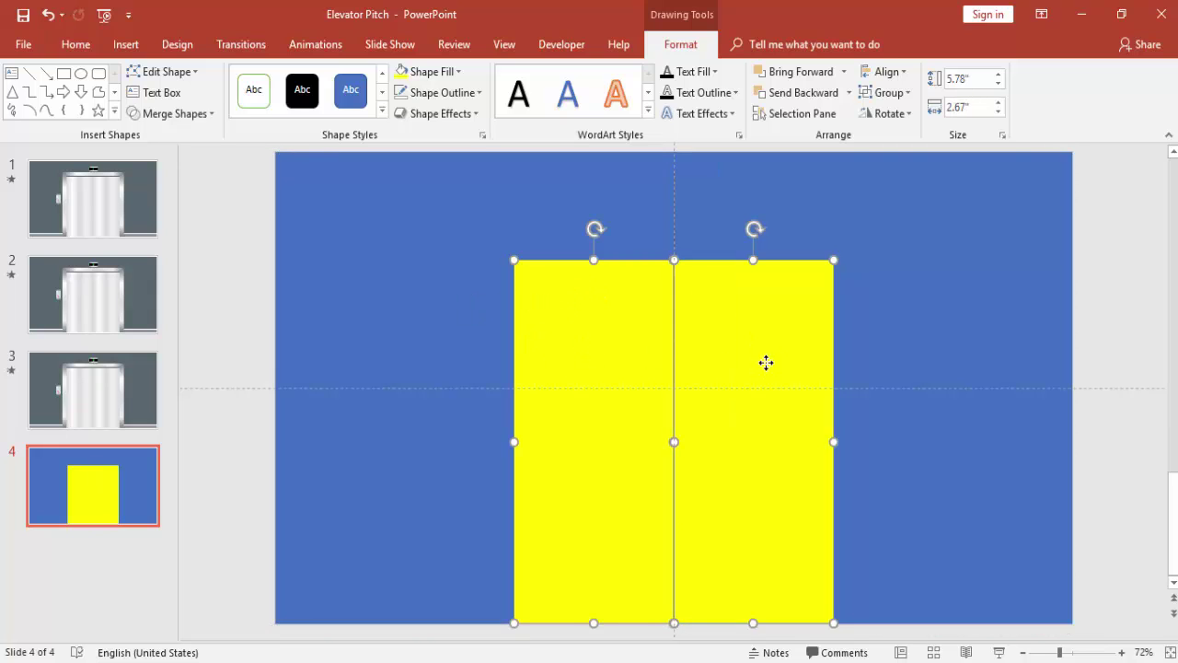
mouse_move(766, 366)
mouse_down()
mouse_move(1067, 379)
mouse_move(1091, 398)
mouse_up()
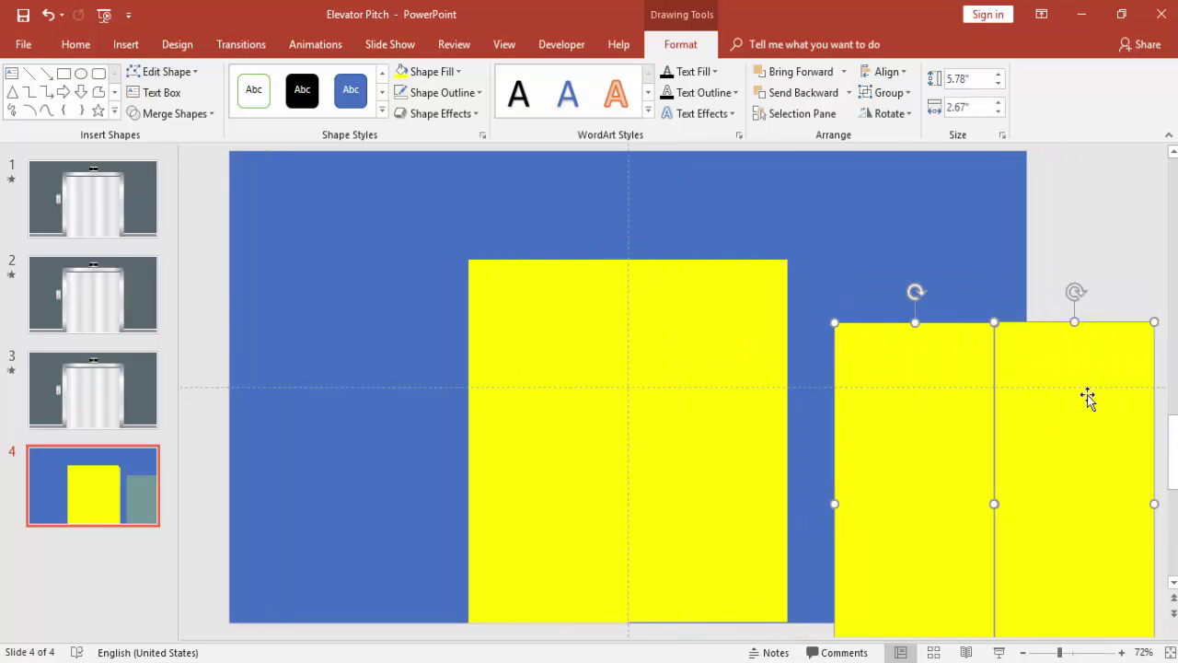
click(1075, 266)
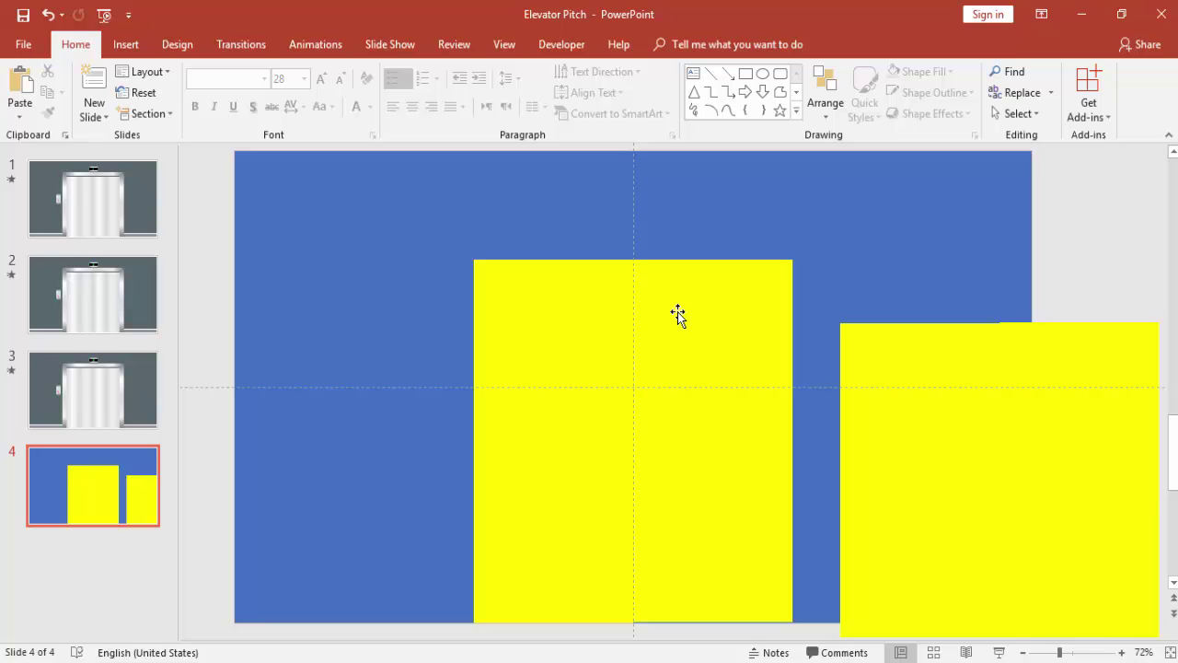
Step: Align the two central yellow halves along their bottom edges
click(639, 372)
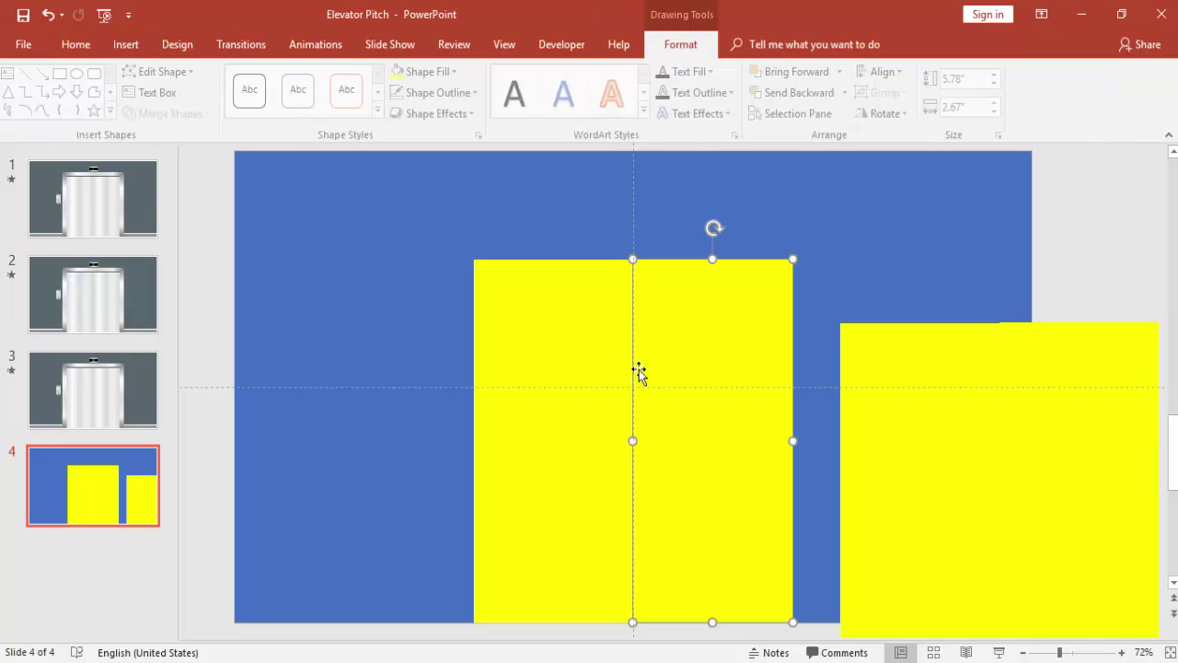
shift+click(584, 354)
click(885, 71)
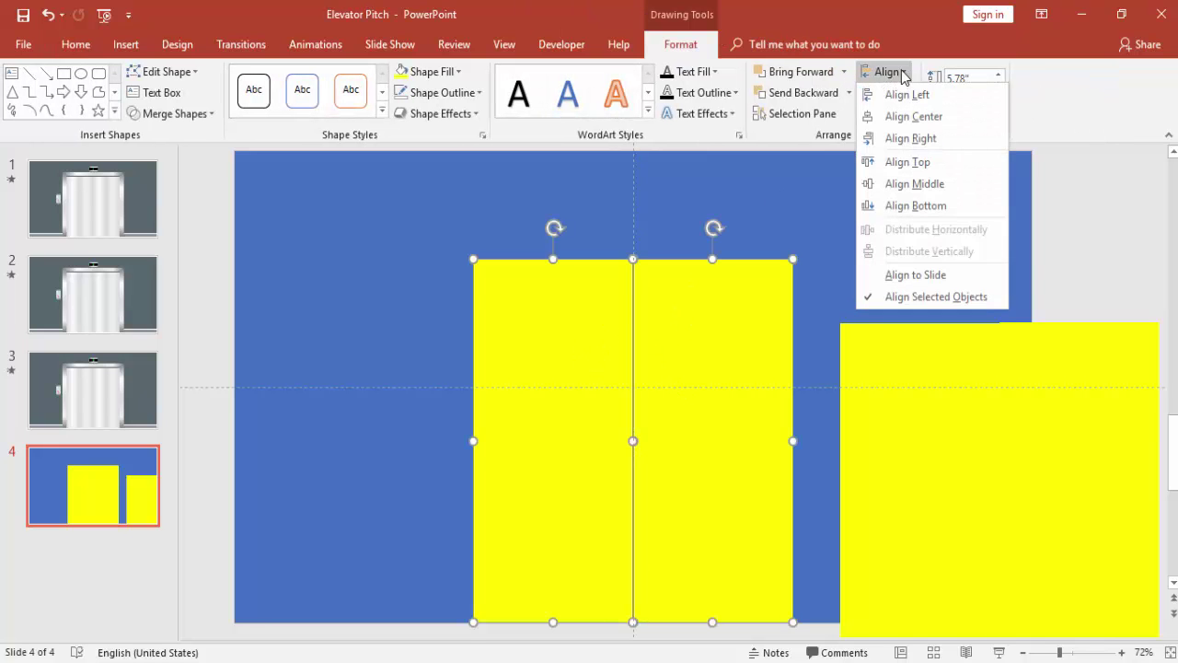
click(928, 205)
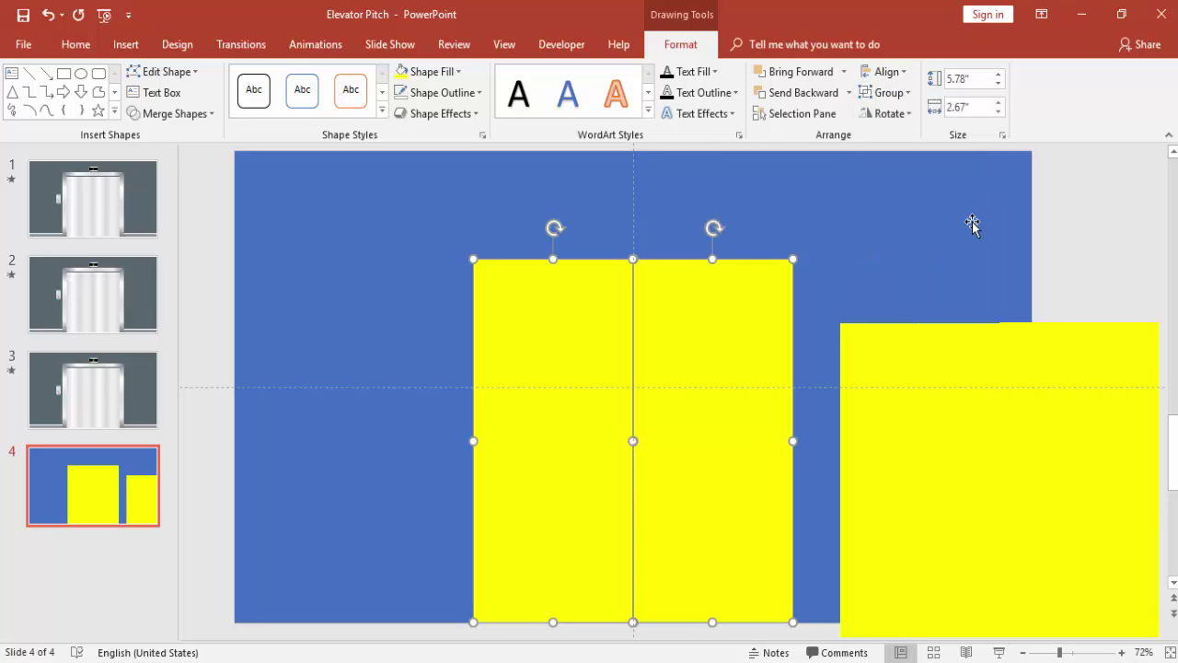
click(1056, 238)
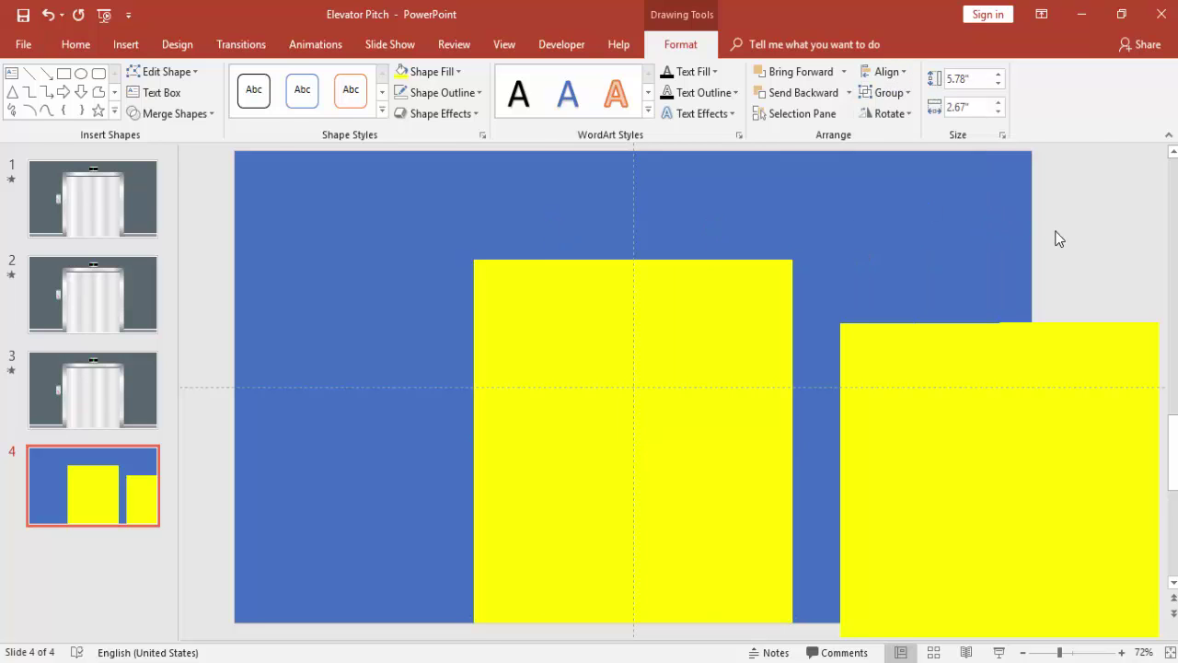
Step: Subtract the two central yellow halves from the blue background to cut a white opening
click(383, 285)
click(535, 314)
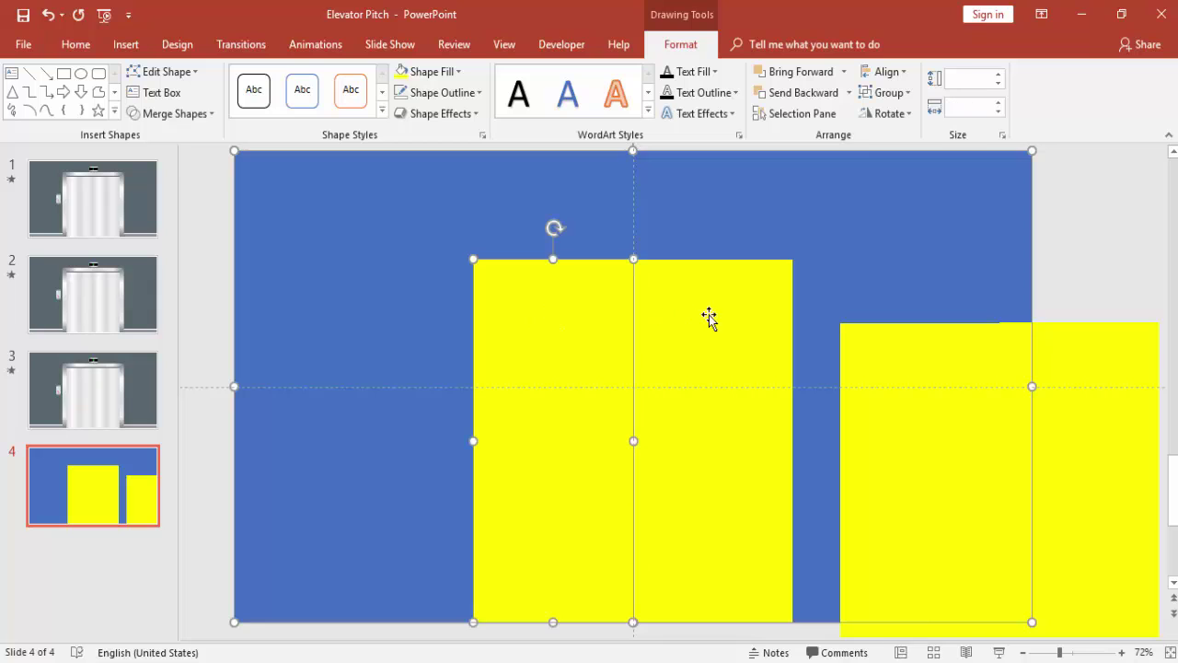
shift+click(714, 314)
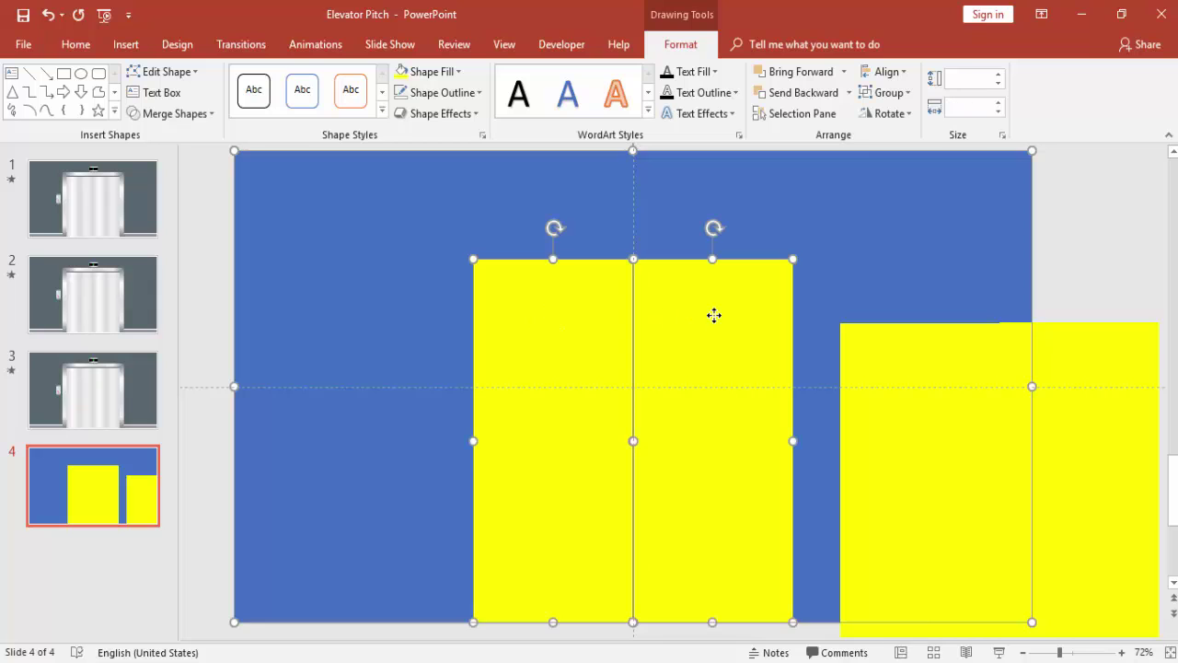
click(211, 120)
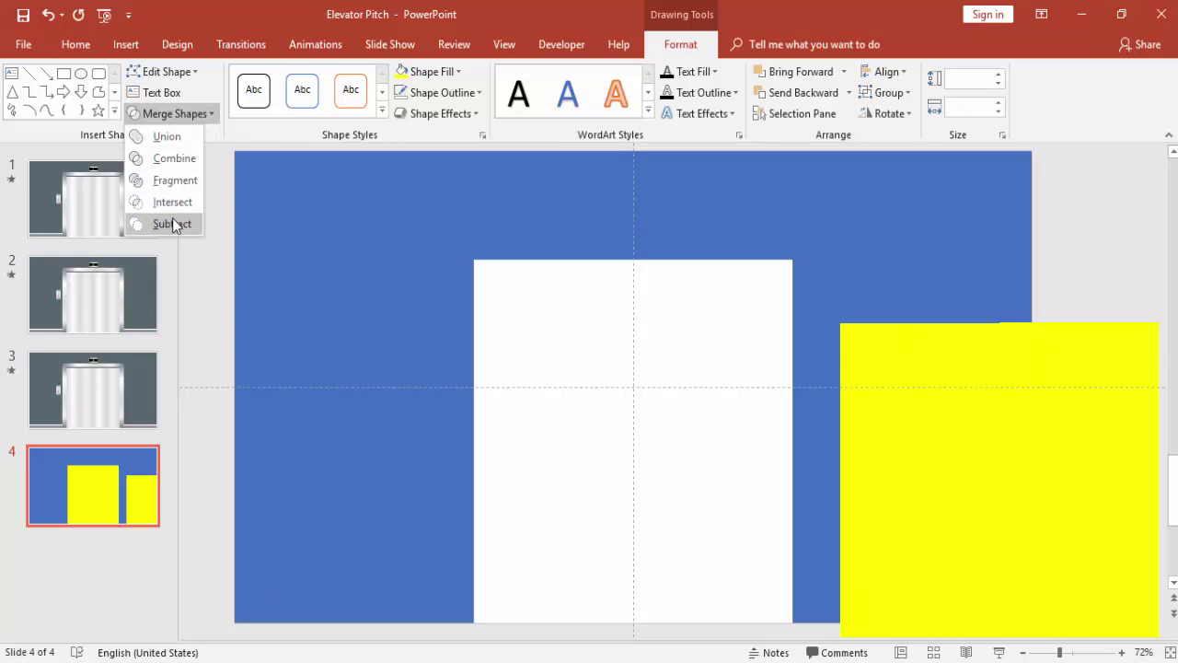
click(172, 224)
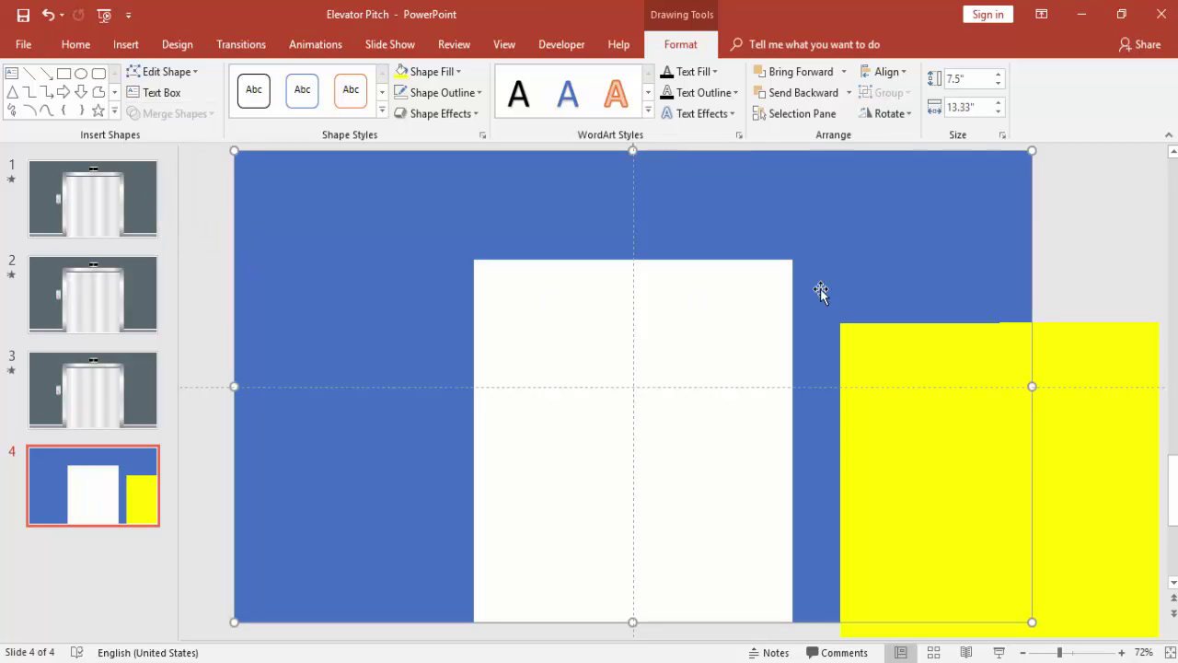
click(1093, 258)
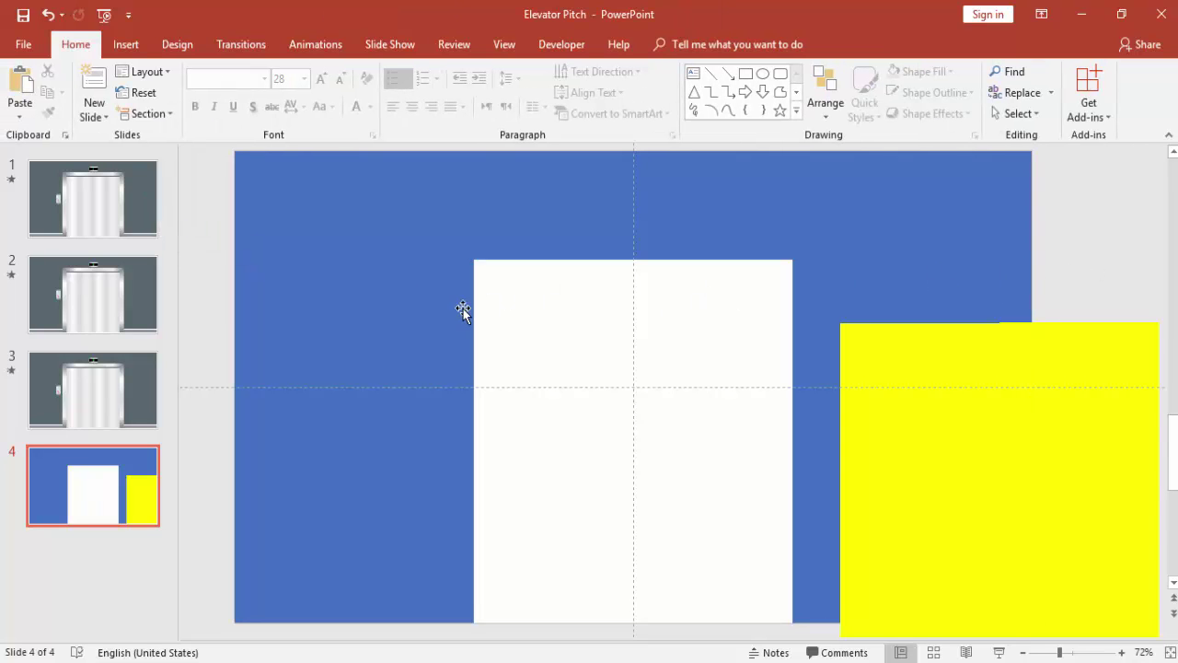
Step: Move the blue background so it snaps exactly to the slide edges
click(696, 246)
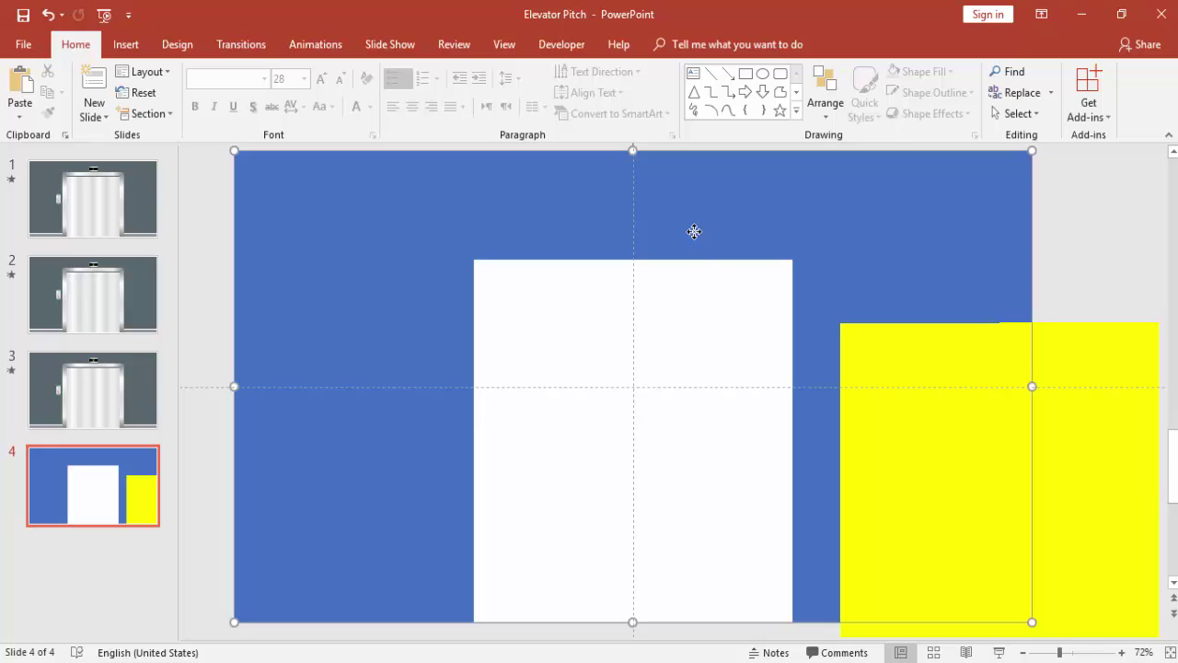
drag(666, 208, 632, 225)
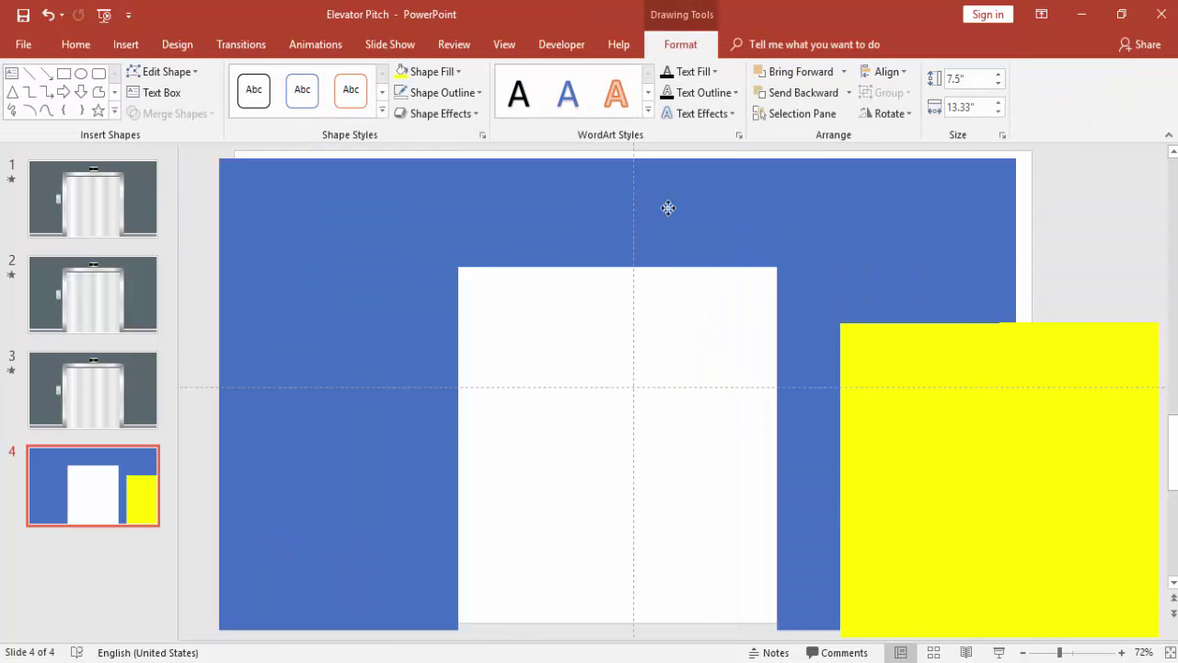
drag(632, 225, 654, 205)
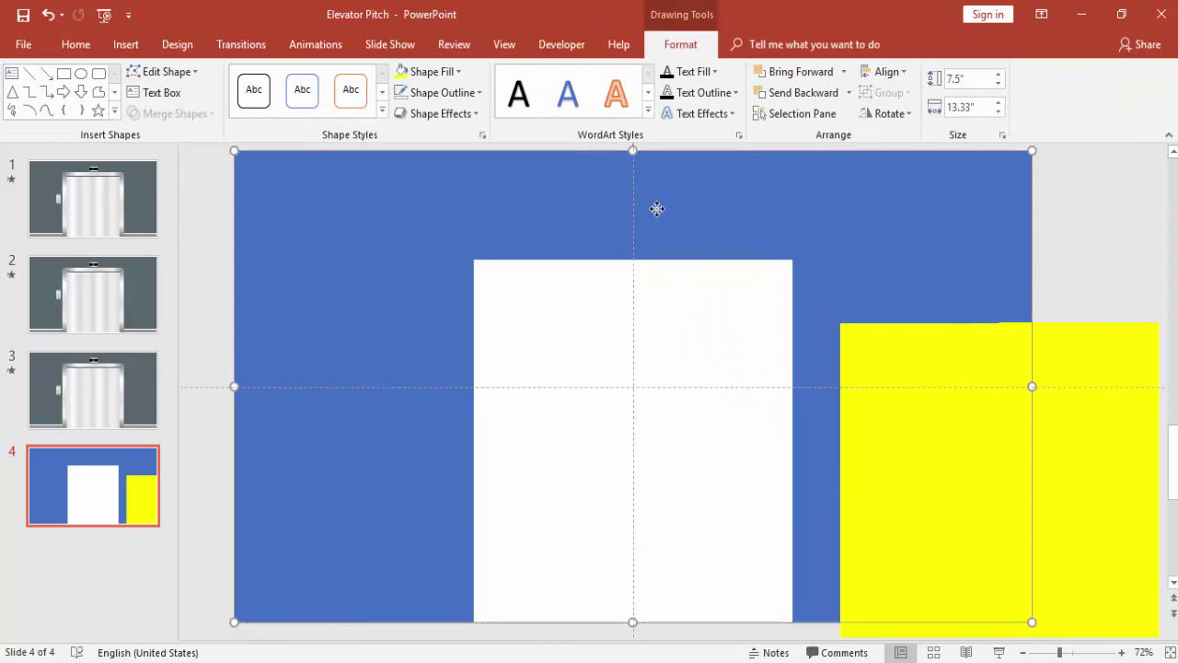
click(1058, 219)
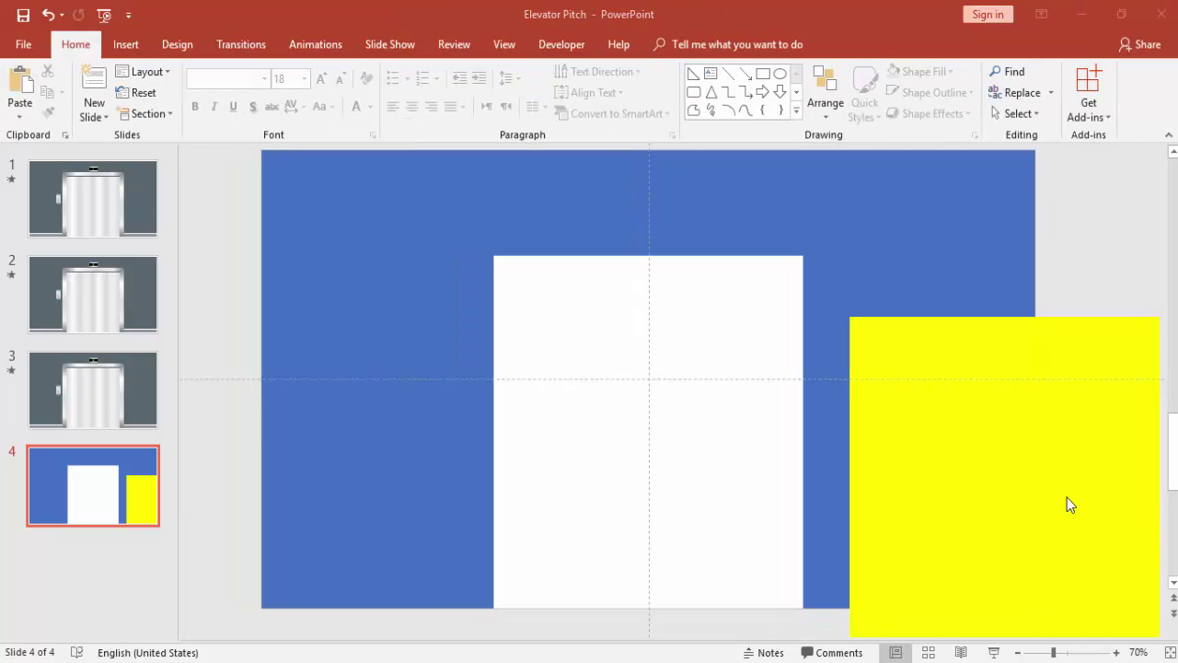
Step: Draw a tall bar left of the white opening with no outline and light-blue fill
click(126, 45)
click(293, 110)
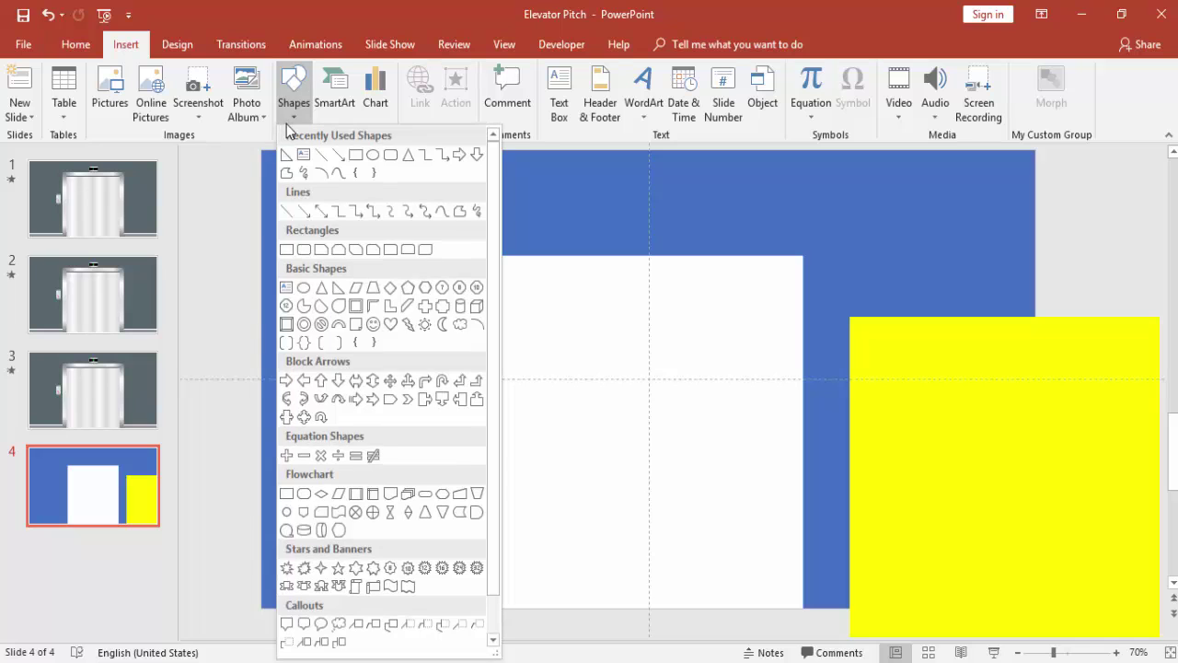
click(339, 154)
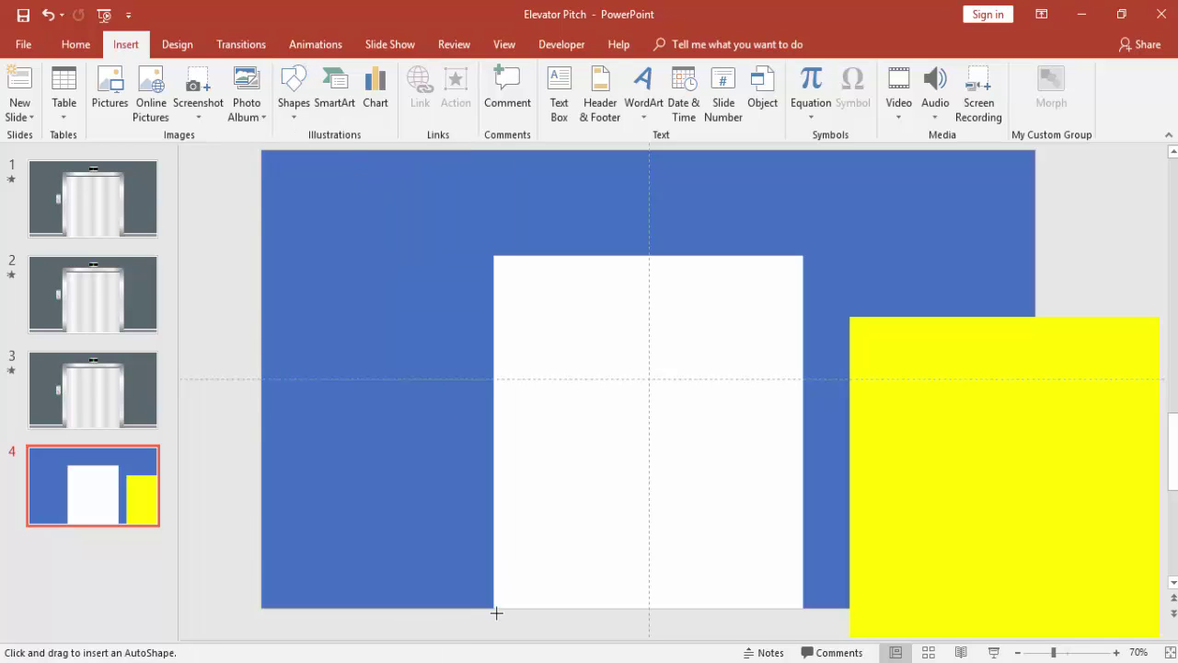
drag(468, 607, 453, 257)
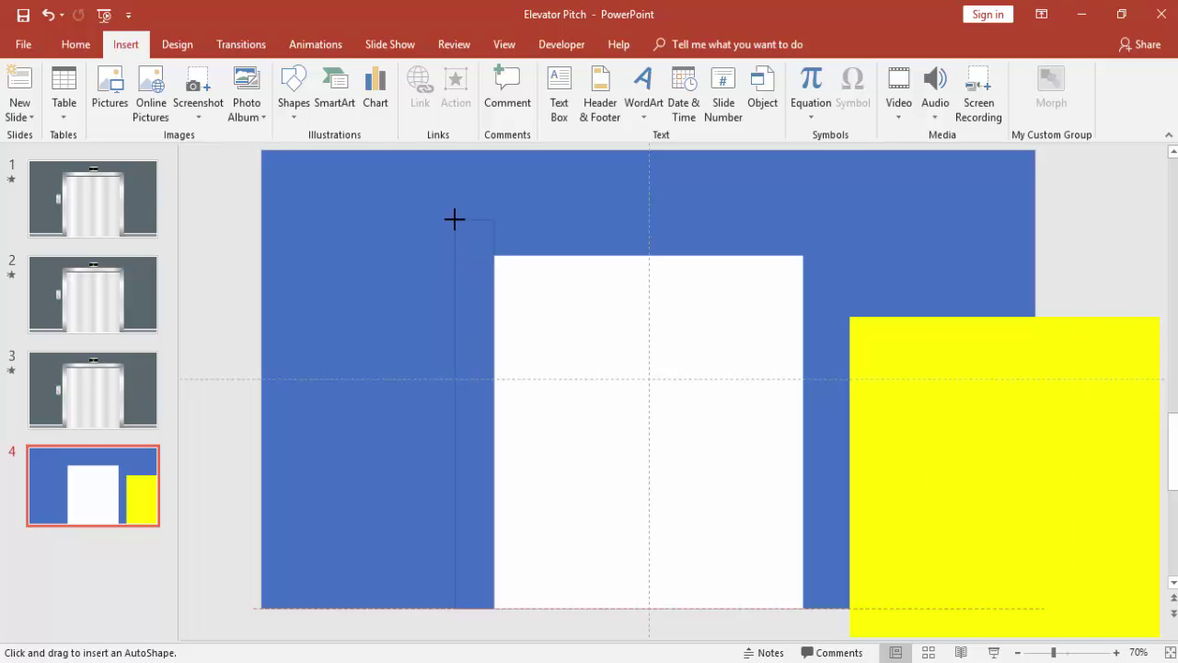
drag(454, 218, 455, 218)
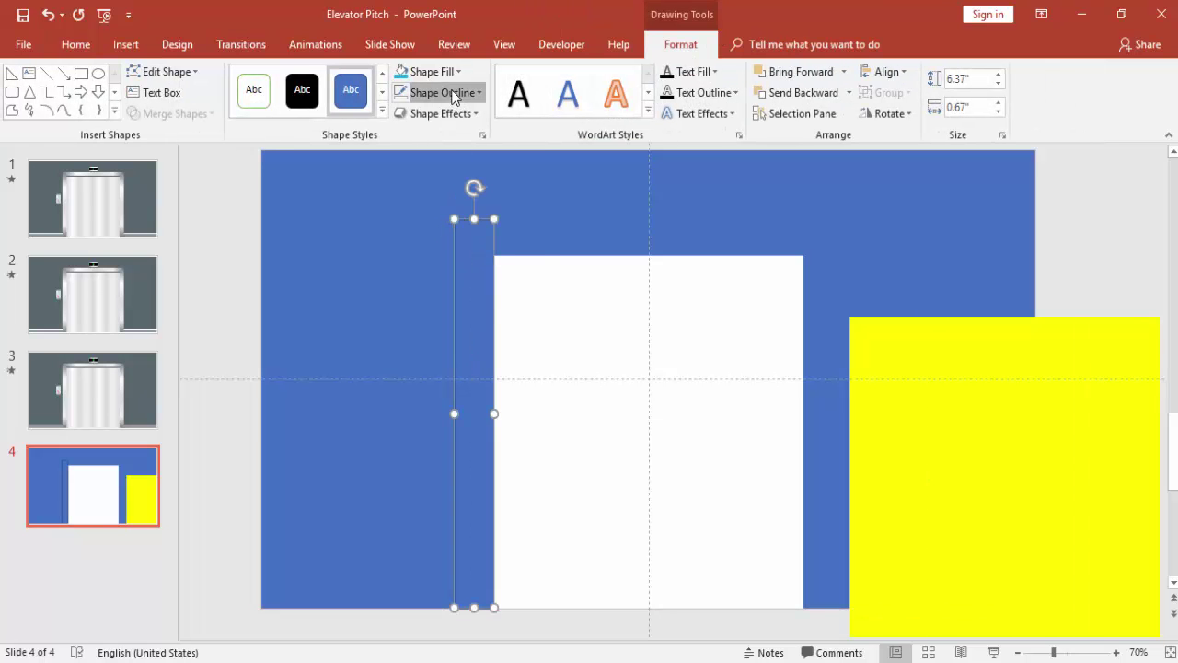
click(442, 92)
click(445, 289)
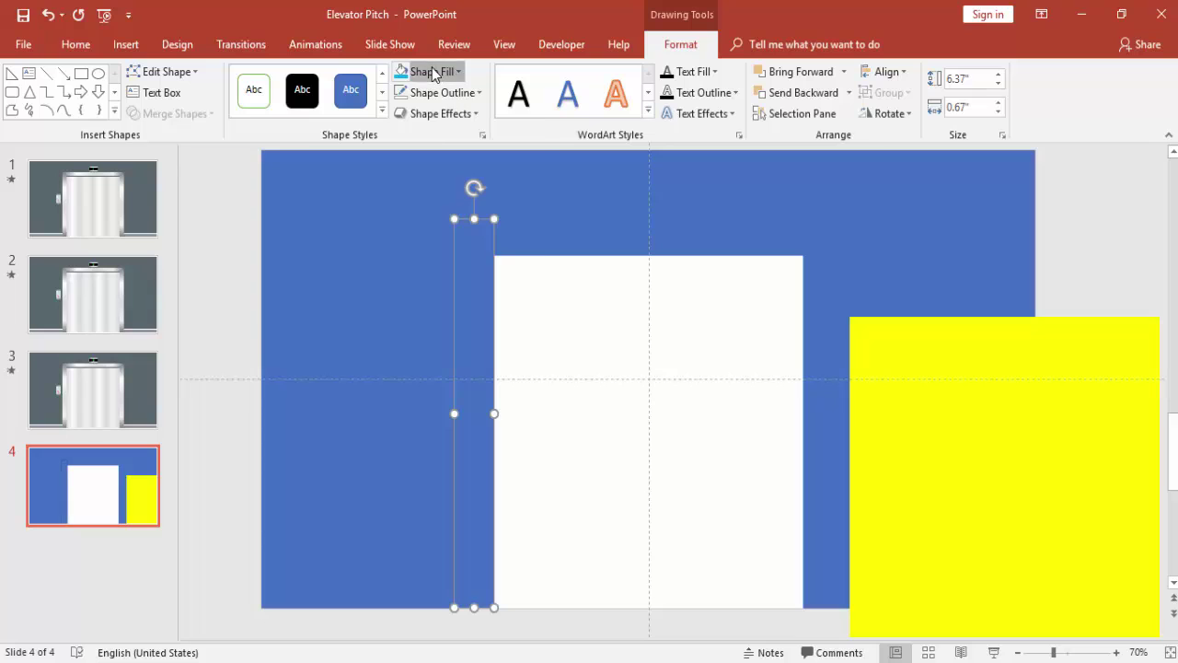
click(431, 70)
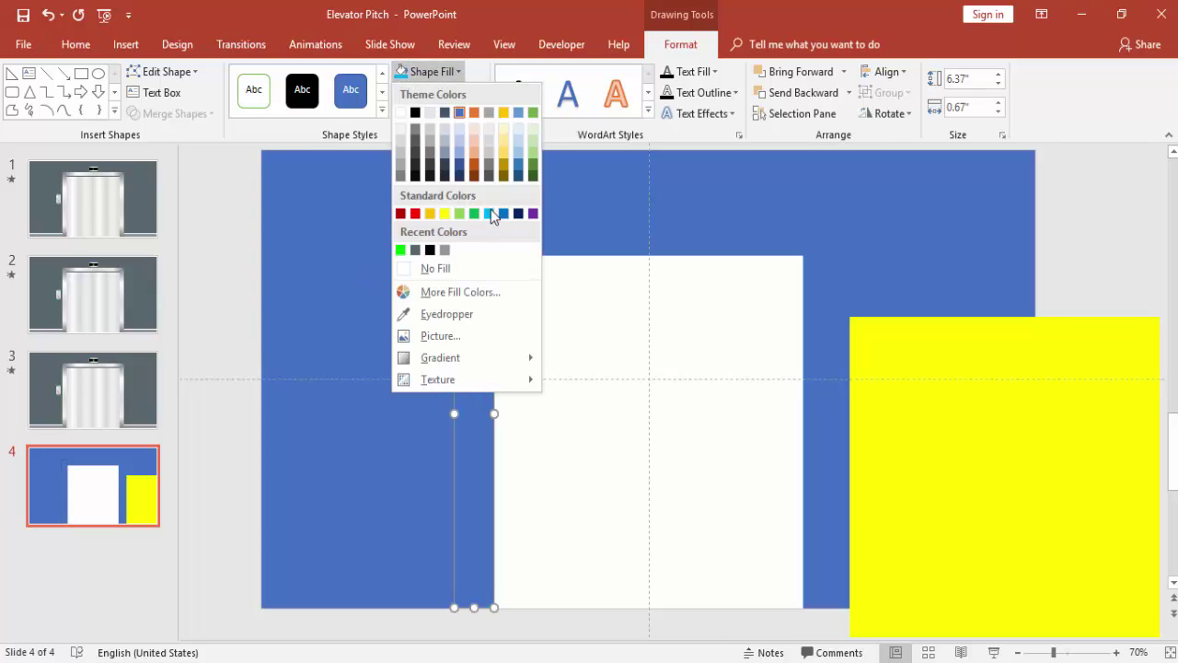
click(494, 214)
click(386, 273)
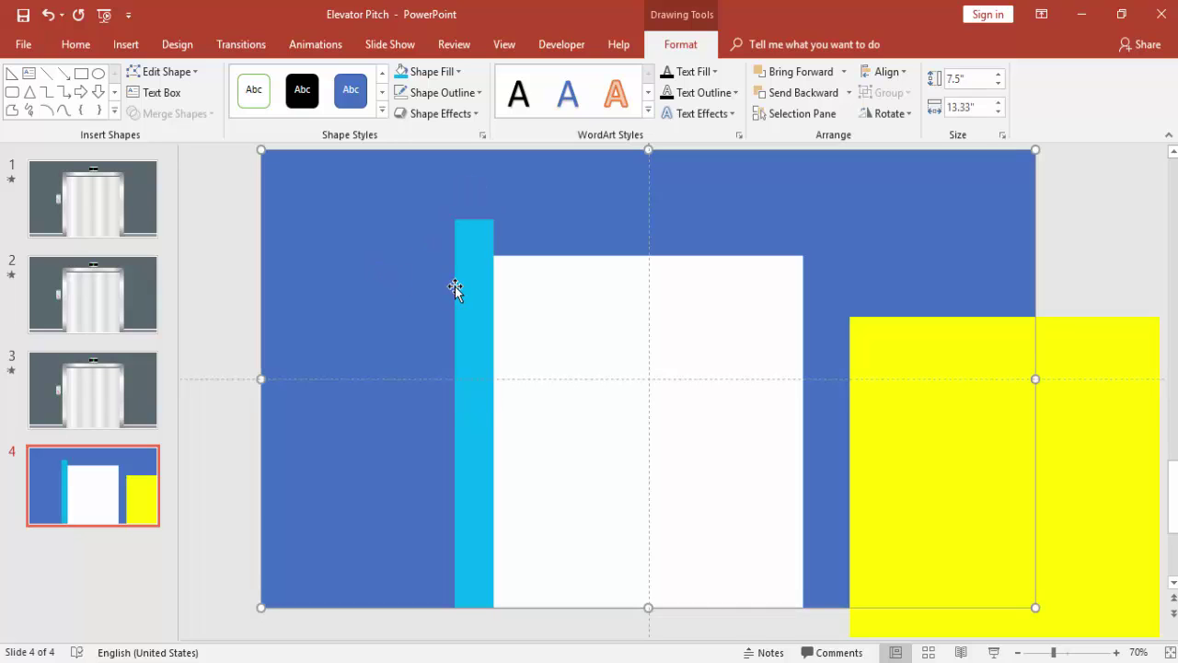
Step: Copy the light-blue bar to the right edge of the white opening
drag(466, 295, 468, 296)
key(ctrl+z)
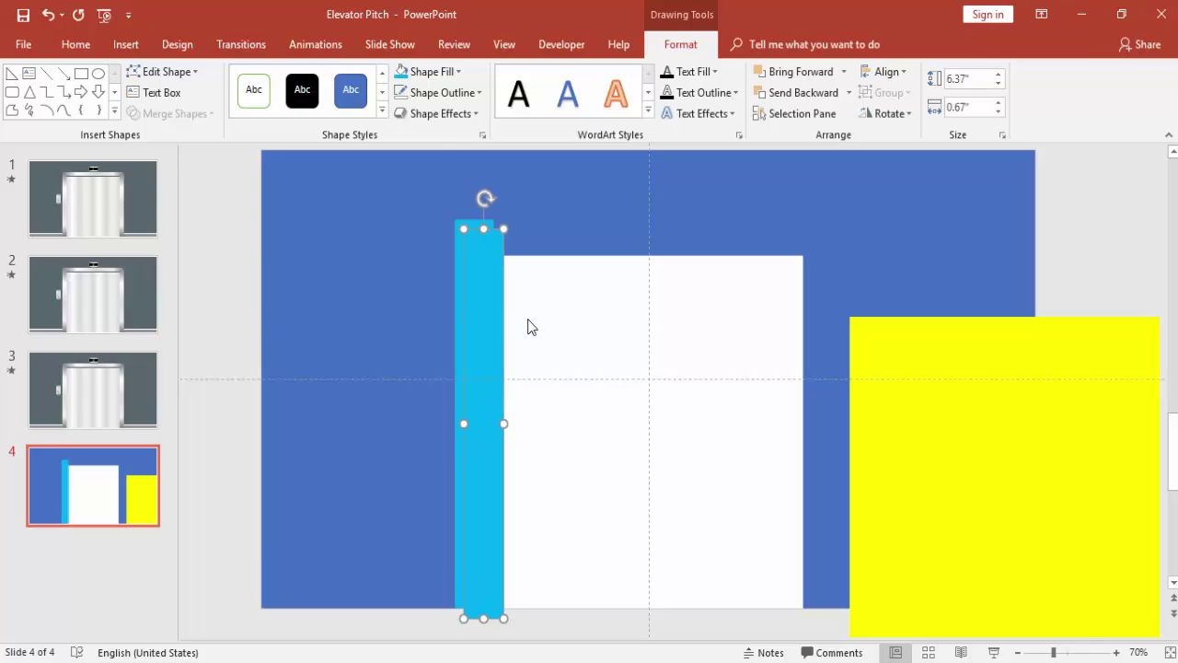
drag(488, 309, 824, 318)
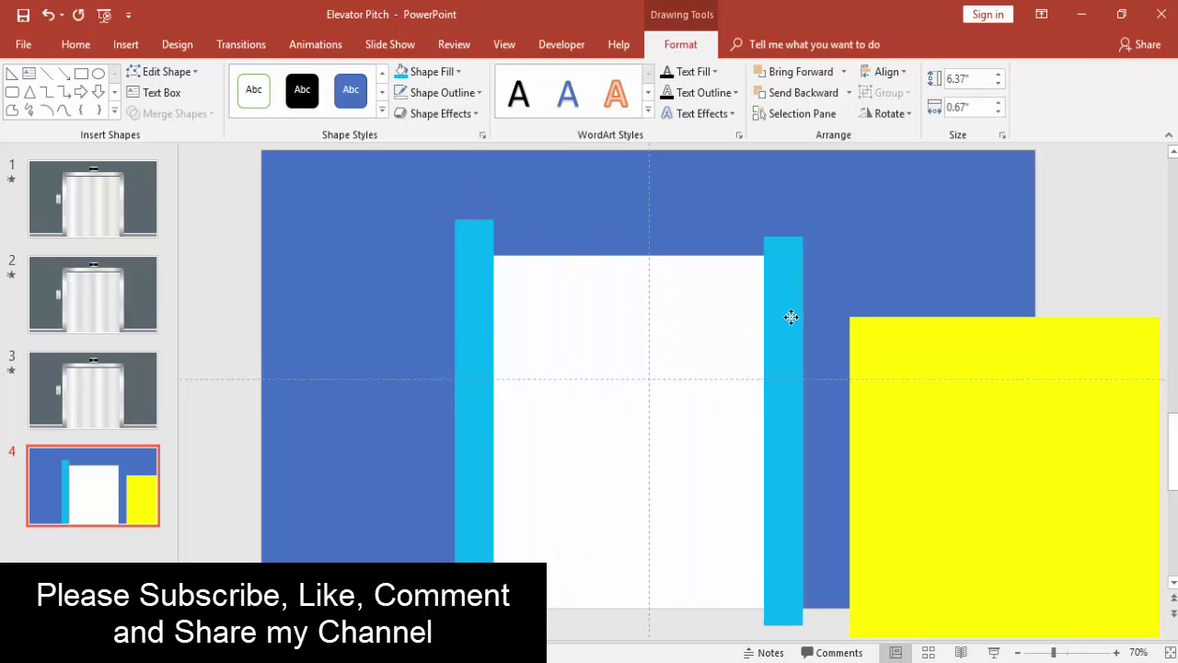
drag(827, 360, 822, 348)
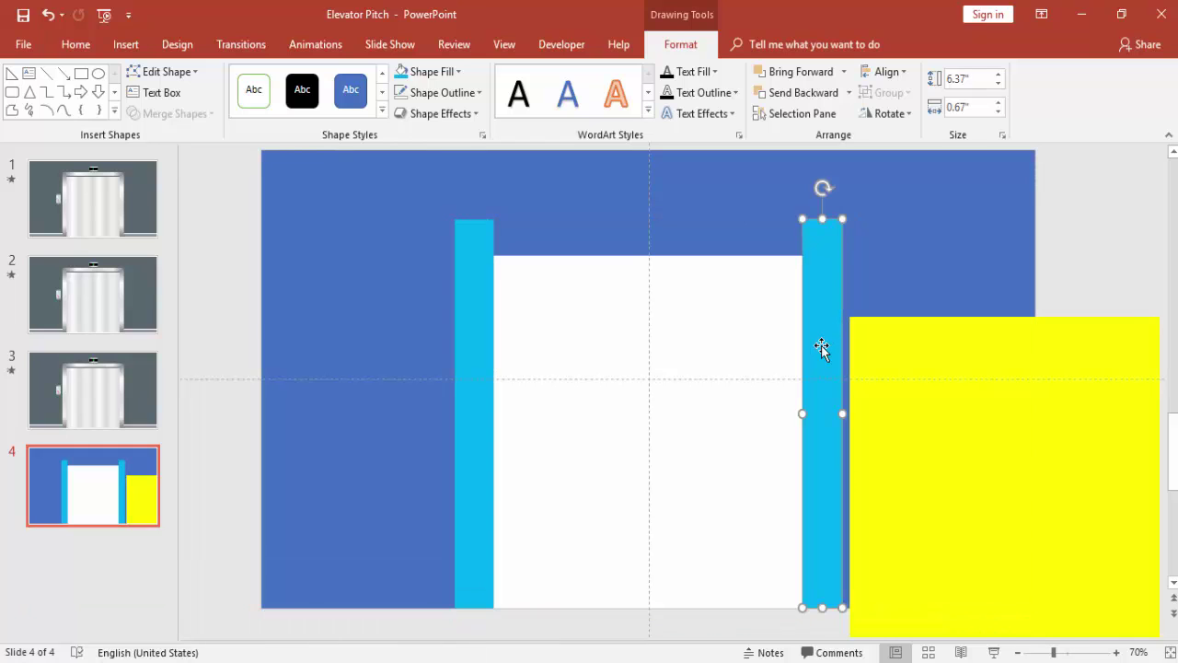
click(845, 267)
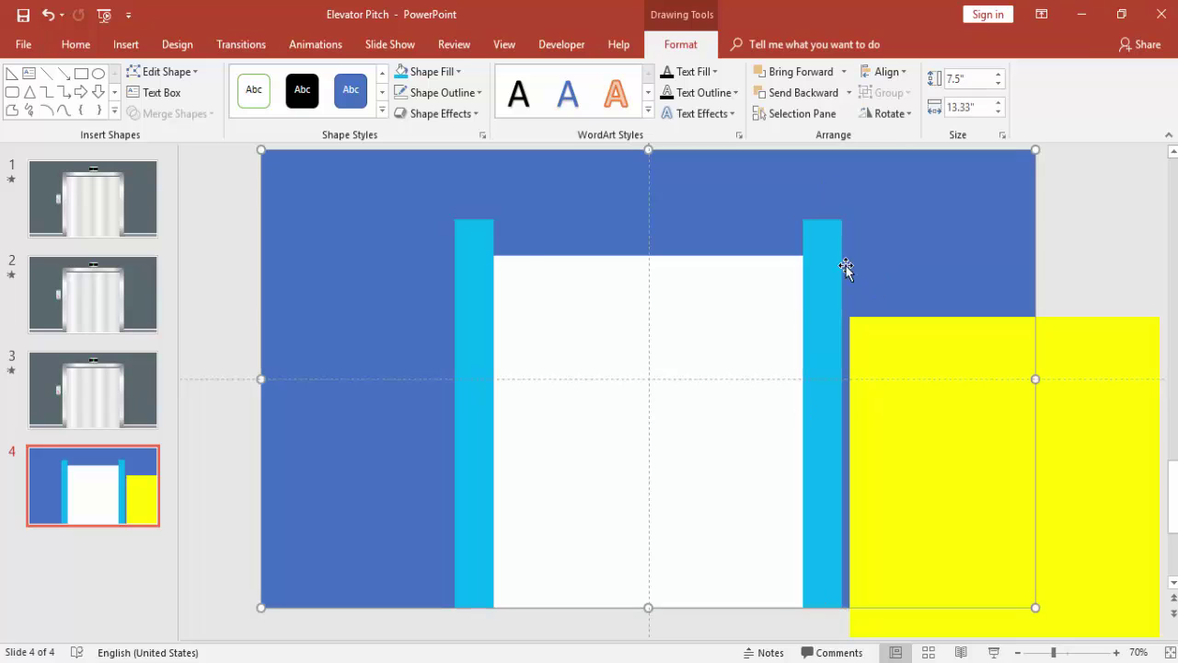
click(493, 253)
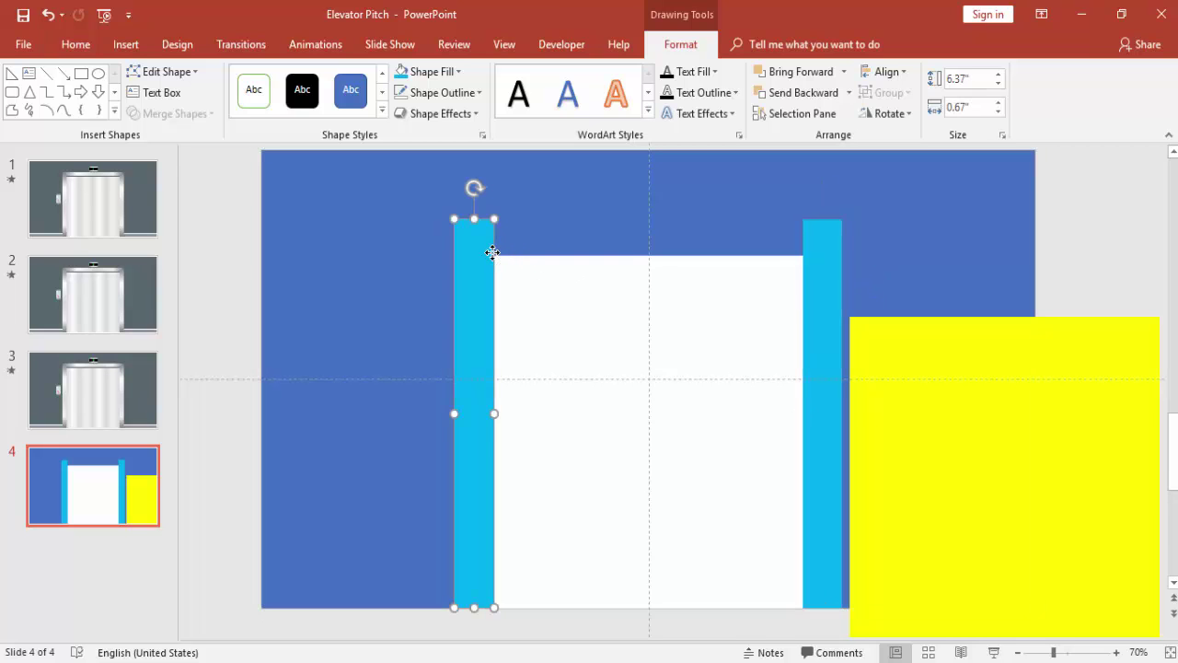
Step: Duplicate the left bar, colour it green, rotate it horizontal, and stretch it across the top
ctrl+drag(500, 289, 617, 289)
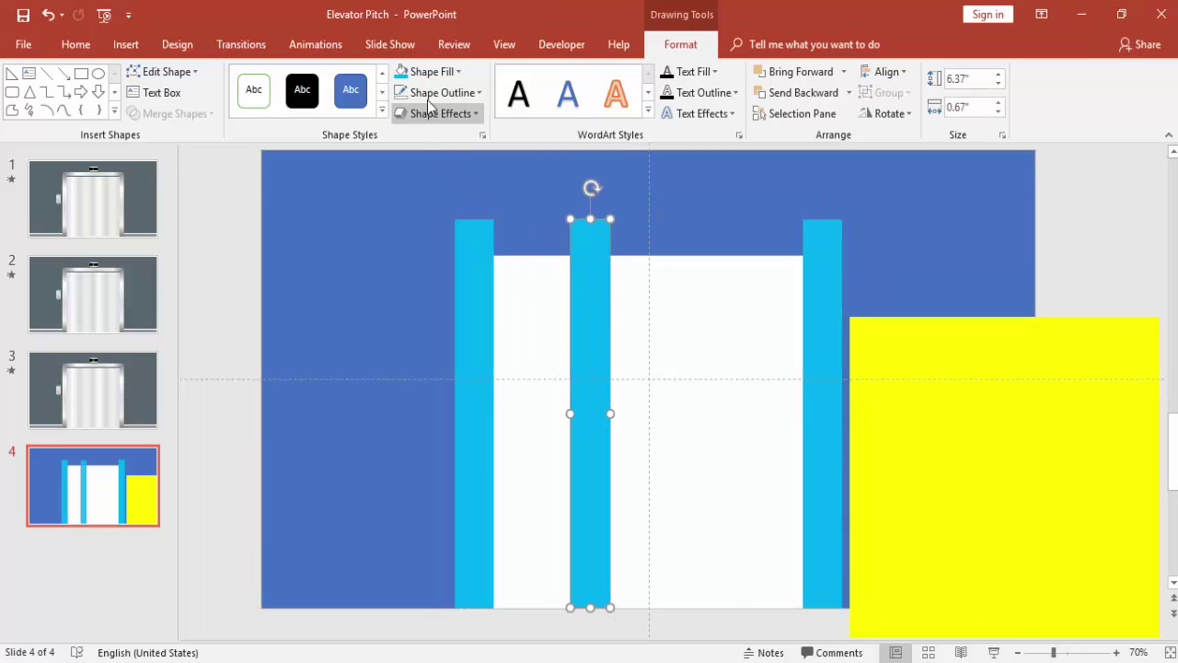
click(430, 71)
click(456, 212)
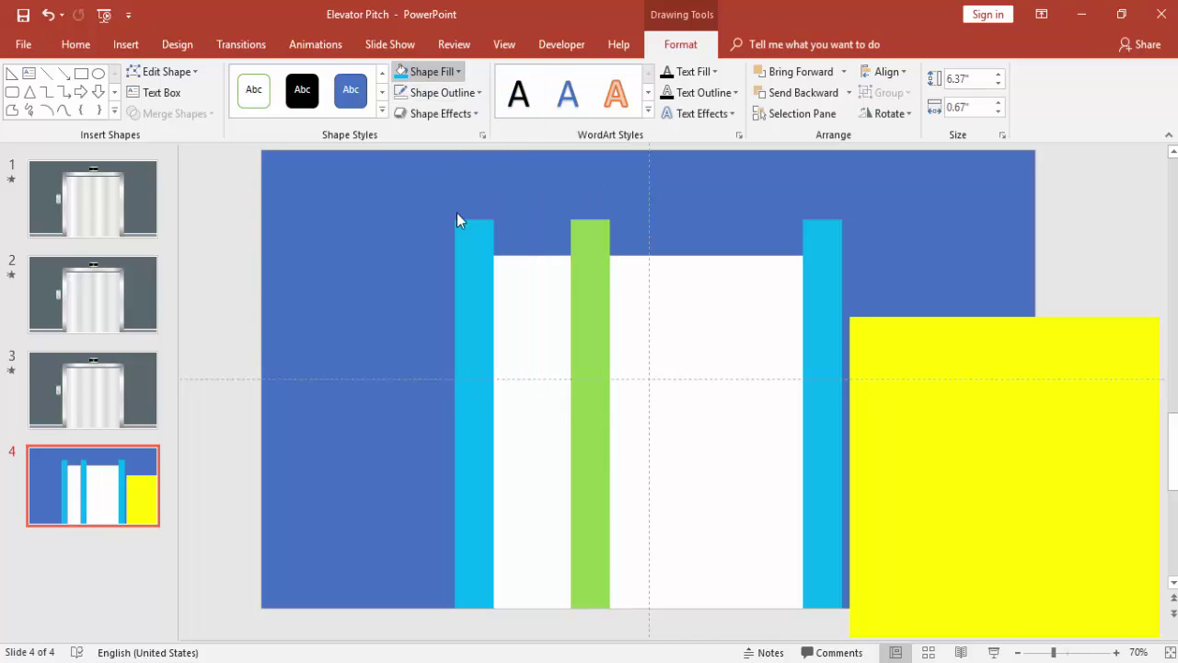
click(887, 114)
click(898, 134)
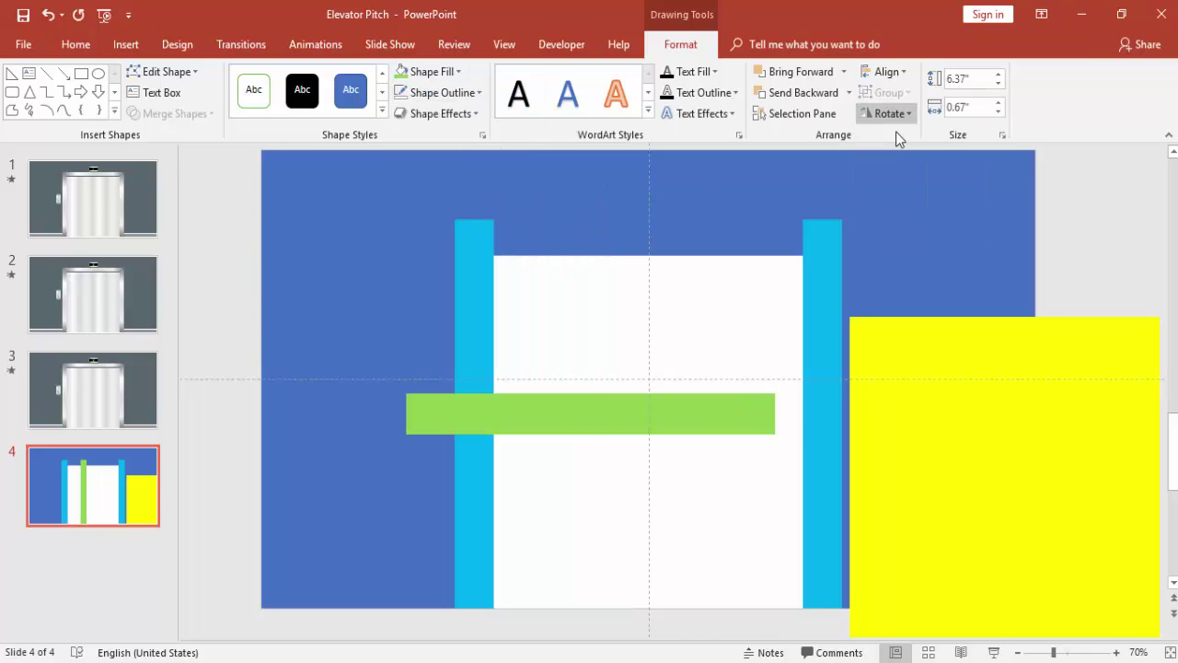
drag(672, 335, 675, 236)
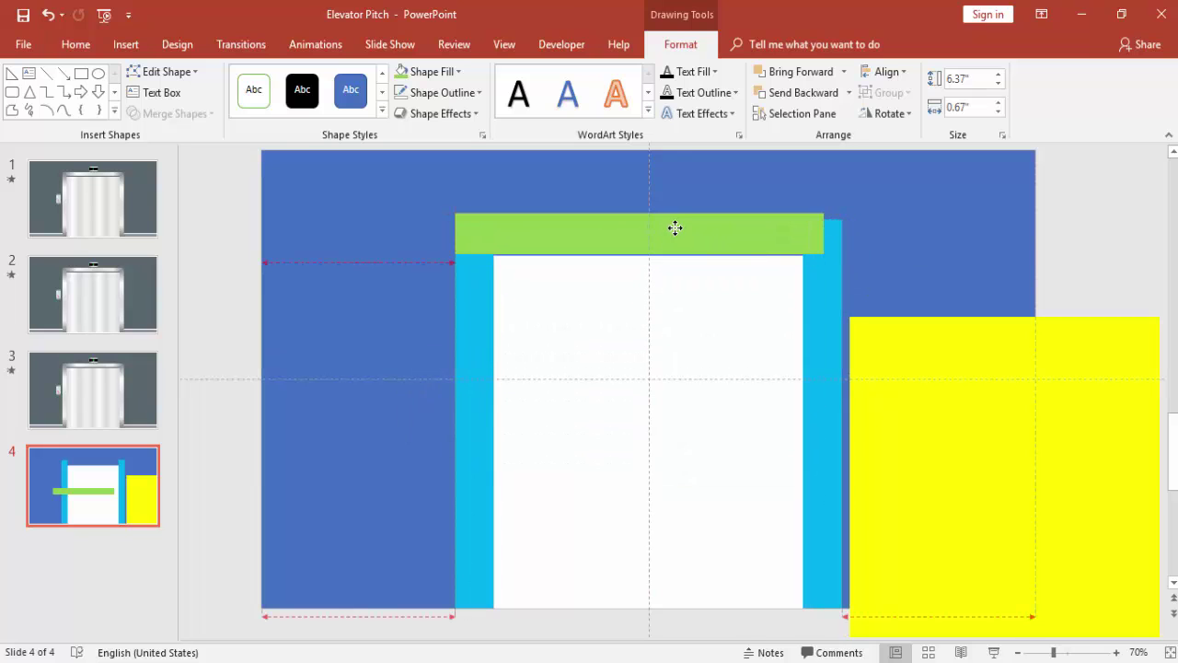
drag(674, 232, 675, 229)
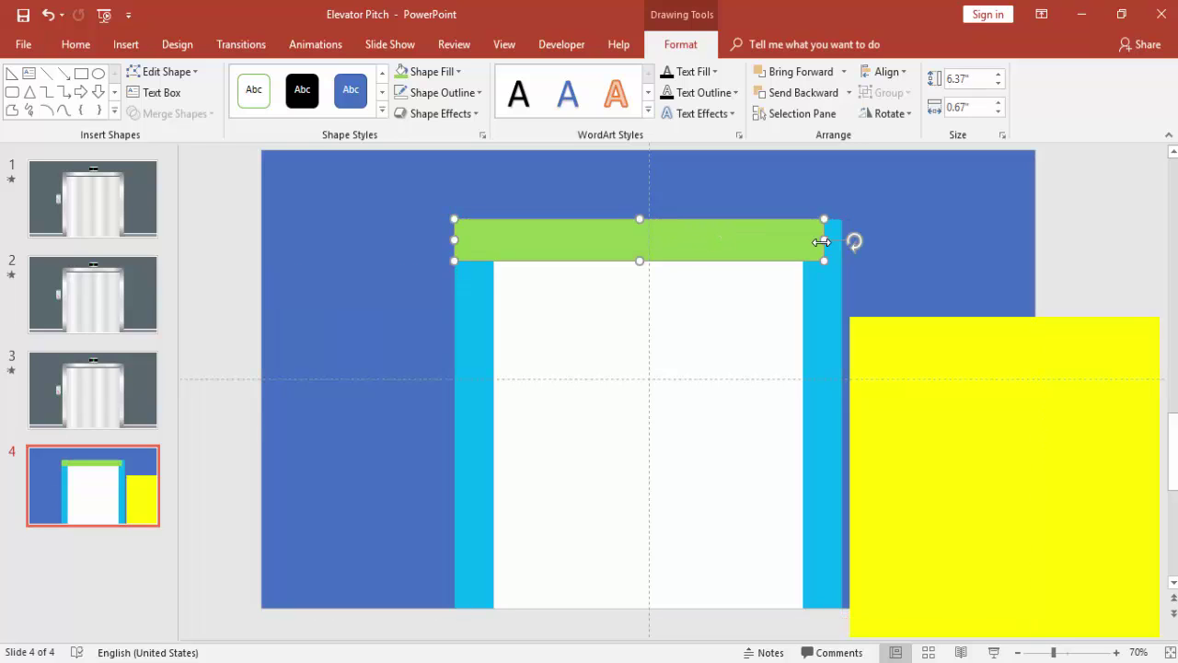
drag(823, 242, 839, 241)
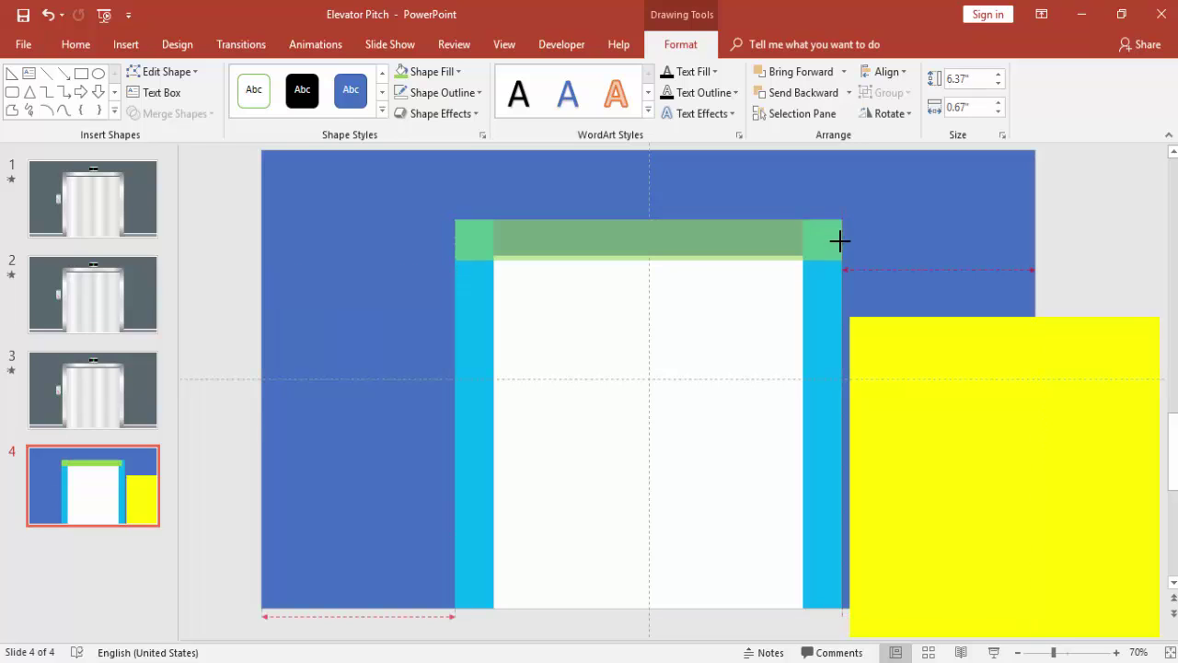
drag(840, 241, 839, 241)
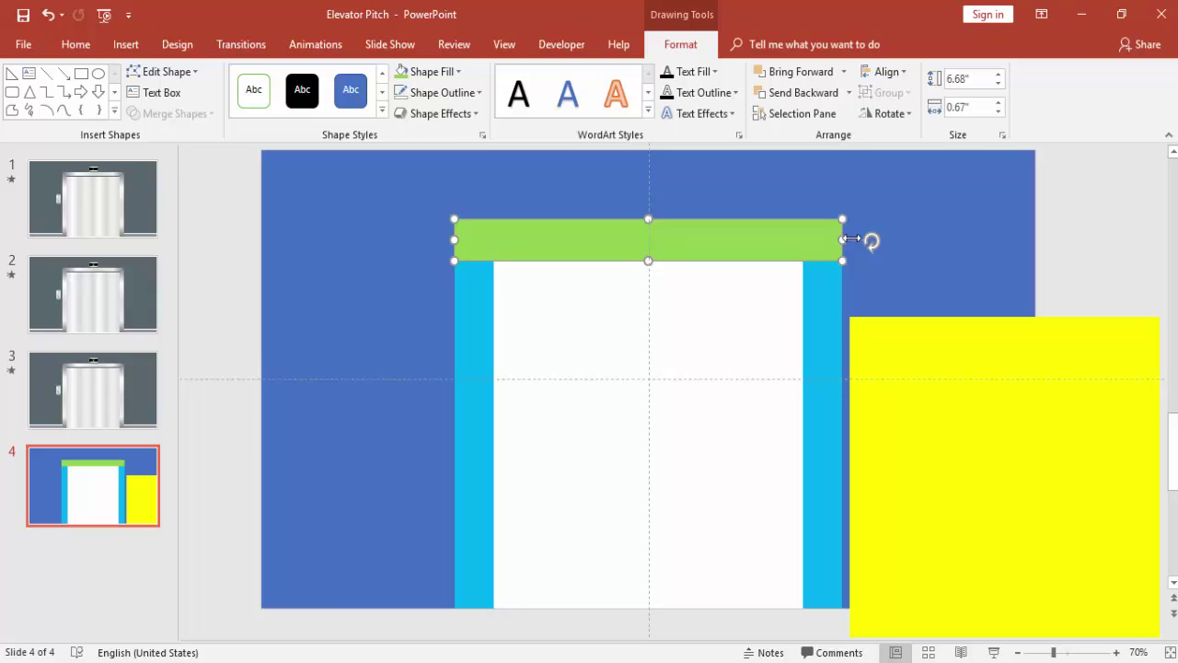
click(929, 223)
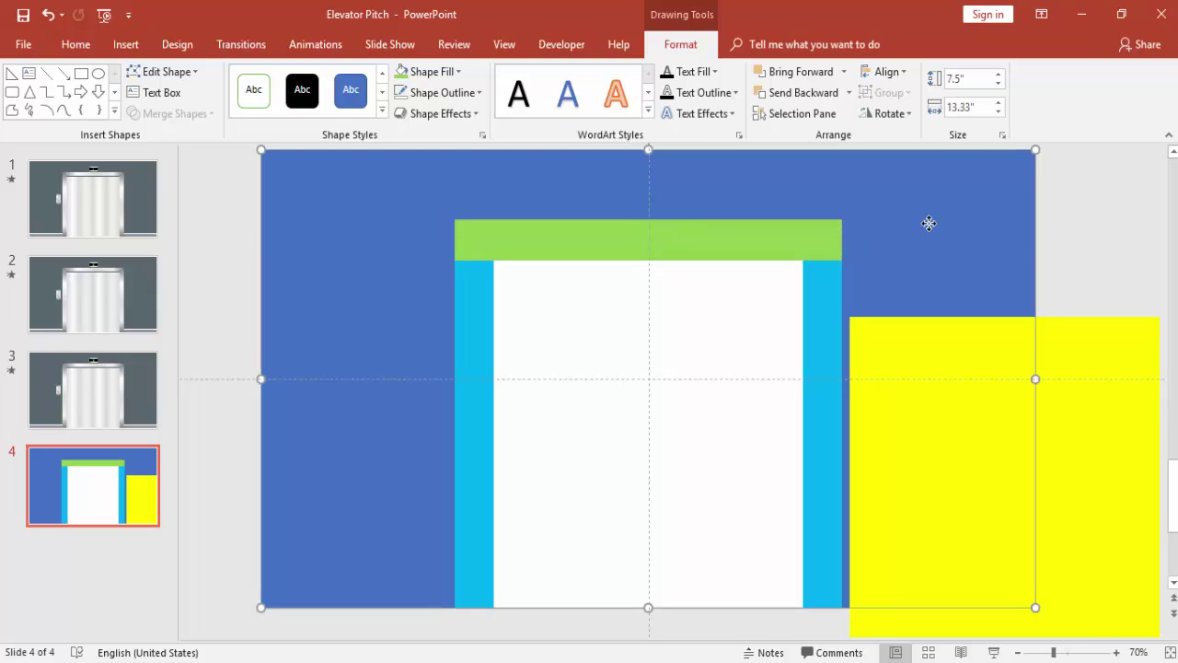
Step: Bring the left light-blue bar in front of the green bar
click(473, 333)
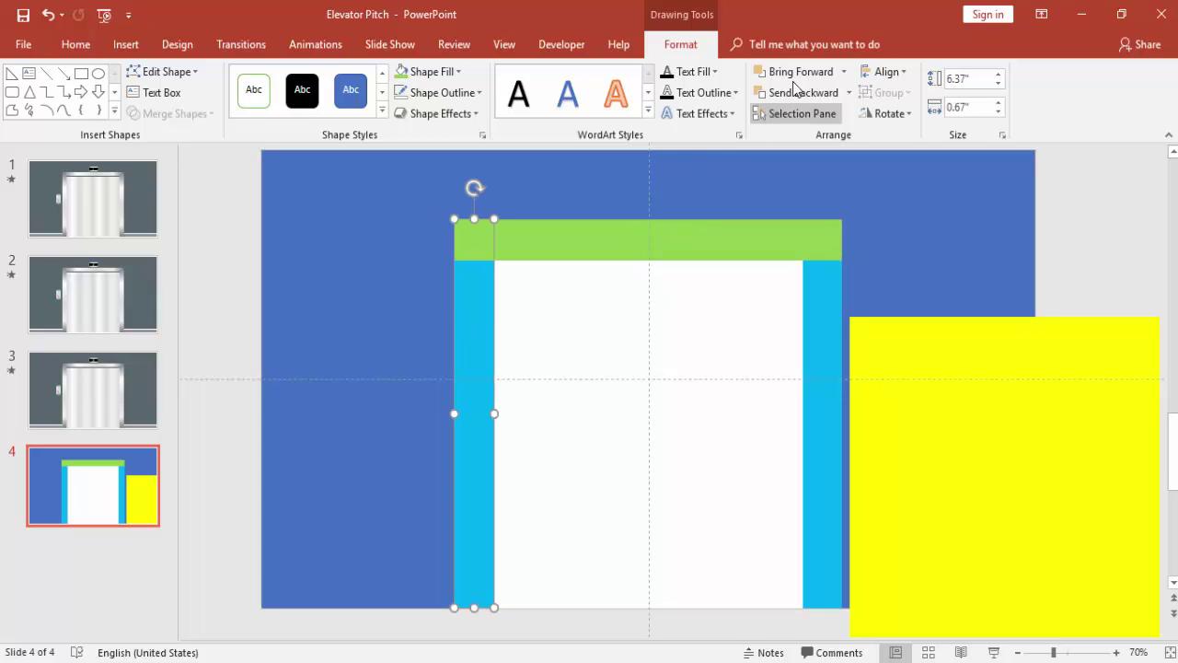
click(842, 77)
click(796, 116)
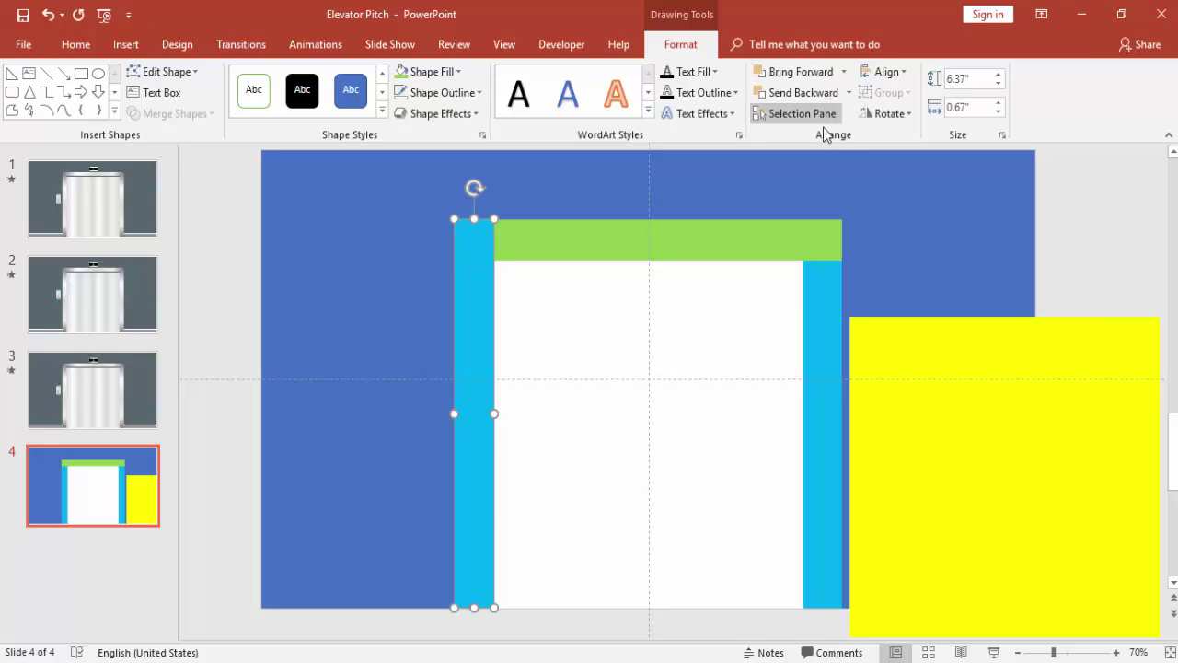
click(1072, 203)
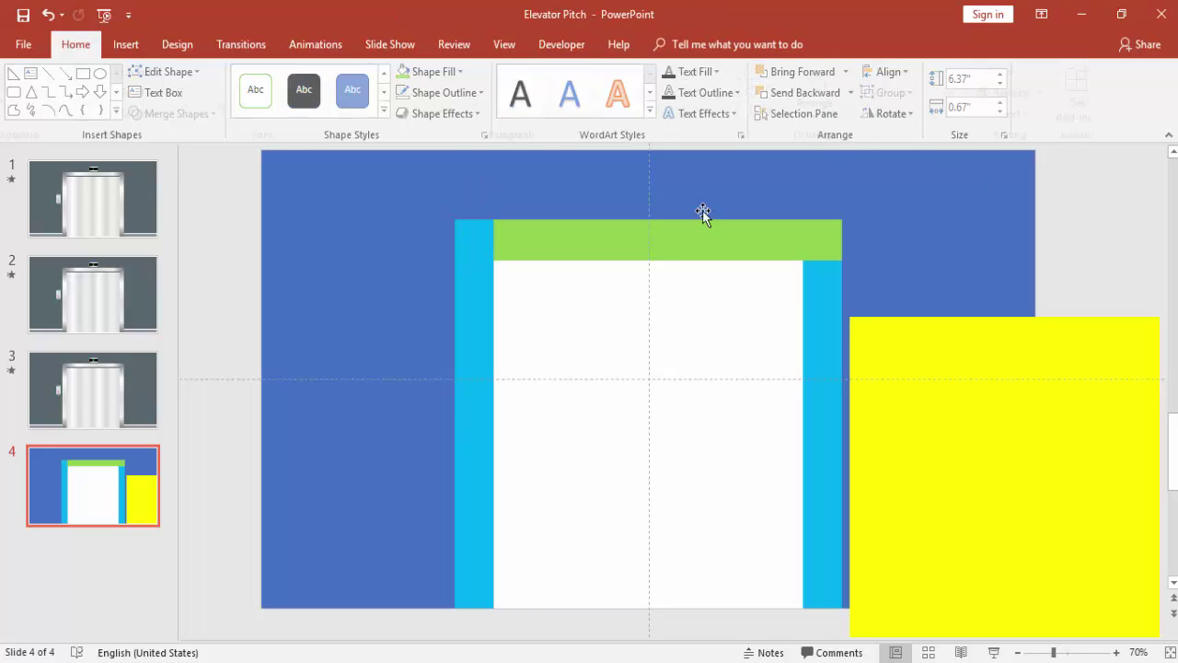
Step: Insert a triangle with grey outline and orange fill near the frame's top-left corner
click(126, 44)
click(297, 111)
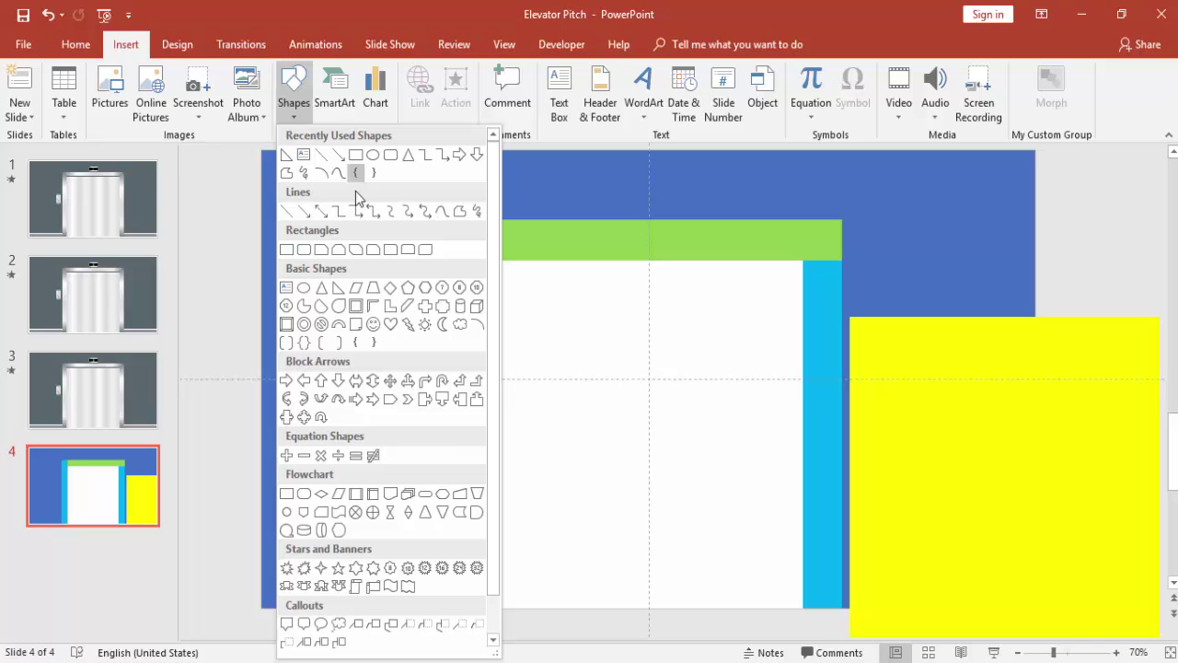
click(337, 289)
click(394, 209)
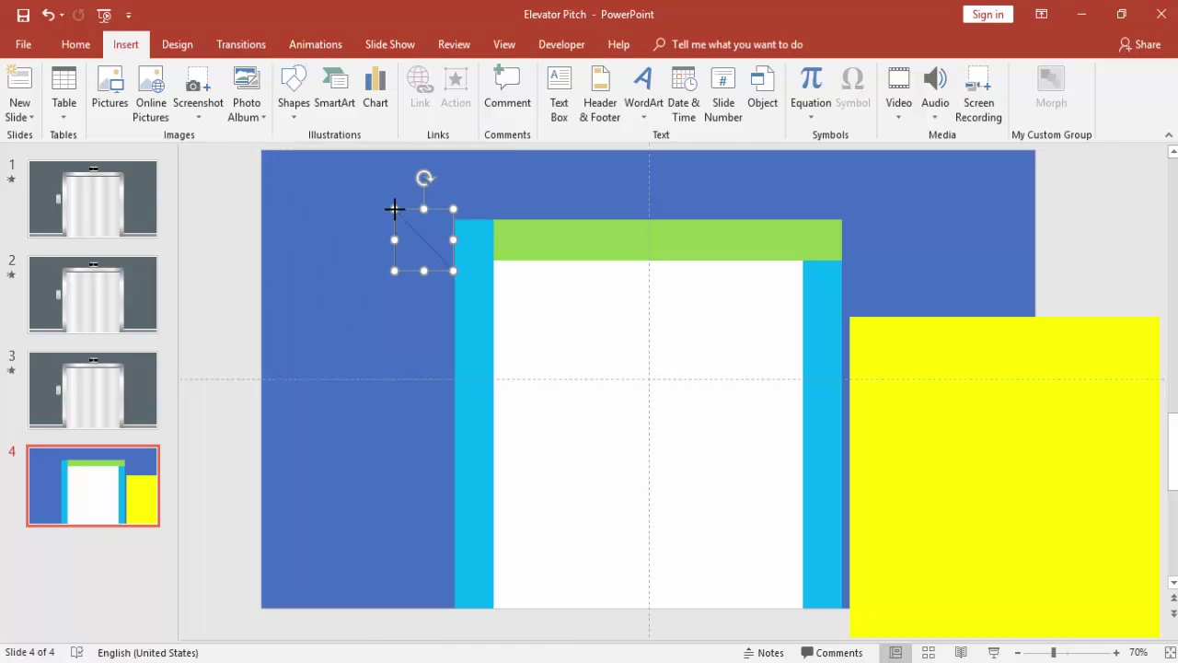
click(447, 93)
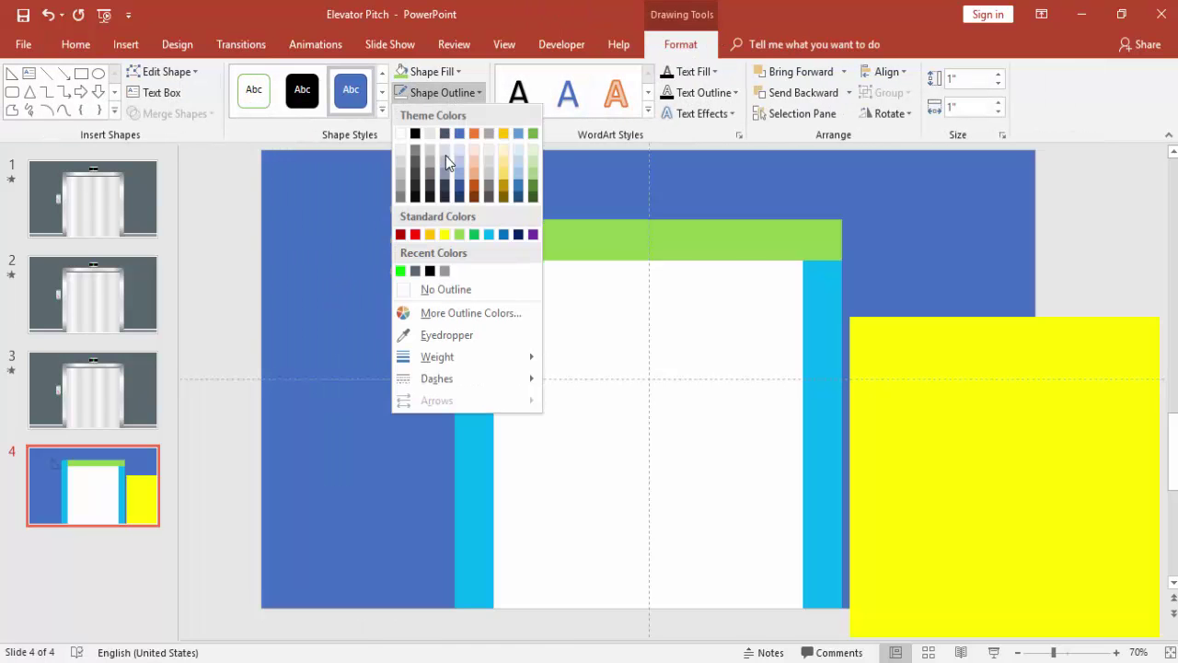
click(445, 274)
click(428, 72)
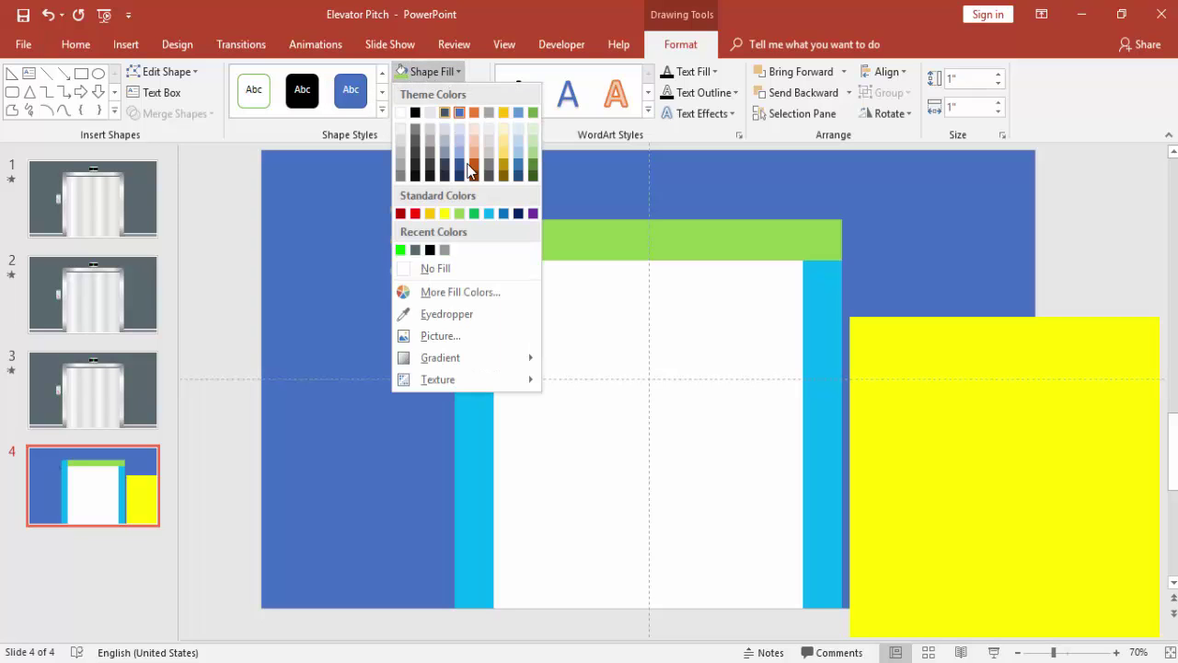
click(430, 214)
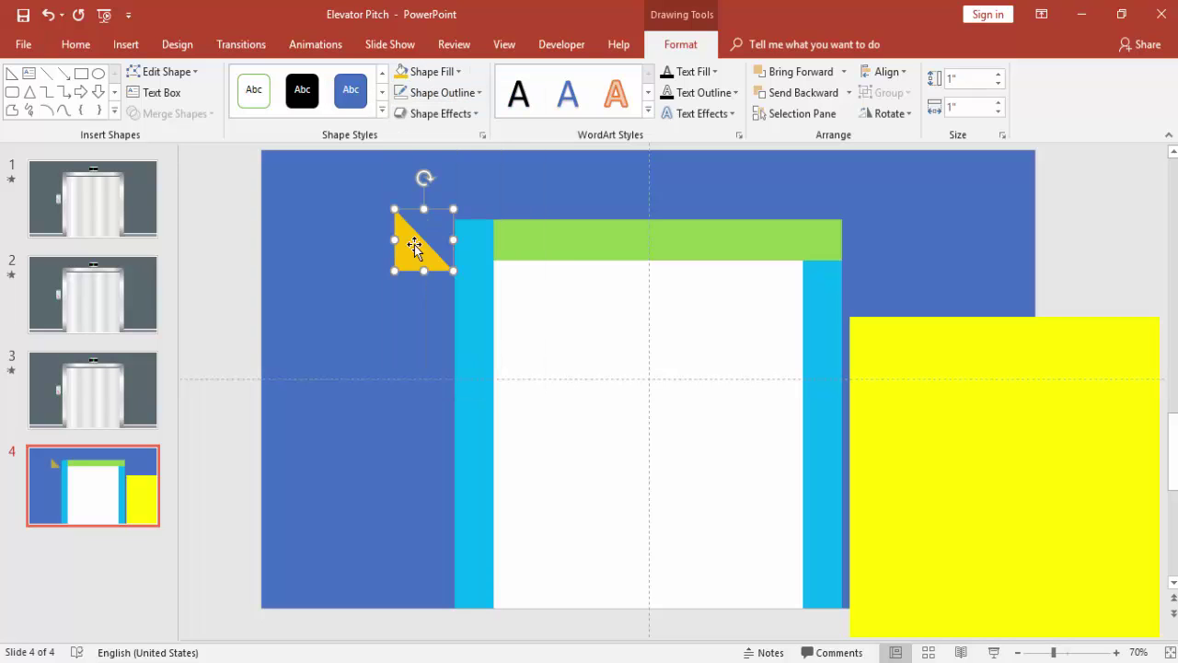
mouse_move(413, 247)
mouse_down()
mouse_move(471, 276)
mouse_move(462, 284)
mouse_up()
Step: Zoom in and size the triangle to 0.67 × 0.67 inch over the cyan bar's top
click(1080, 652)
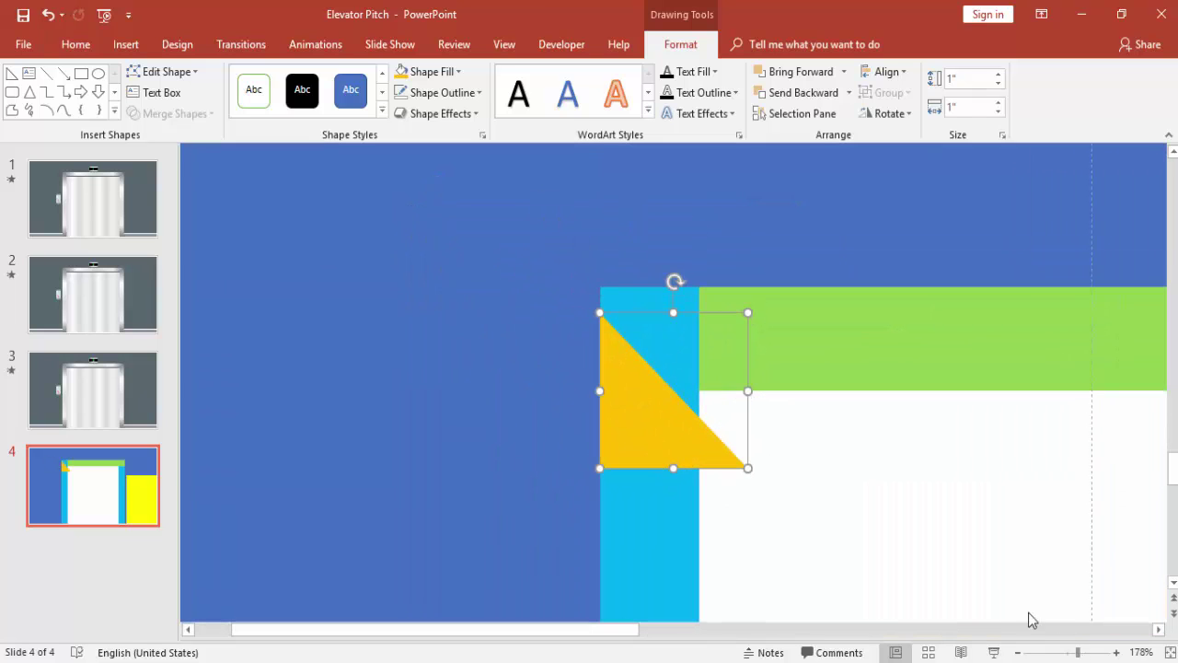
drag(643, 408, 644, 390)
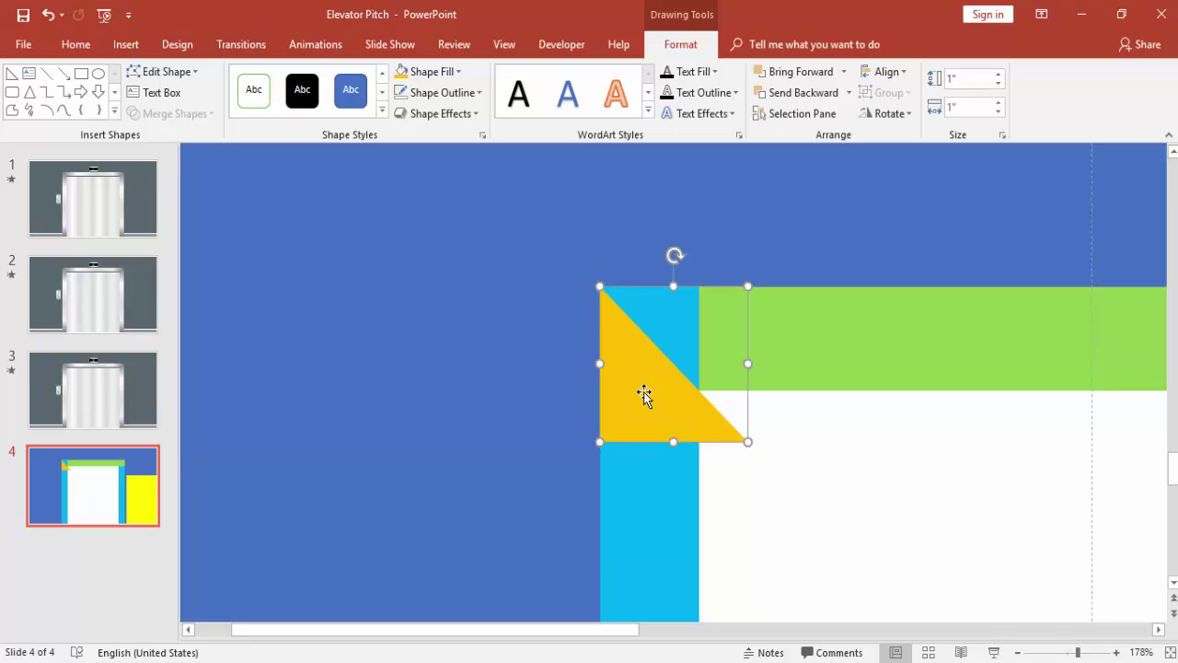
drag(673, 432, 671, 391)
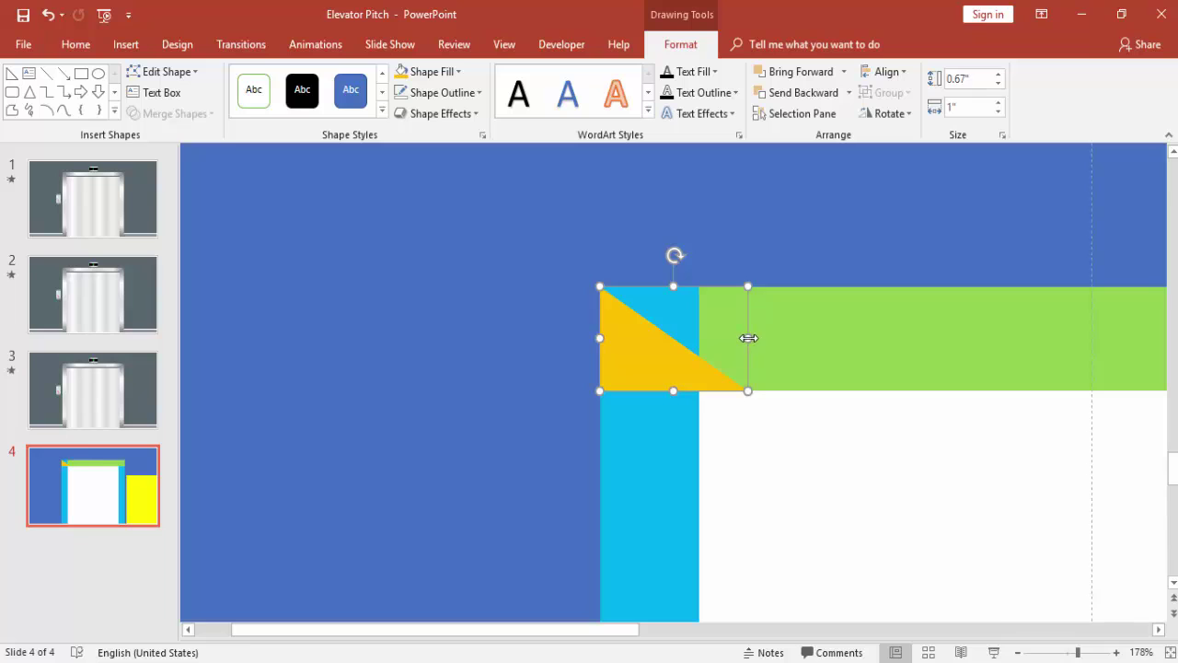
drag(747, 338, 696, 335)
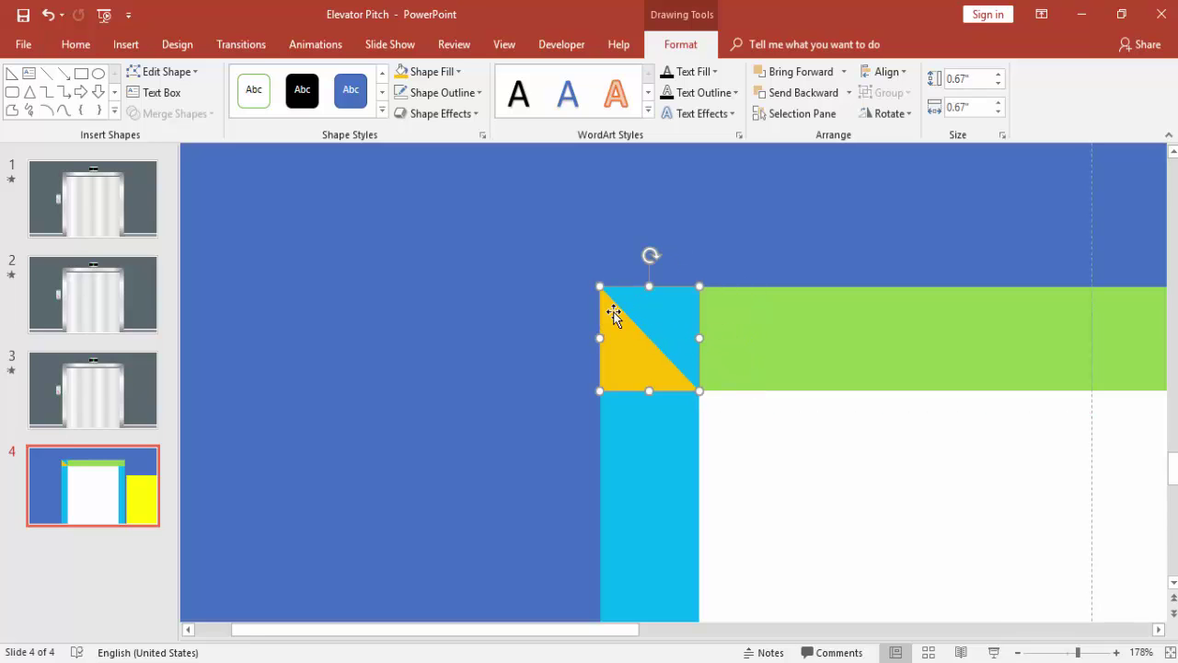
drag(647, 287, 647, 285)
drag(602, 342, 602, 341)
Step: Flip the triangle vertically and horizontally so it fills the top-right corner
click(889, 113)
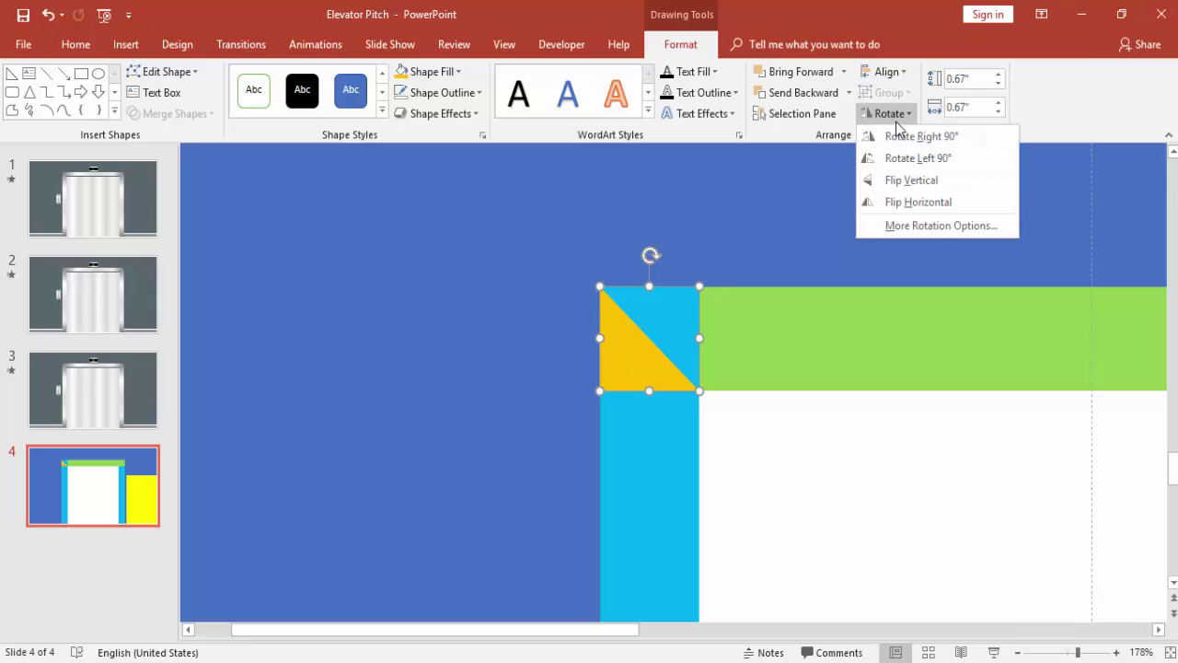
click(902, 182)
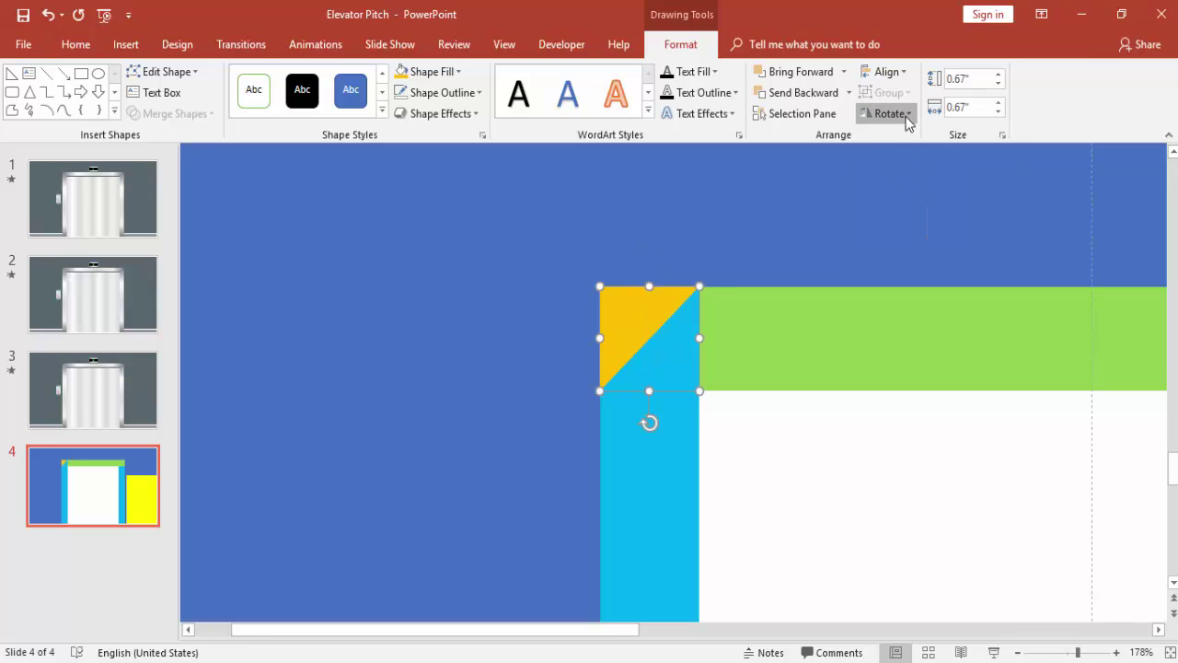
click(908, 118)
click(912, 203)
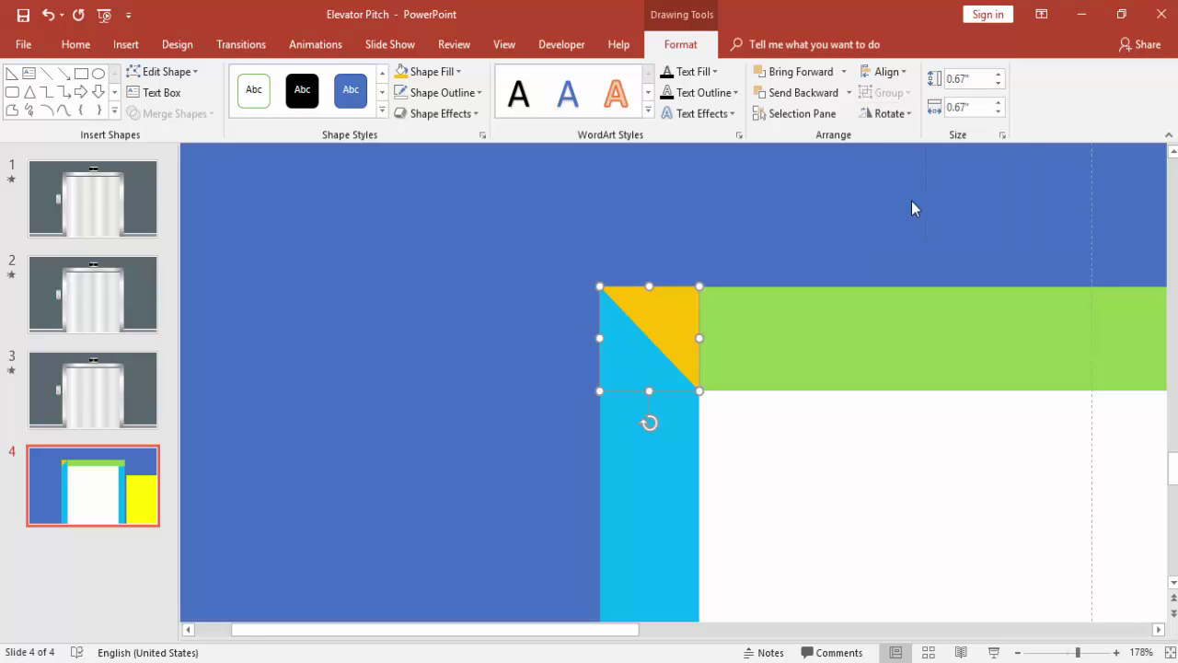
Step: Fine-tune the triangle's bottom, left and top edges over the bar's corner
click(783, 233)
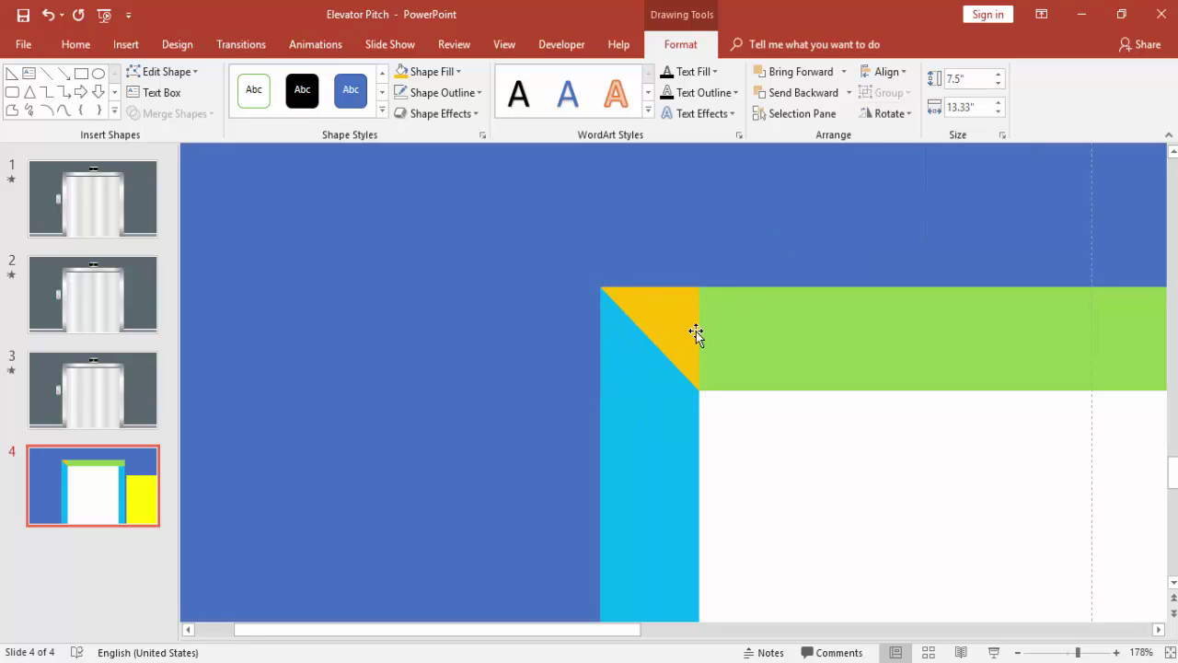
click(695, 332)
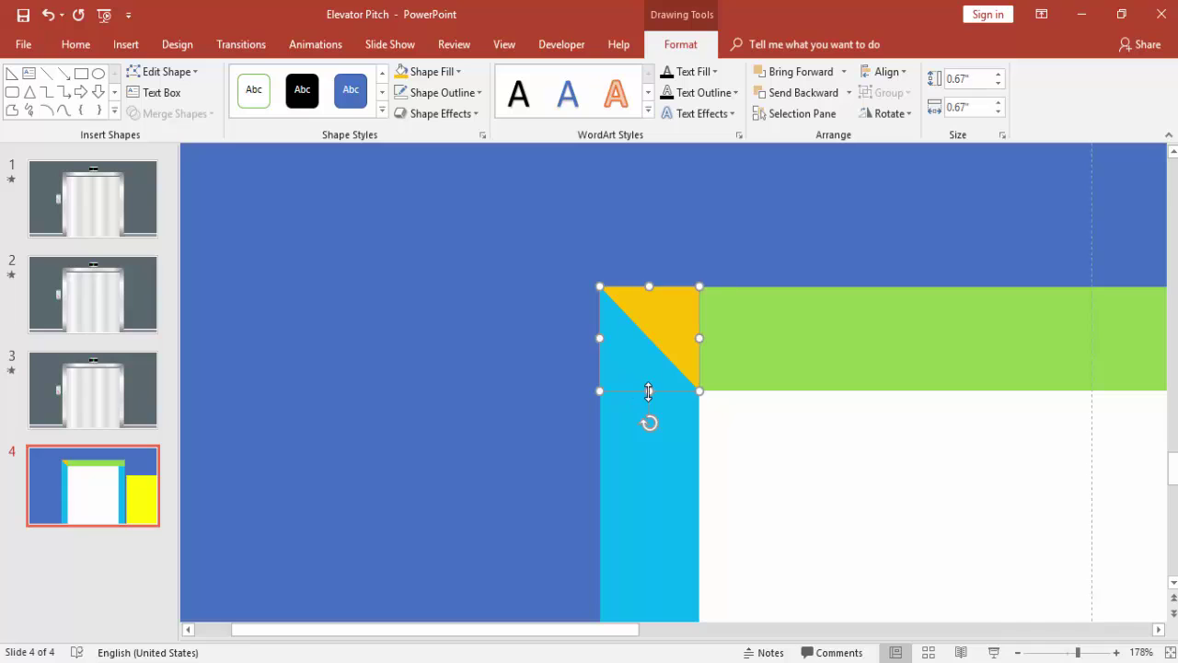
drag(648, 391, 649, 391)
drag(599, 335, 598, 335)
drag(650, 289, 651, 288)
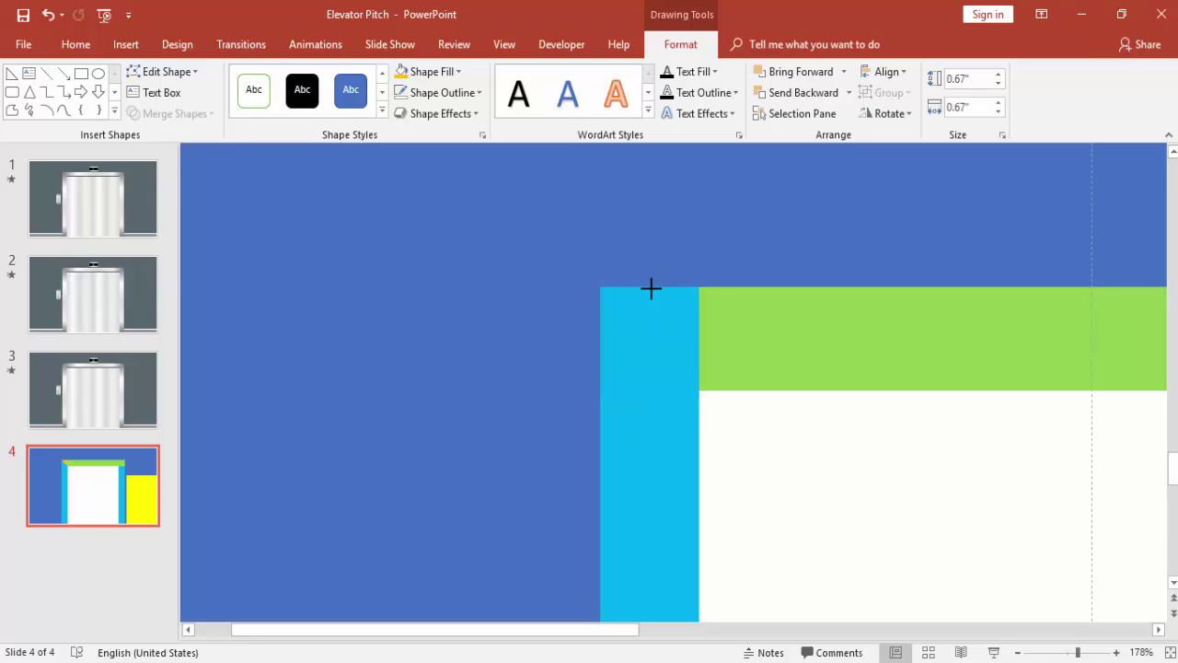
drag(651, 288, 650, 289)
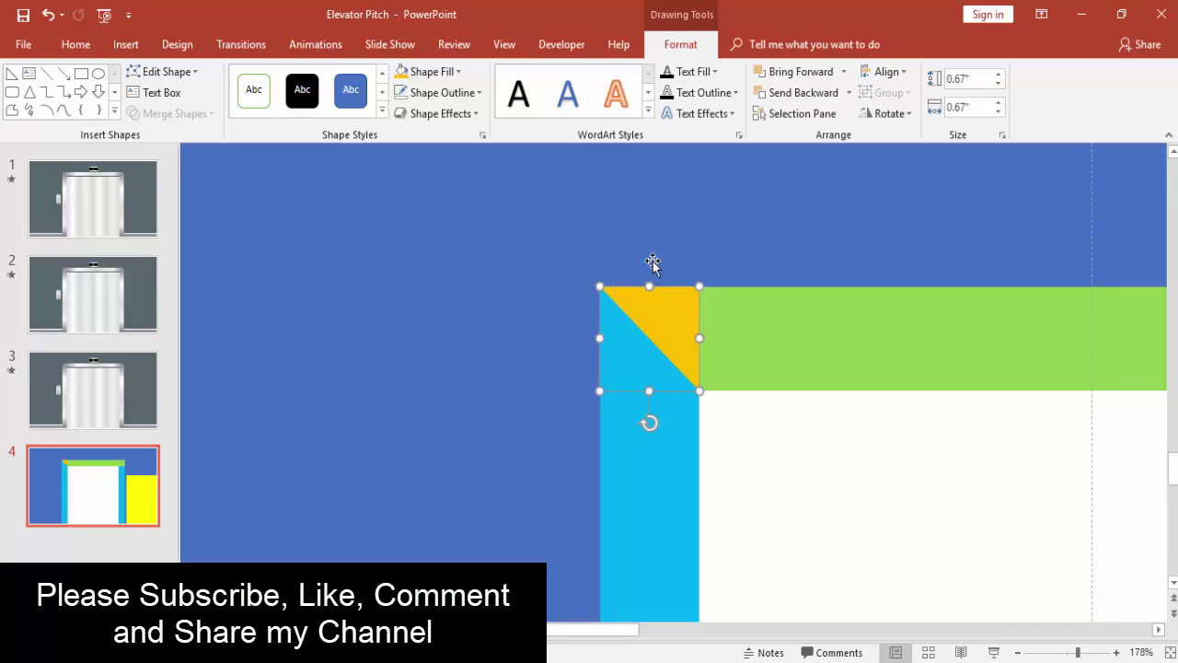
Step: Place a copy of the orange triangle to the left
click(653, 263)
click(660, 347)
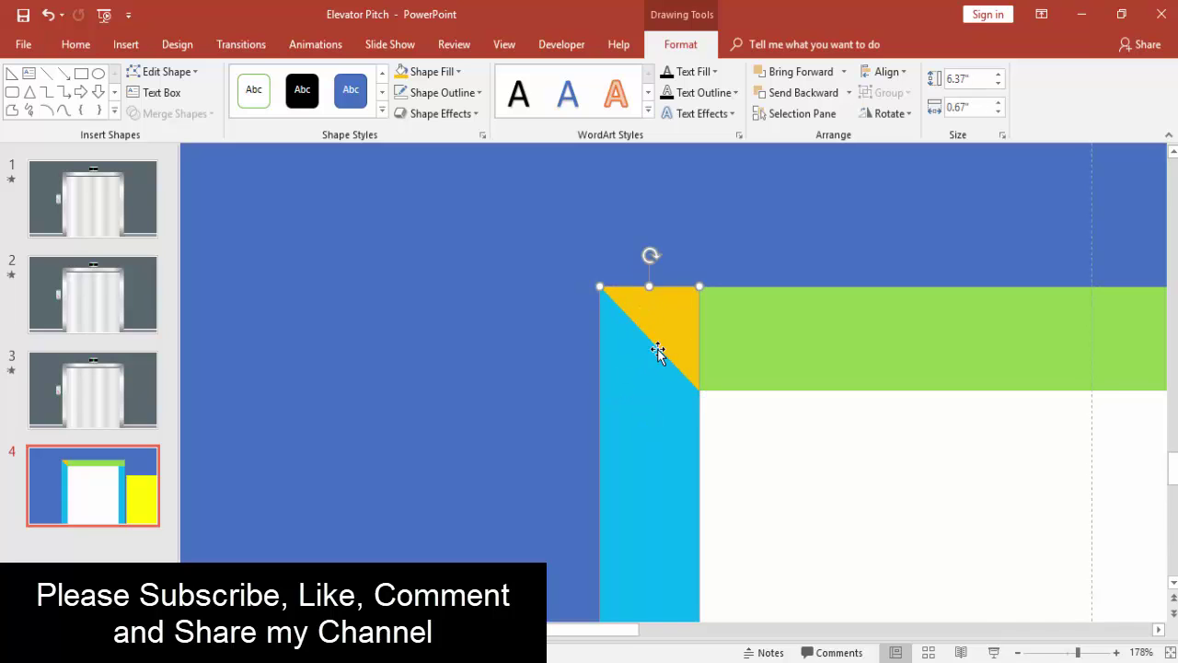
drag(674, 321, 524, 340)
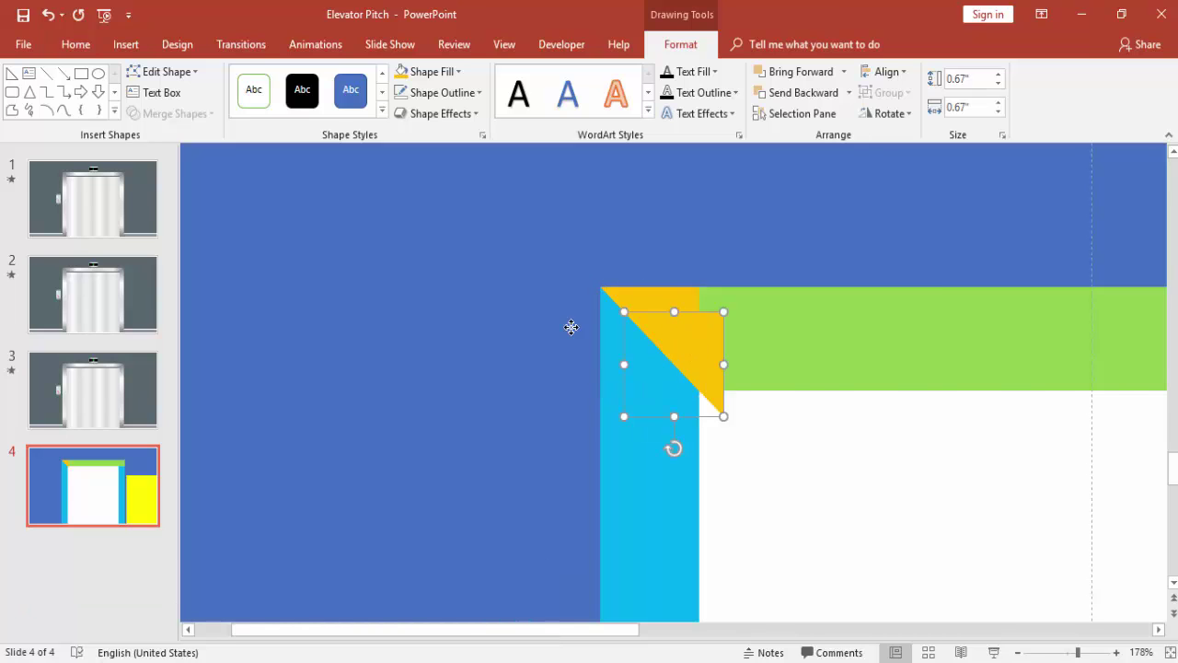
Step: Subtract the corner triangle from the cyan side bar to notch its top corner
click(646, 426)
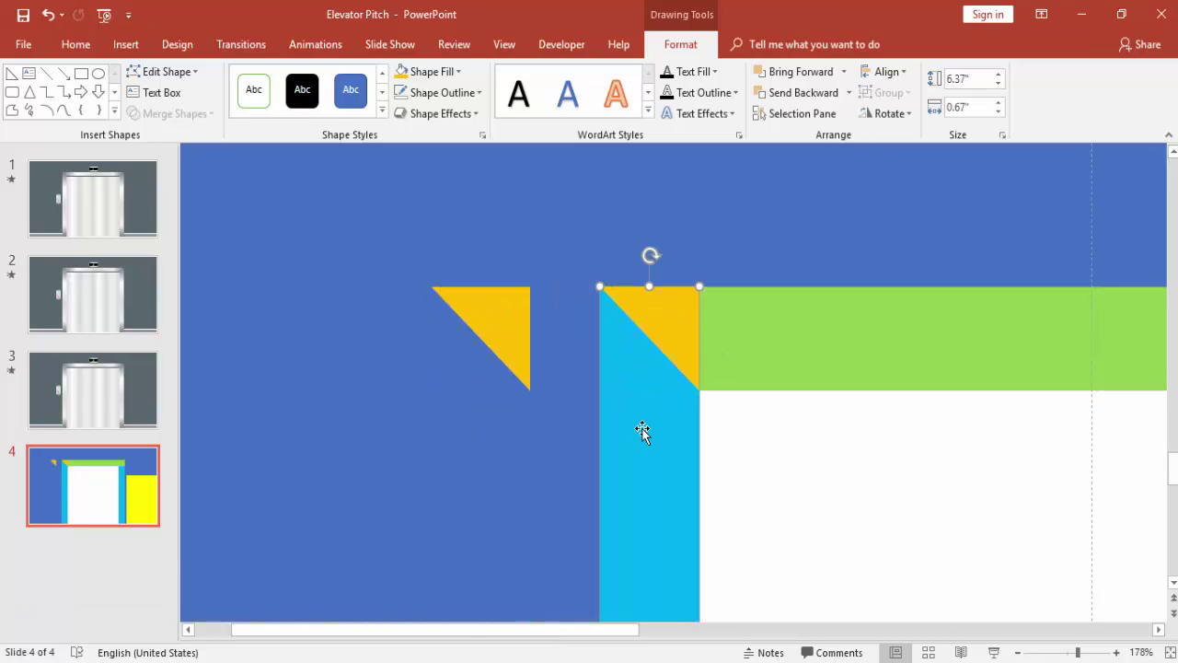
shift+click(646, 320)
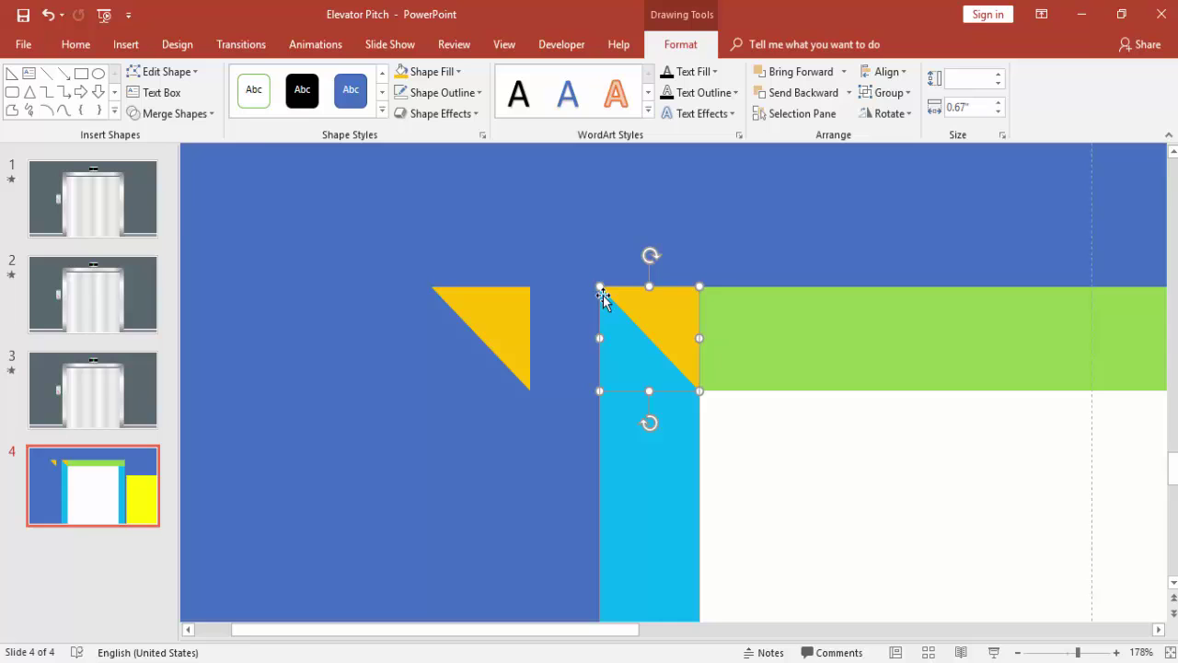
click(167, 114)
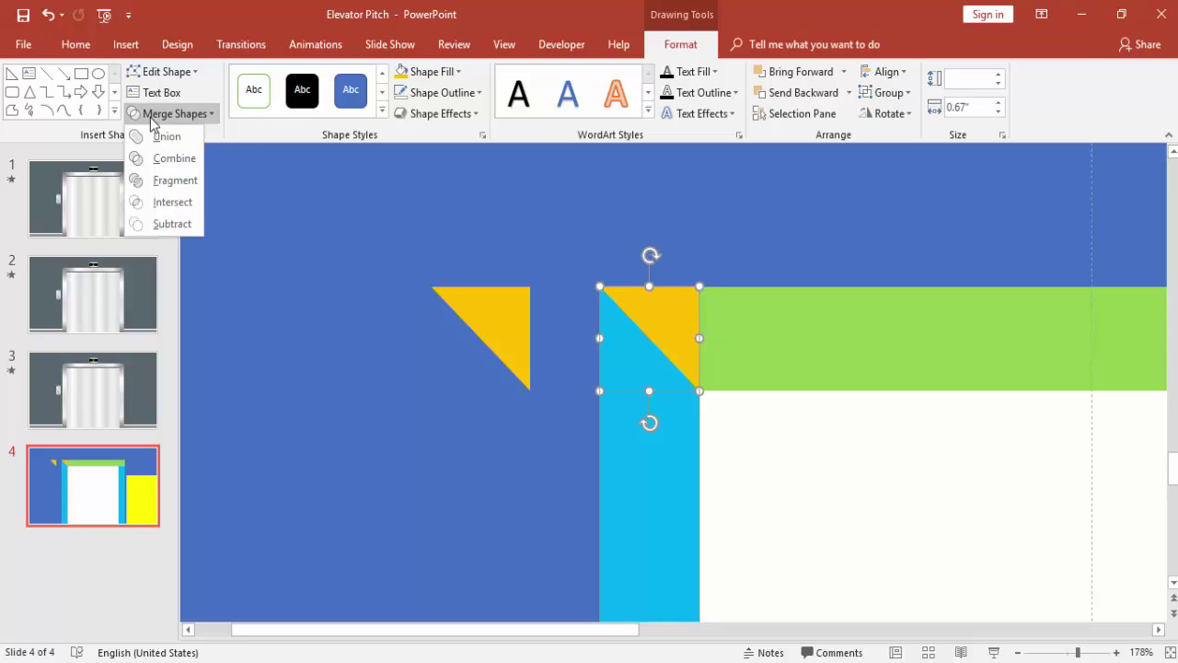
click(172, 224)
click(658, 208)
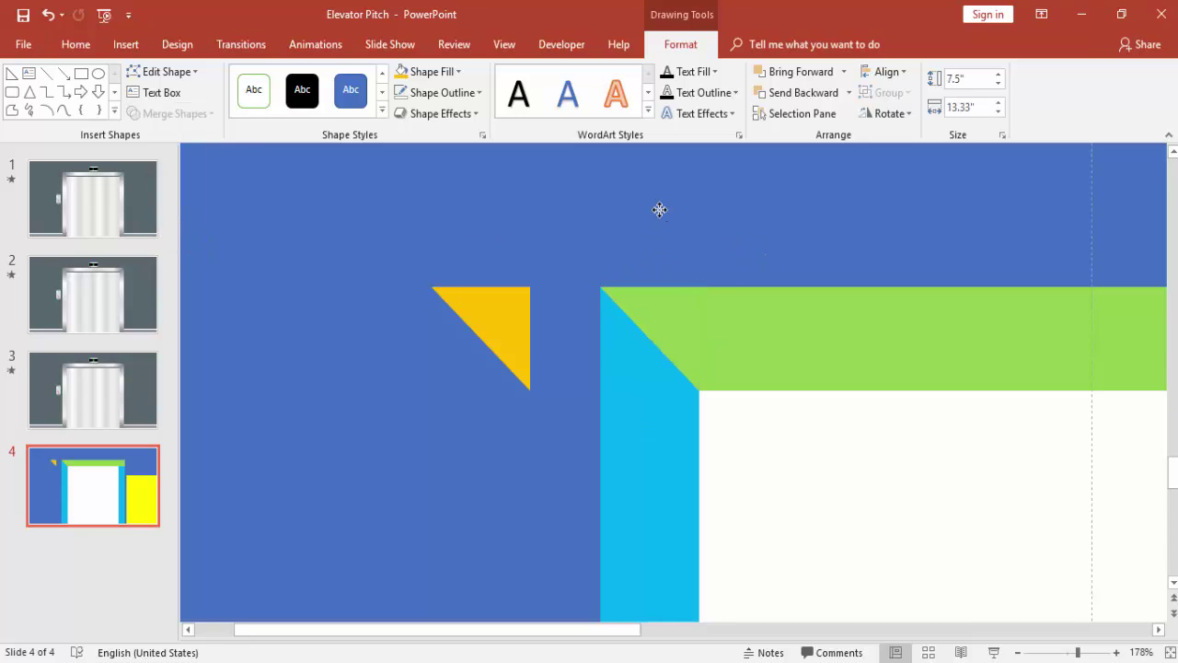
Step: Bring the green top bar to the front and move the spare triangle toward its corner
click(739, 336)
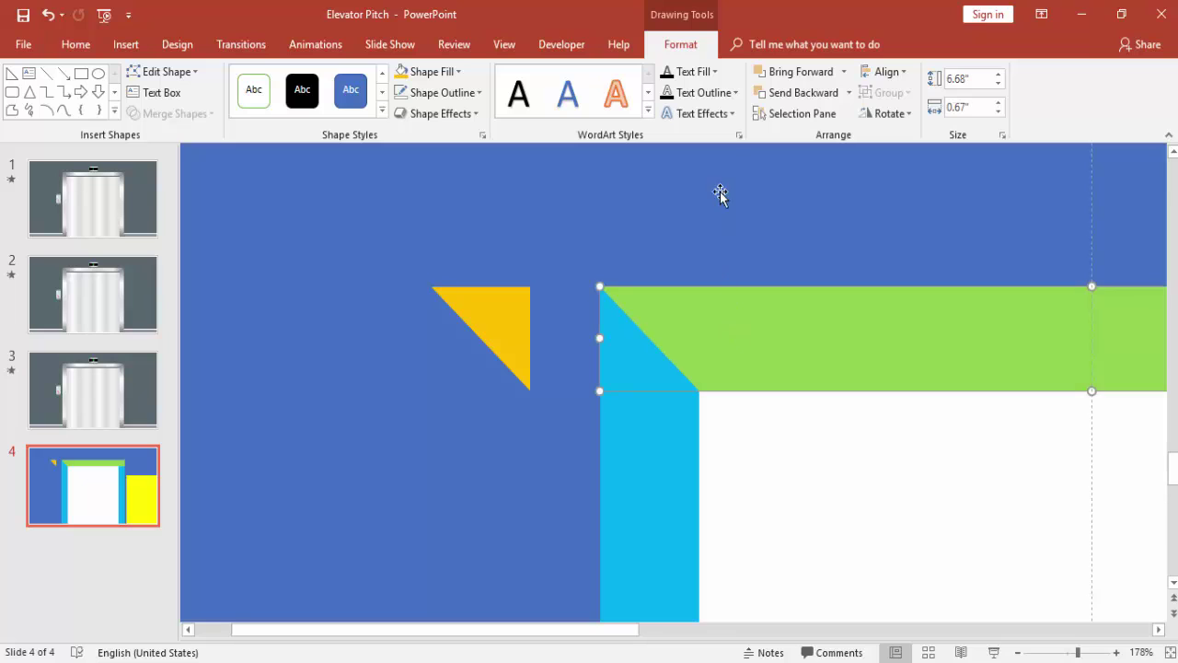
click(844, 72)
click(811, 116)
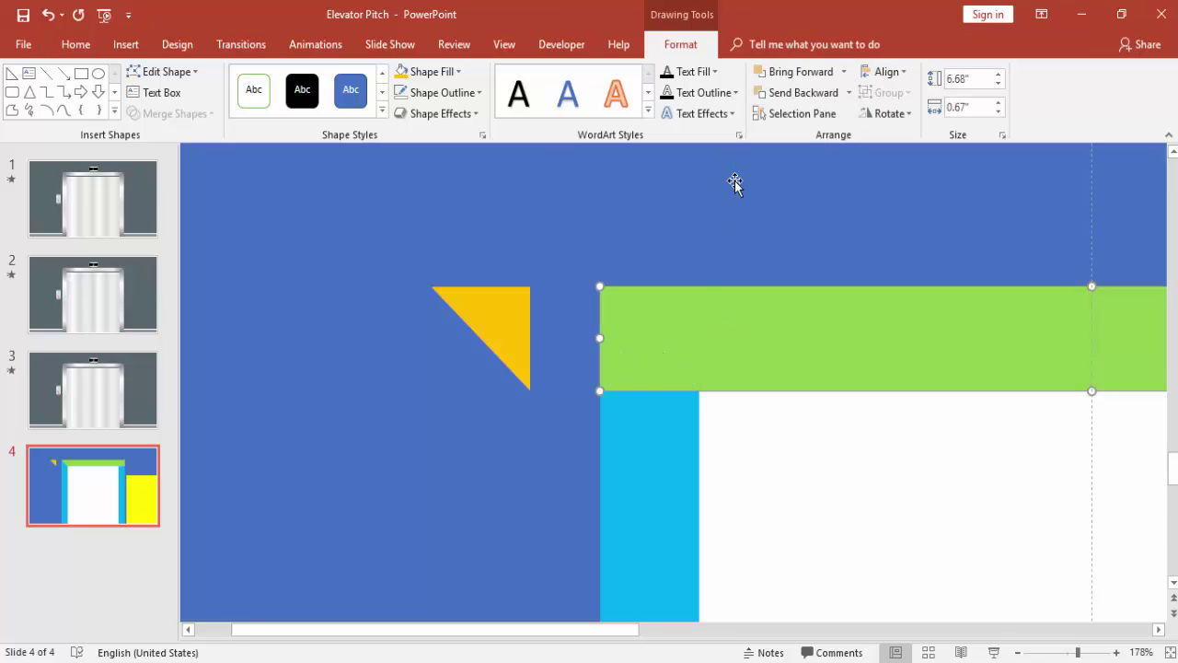
click(591, 281)
drag(492, 314, 611, 307)
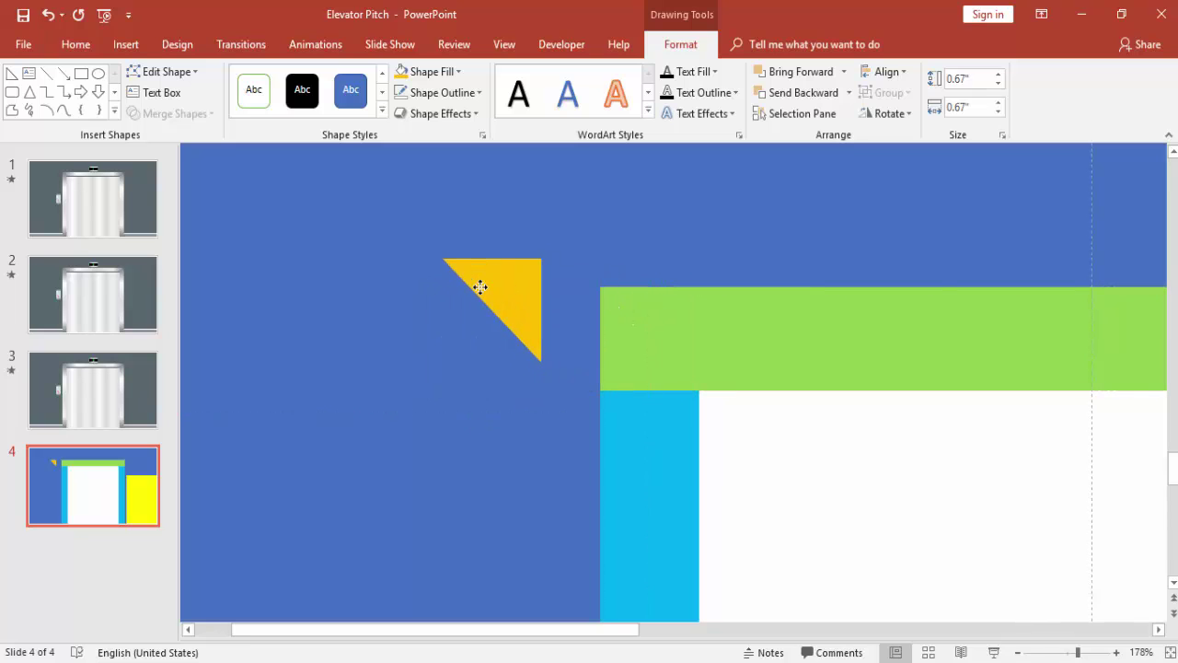
Step: Duplicate the orange triangle and flip it horizontally and vertically for the green bar's corner
mouse_move(611, 306)
mouse_down()
mouse_move(476, 289)
mouse_move(668, 308)
mouse_up()
key(ctrl+d)
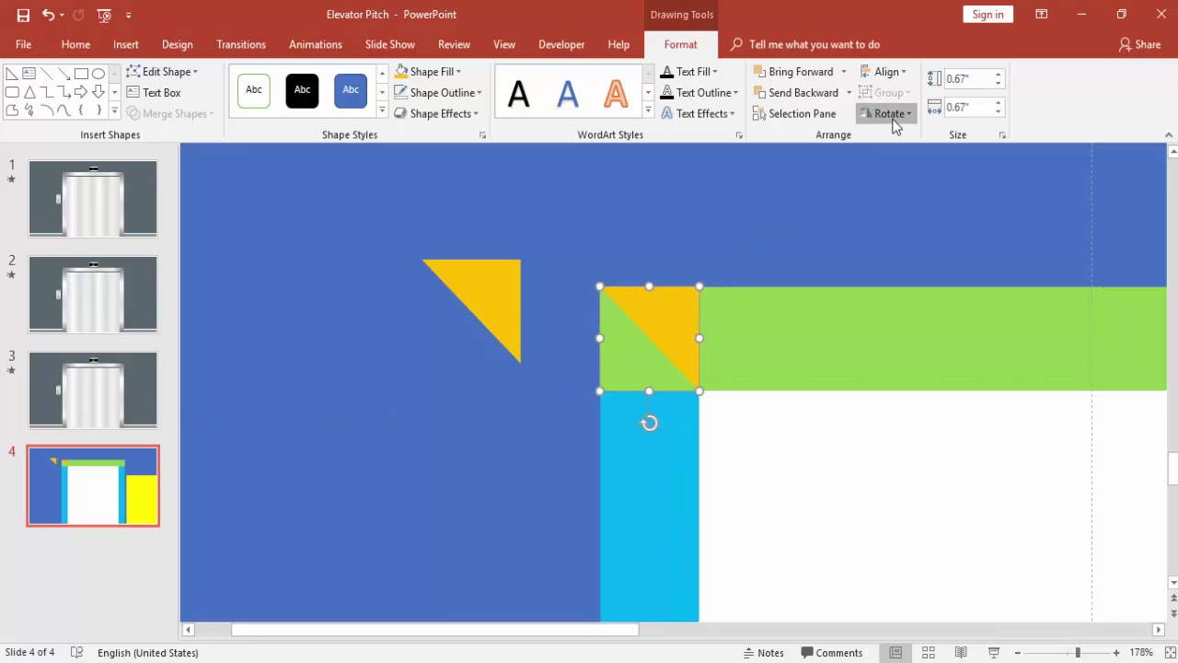
click(891, 114)
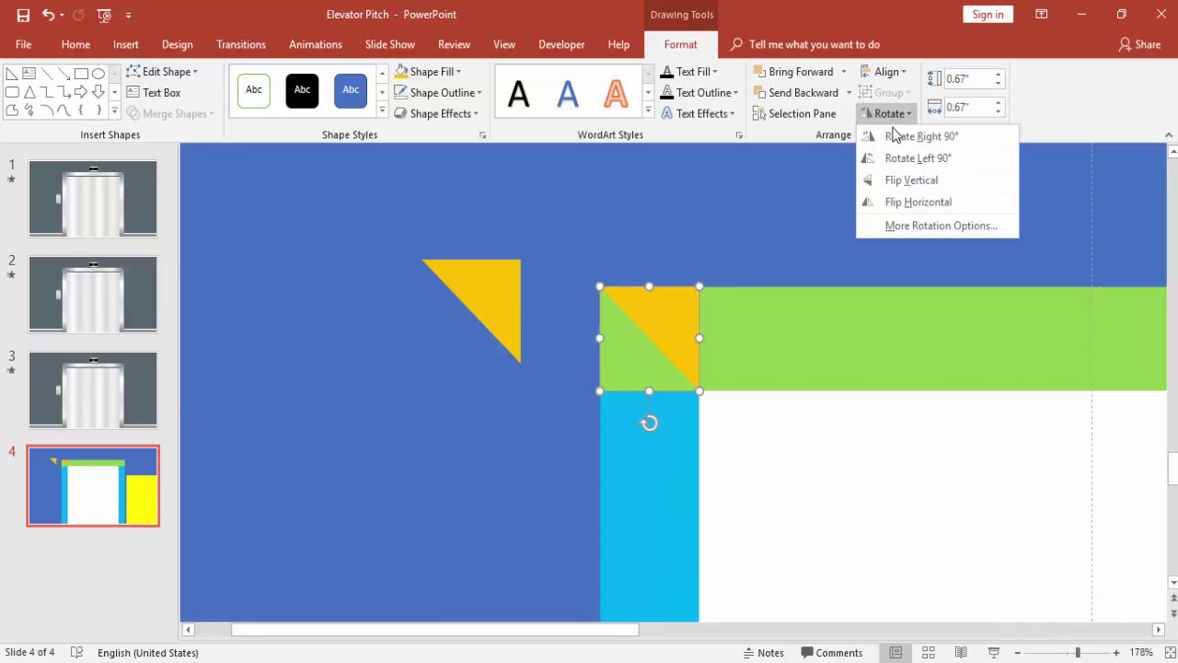
click(900, 223)
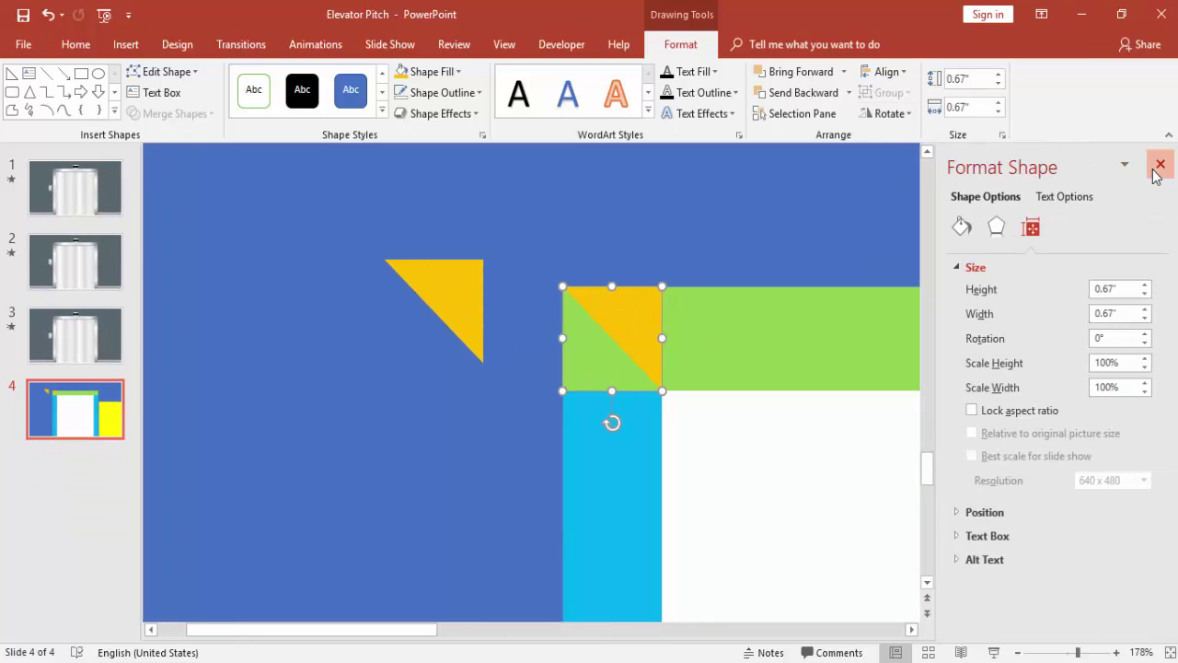
click(1159, 164)
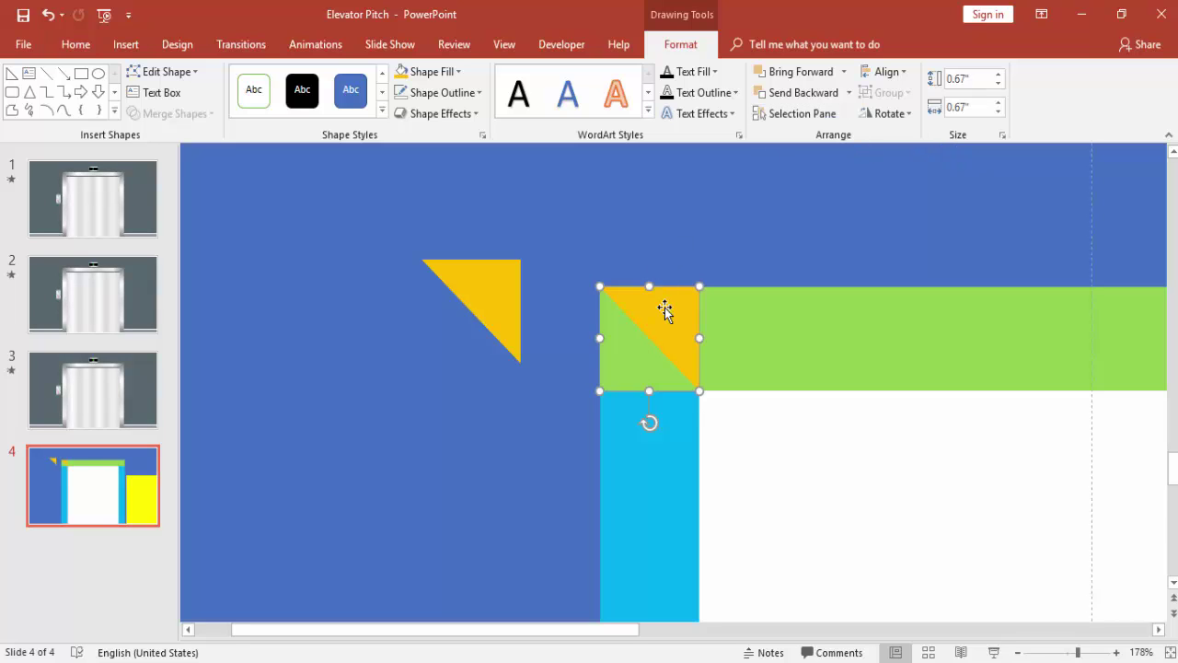
click(906, 118)
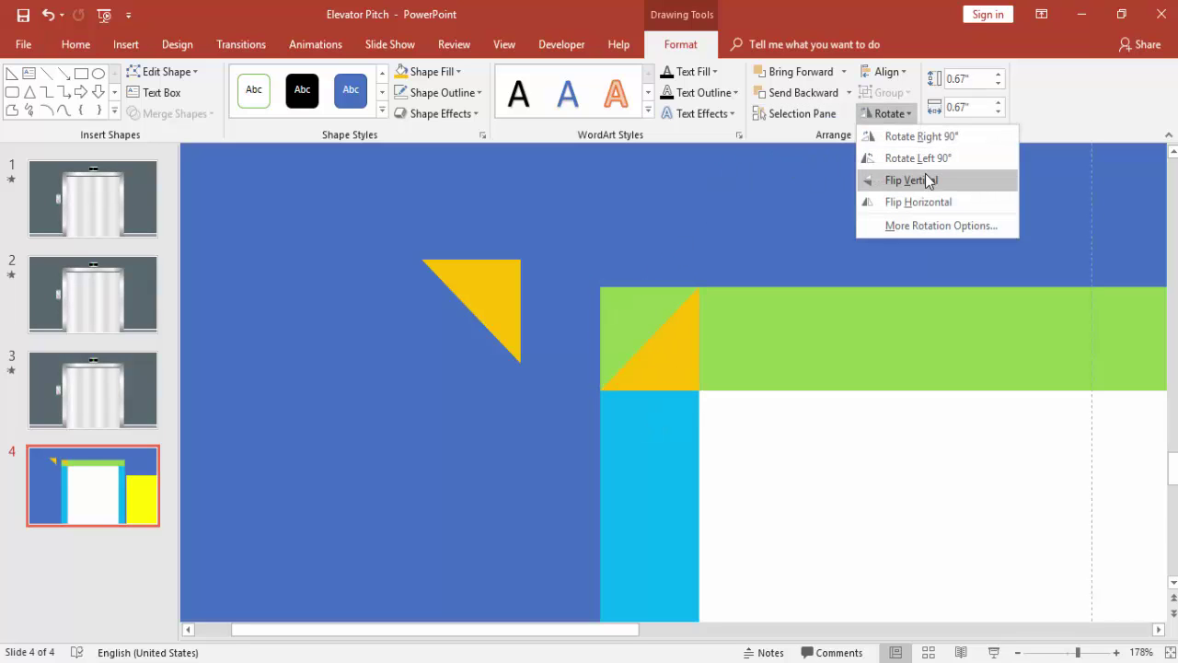
click(928, 206)
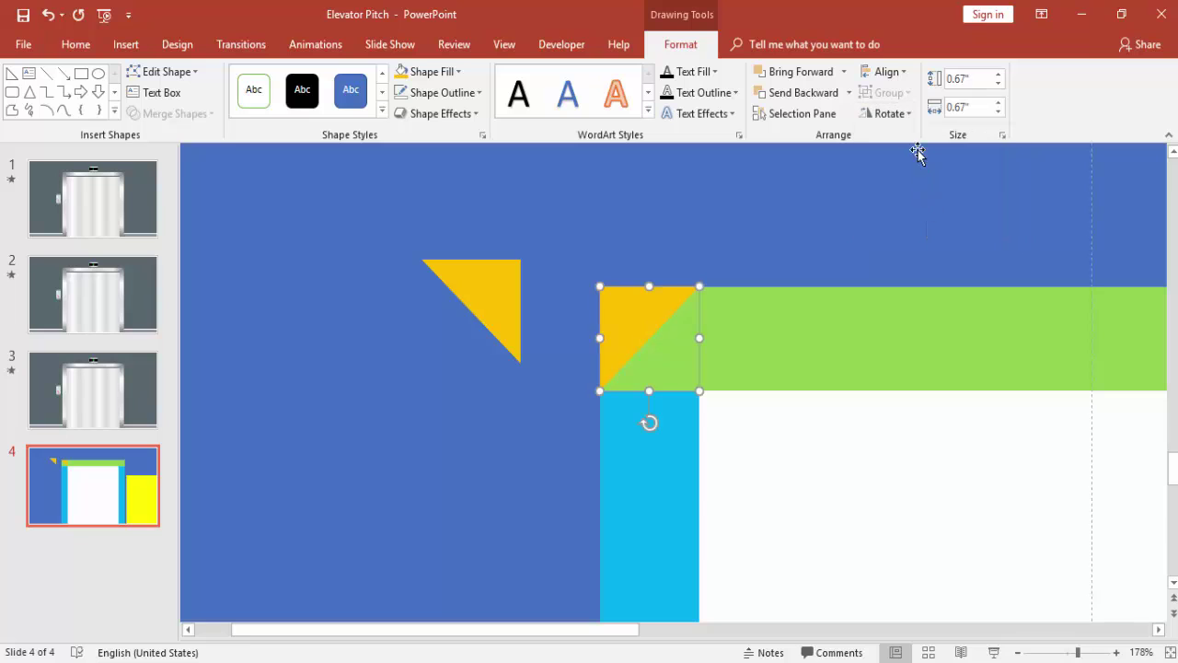
click(905, 116)
click(906, 191)
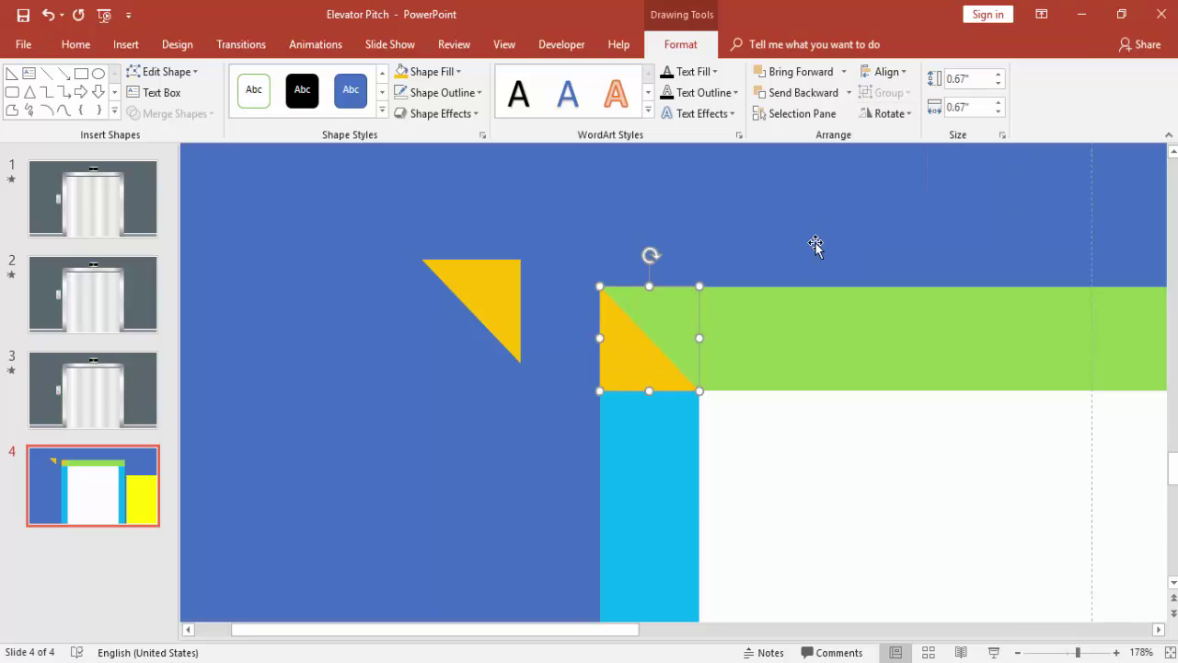
Step: Fine-tune the corner triangle's left and bottom edges
click(742, 245)
click(625, 378)
drag(598, 338, 601, 338)
click(647, 391)
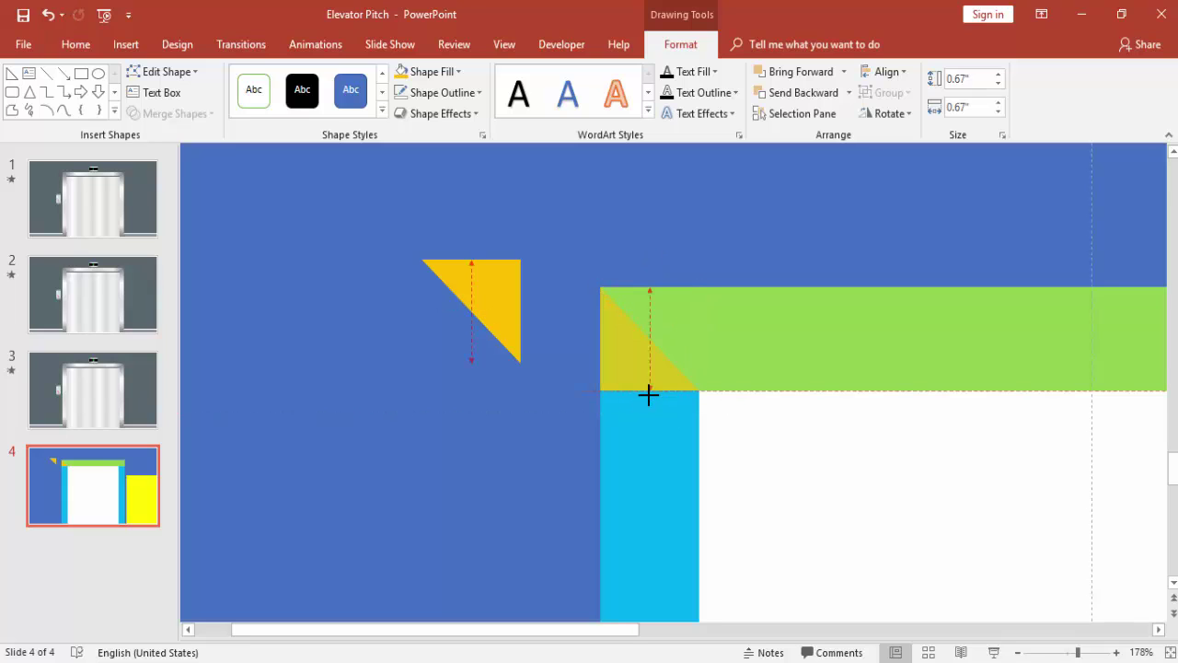
Step: Subtract the triangle from the green bar to miter its left end
click(647, 280)
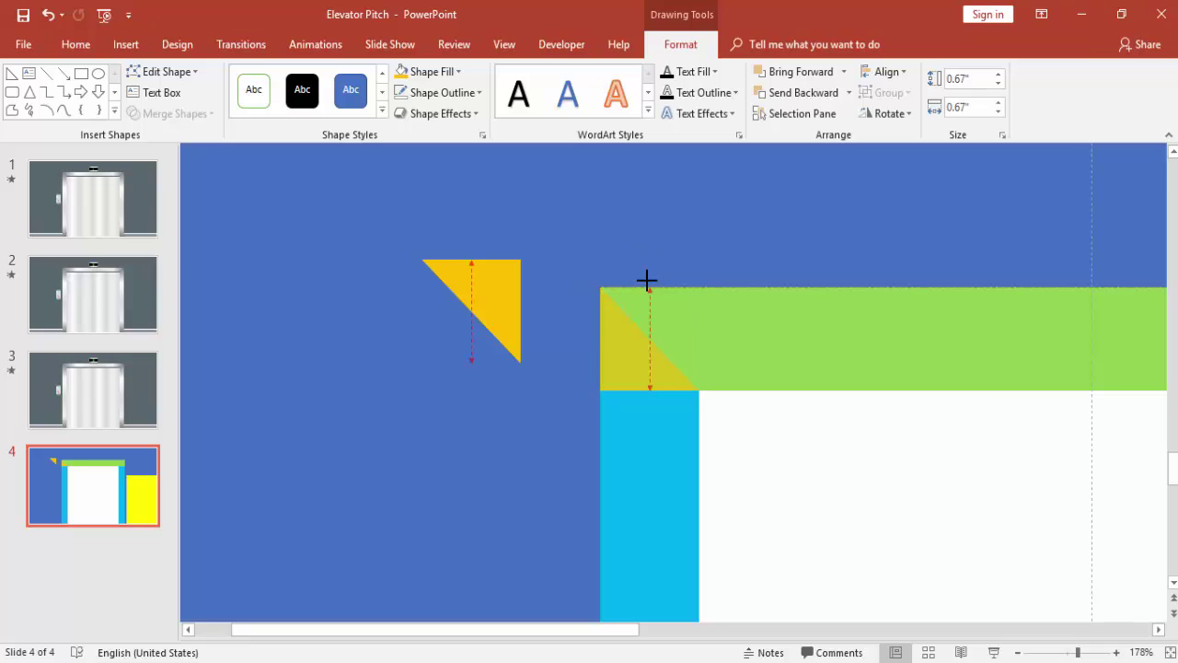
click(771, 325)
shift+click(640, 368)
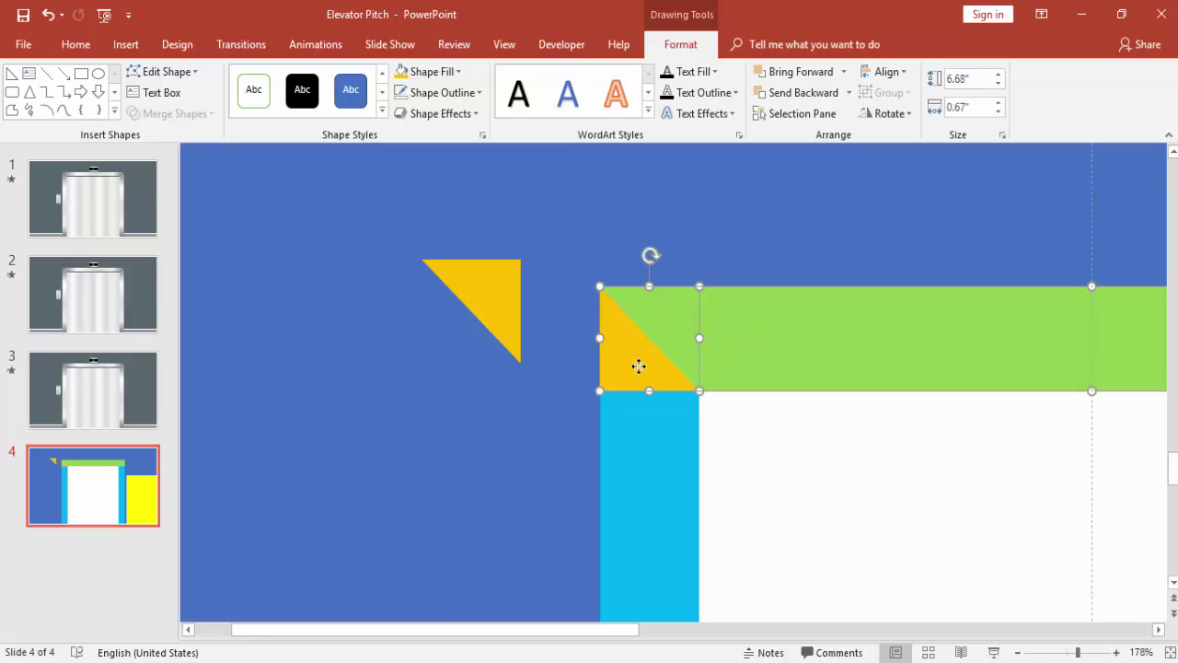
click(205, 115)
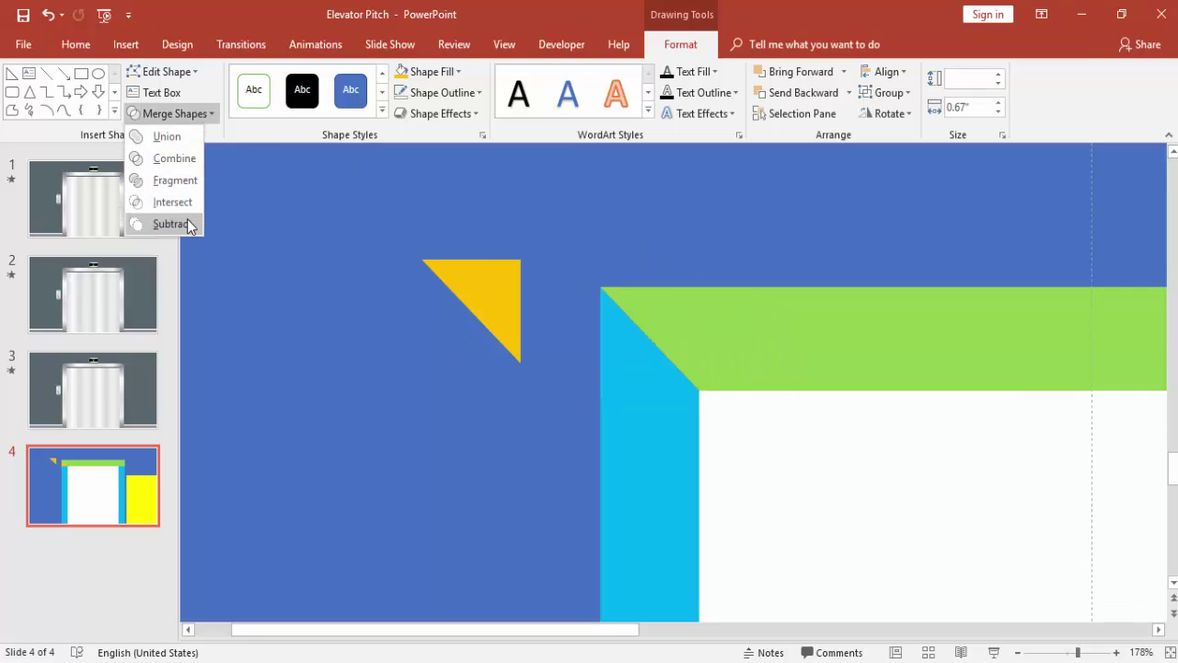
click(170, 223)
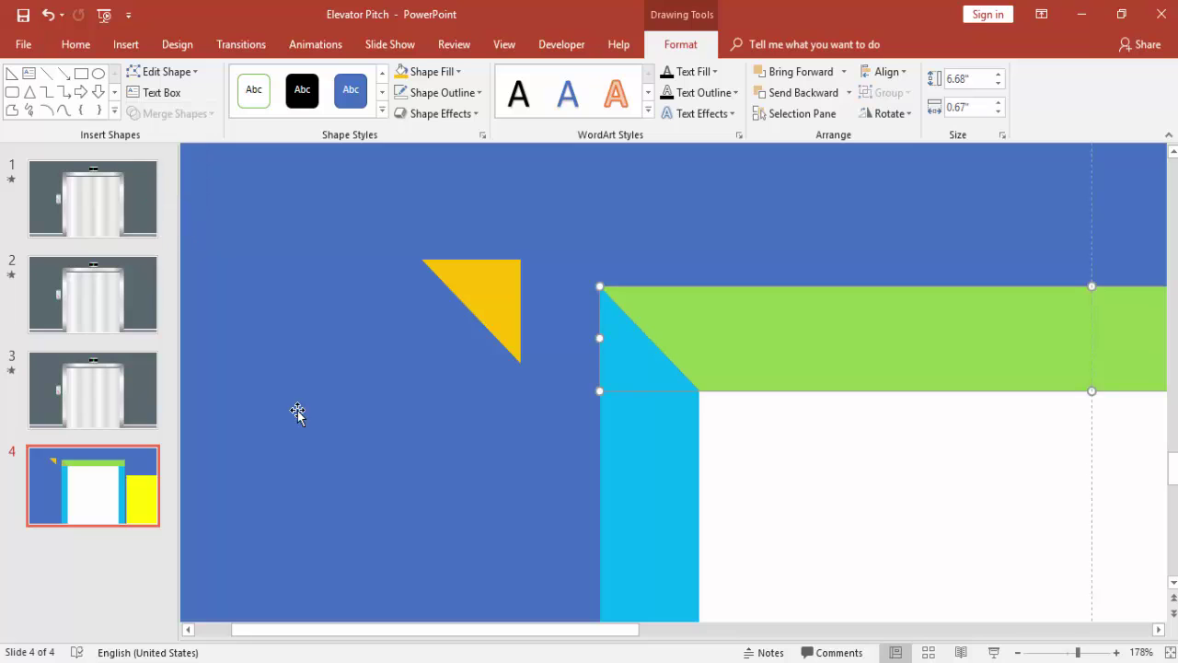
click(482, 309)
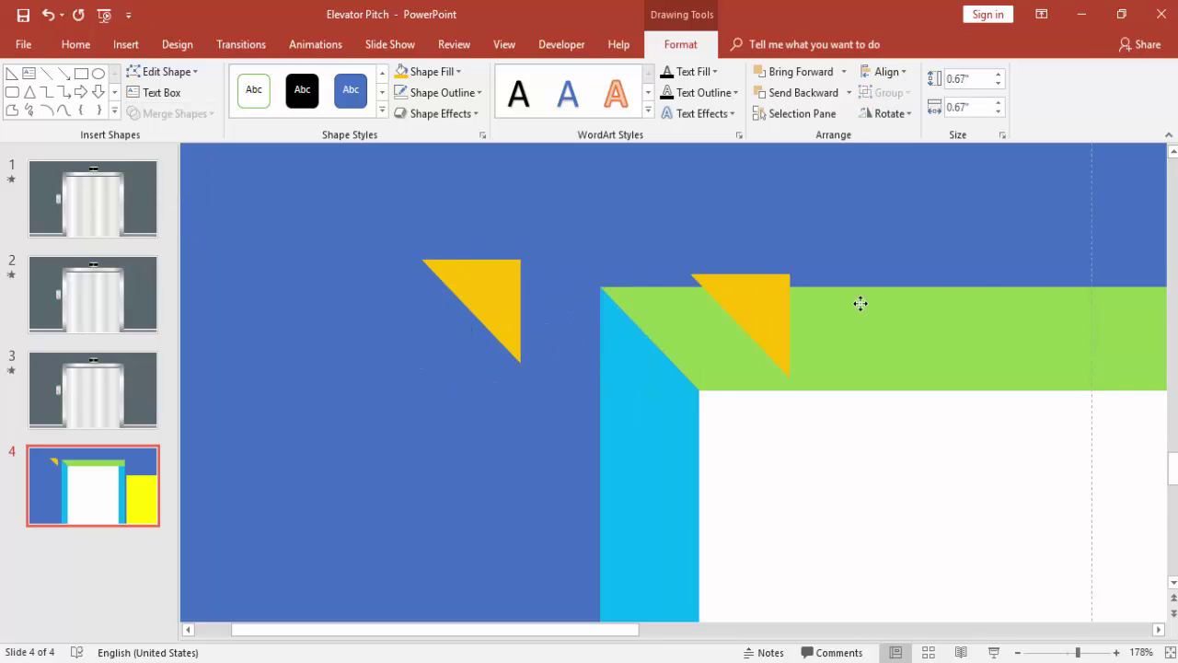
Step: Place a copy of the yellow triangle at the green bar's right end, flipped vertically to fit the corner
ctrl+drag(487, 315, 959, 328)
drag(626, 630, 843, 631)
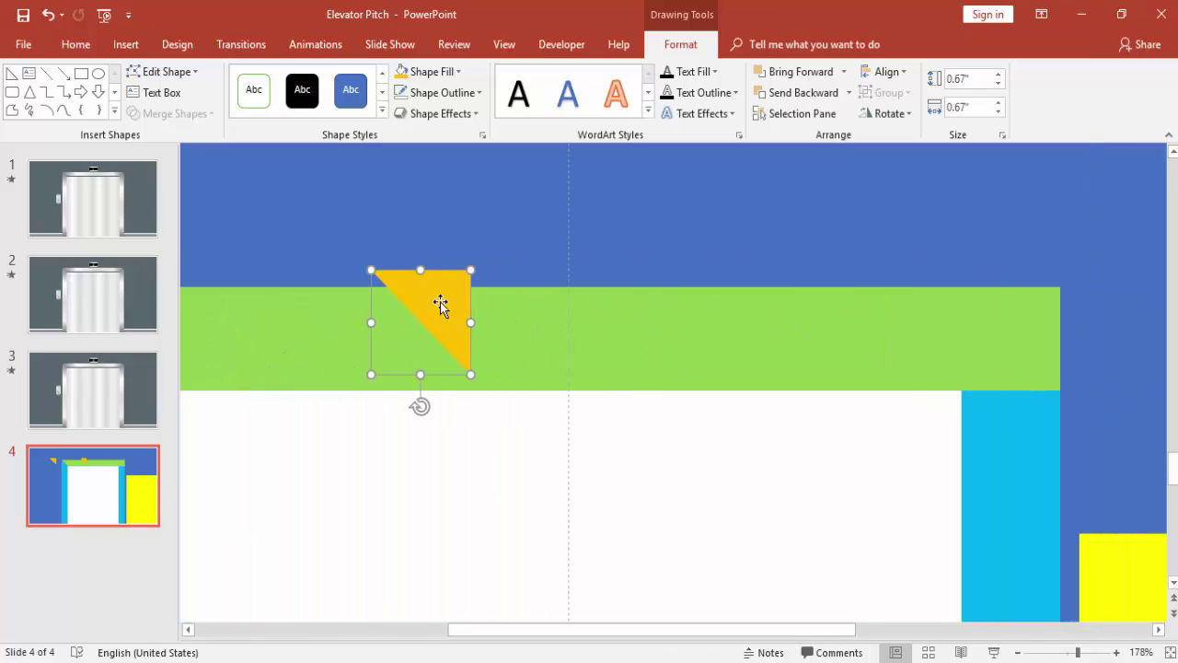
mouse_move(500, 311)
mouse_down()
mouse_move(1089, 329)
mouse_move(1027, 317)
mouse_up()
click(903, 114)
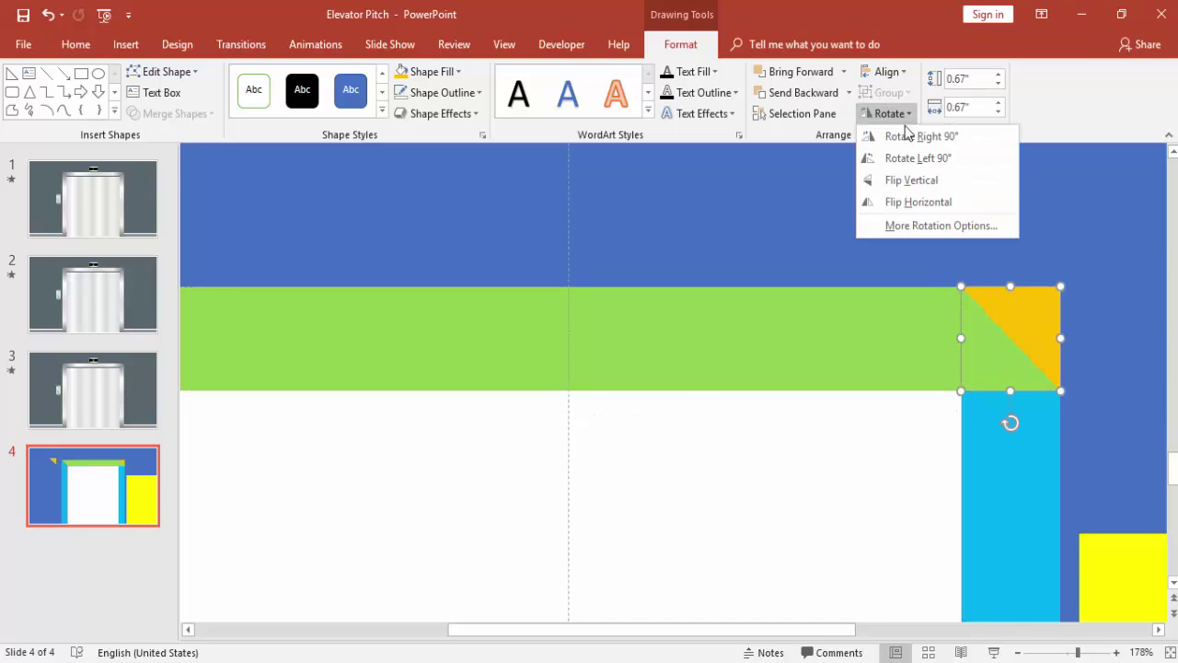
click(919, 202)
click(897, 113)
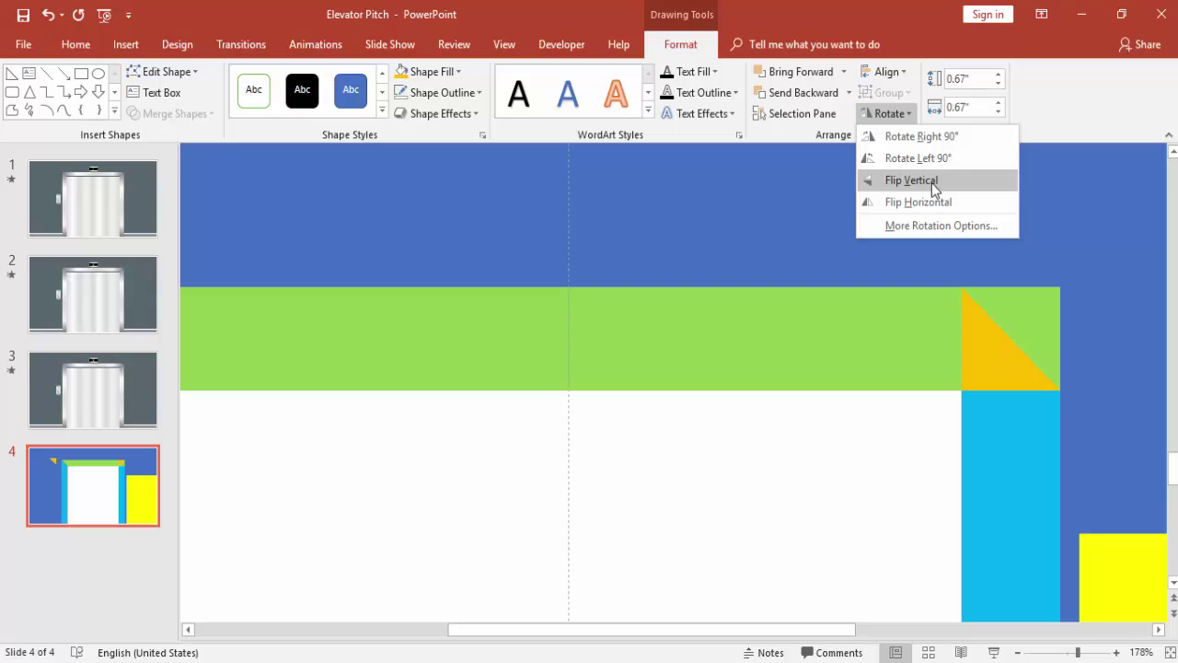
click(931, 199)
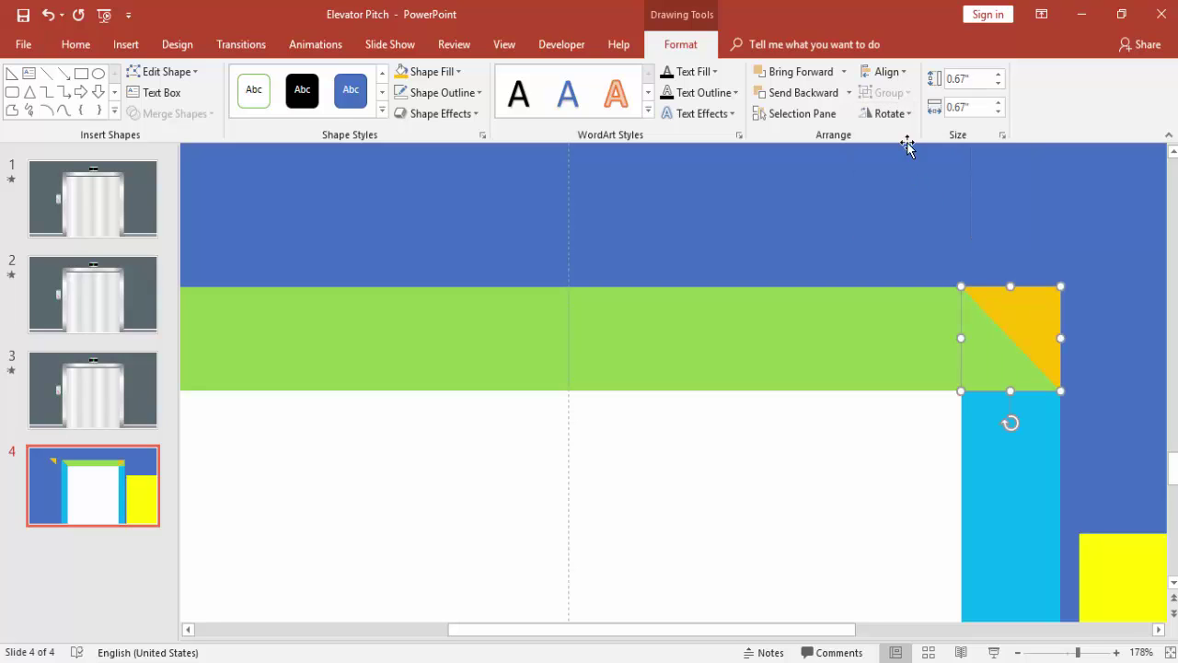
click(895, 114)
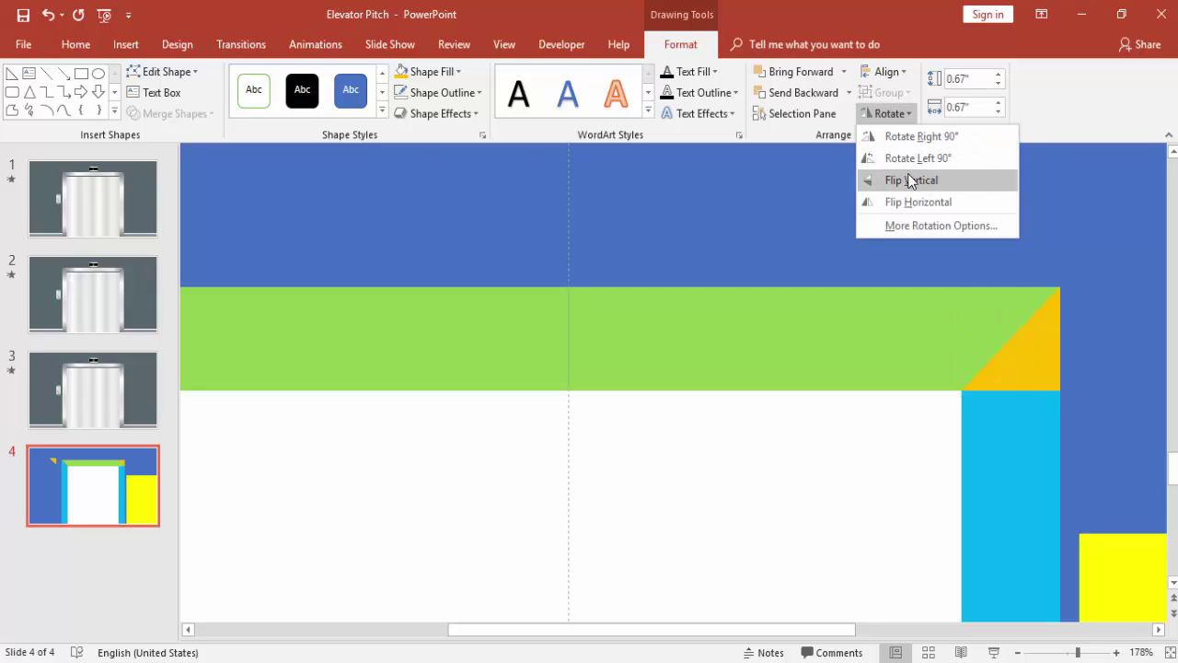
click(909, 179)
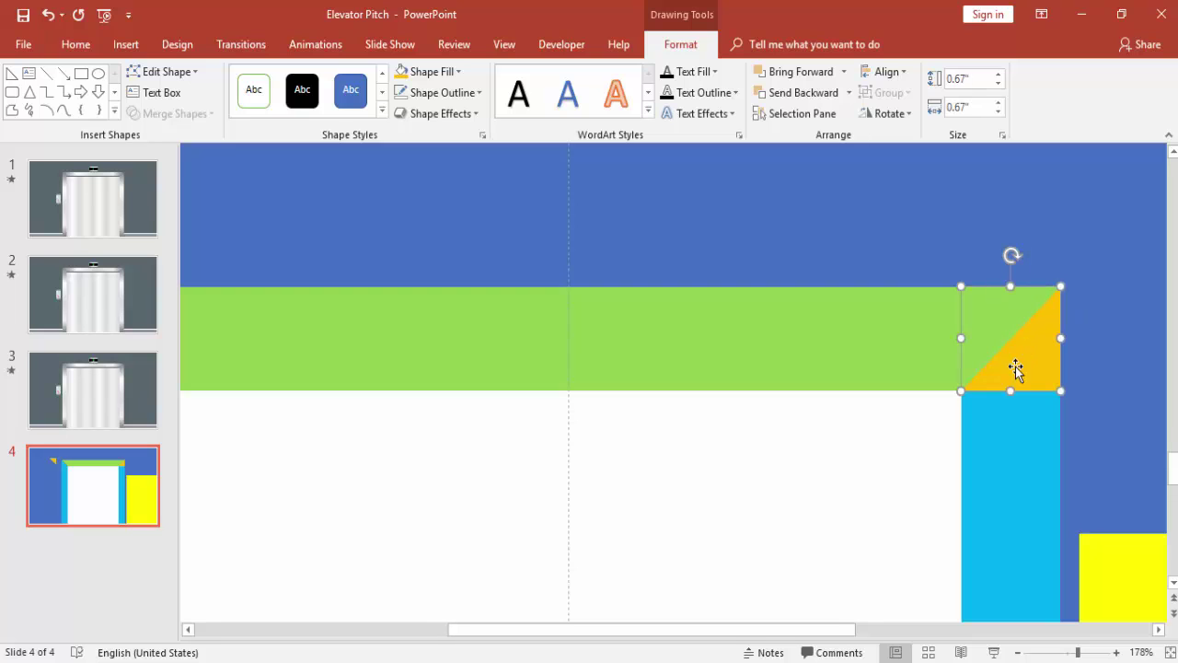
drag(1009, 388, 1008, 392)
drag(1009, 280, 1009, 282)
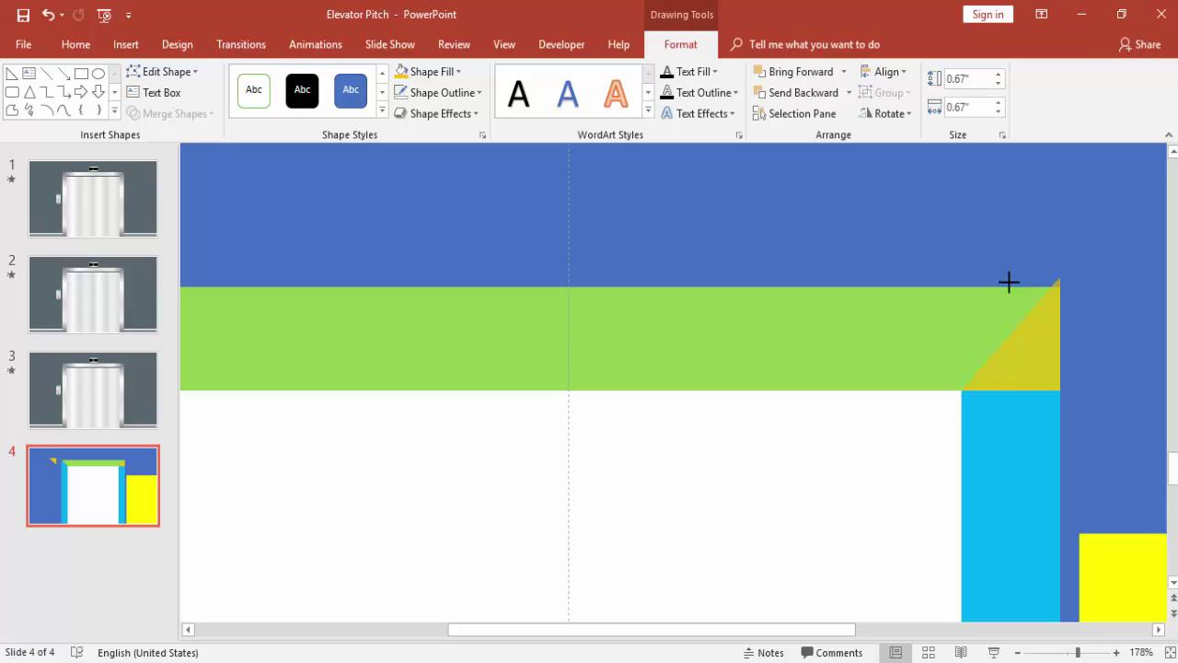
drag(1061, 340, 1055, 338)
Step: Subtract the triangle from the green top bar to cut its right end diagonally
click(844, 316)
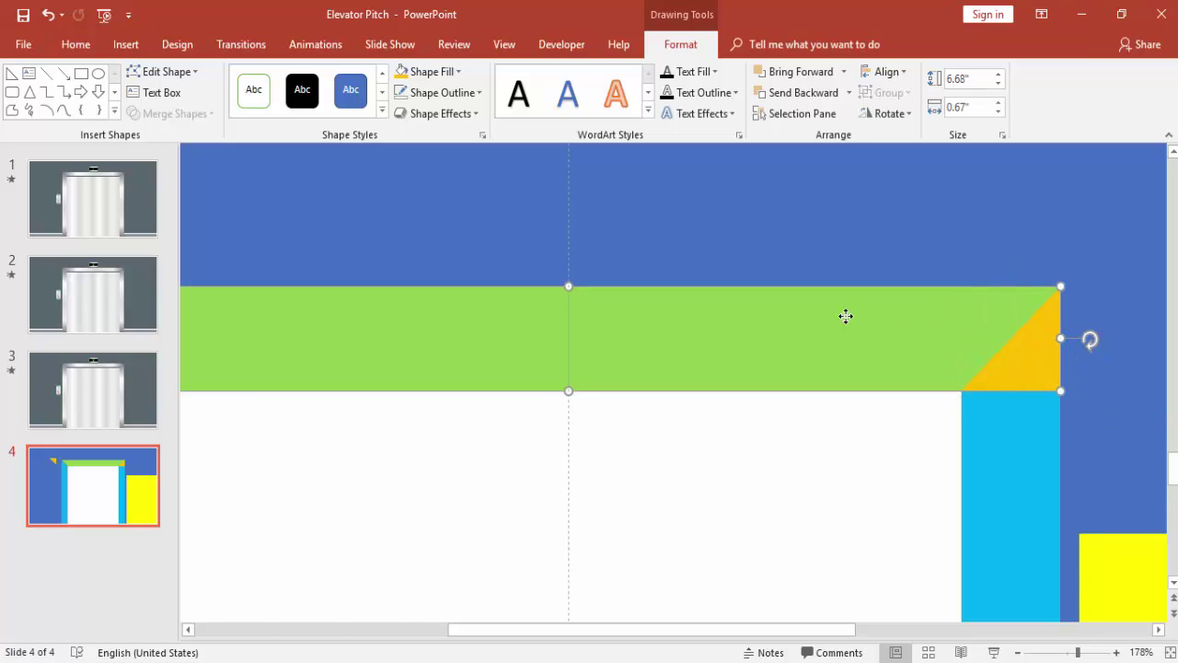
shift+click(1018, 371)
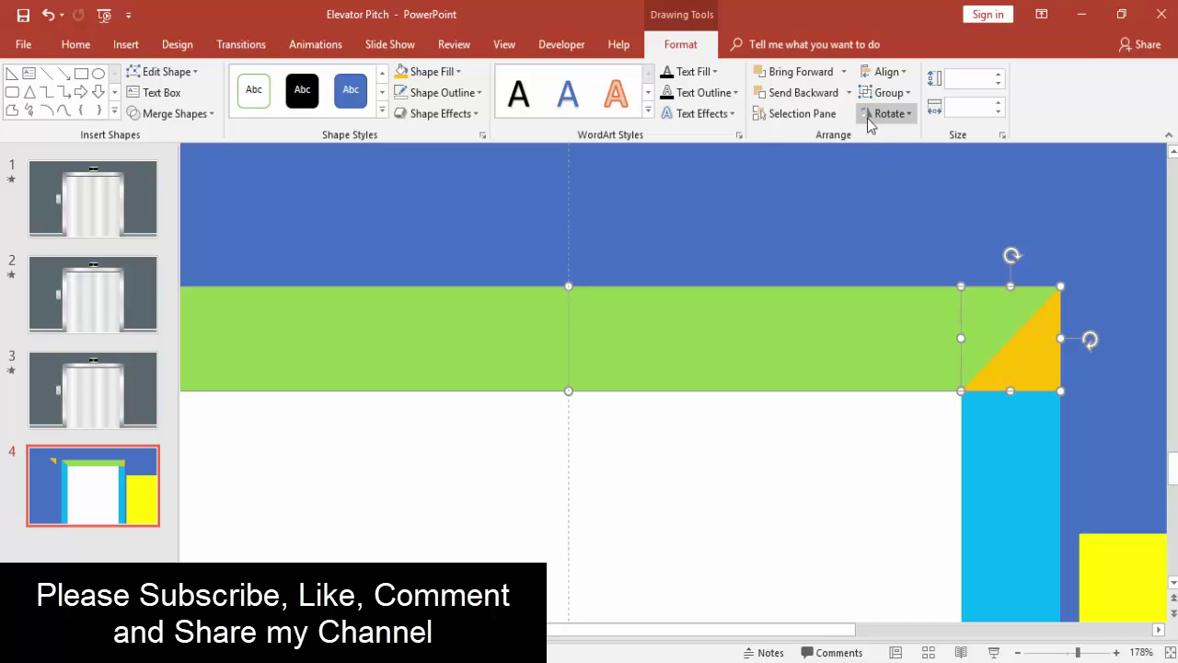
click(204, 115)
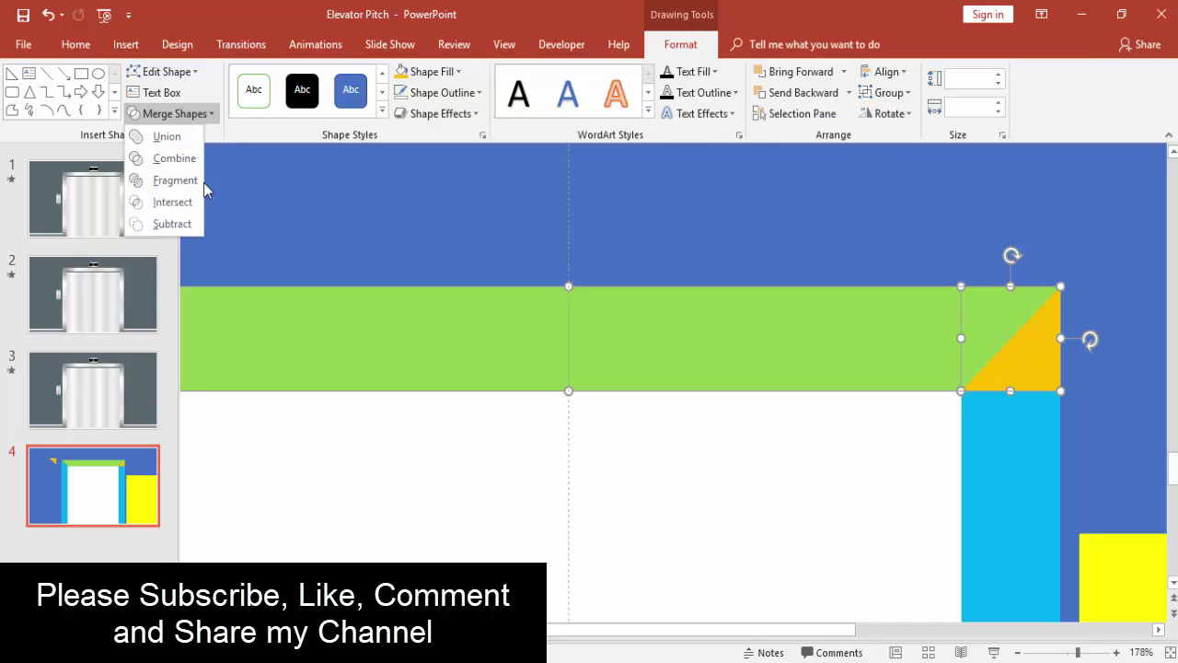
click(187, 225)
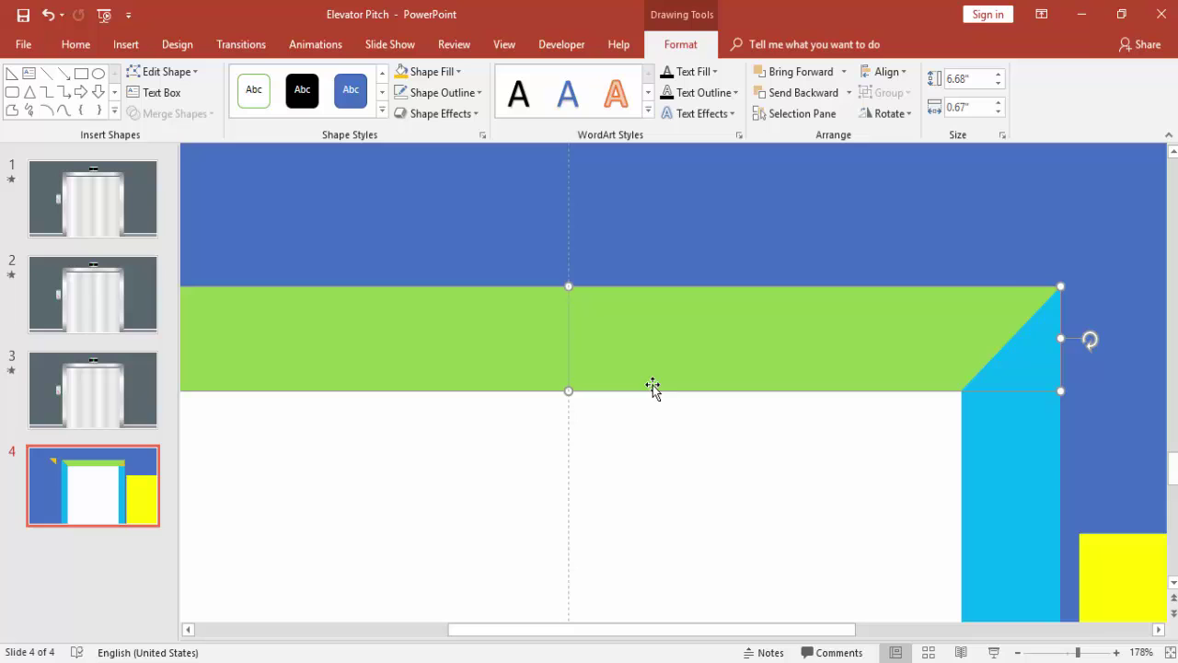
Step: Bring the cyan right-side bar in front of the green bar
click(1003, 466)
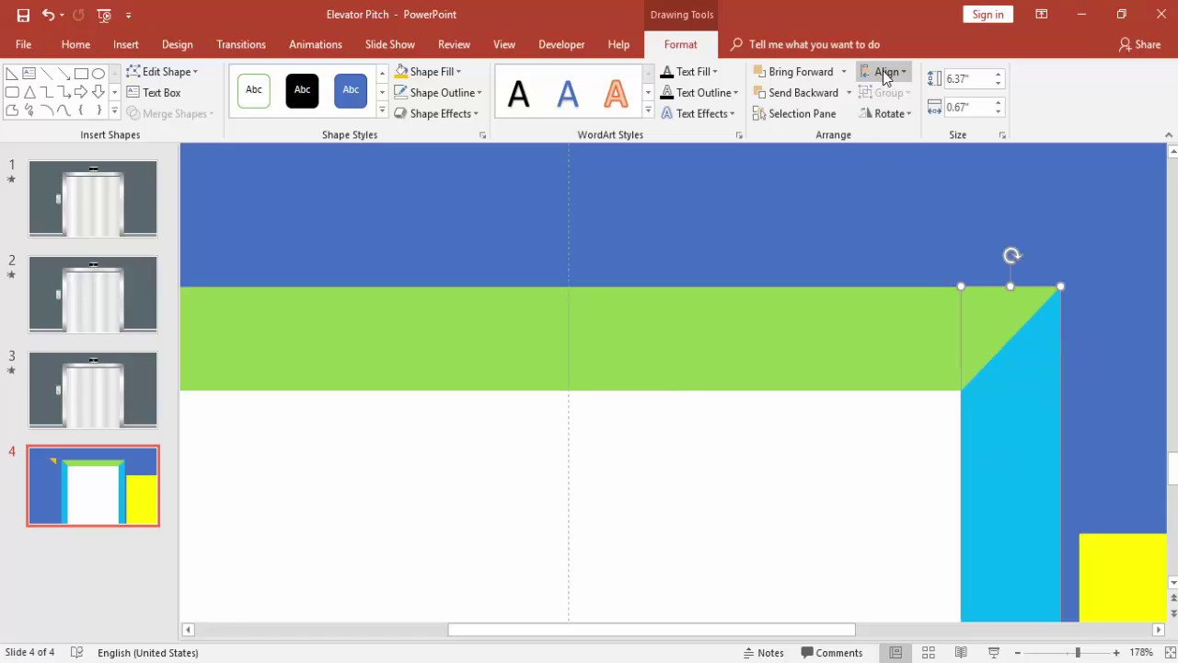
click(843, 71)
click(833, 116)
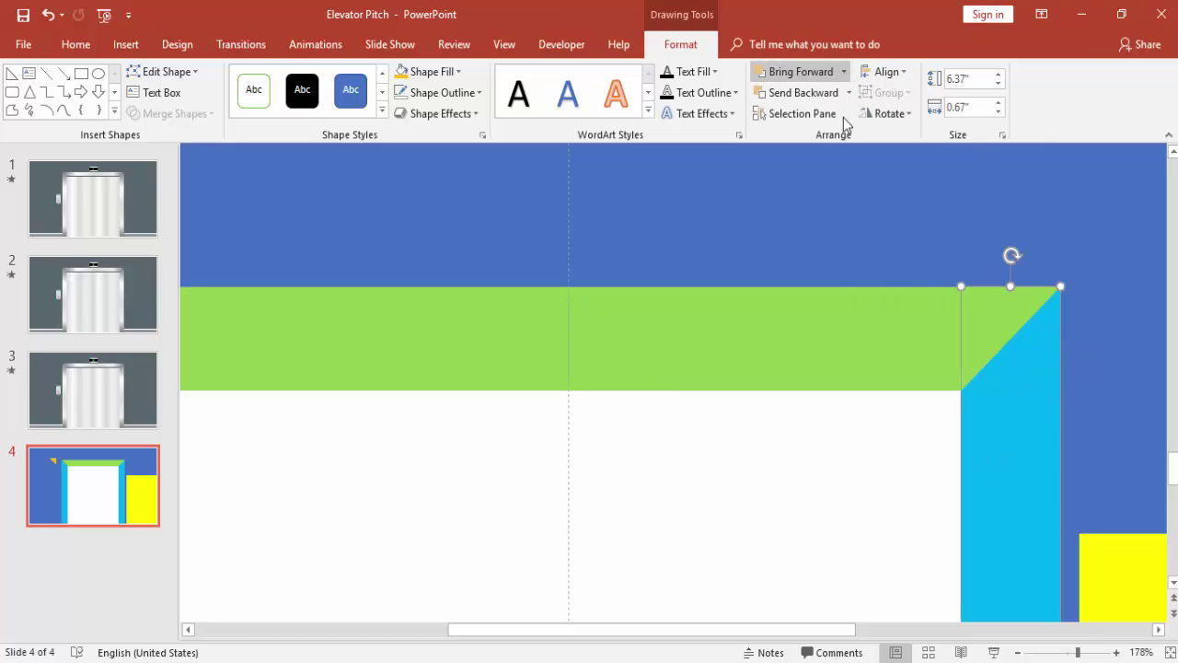
click(947, 232)
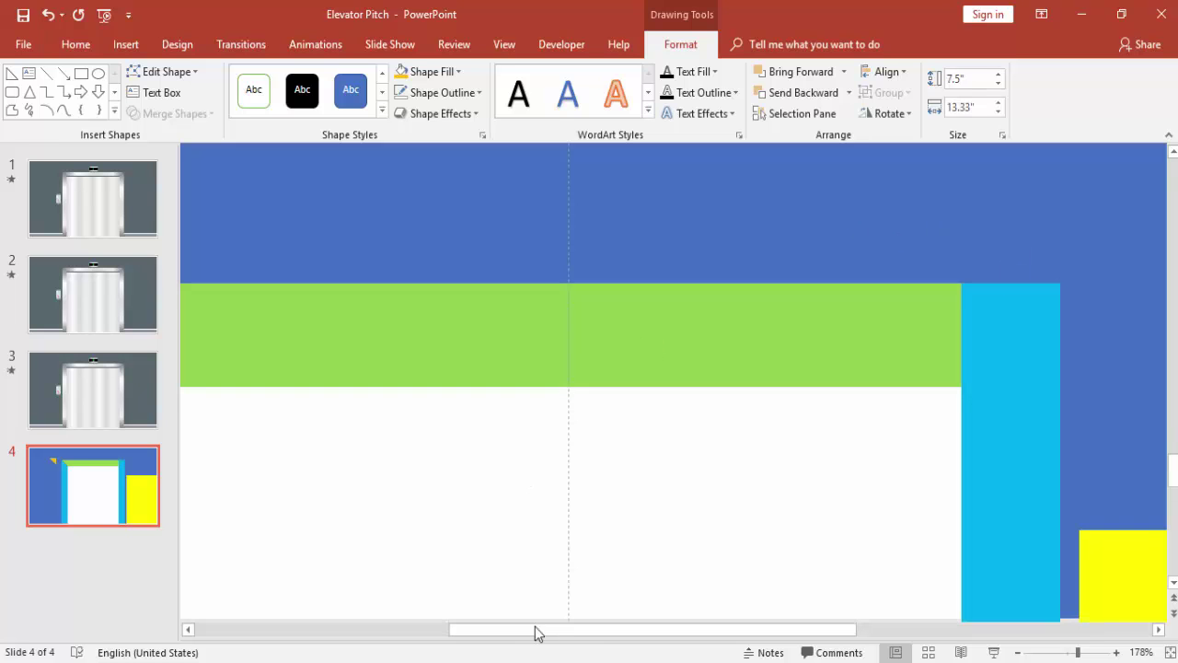
Step: Move the yellow triangle onto the cyan bar's top corner, in front of the bar
drag(574, 627, 439, 625)
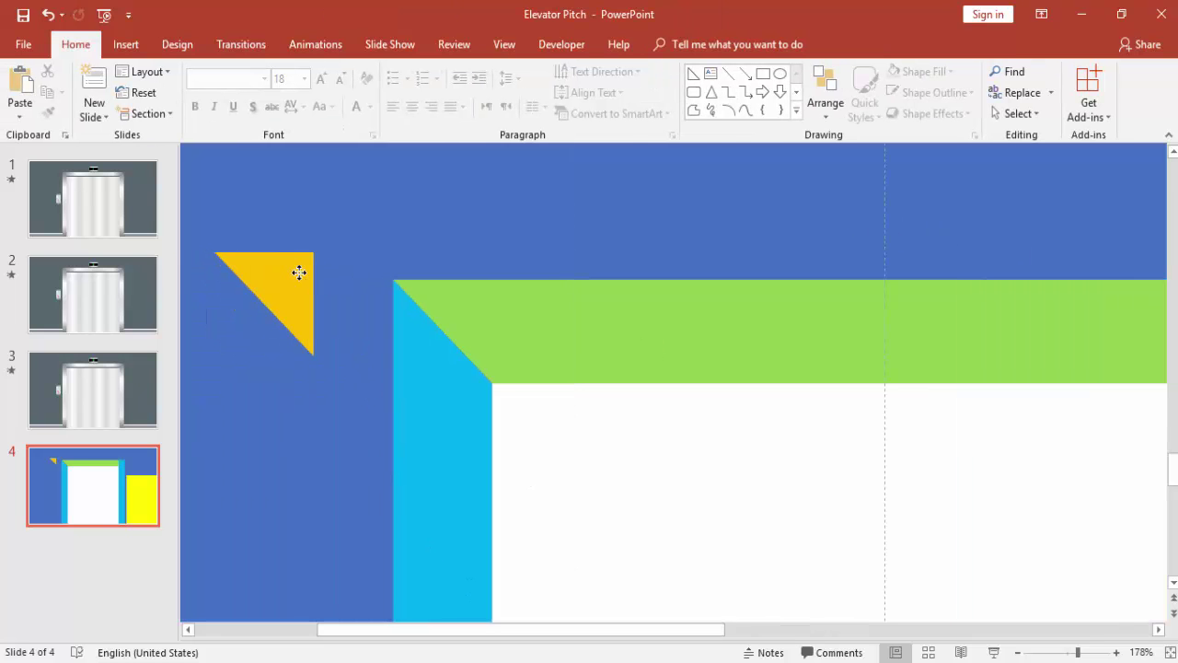
drag(300, 271, 1065, 193)
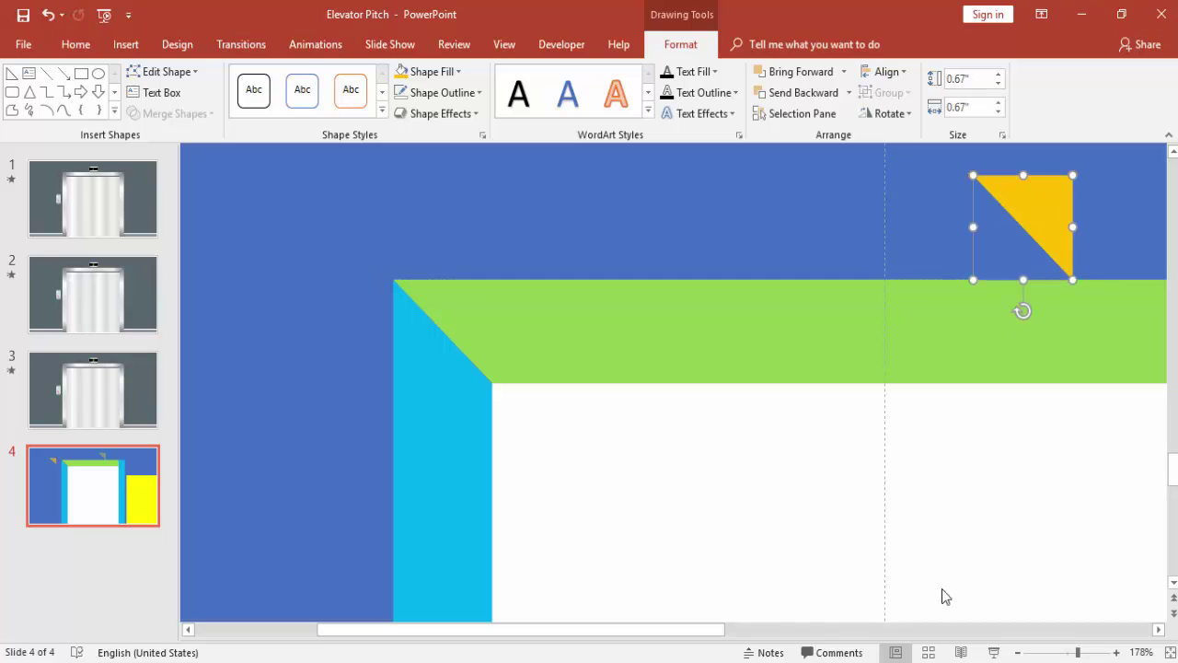
drag(706, 635, 1034, 636)
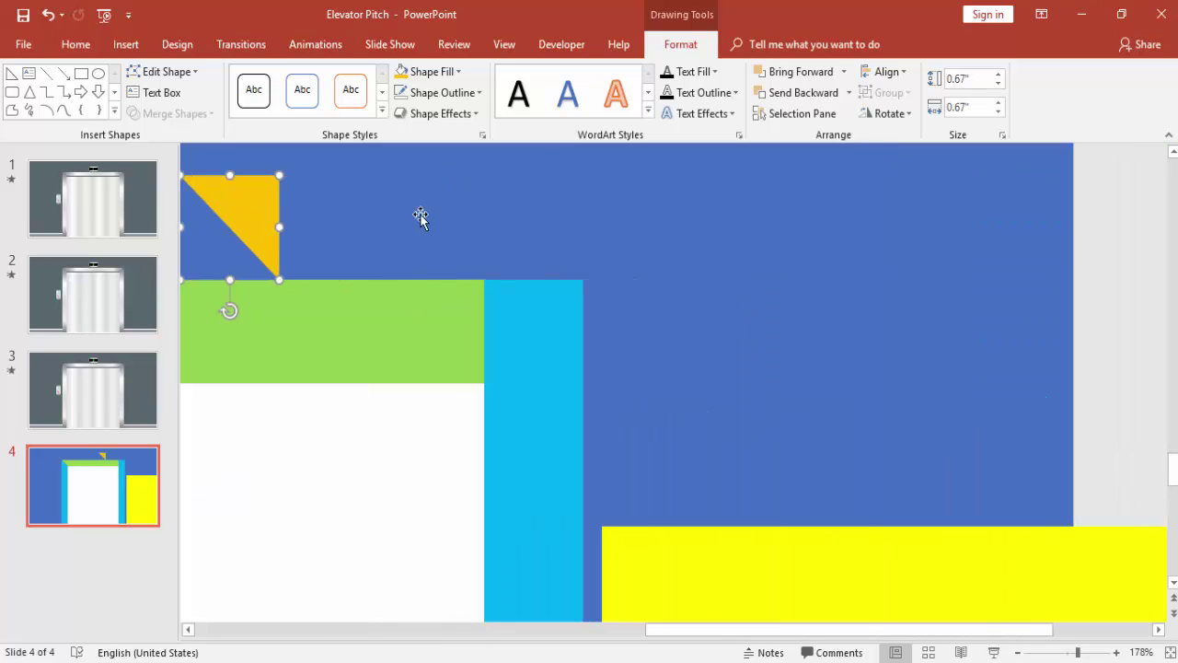
drag(234, 227, 537, 280)
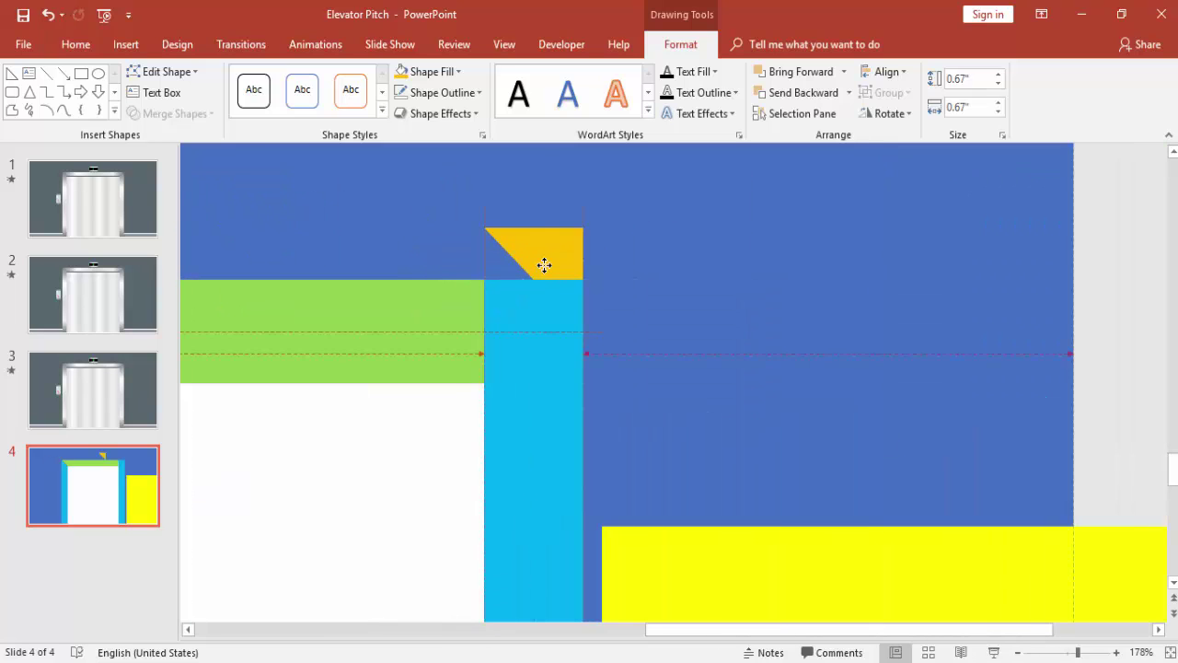
click(843, 72)
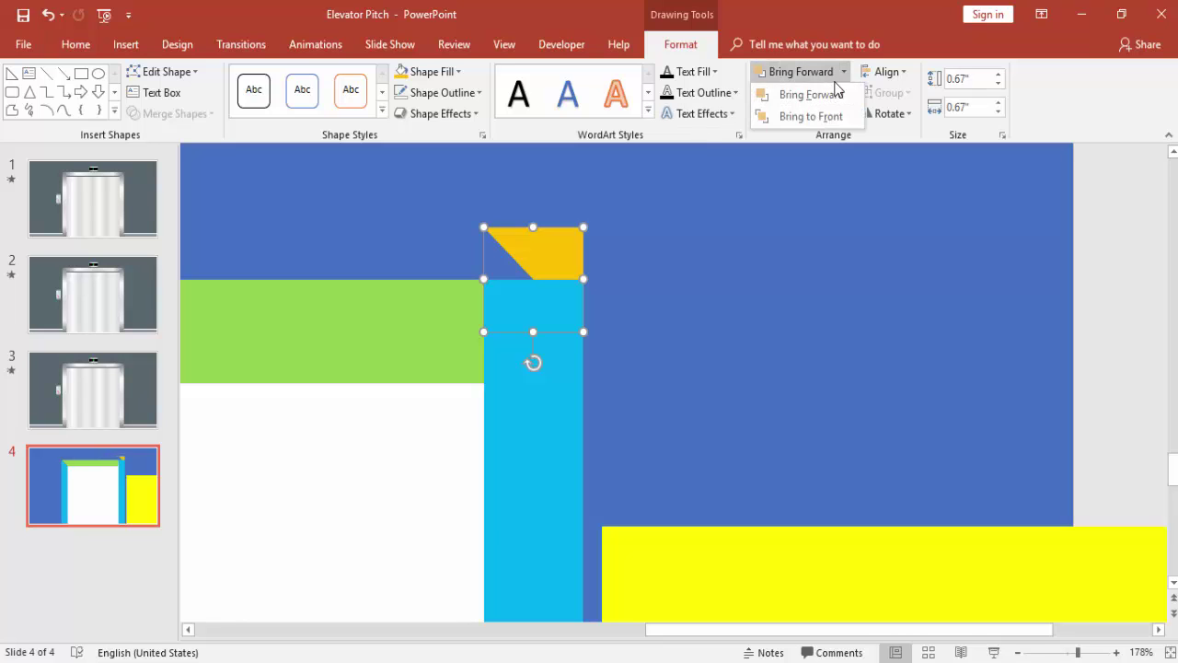
click(810, 117)
drag(556, 249, 556, 301)
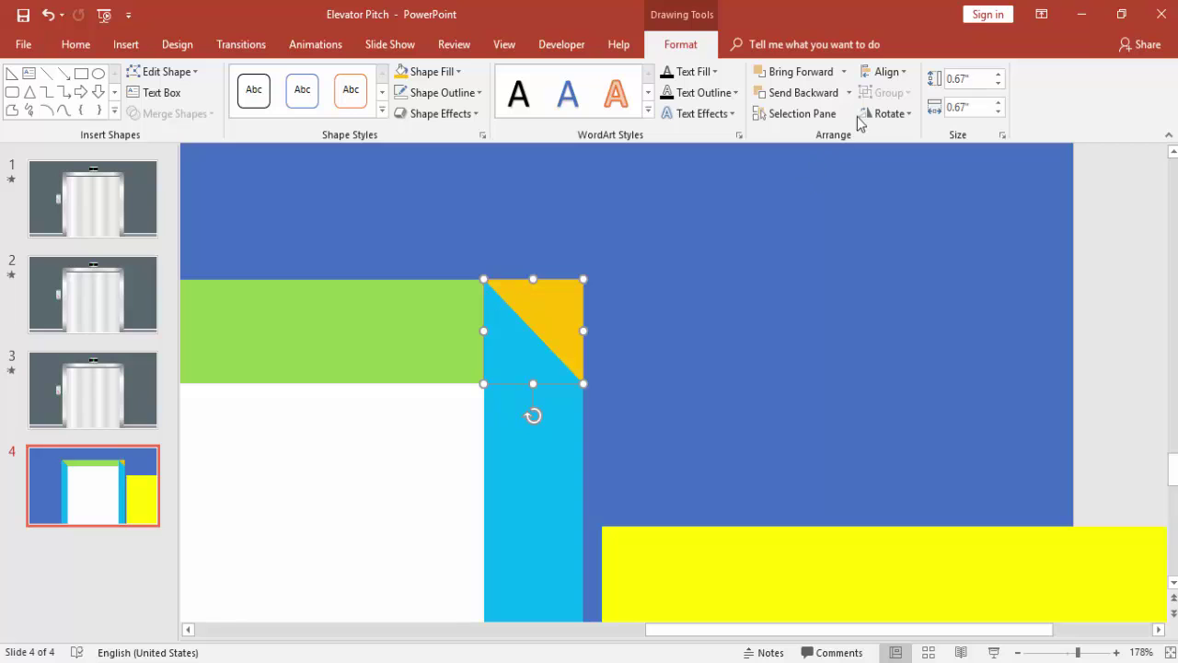
Step: Mirror the triangle left to right and nudge it to fit the corner
click(889, 113)
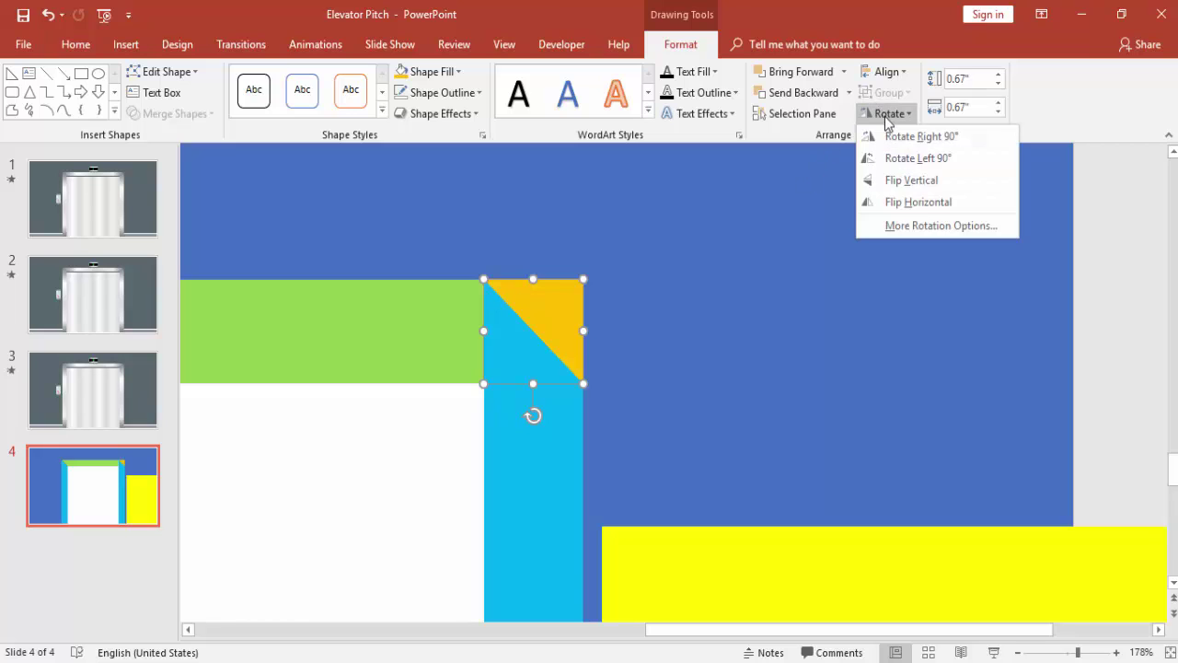
click(920, 203)
click(697, 321)
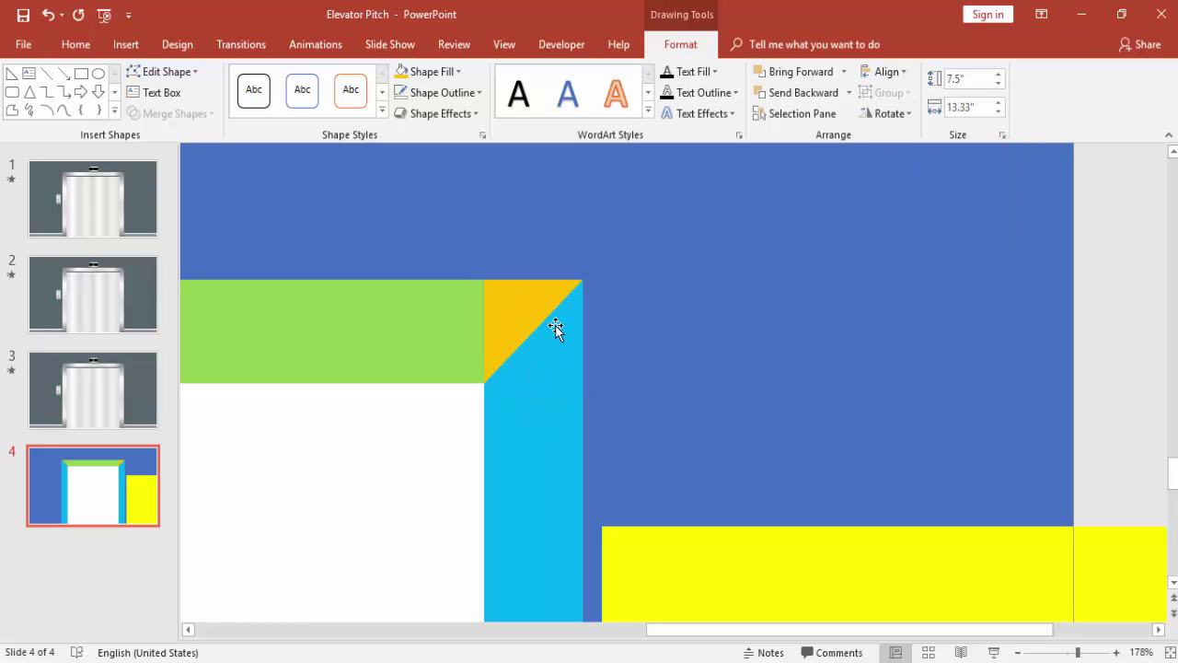
click(519, 327)
drag(489, 337, 482, 332)
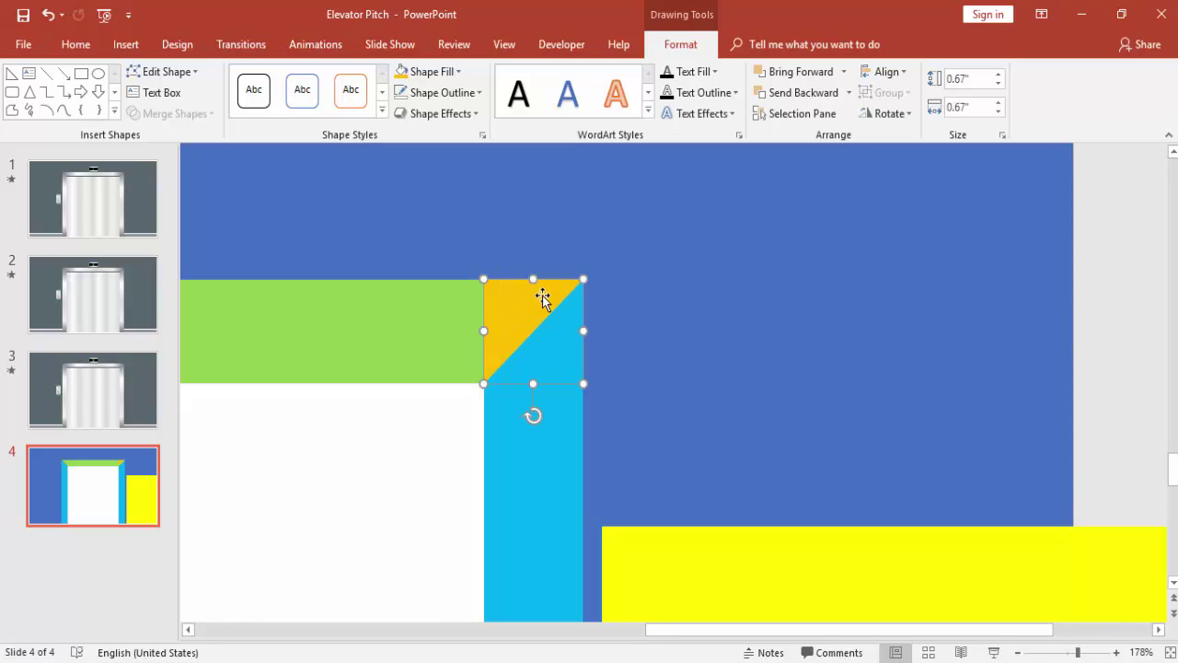
drag(531, 278, 530, 279)
drag(583, 330, 582, 331)
click(650, 374)
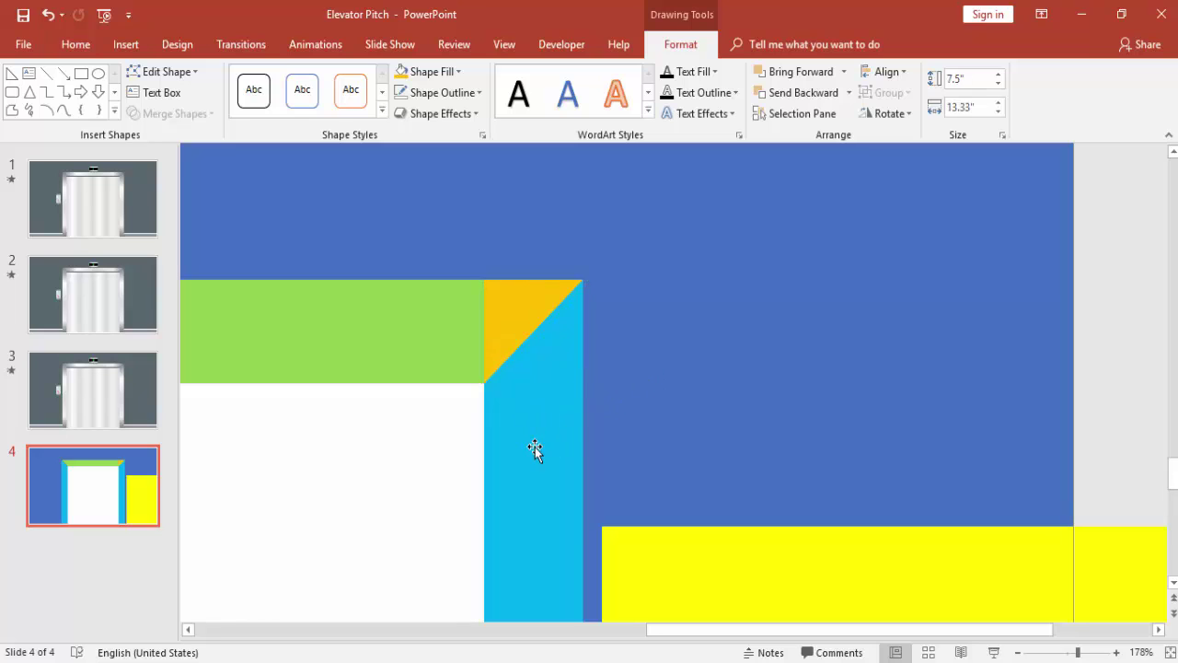
Step: Subtract the triangle from the cyan bar to mitre its top end
click(533, 428)
shift+click(524, 352)
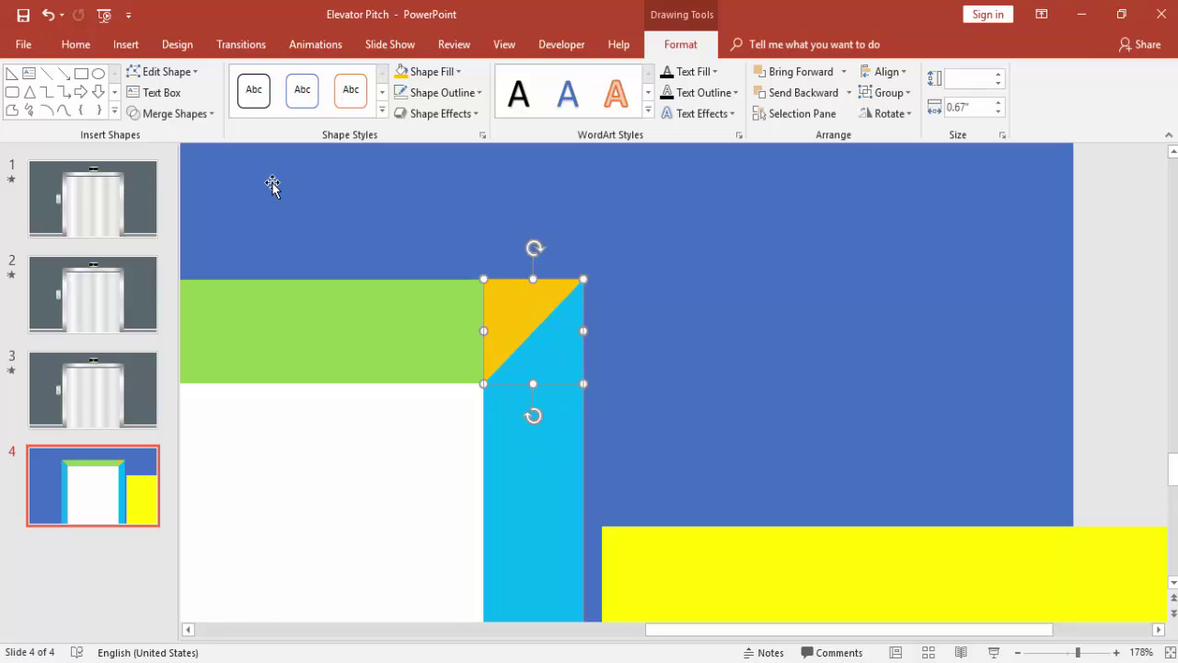
click(202, 115)
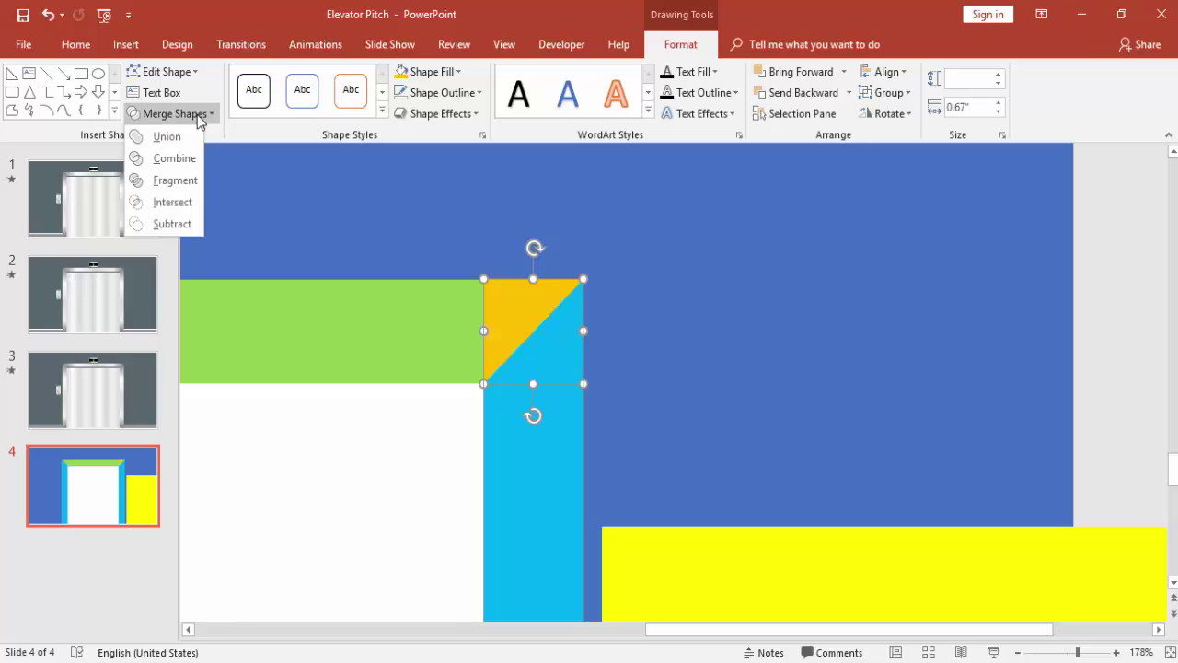
click(180, 225)
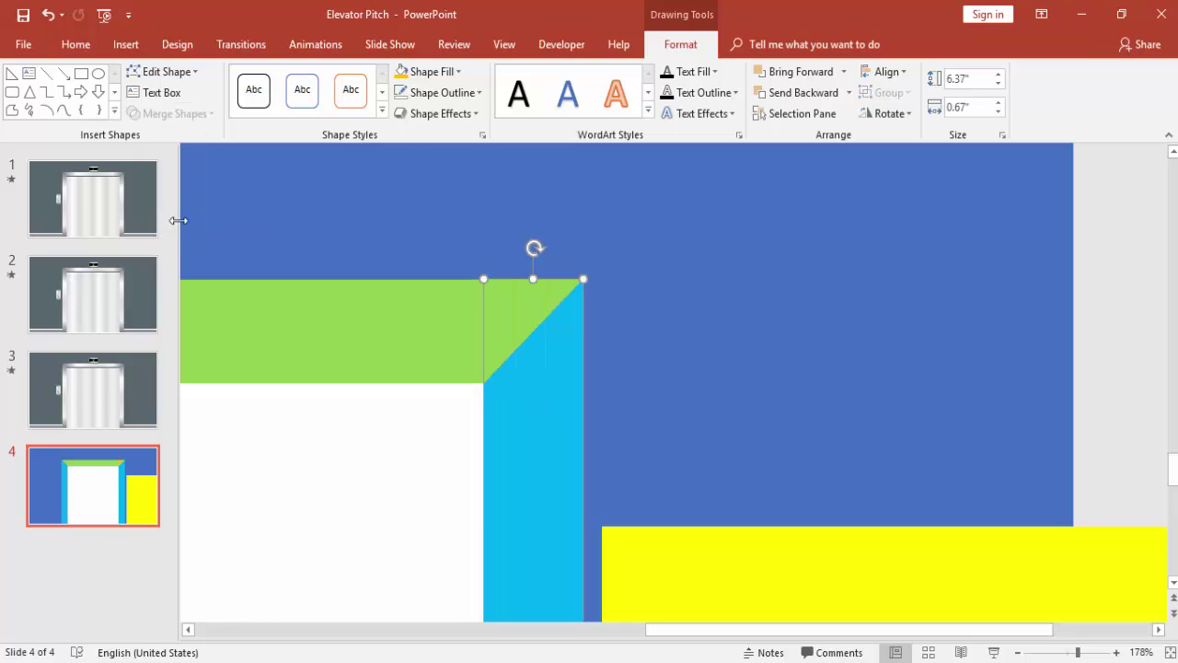
drag(1078, 652, 1058, 652)
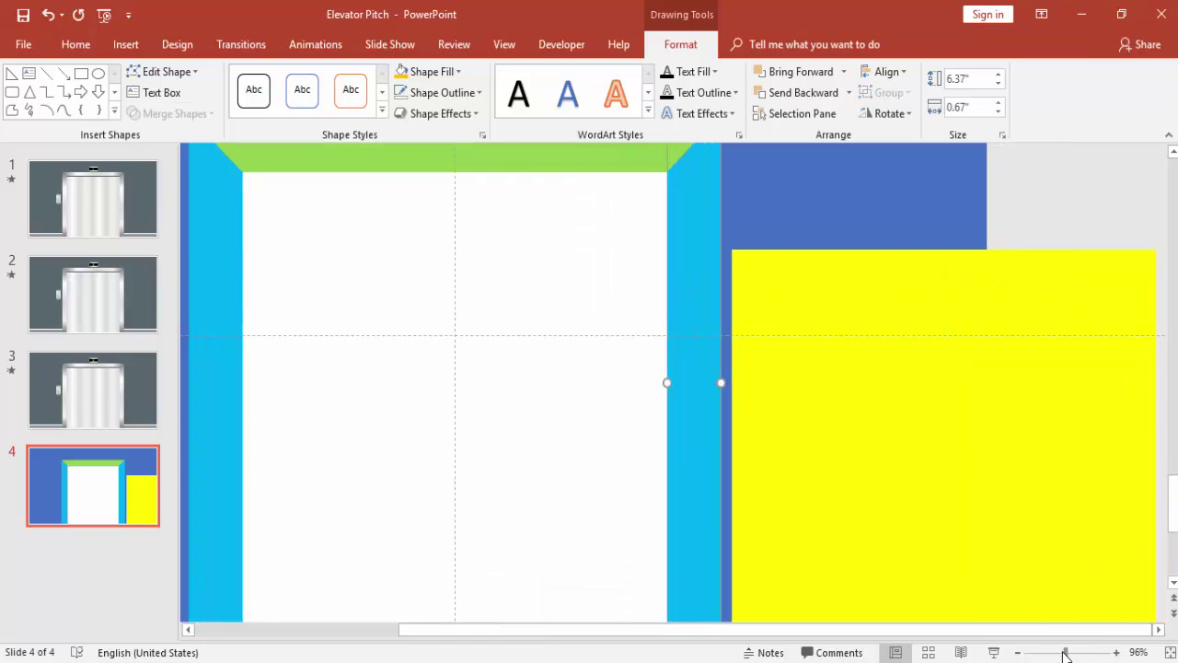
Step: Fill the left bar with grey, then repeat the grey fill on the top and right pieces with F4
click(1063, 224)
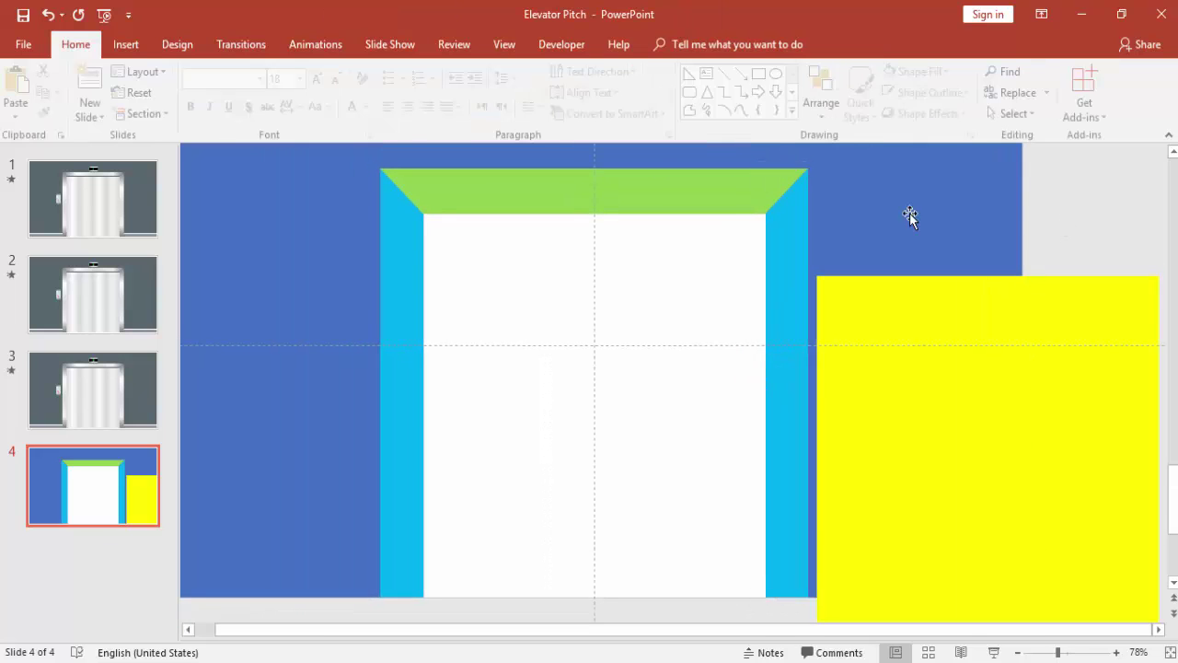
click(405, 266)
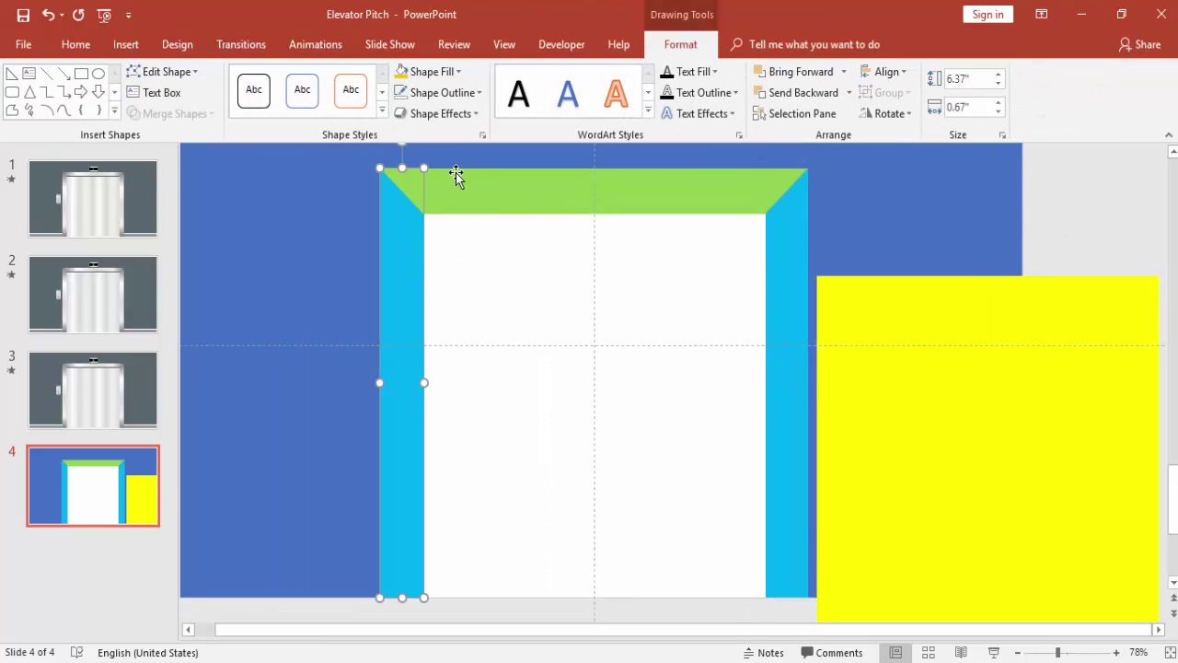
click(445, 73)
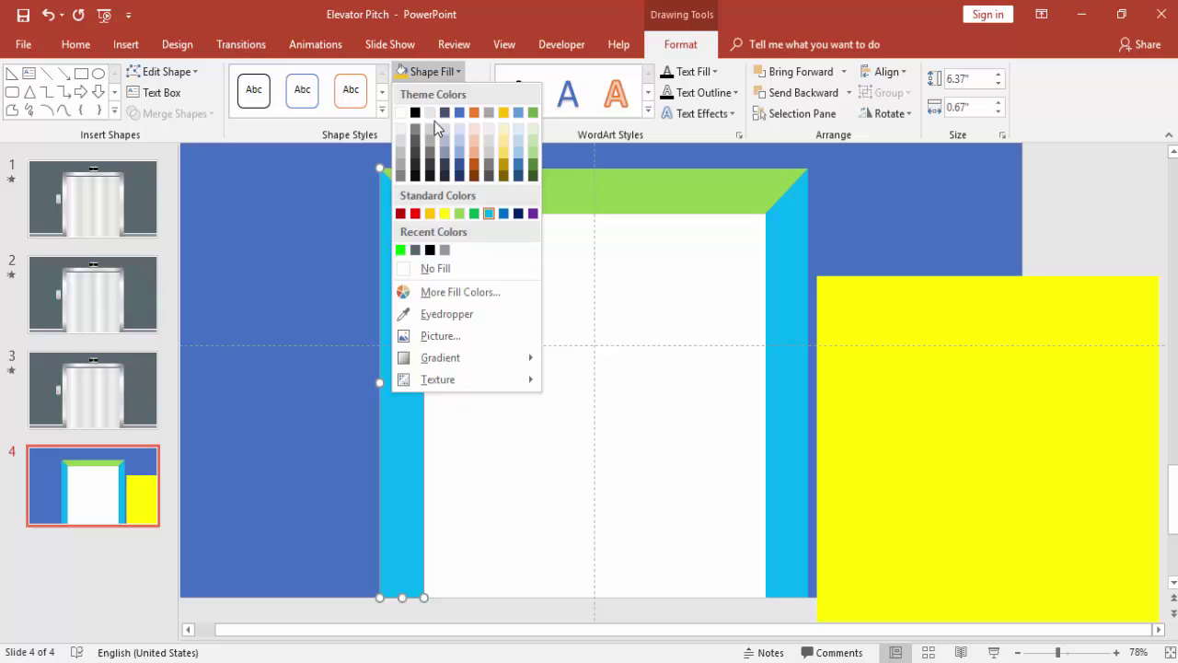
click(402, 178)
click(519, 207)
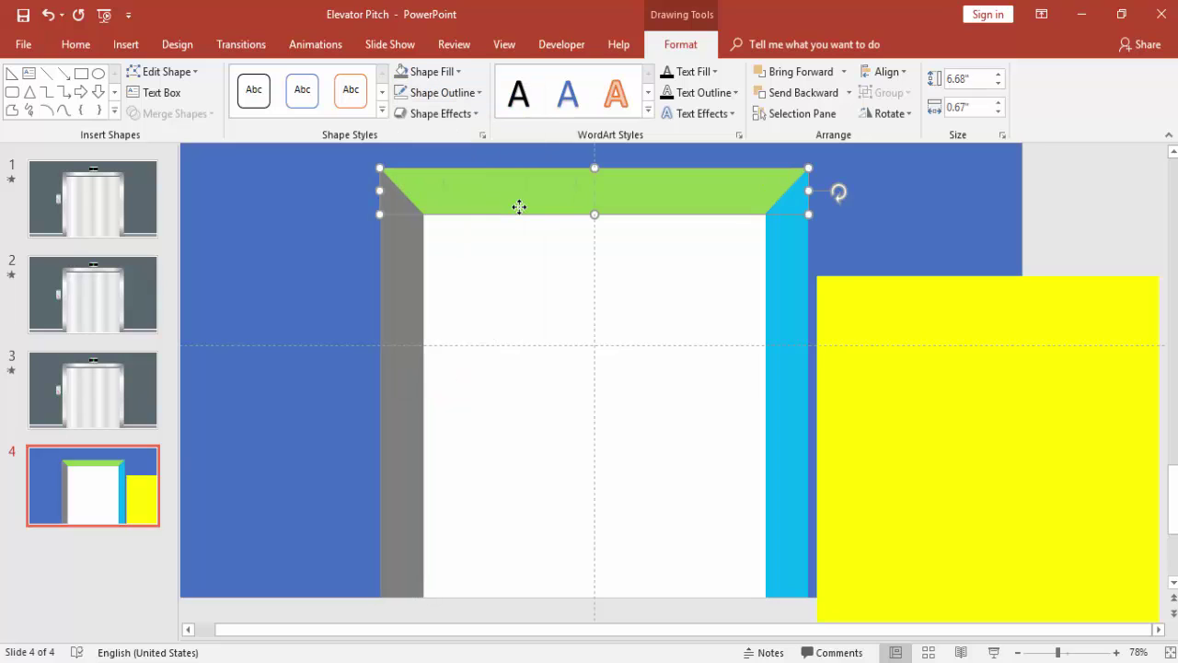
key(F4)
click(797, 251)
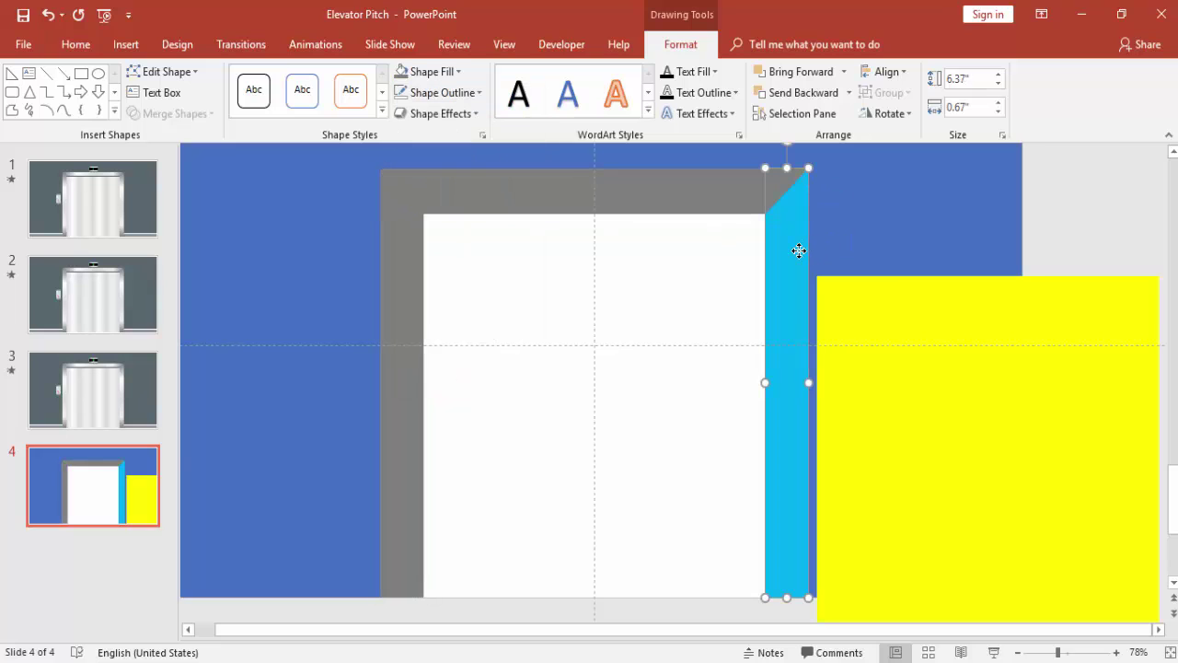
key(F4)
click(834, 237)
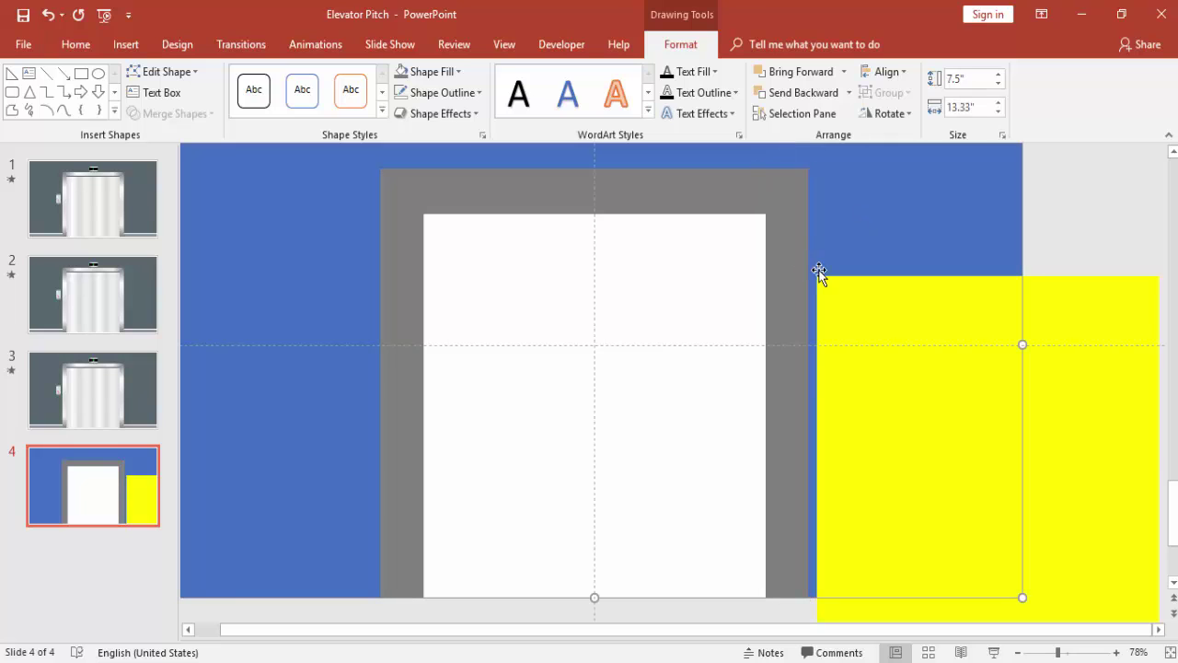
click(1117, 212)
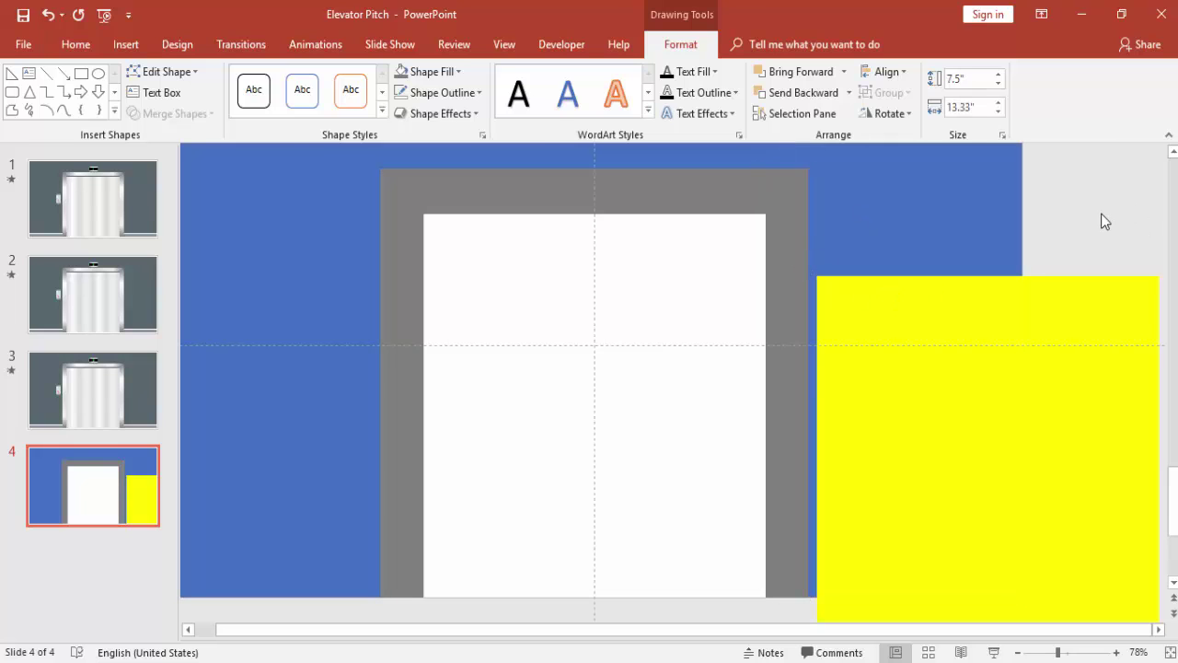
Step: Switch the left bar to a gradient fill in Format Shape and remove the extra gradient stops
click(416, 404)
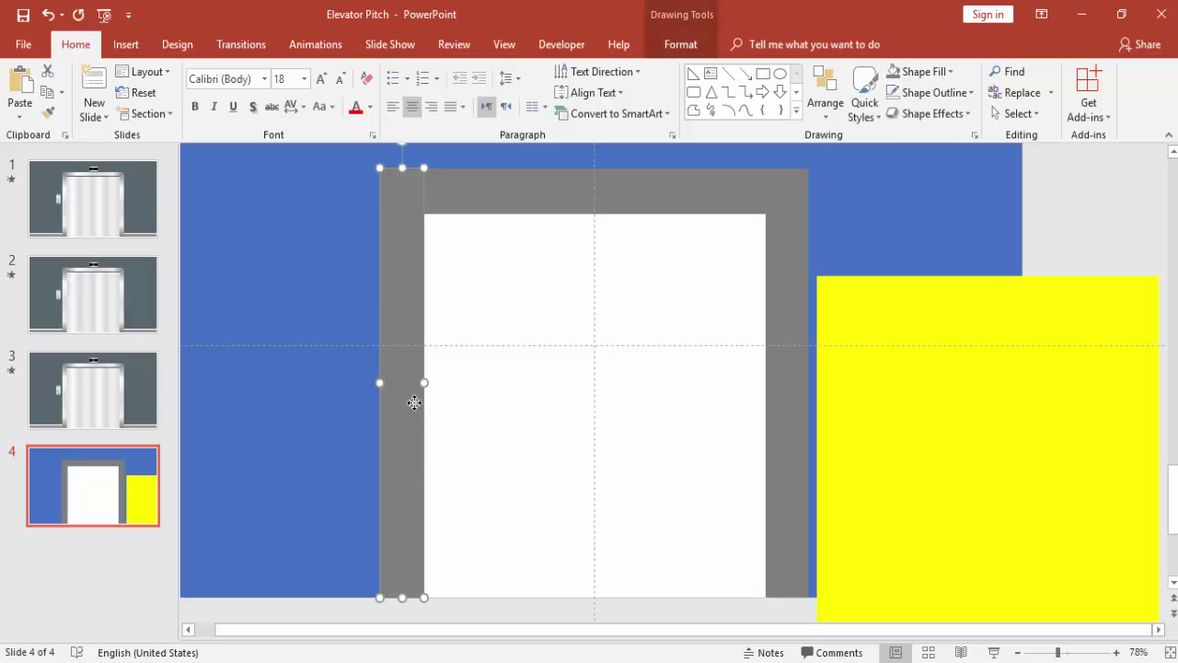
right_click(415, 403)
click(454, 370)
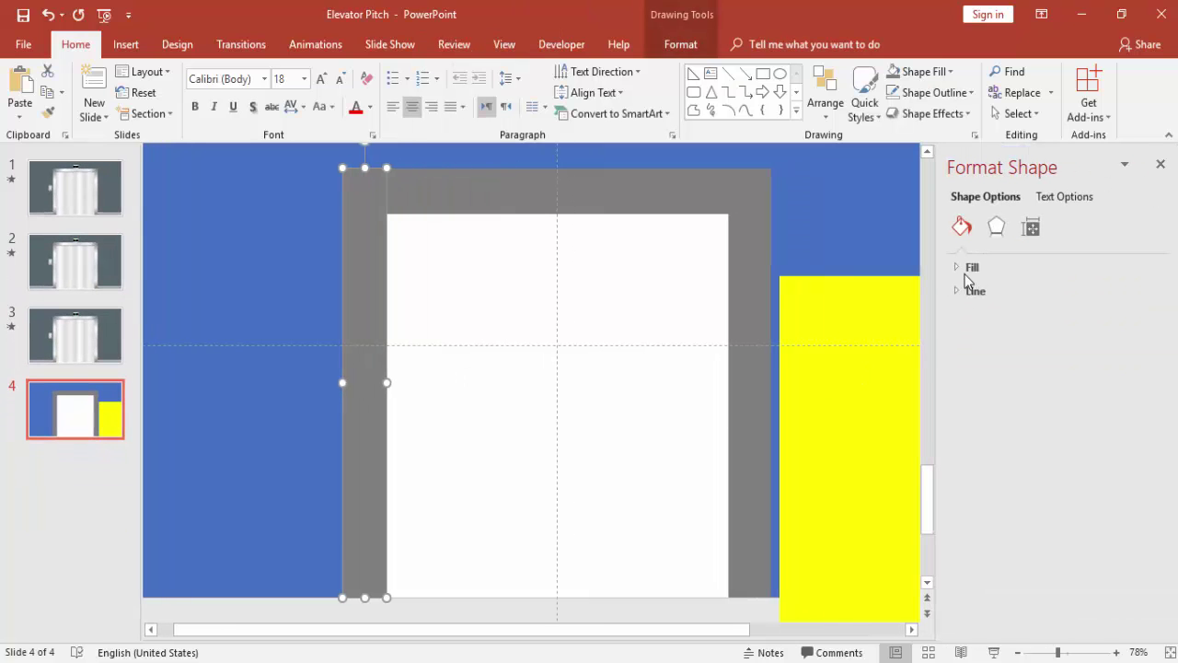
click(963, 269)
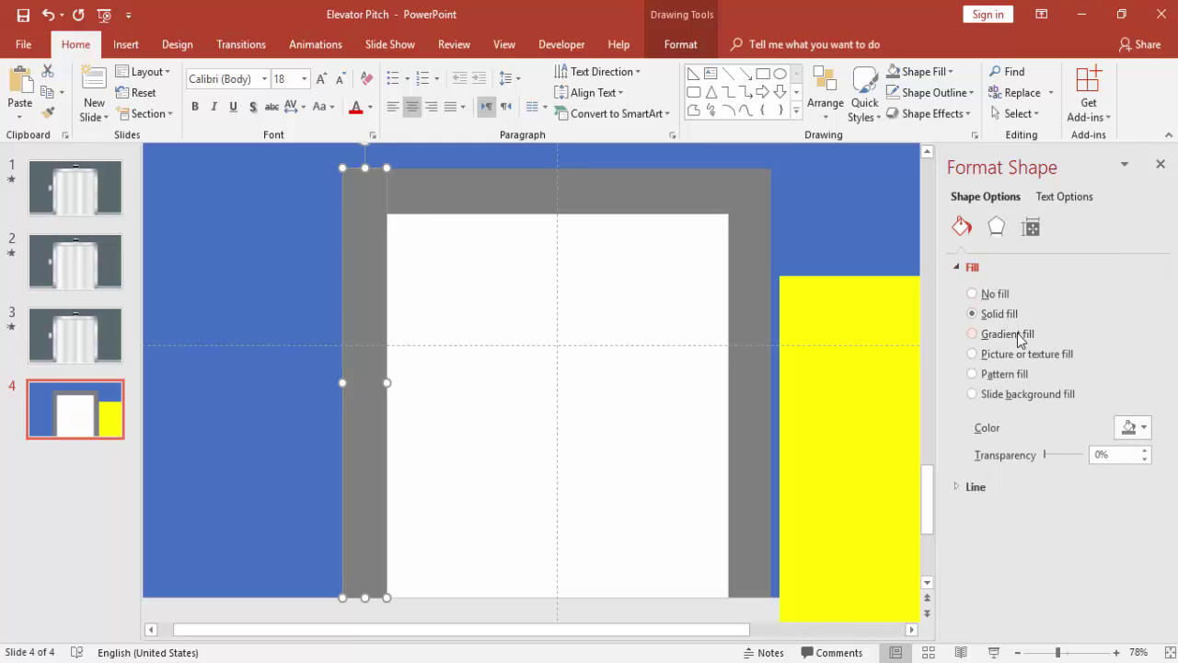
click(1006, 334)
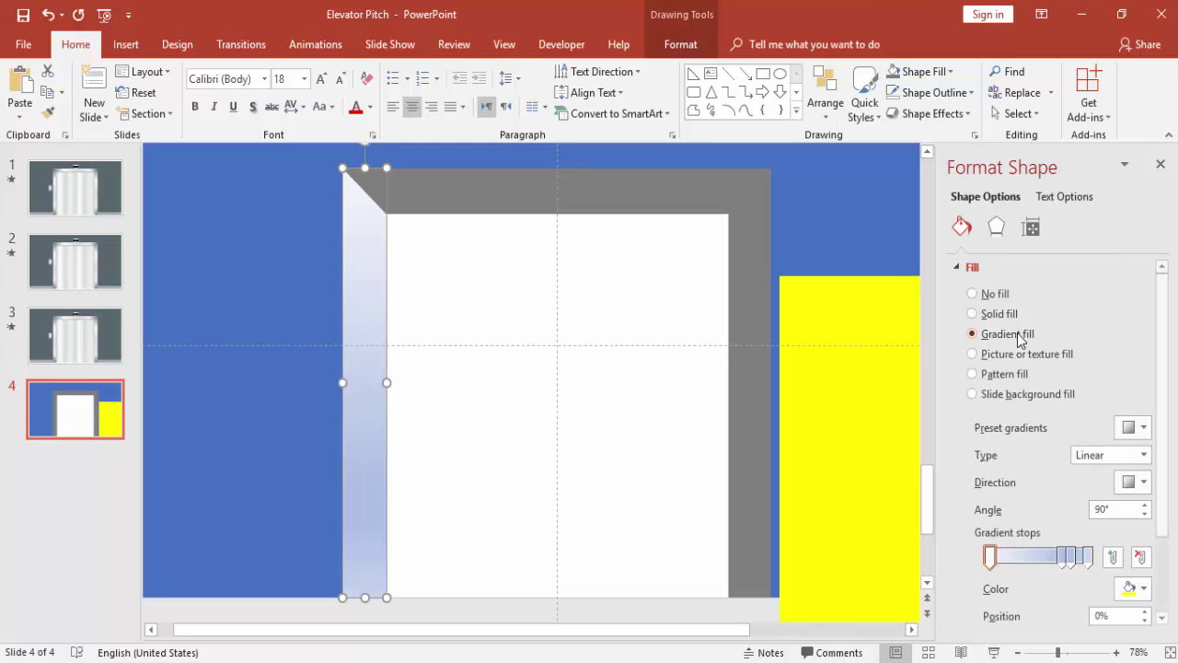
click(1068, 557)
click(1141, 558)
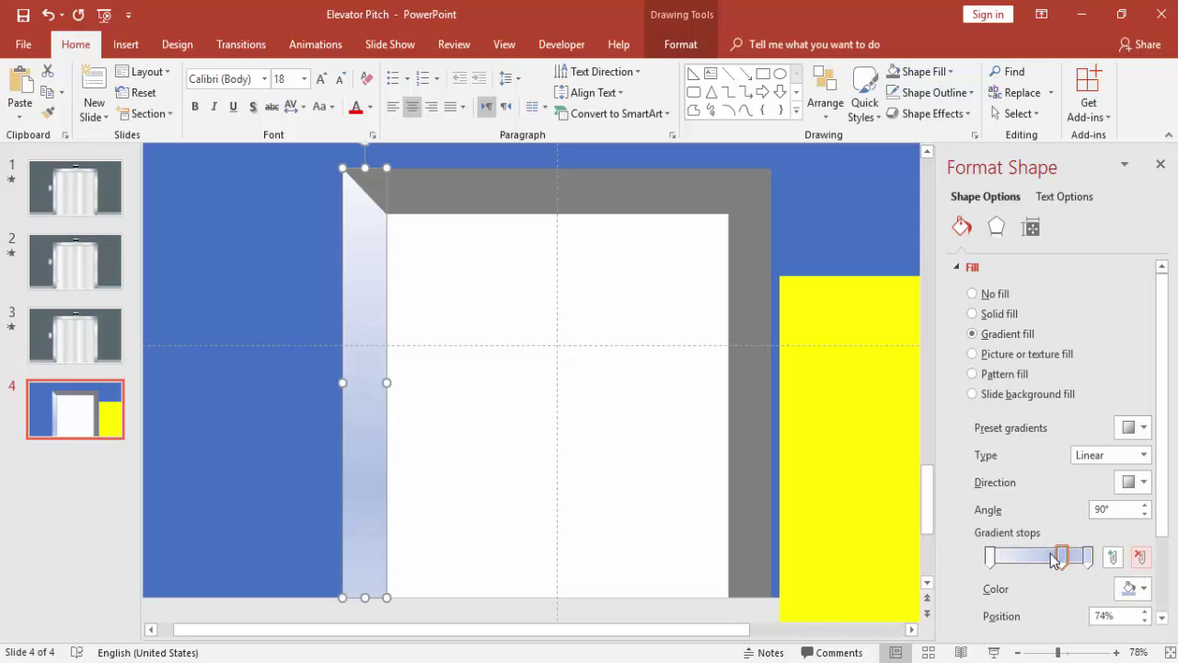
click(1060, 556)
click(1143, 559)
Step: Set the 100% gradient stop to dark grey and the 0% stop to grey
click(1089, 557)
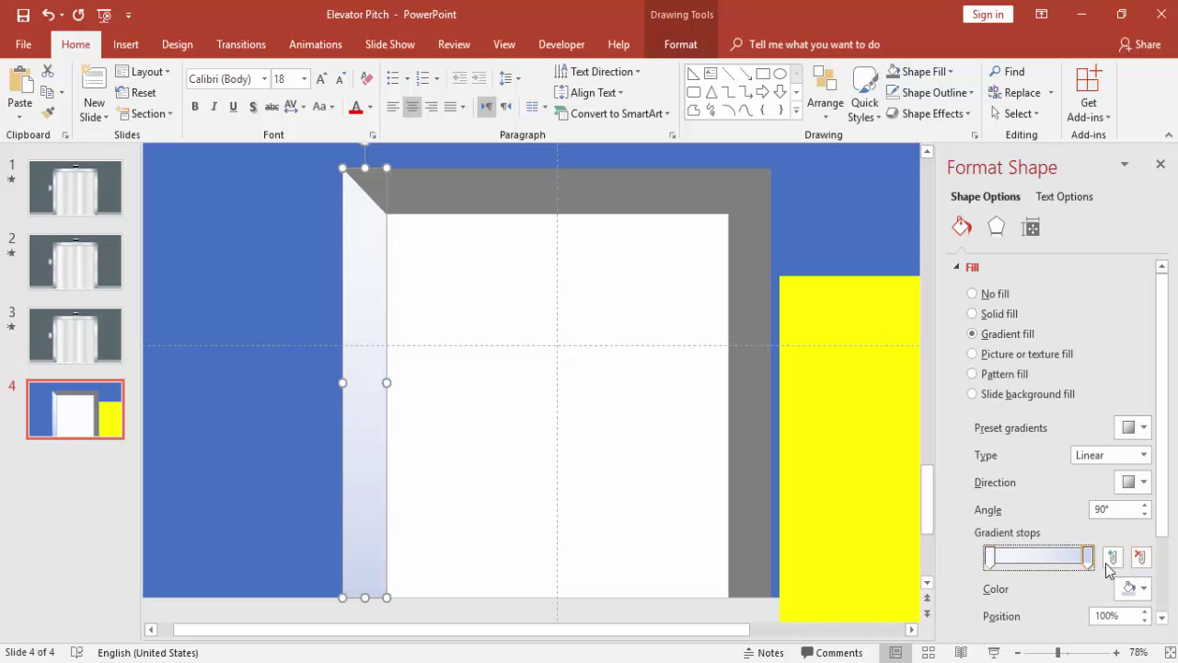
click(1132, 588)
click(1043, 458)
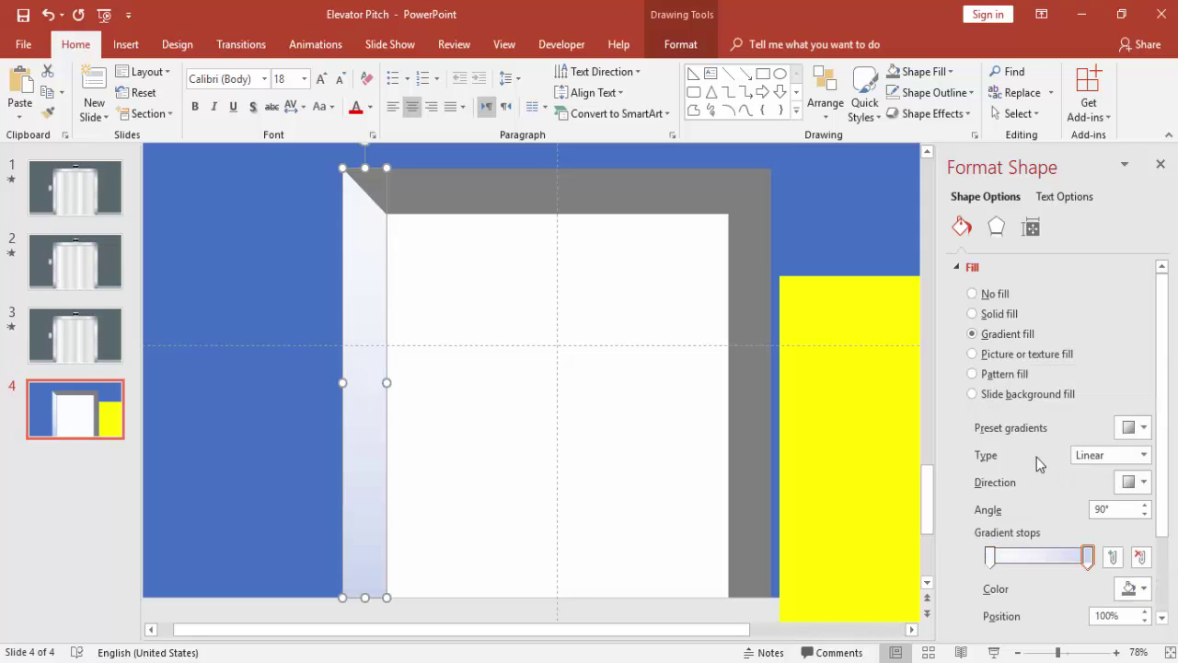
click(989, 556)
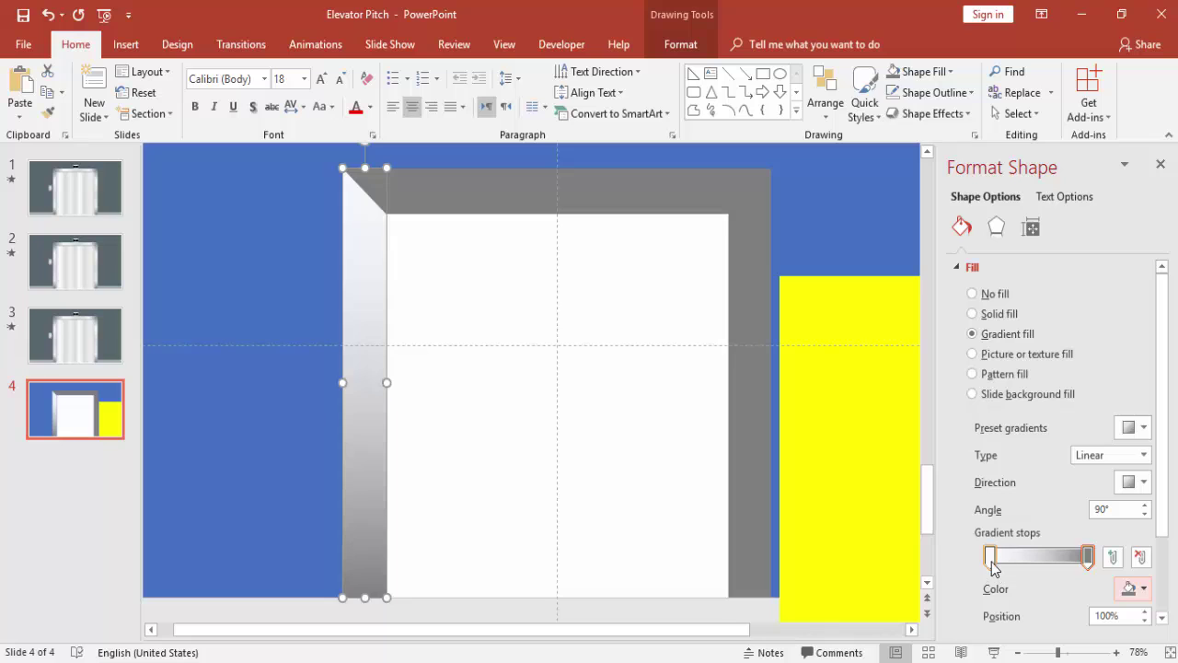
click(1141, 591)
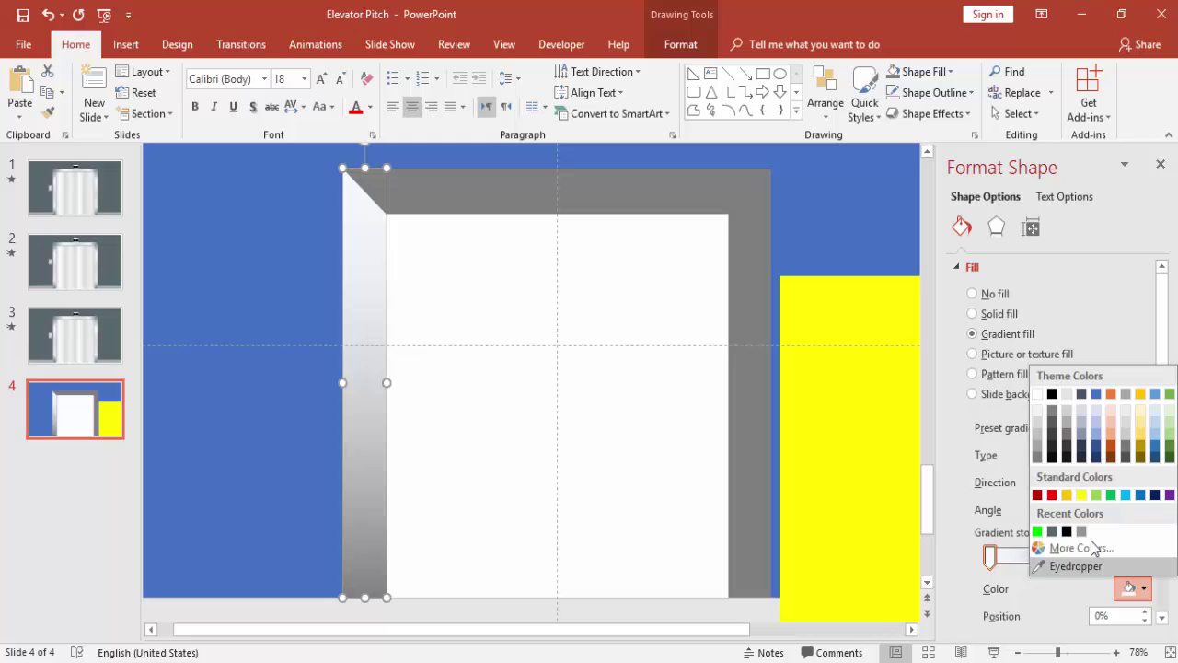
click(1037, 457)
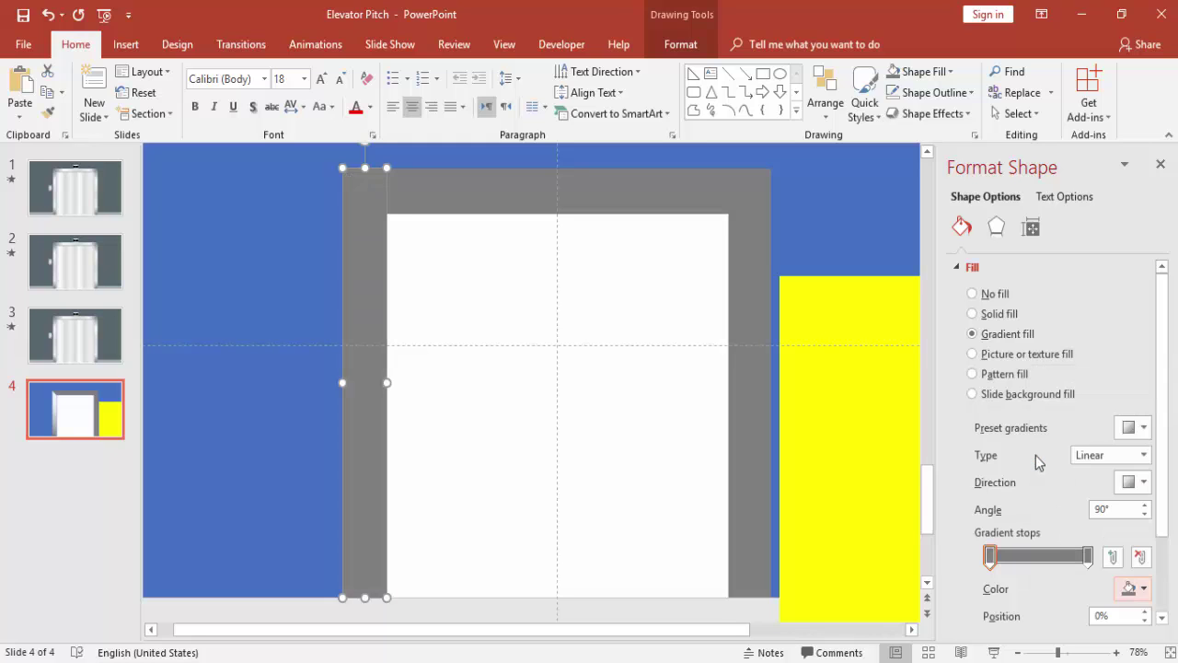
Step: Add gradient stops: white at 26%, light grey at 52% and 80%
click(1016, 556)
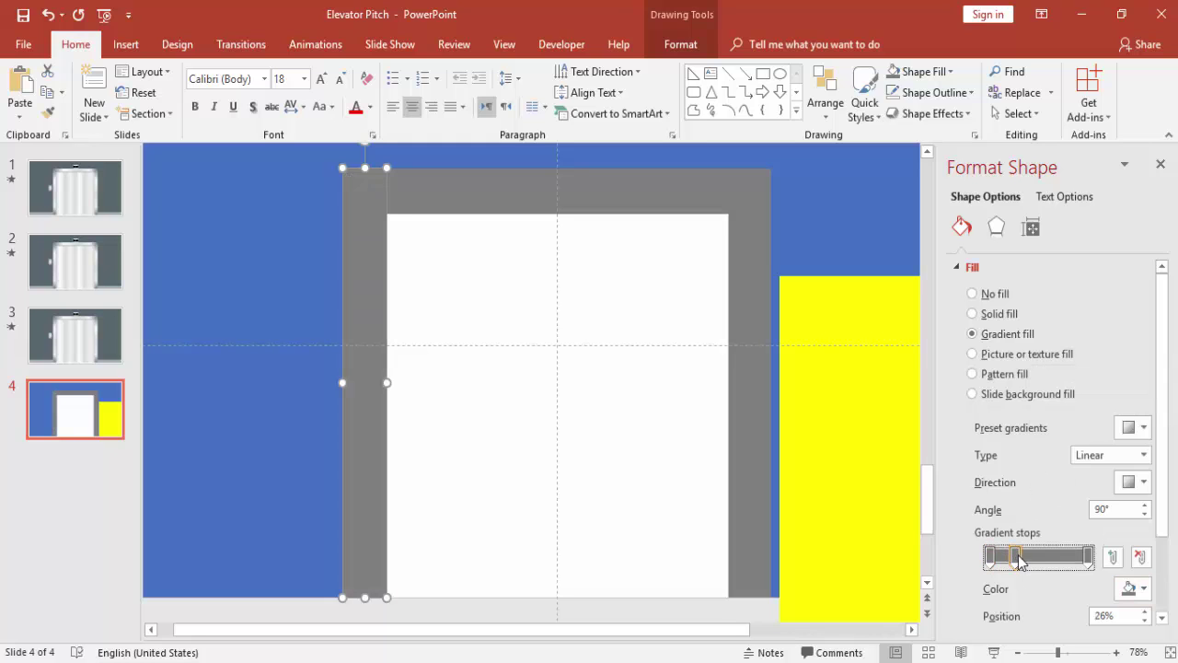
click(1143, 589)
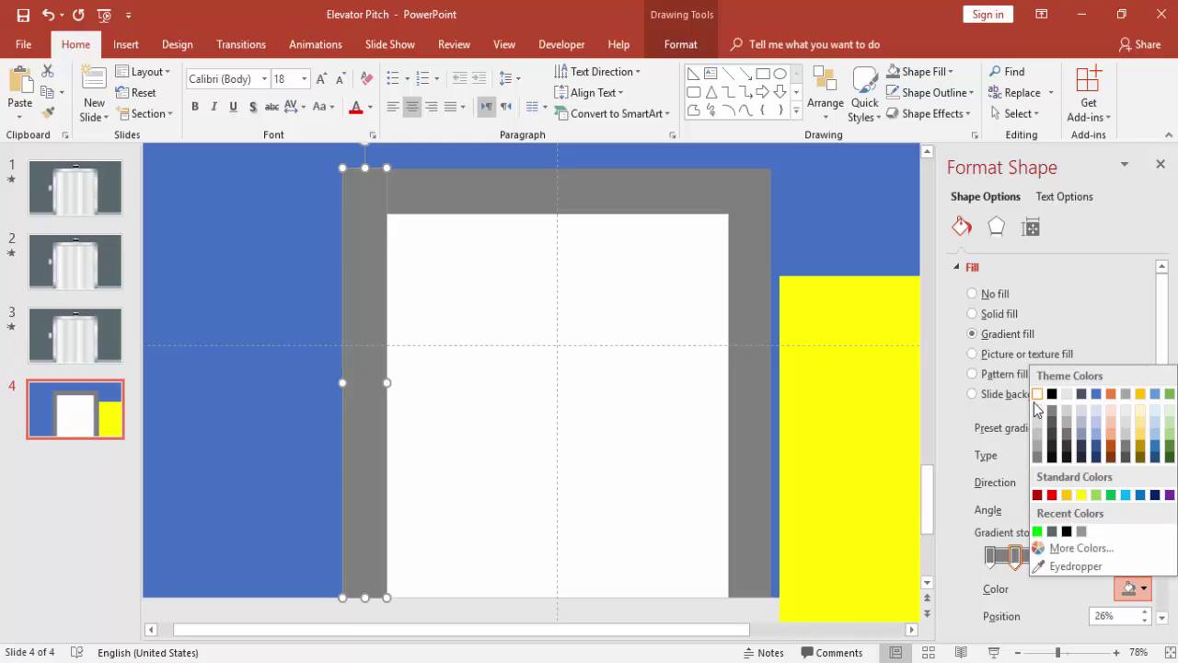
click(1037, 396)
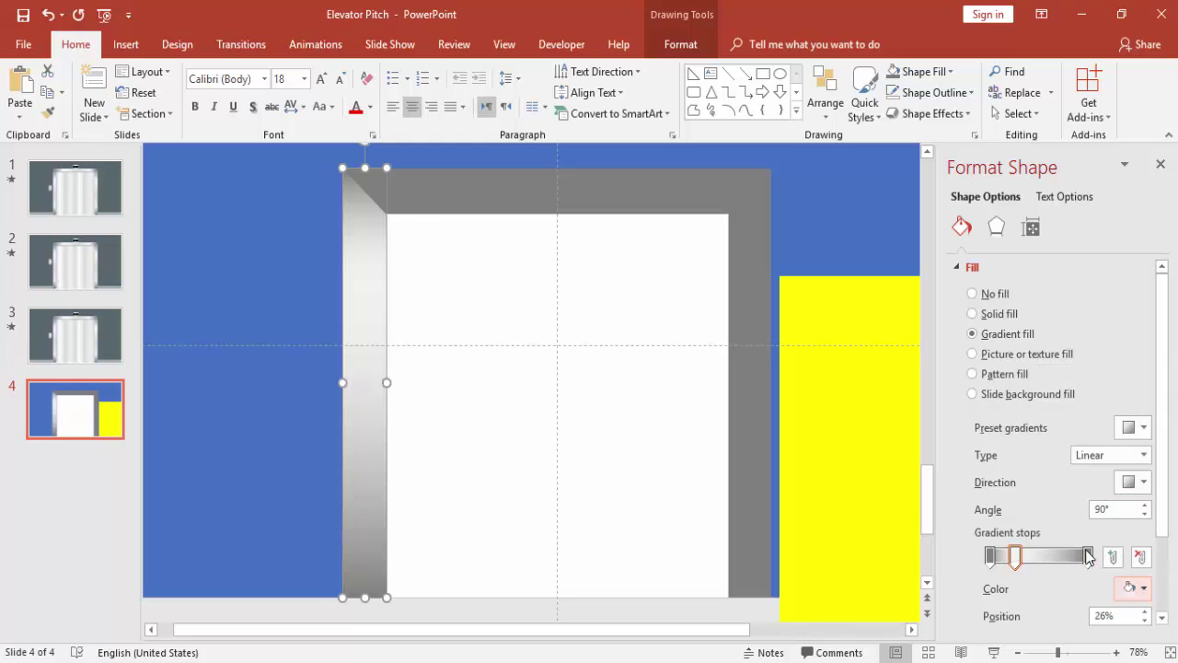
drag(1088, 556, 1068, 556)
click(1141, 591)
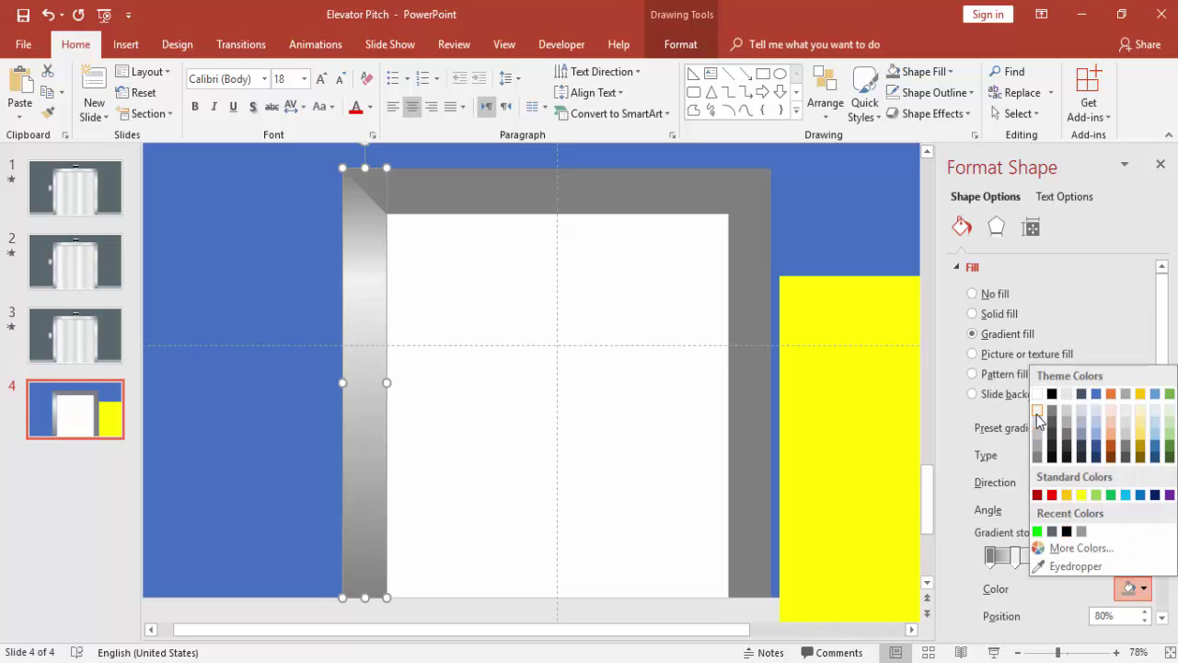
click(1038, 416)
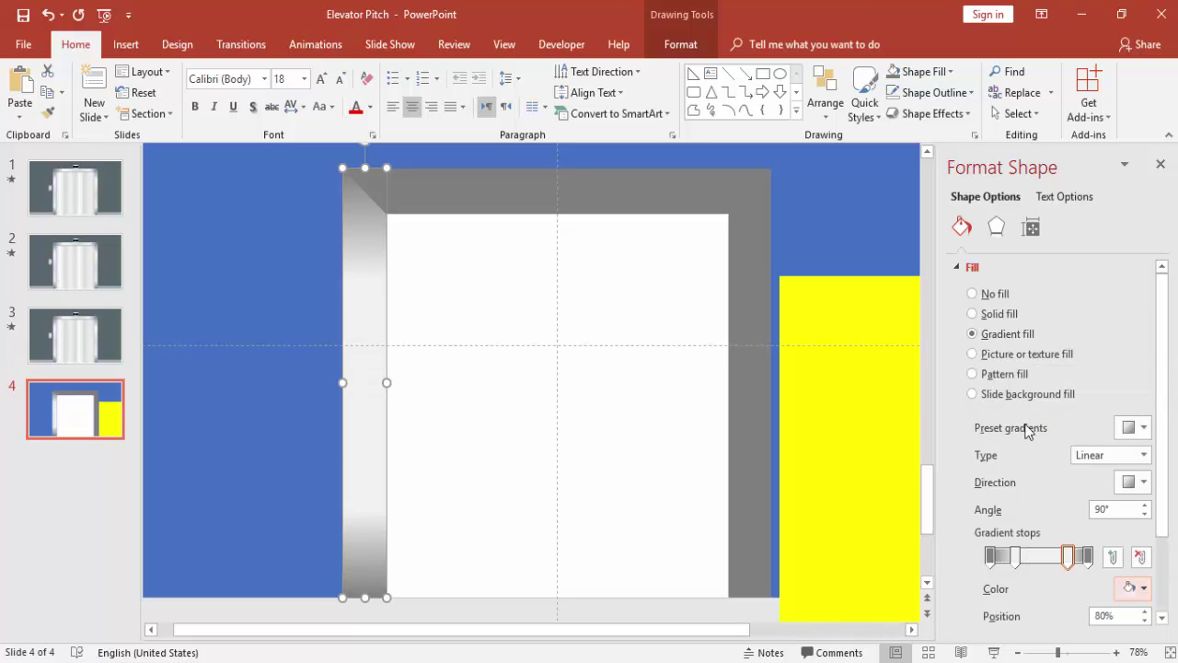
click(1042, 556)
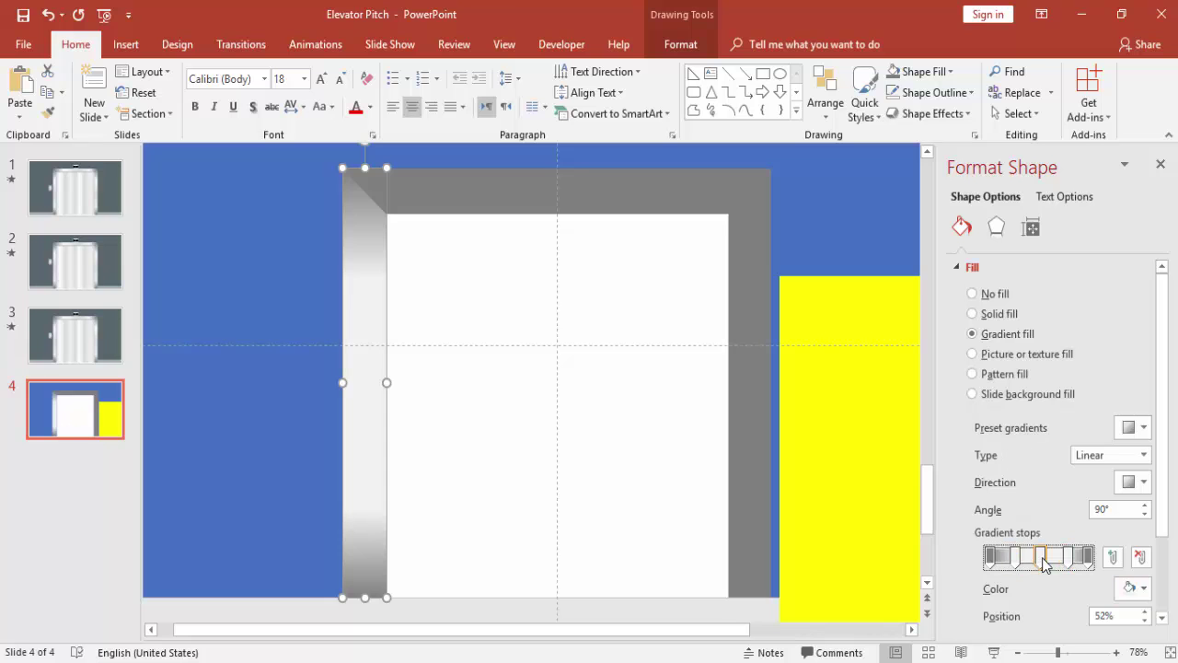
click(1132, 589)
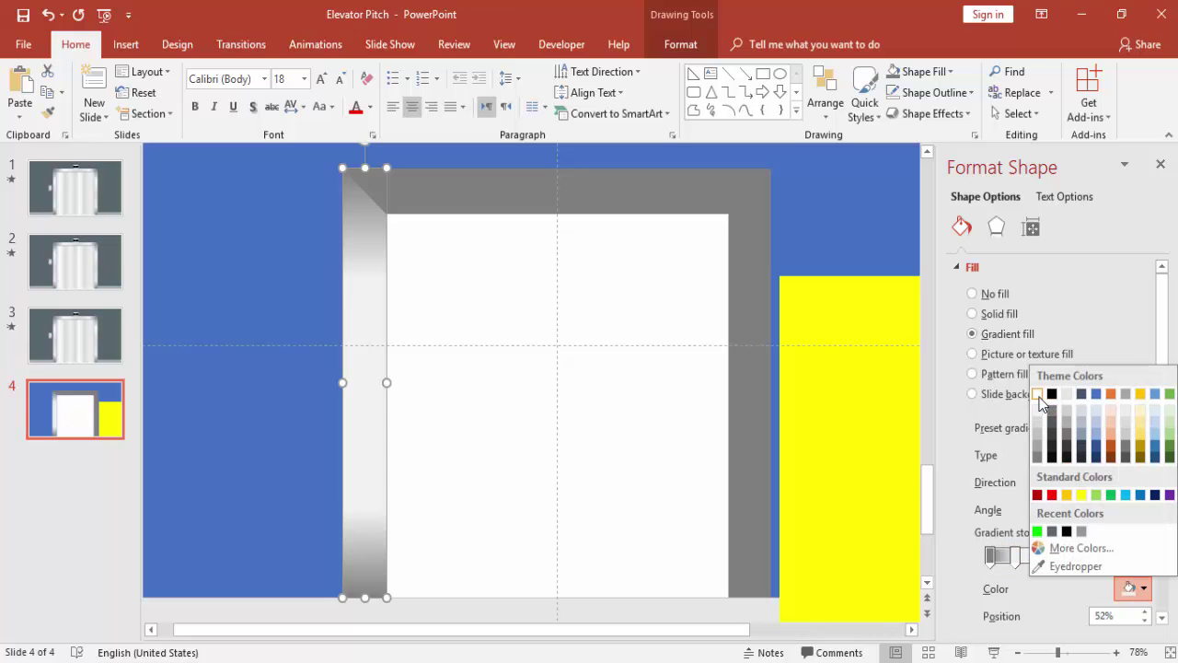
click(1040, 403)
click(432, 293)
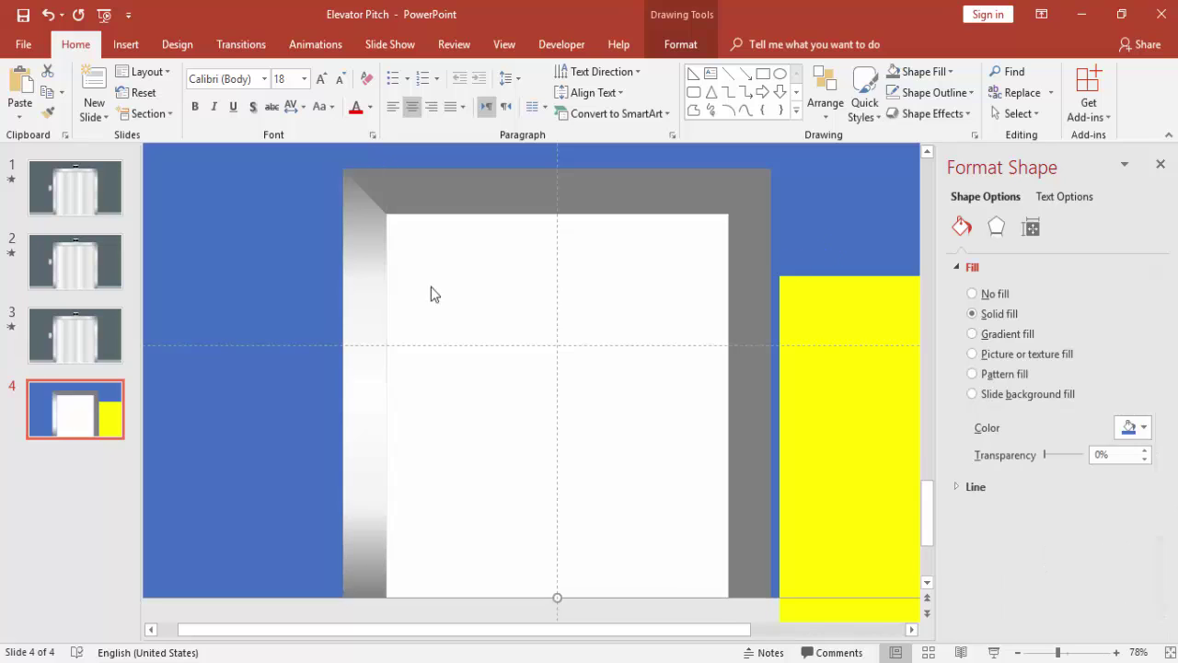
click(376, 292)
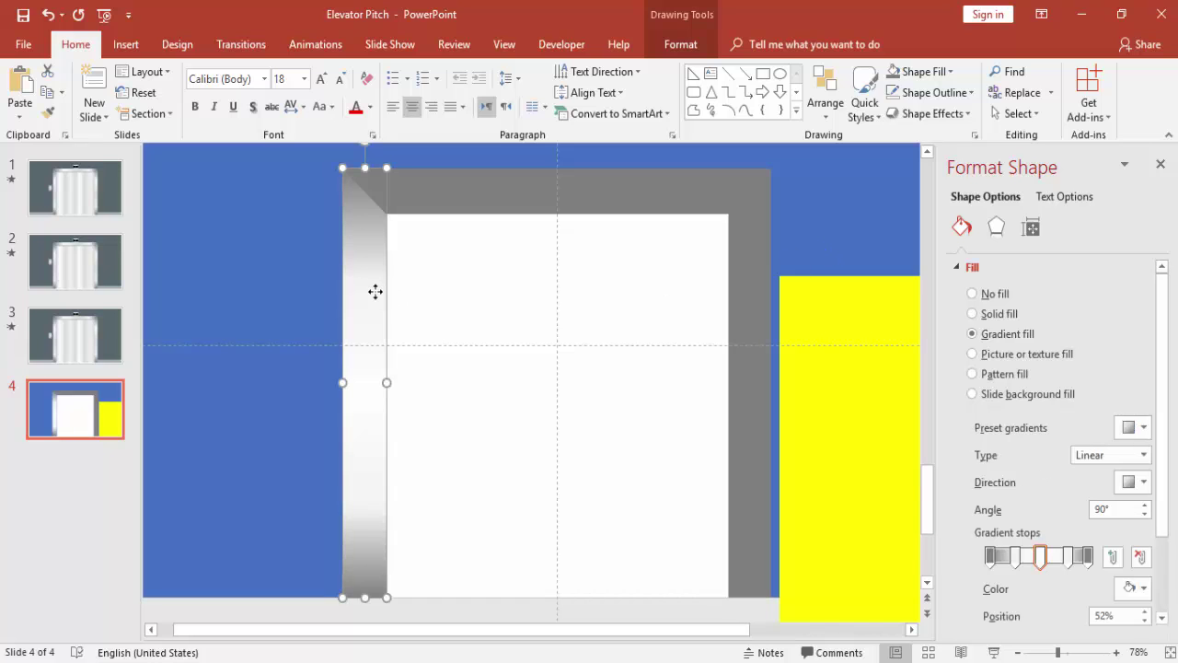
Step: Copy the left bar's grey-and-white gradient onto the top and right frame pieces with Format Painter
click(49, 115)
click(440, 189)
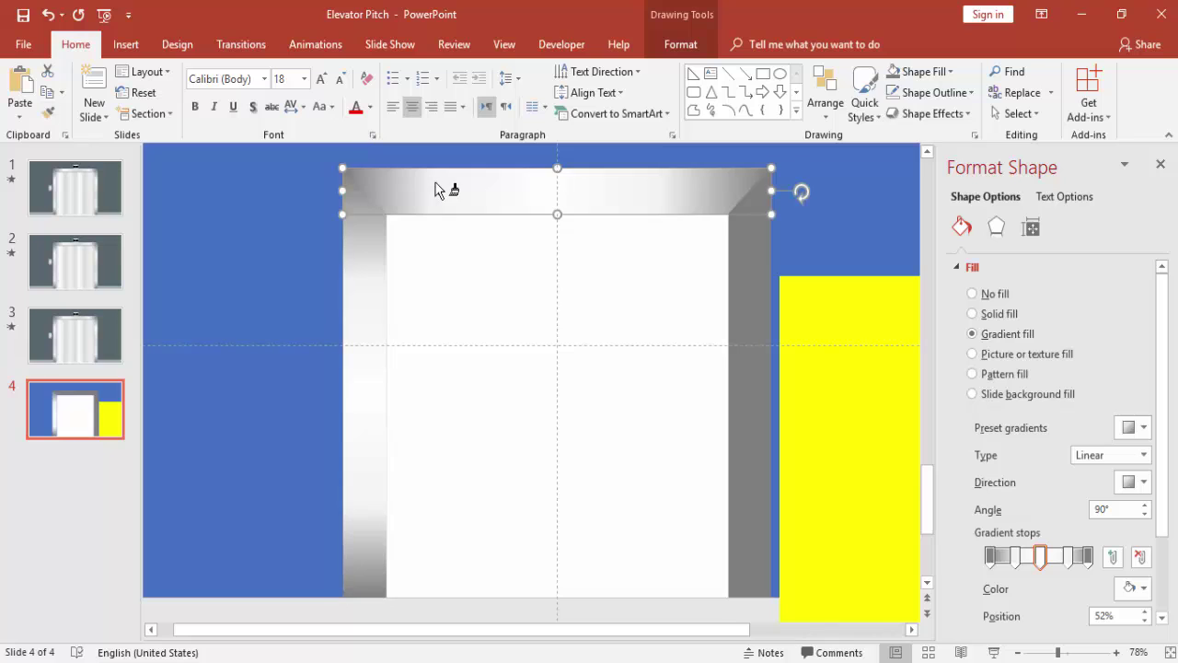
click(50, 114)
click(746, 247)
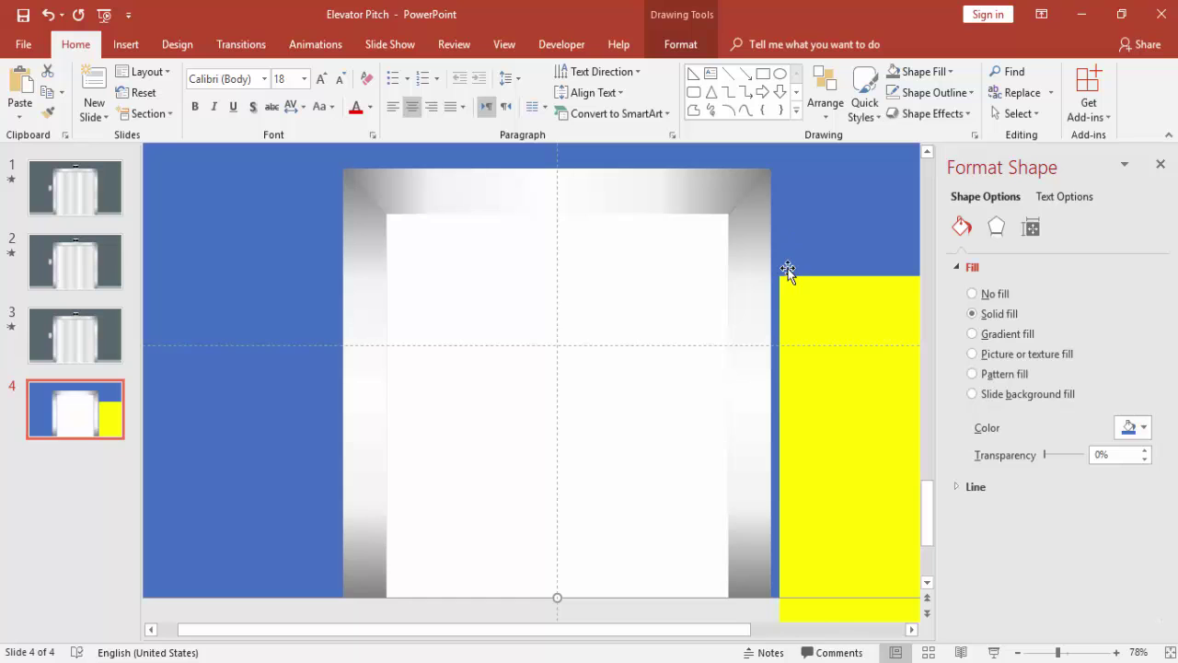
click(995, 227)
Step: Give the right frame piece a left-offset shadow with its angle set to 110°
click(984, 267)
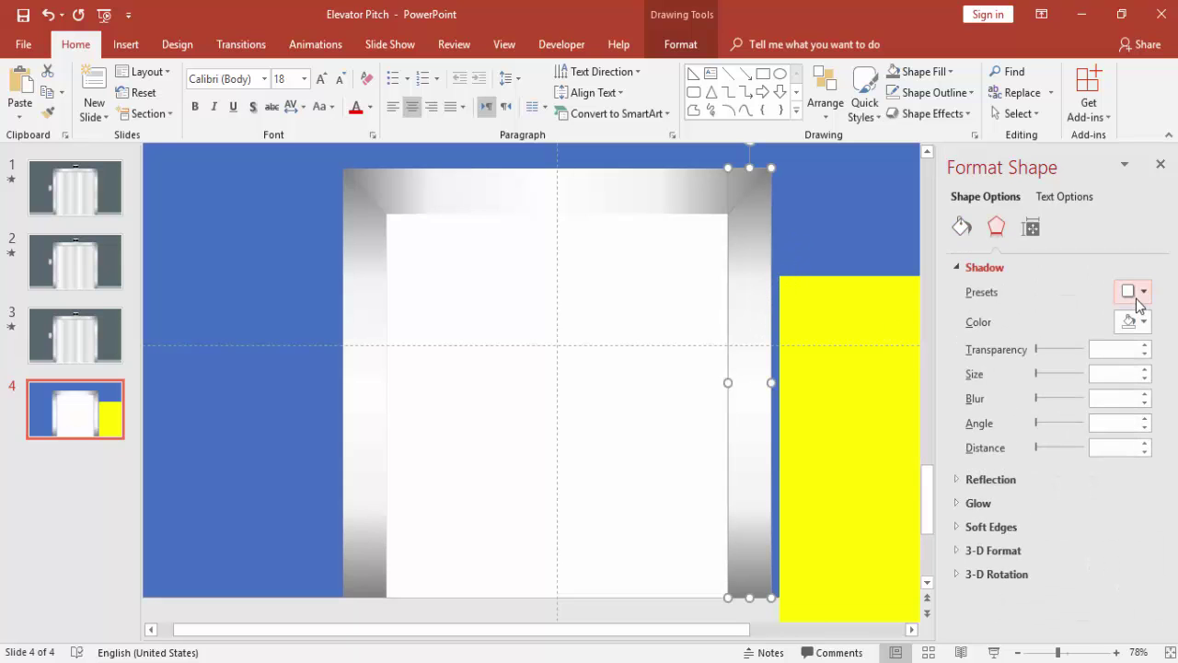
click(1142, 291)
scroll(1159, 398, down, 1)
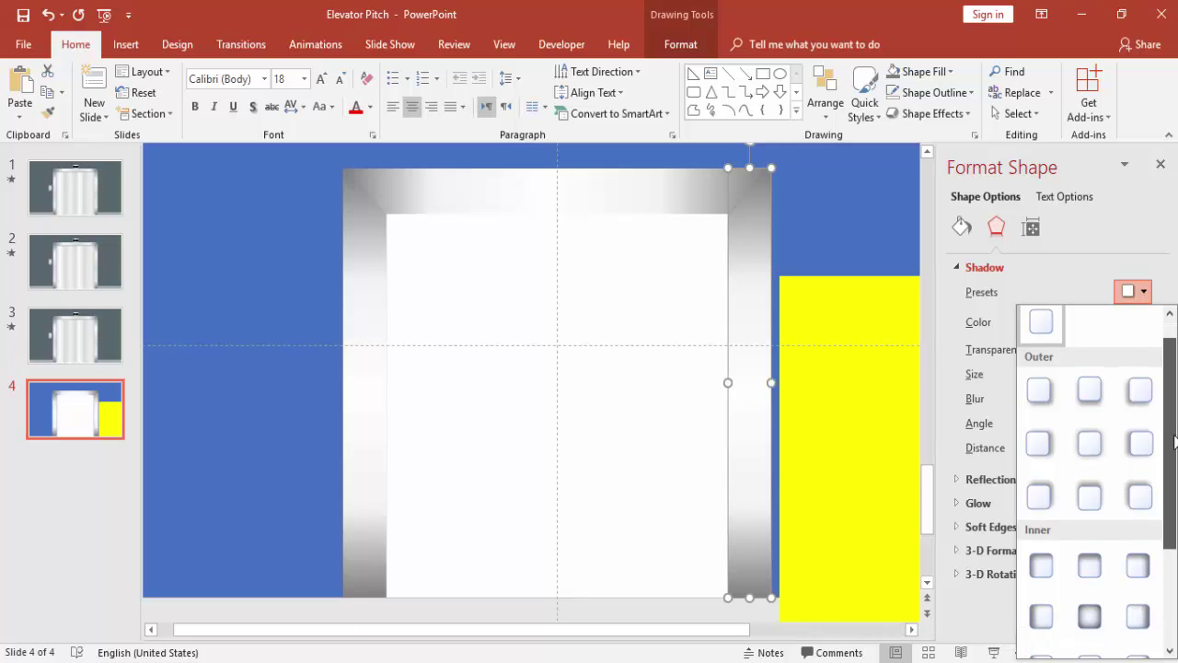
click(1142, 444)
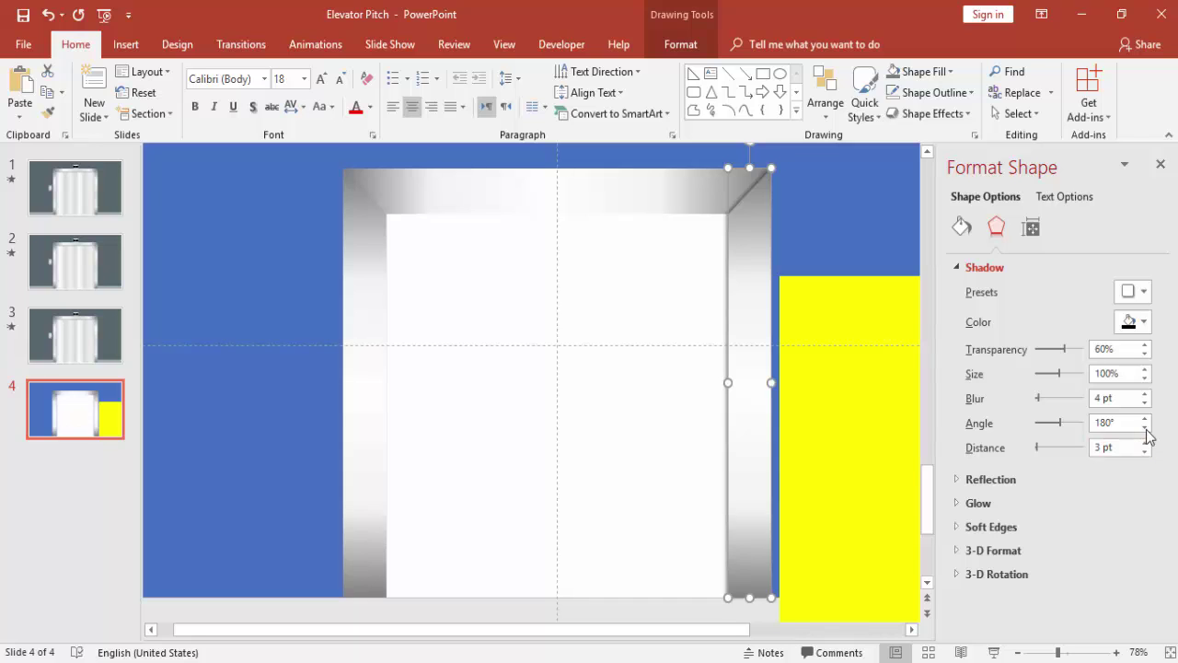
click(1145, 419)
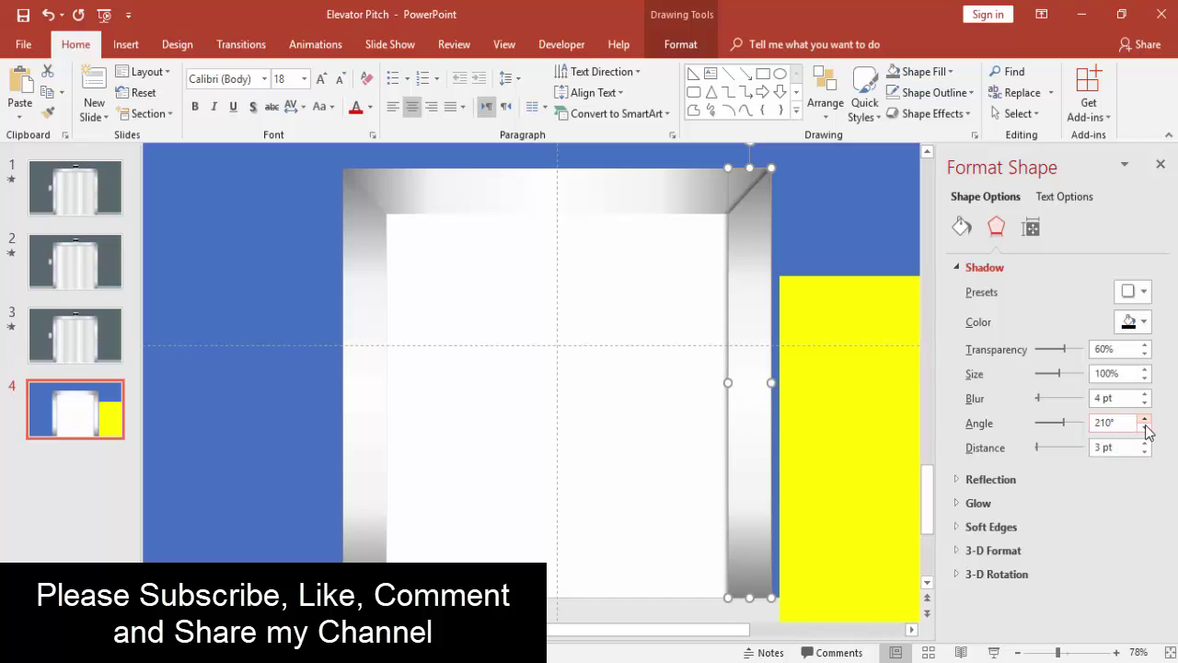
click(1145, 427)
click(1145, 427)
click(1145, 427)
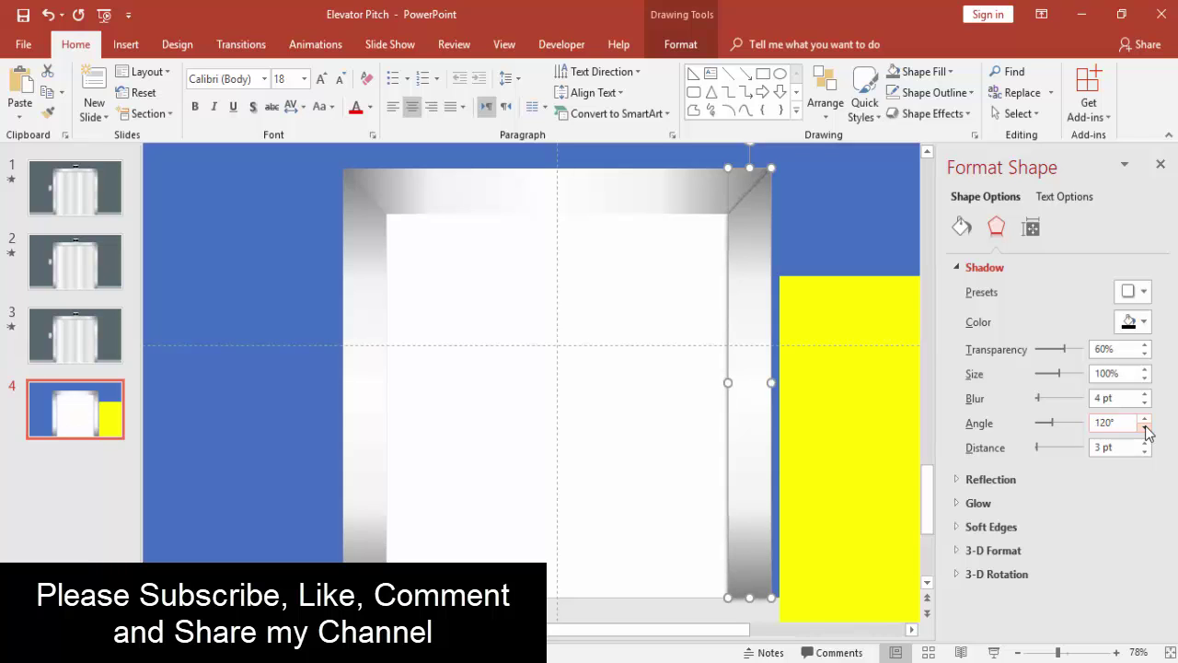
click(1145, 427)
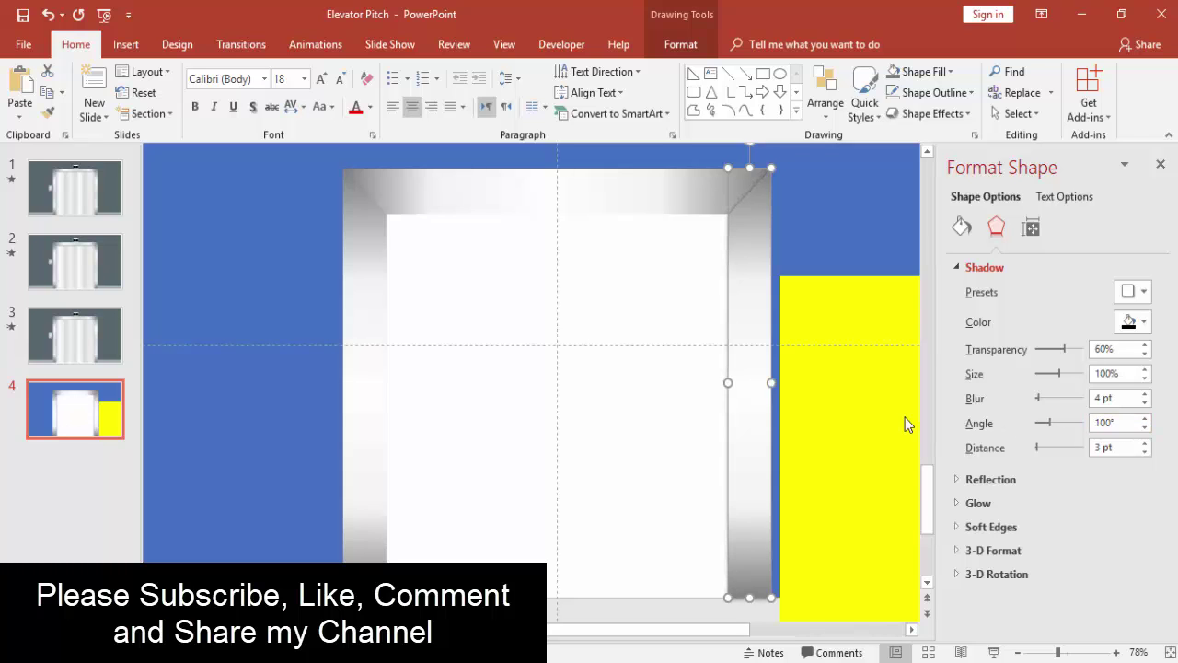
Step: Apply offset shadows to the left pillar and the top frame piece, adjusting the top's angle
click(369, 305)
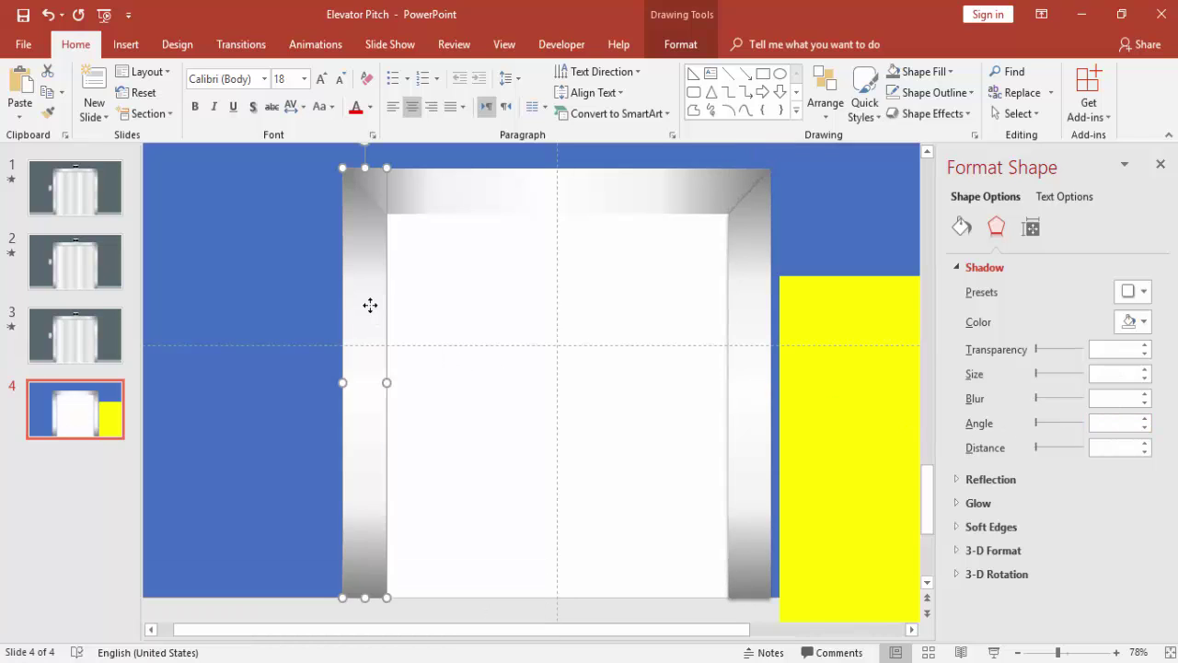
click(1134, 292)
click(1047, 475)
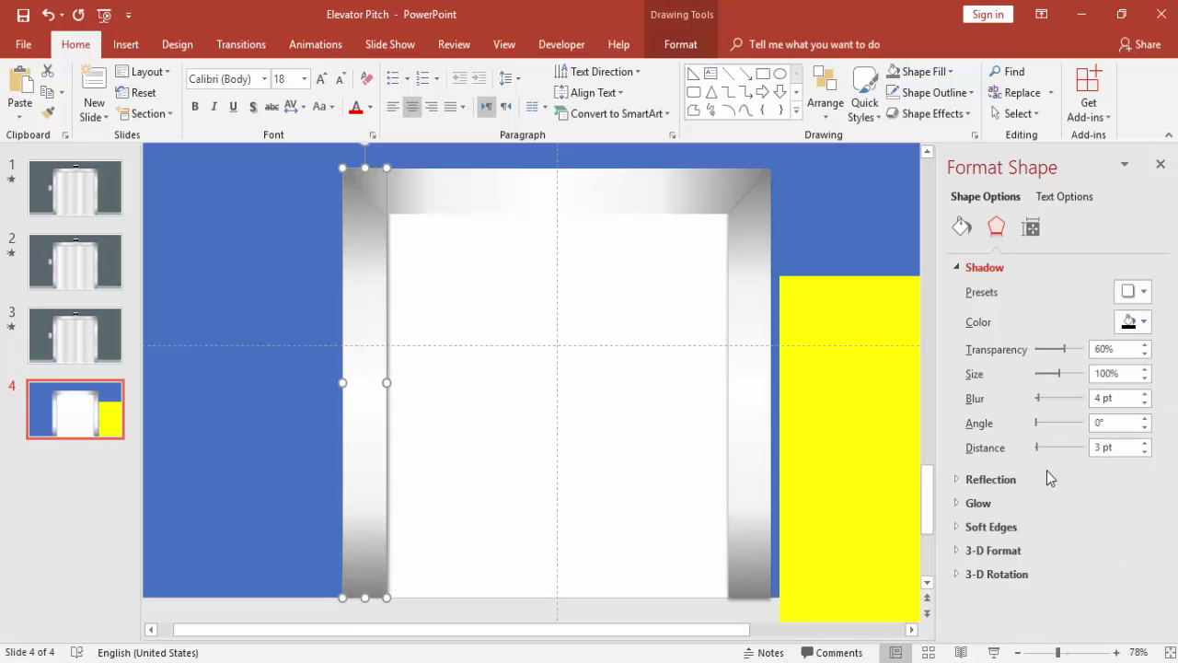
click(589, 207)
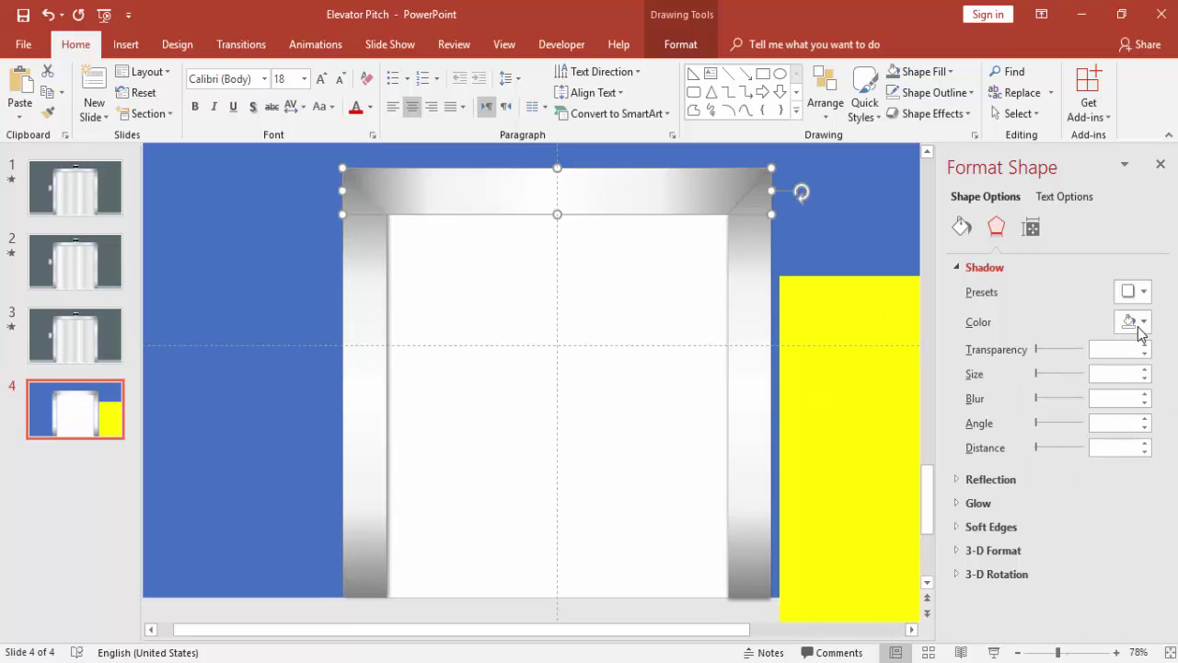
click(1134, 292)
click(1090, 421)
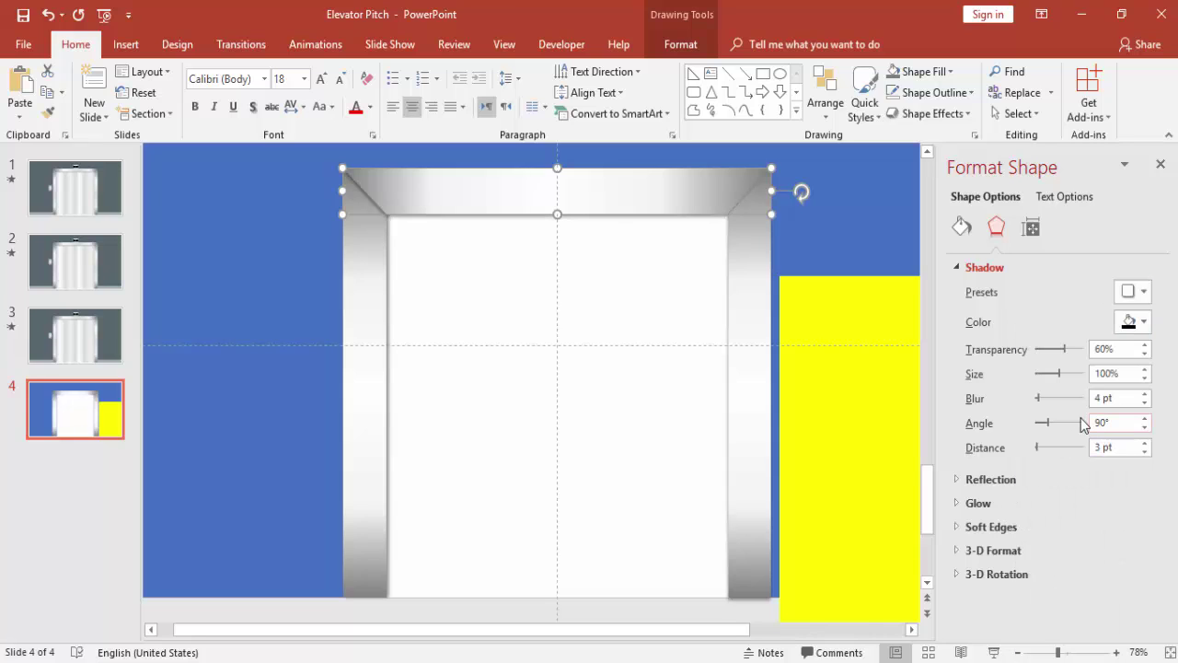
click(1145, 419)
click(1145, 419)
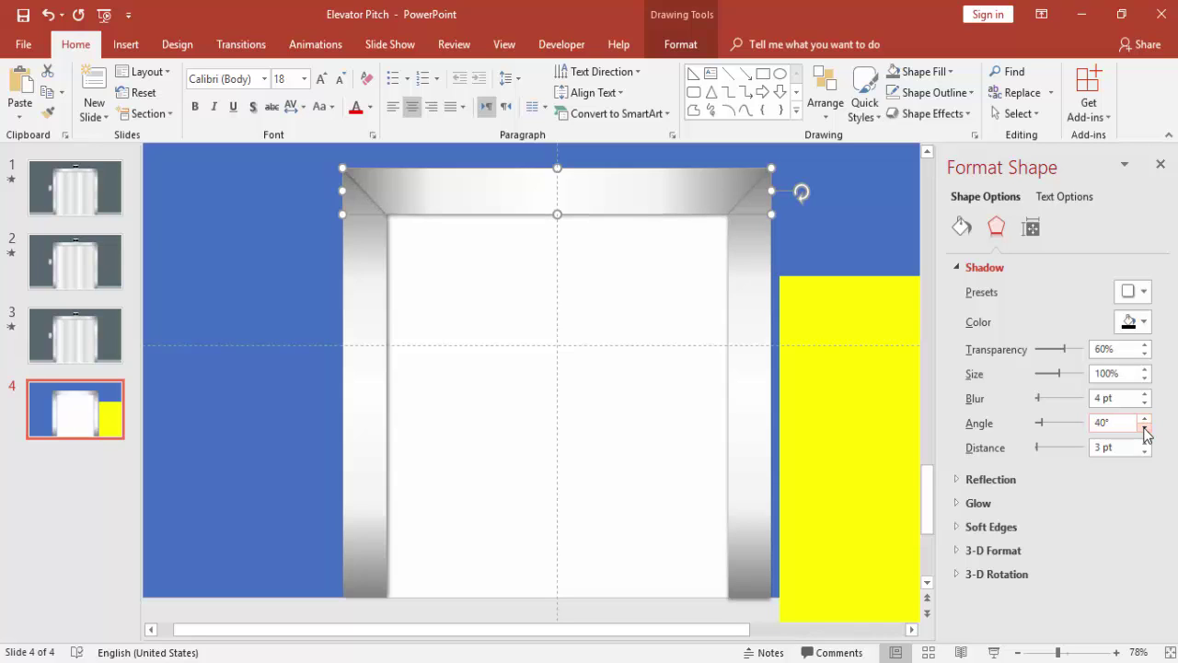
click(853, 229)
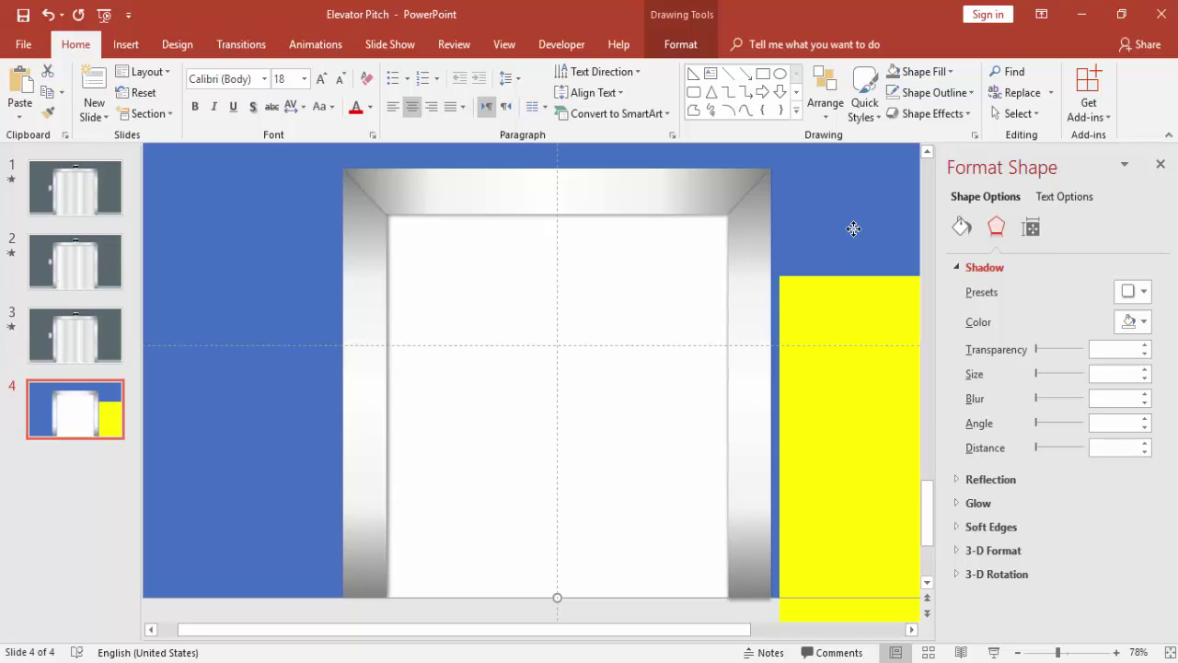
Step: Move the yellow rectangle into the doorway and paint the left pillar's silver gradient onto it
drag(857, 436, 556, 379)
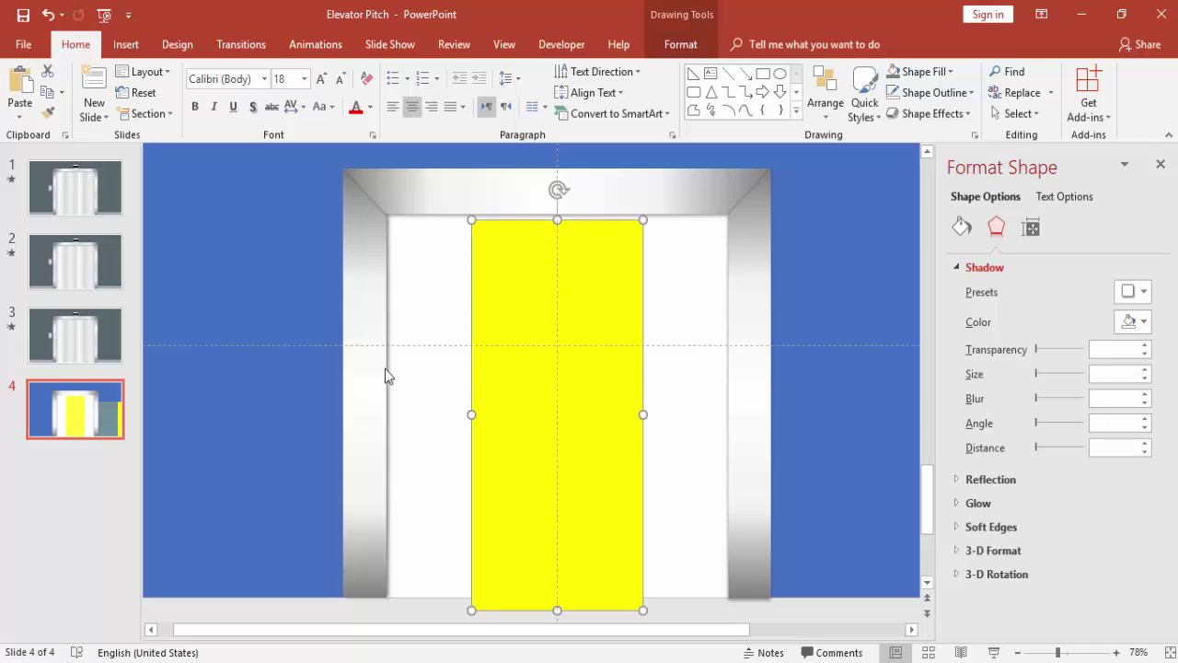
click(371, 323)
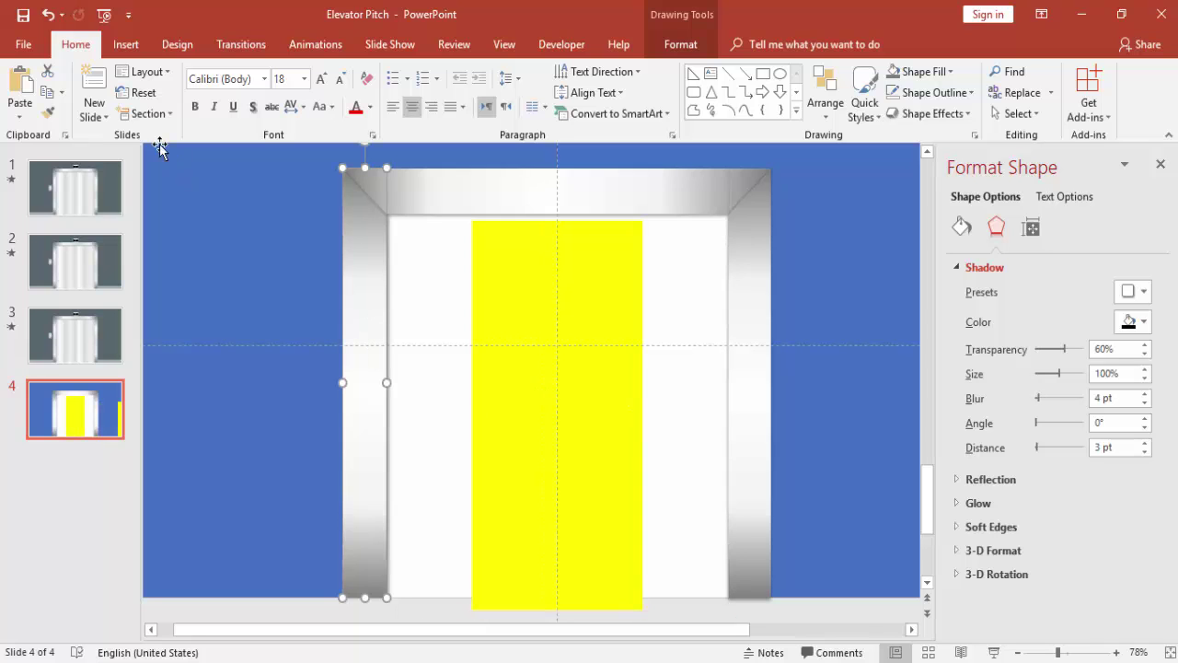
click(49, 110)
click(483, 300)
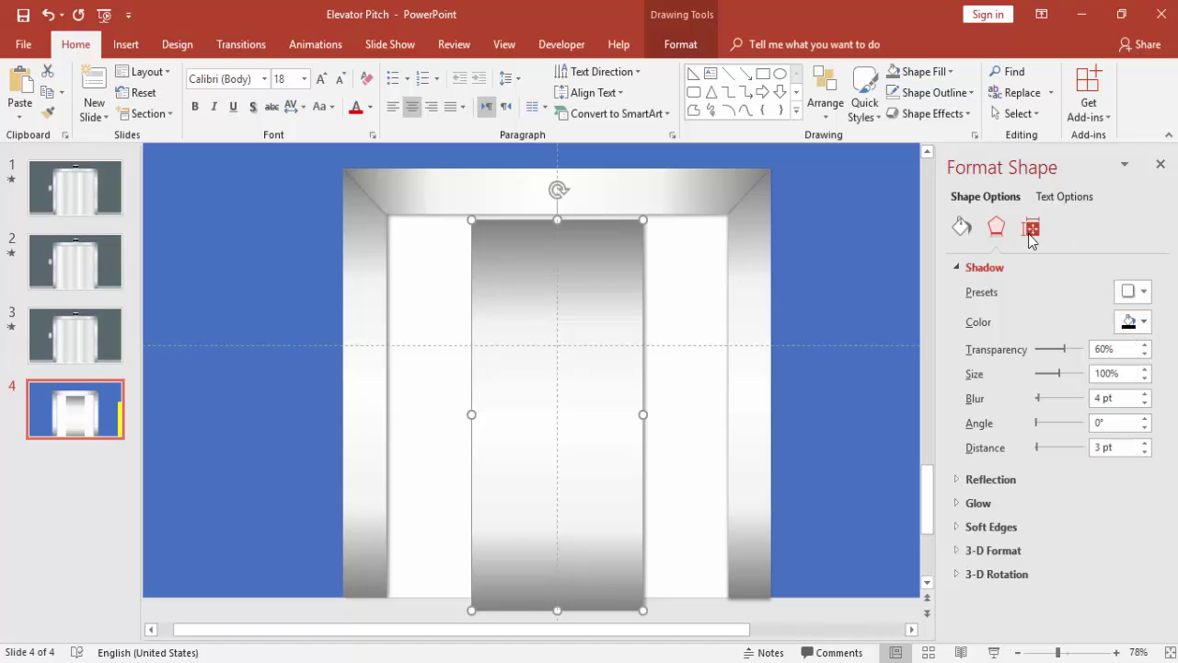
click(960, 228)
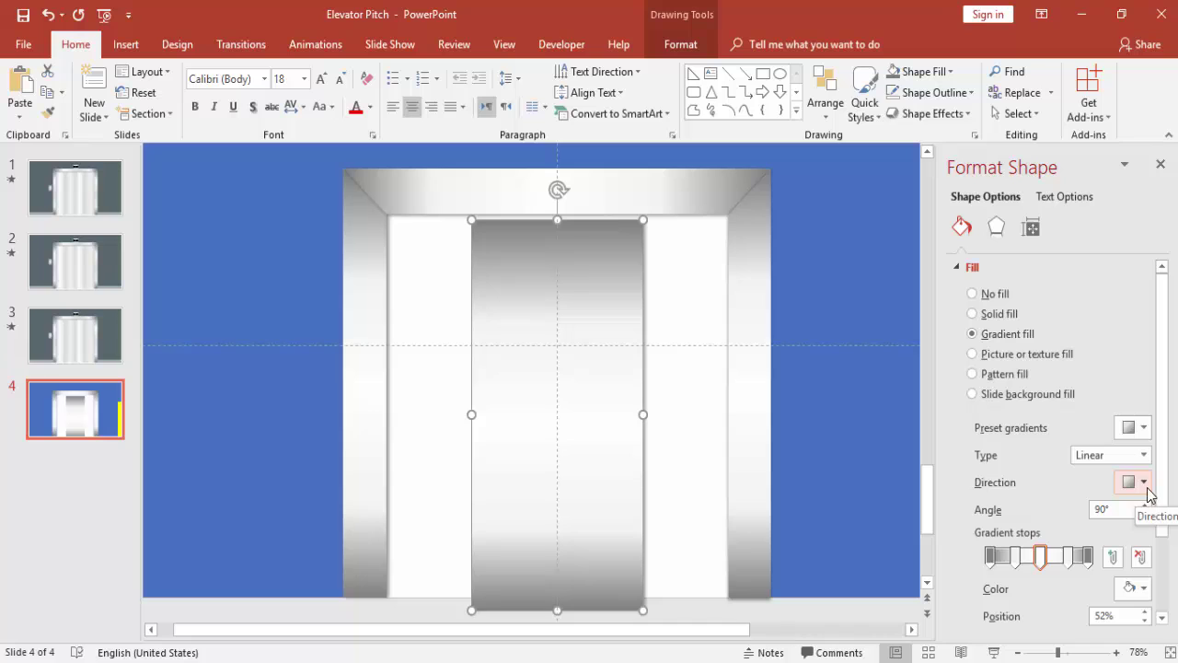
Step: Set the door panel's gradient direction to Linear Right, shift one stop slightly, and choose No Shadow
click(1145, 482)
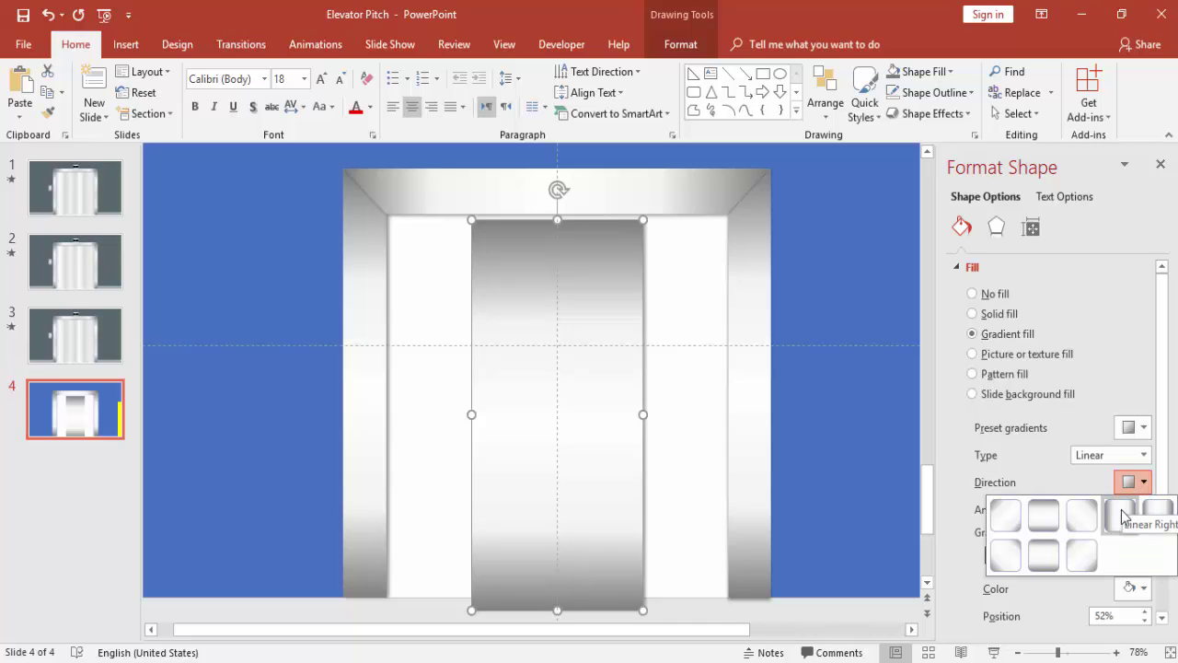
click(1122, 516)
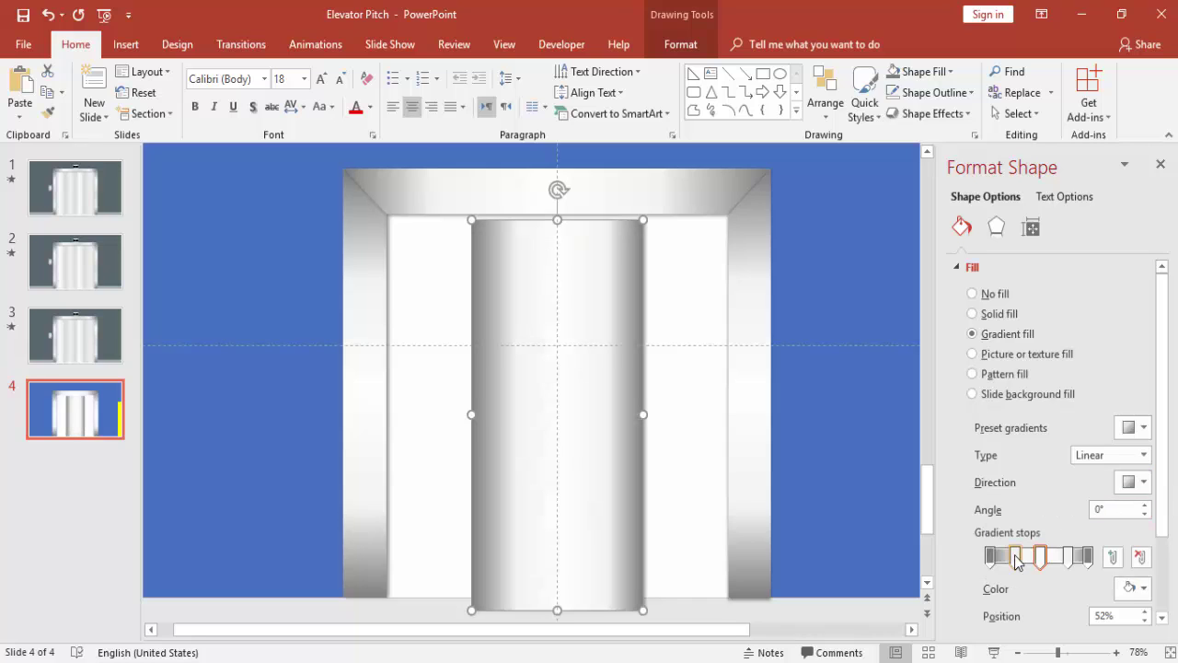
drag(1018, 561, 1056, 559)
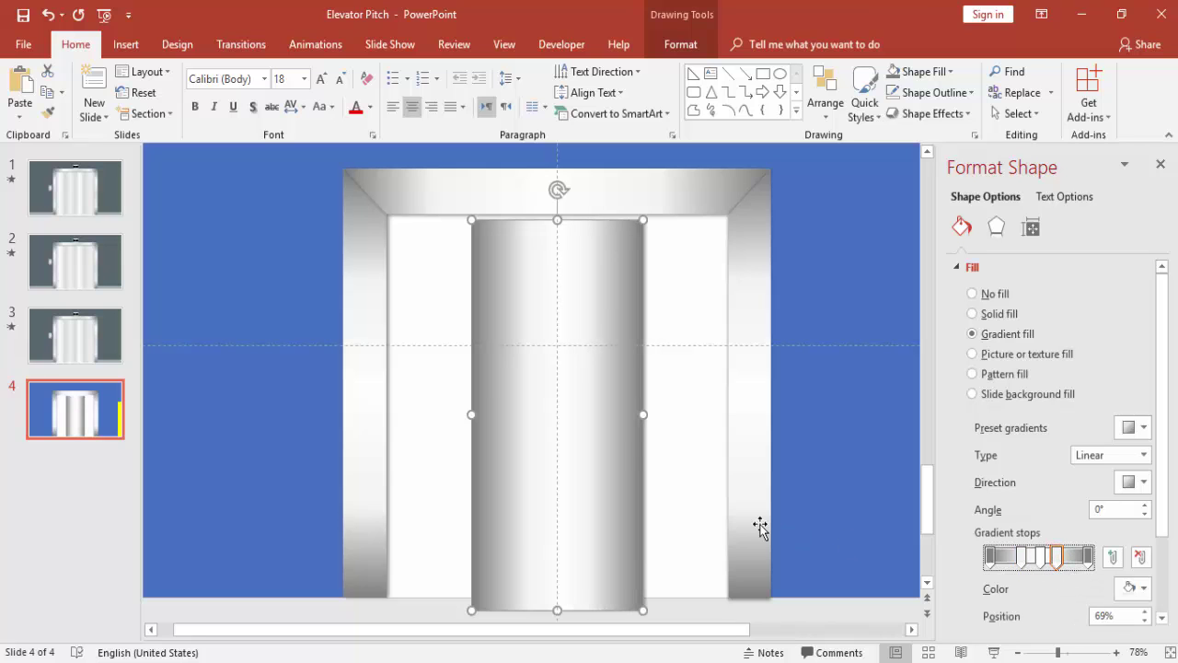
click(996, 227)
click(1141, 292)
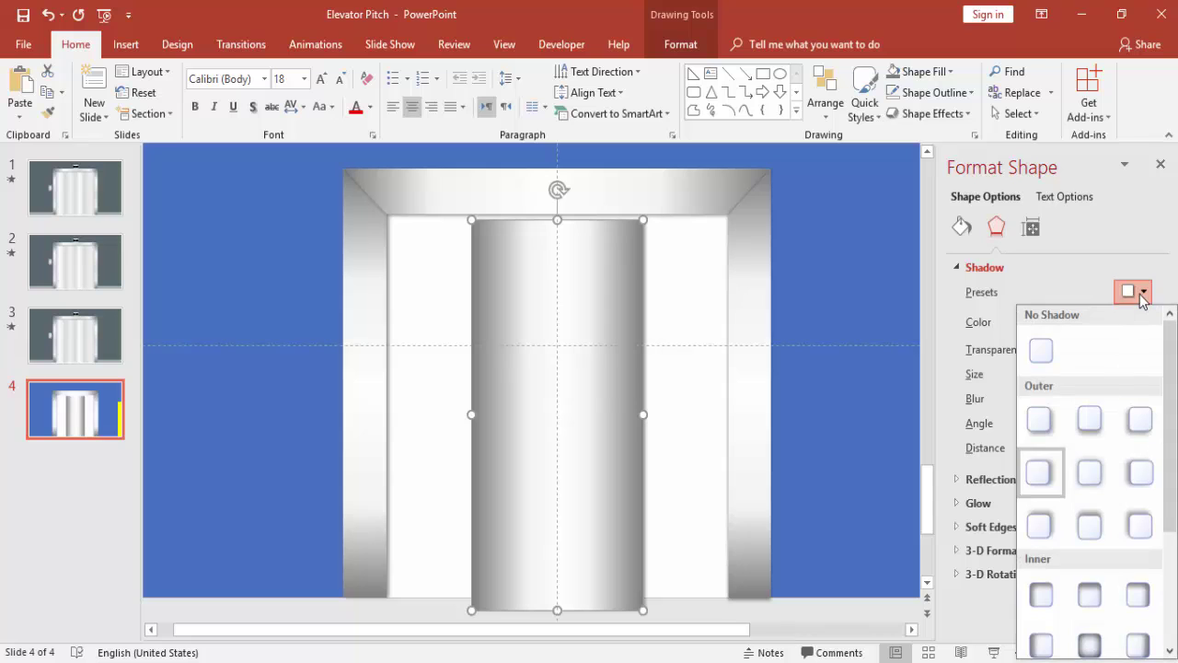
click(1052, 357)
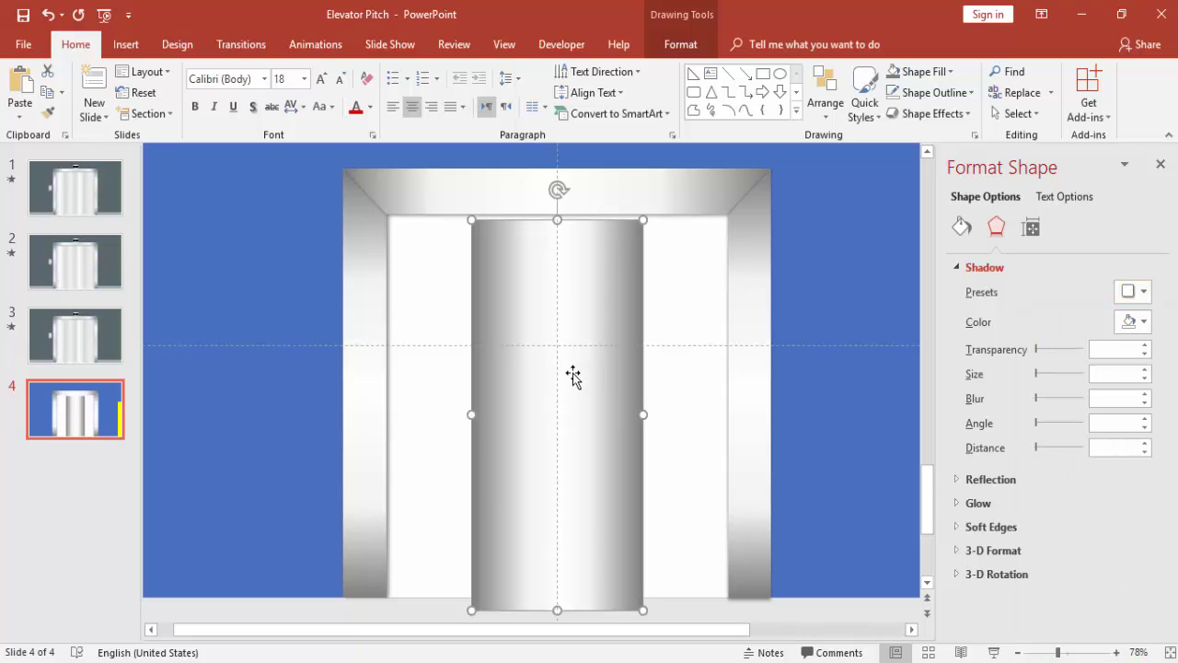
click(963, 228)
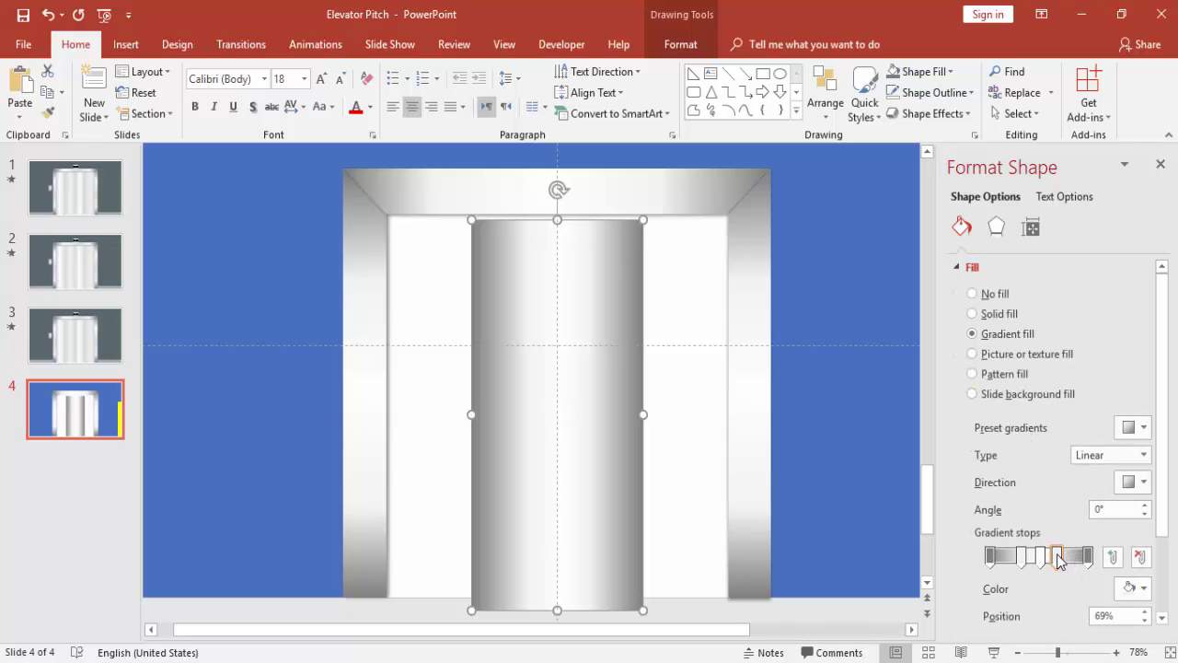
Step: Lighten the door panel's first and last gradient stops to grey-white
click(1088, 556)
click(1131, 587)
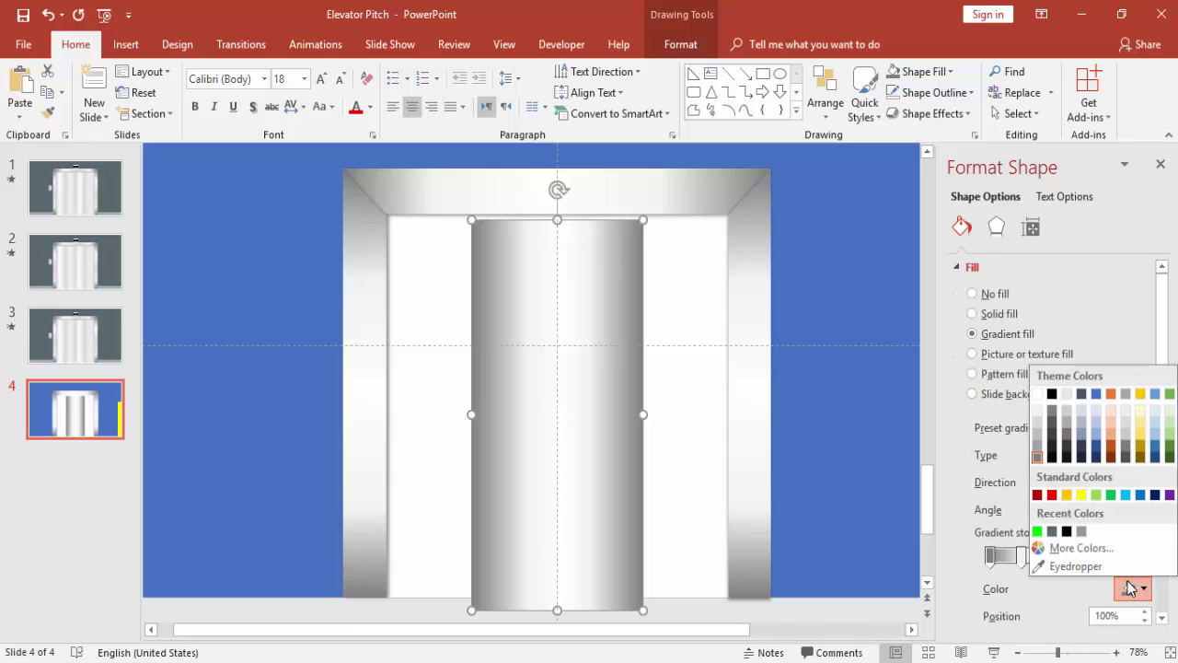
click(1036, 423)
click(1003, 557)
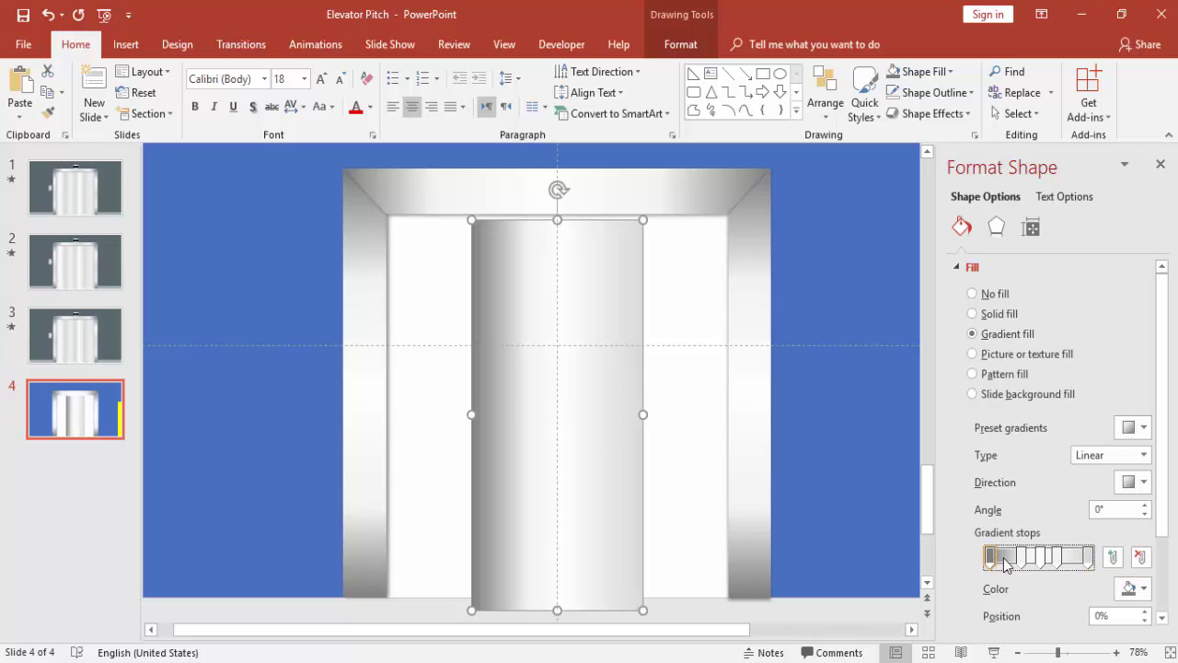
click(1131, 587)
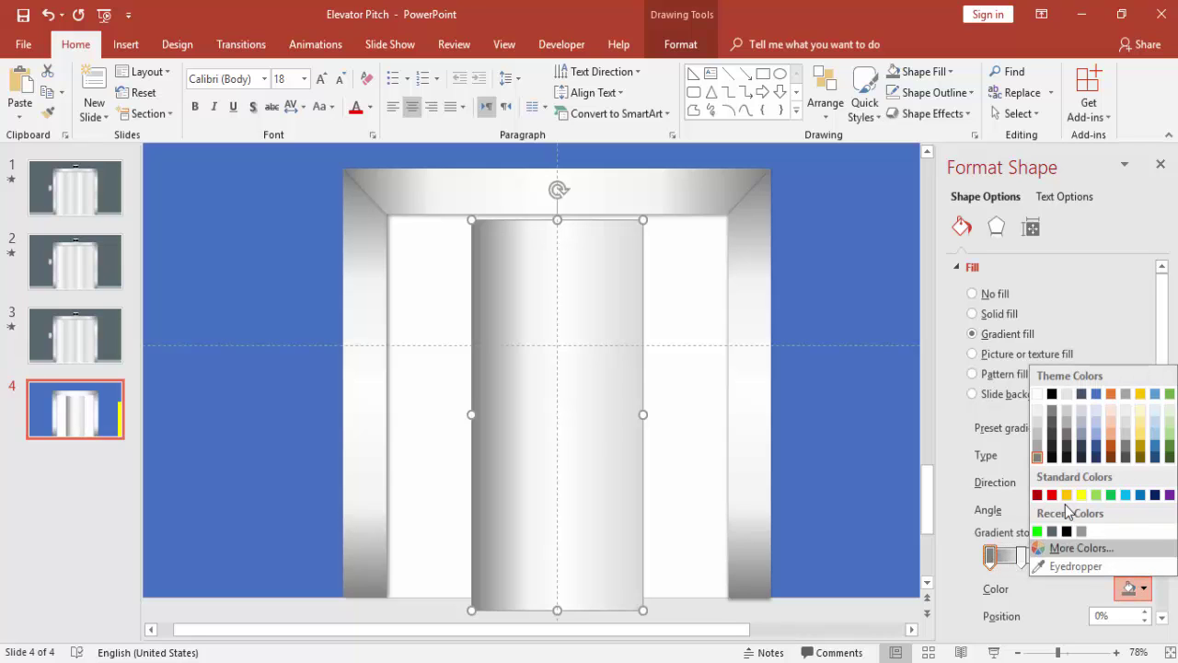
click(1037, 426)
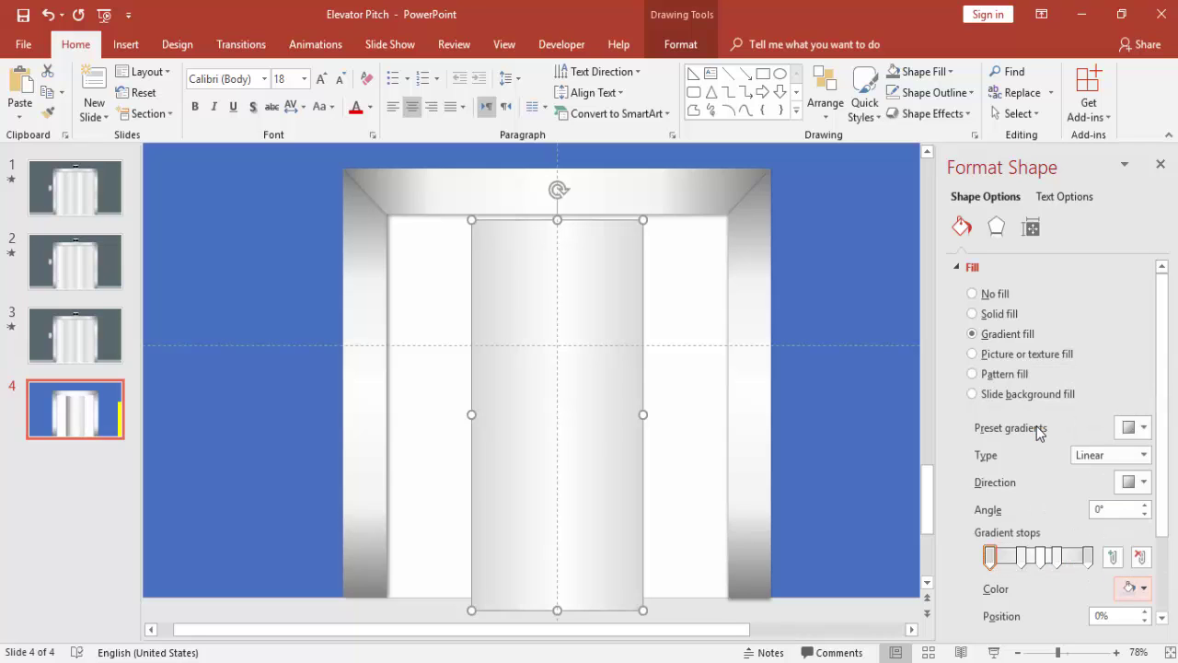
Step: Change the door's first gradient stop to grey and the last stop to dark grey
click(802, 284)
click(555, 330)
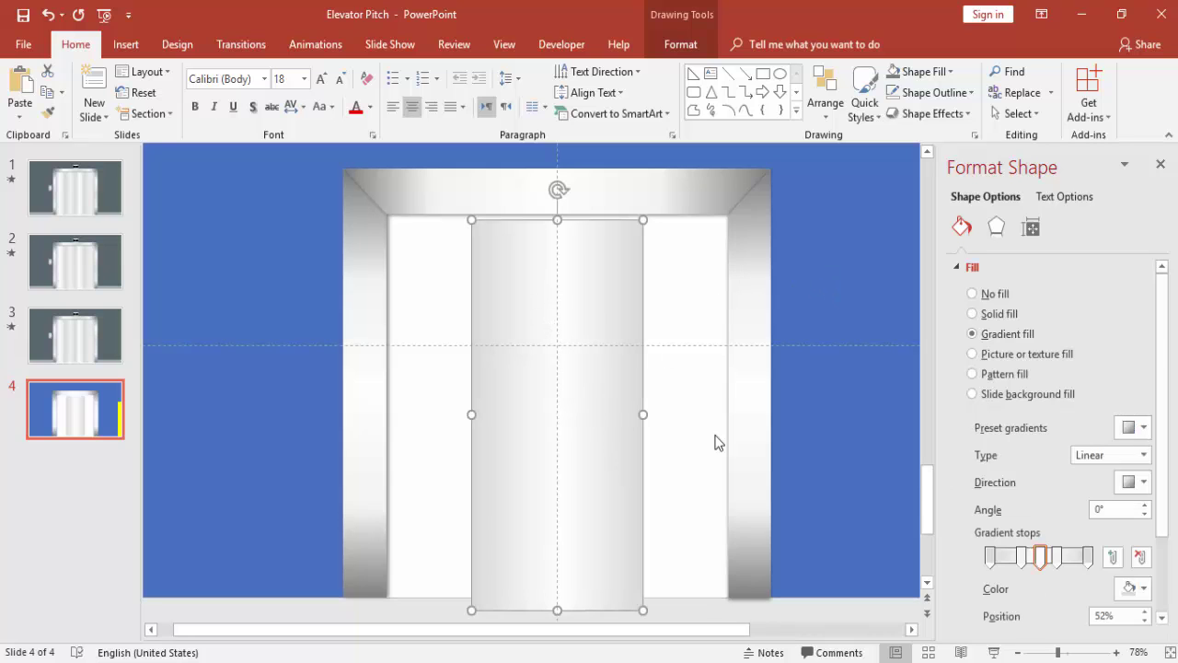
click(992, 556)
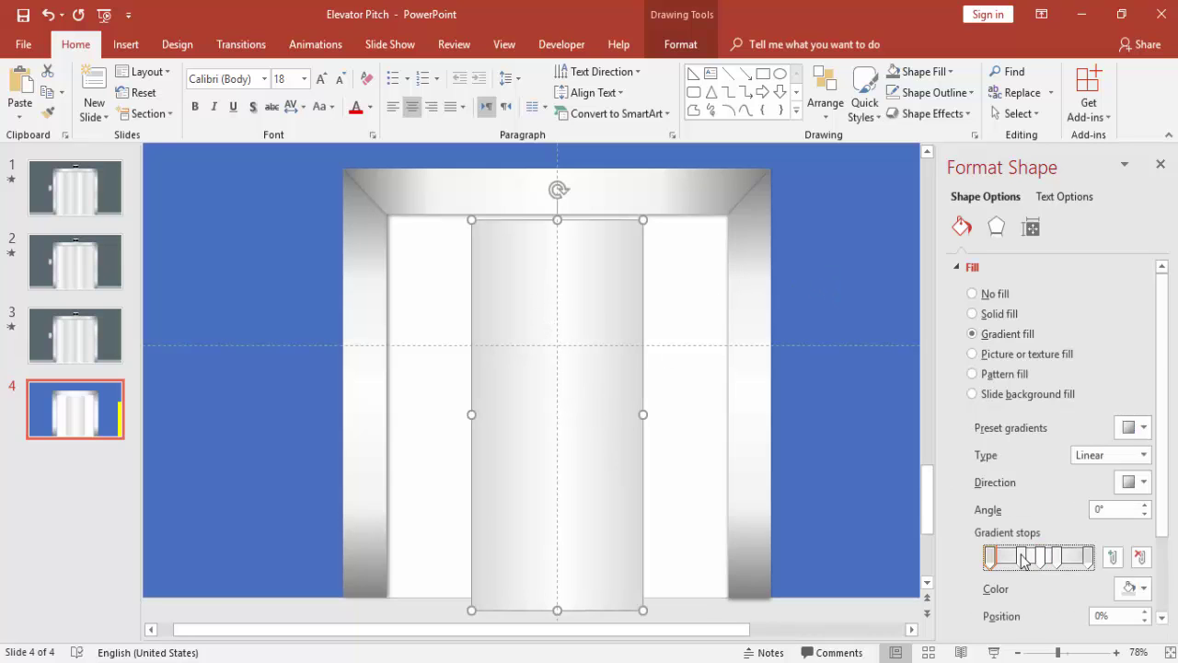
click(1131, 588)
click(1037, 434)
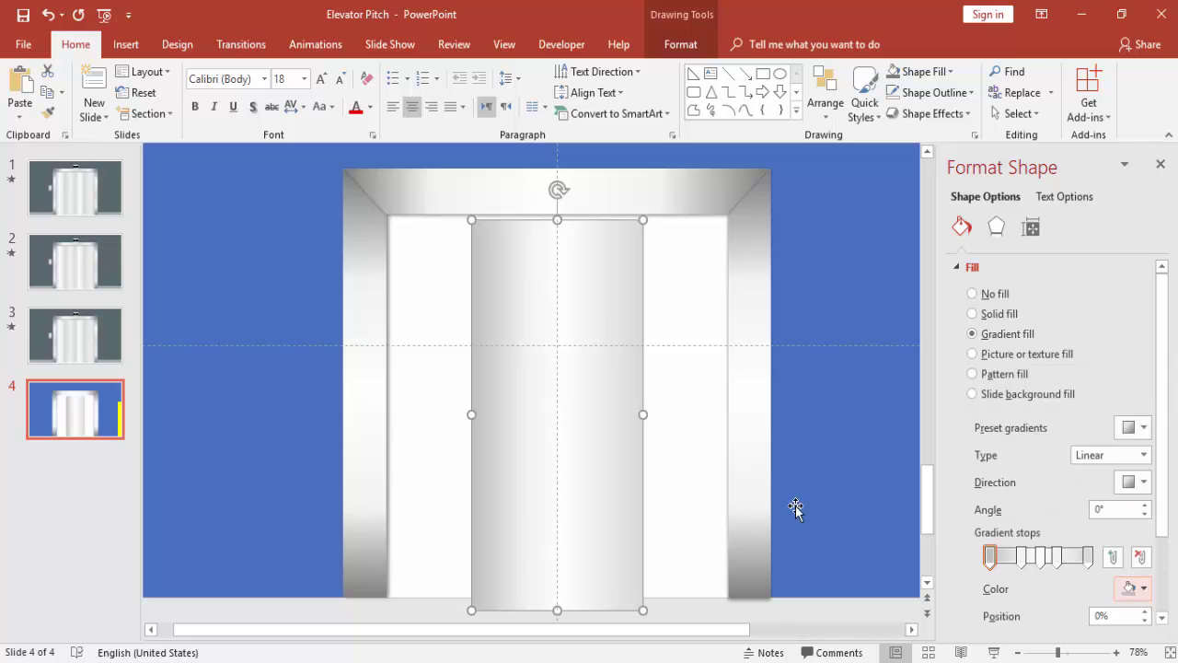
click(1087, 556)
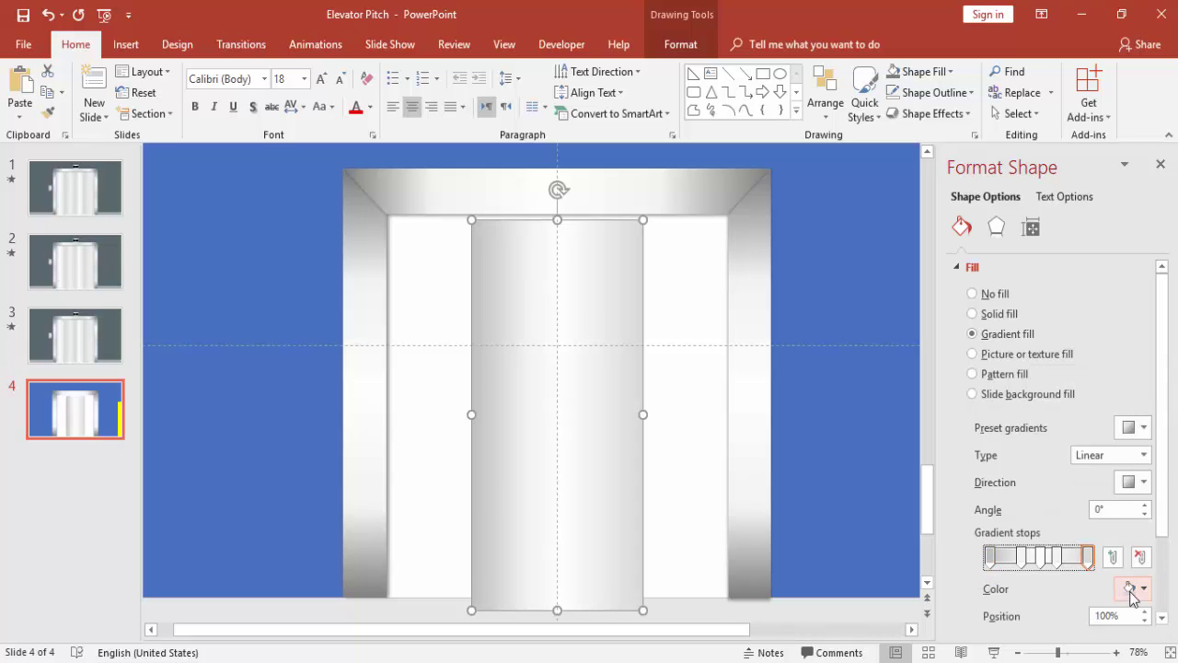
click(1131, 588)
click(1047, 445)
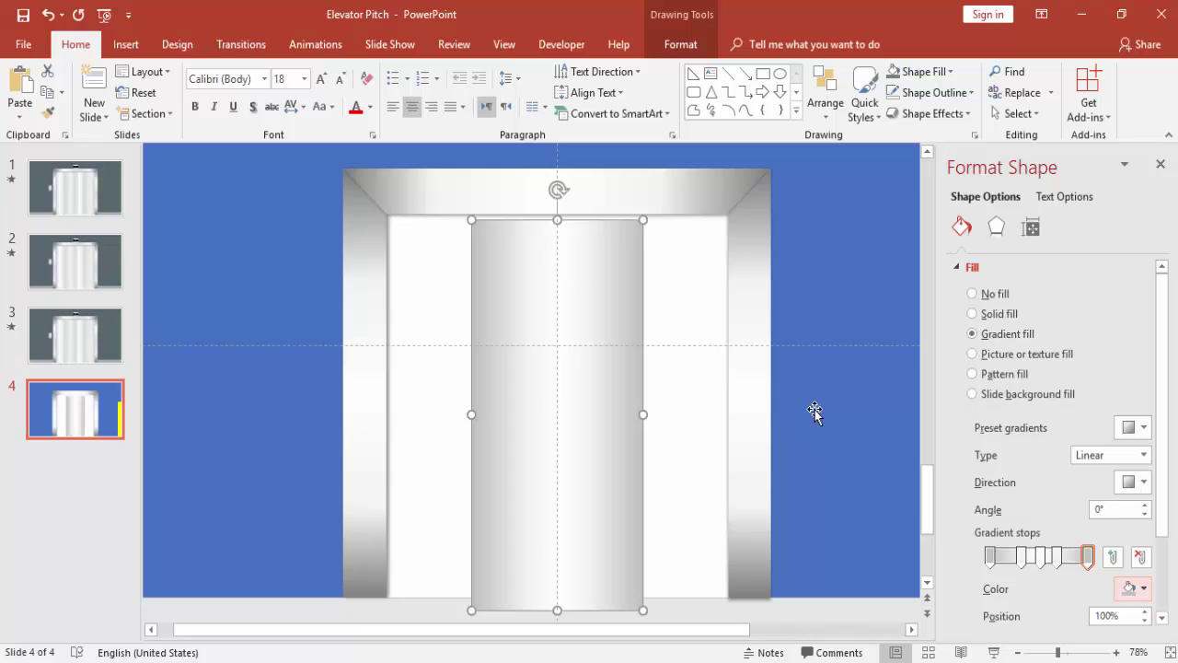
Step: Slide the door panel left until it sits against the left frame
click(622, 409)
click(604, 447)
mouse_move(604, 447)
mouse_down()
mouse_move(544, 412)
mouse_move(516, 436)
mouse_up()
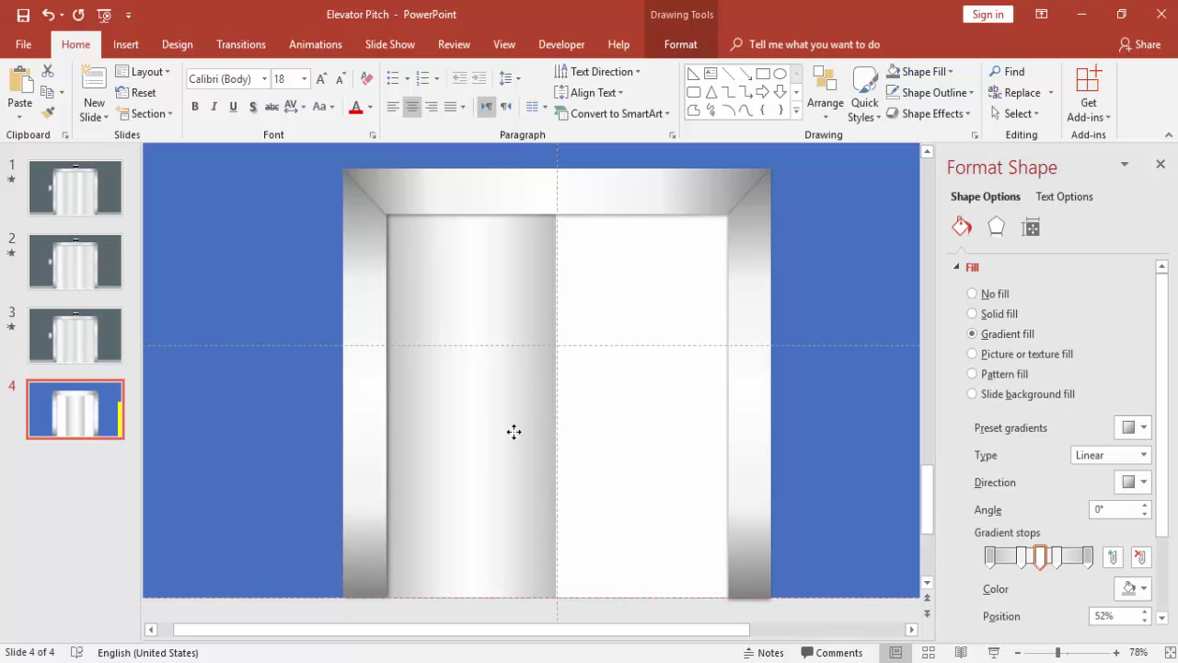
drag(517, 435, 515, 431)
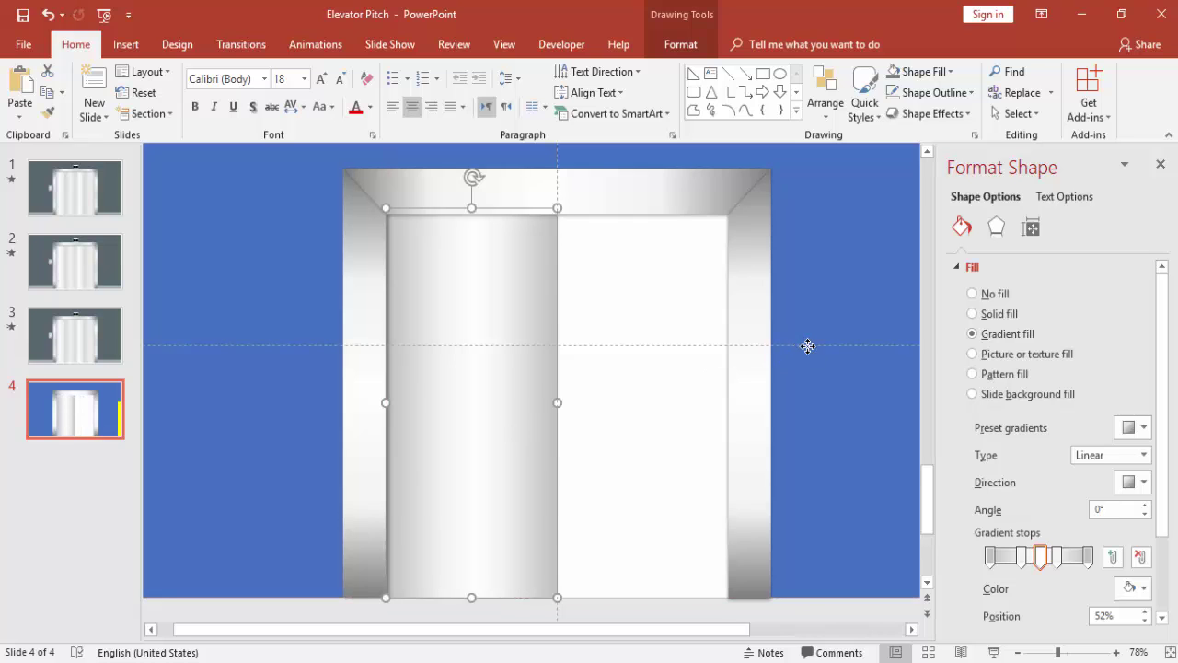
Step: Ctrl-drag a copy of the left door panel into the right half, aligned at the centre line
click(579, 453)
click(479, 466)
drag(475, 444, 655, 437)
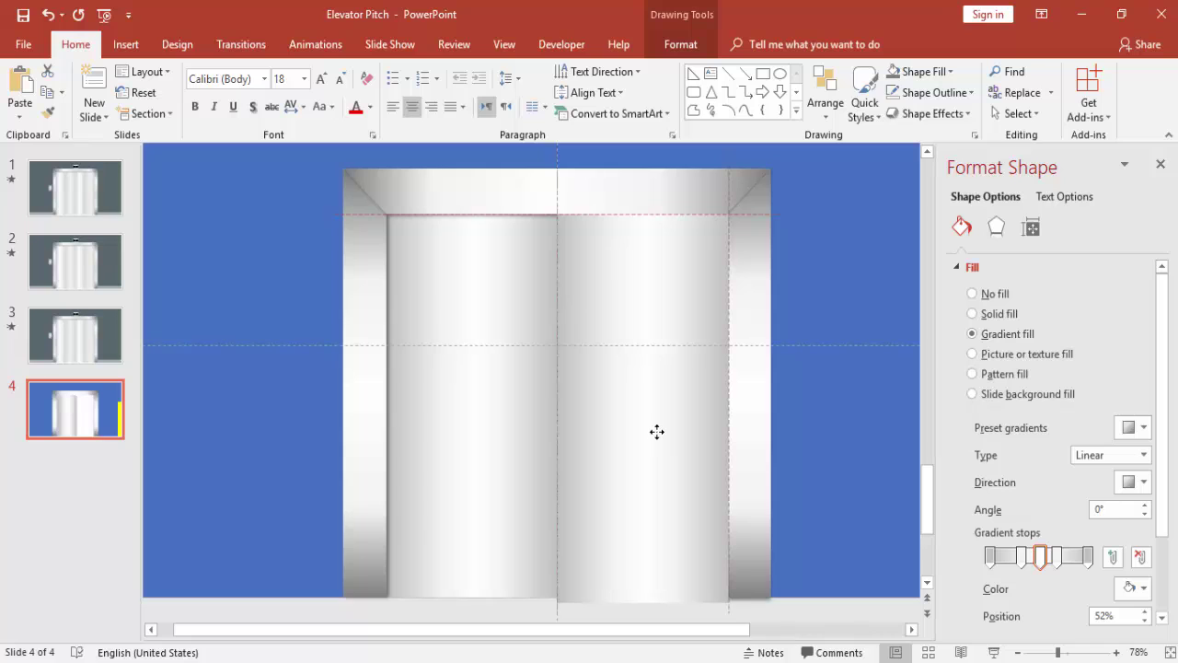
drag(656, 432, 656, 431)
drag(631, 488, 631, 481)
Step: Send the right door to the back, behind the elevator frame
click(682, 51)
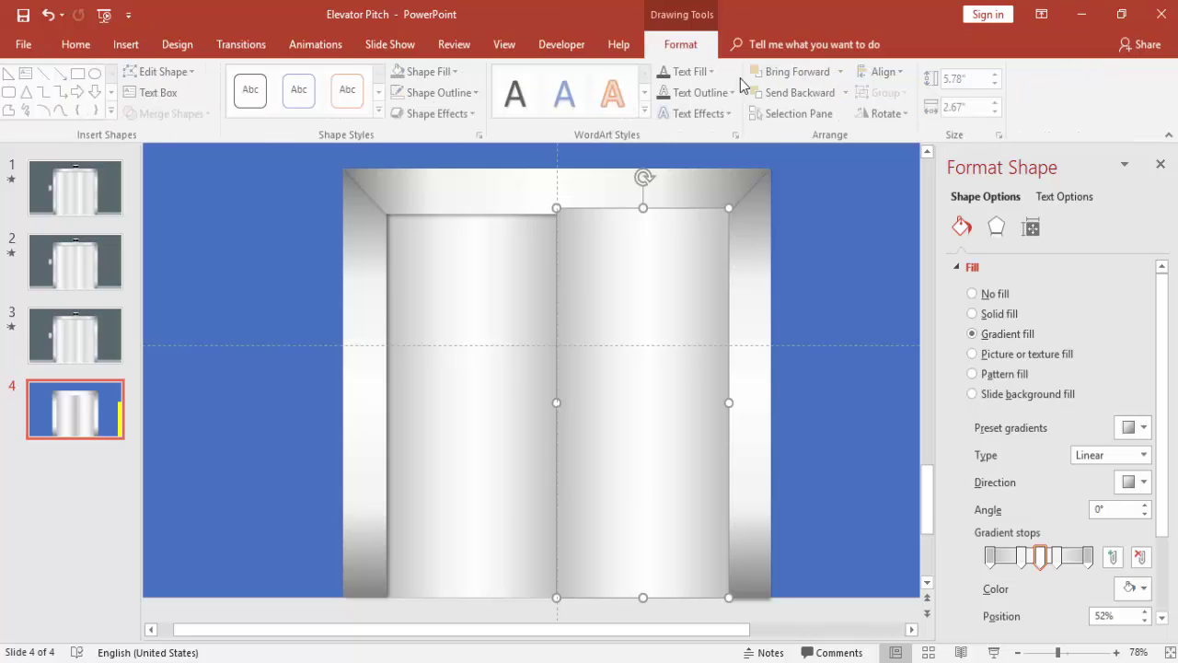
click(848, 93)
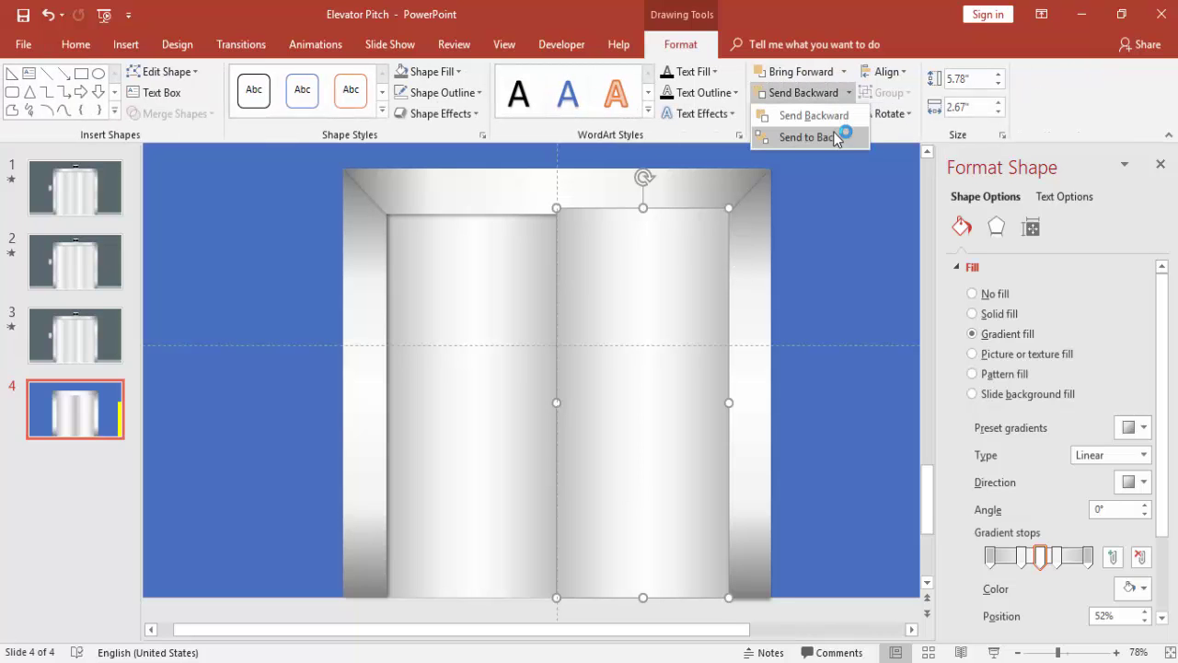
click(833, 137)
Step: Close the Format Shape pane and delete the spare yellow rectangle beside the slide
click(822, 219)
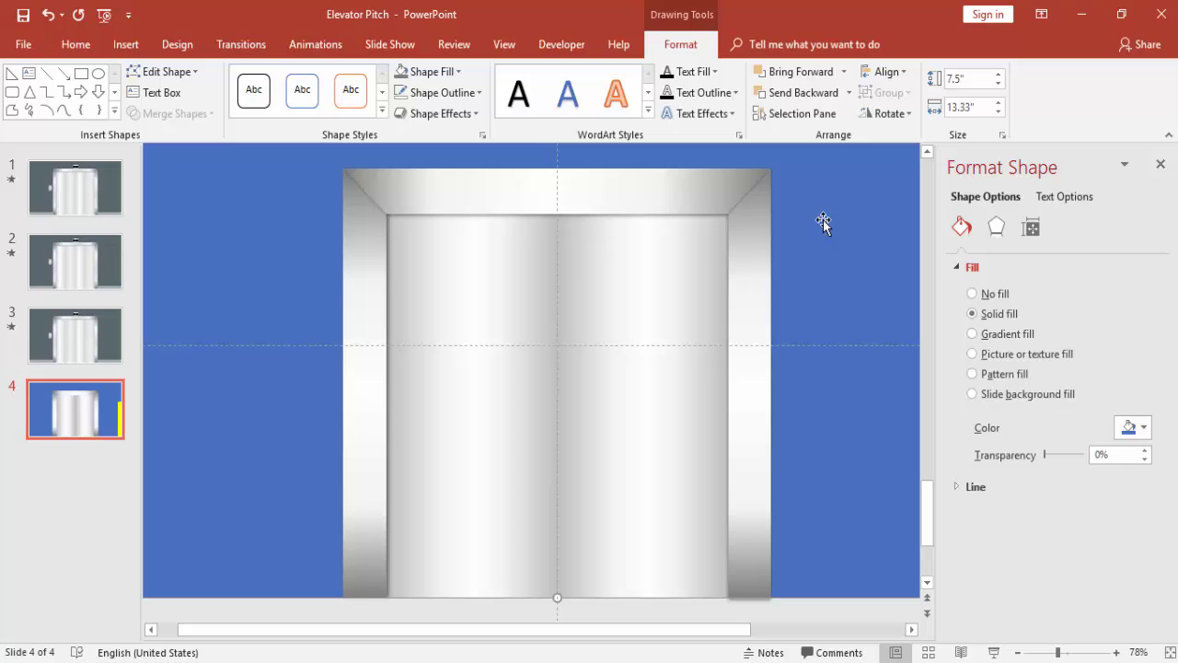
click(463, 322)
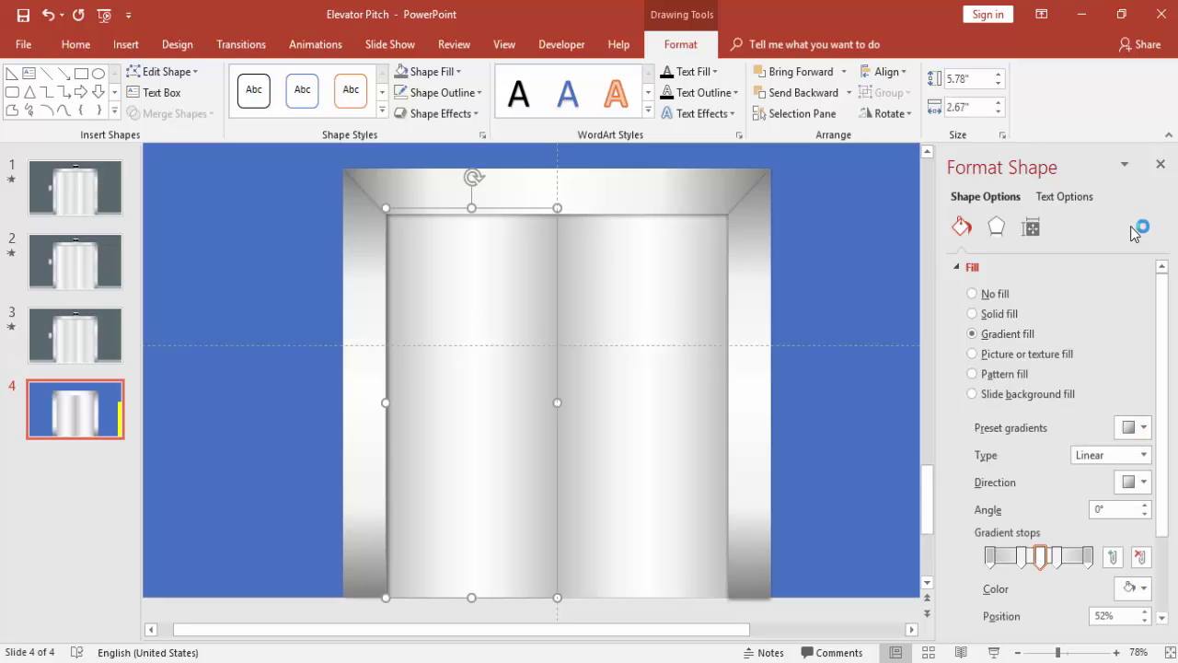
click(1162, 165)
click(1047, 311)
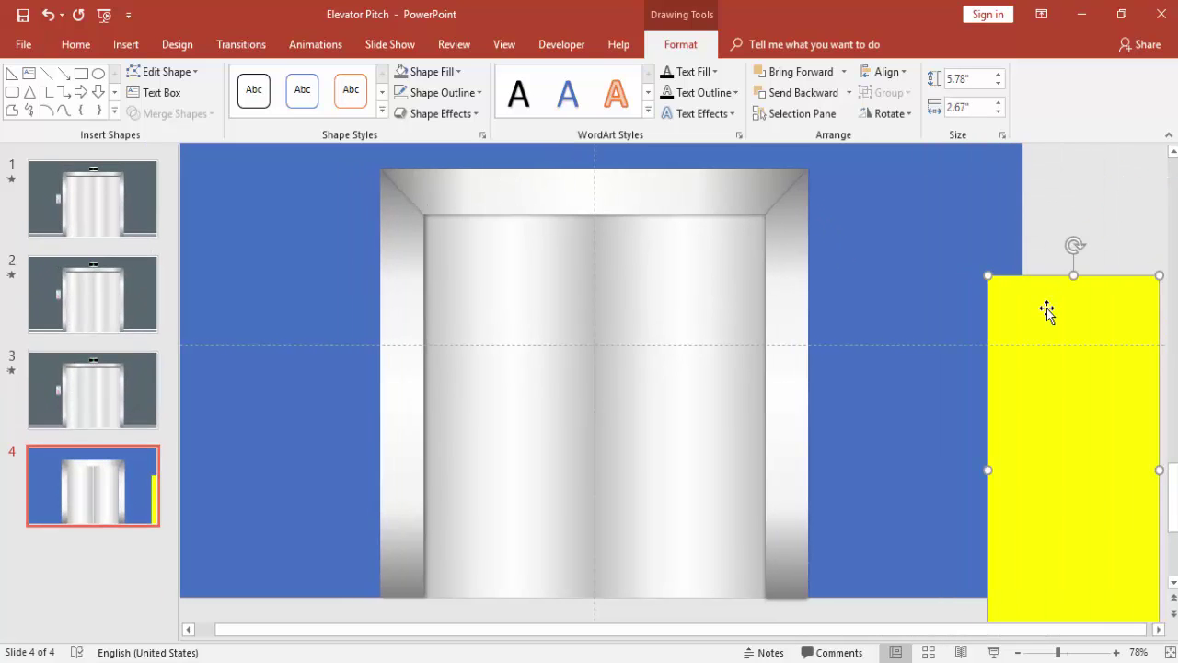
key(Delete)
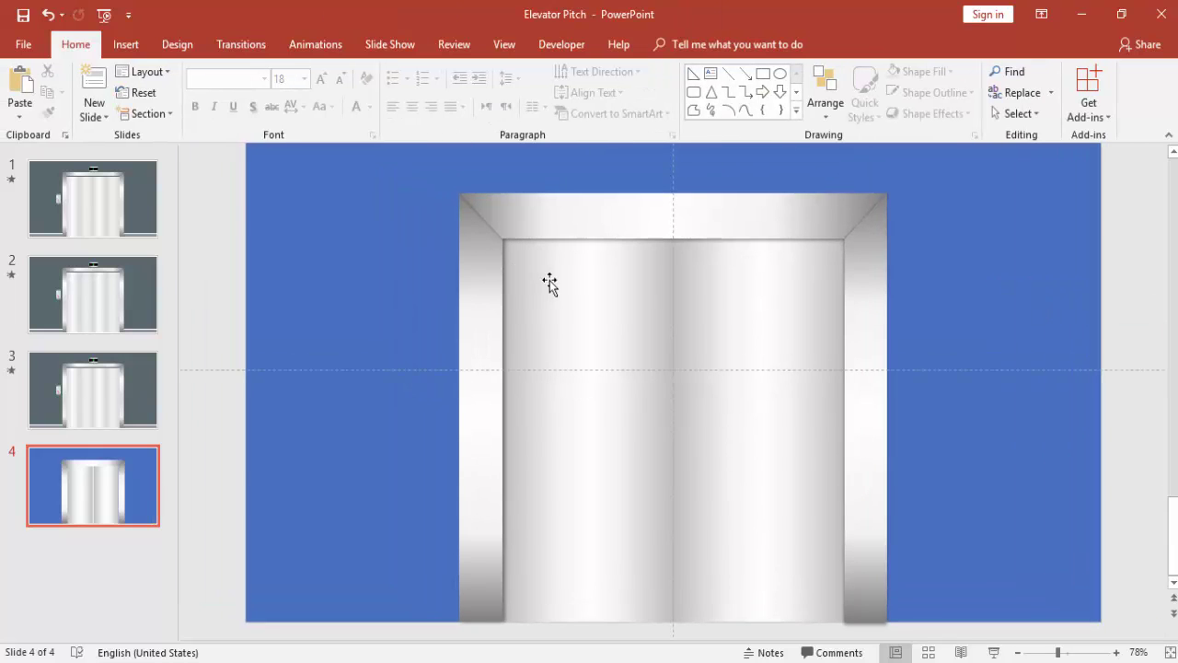
click(587, 303)
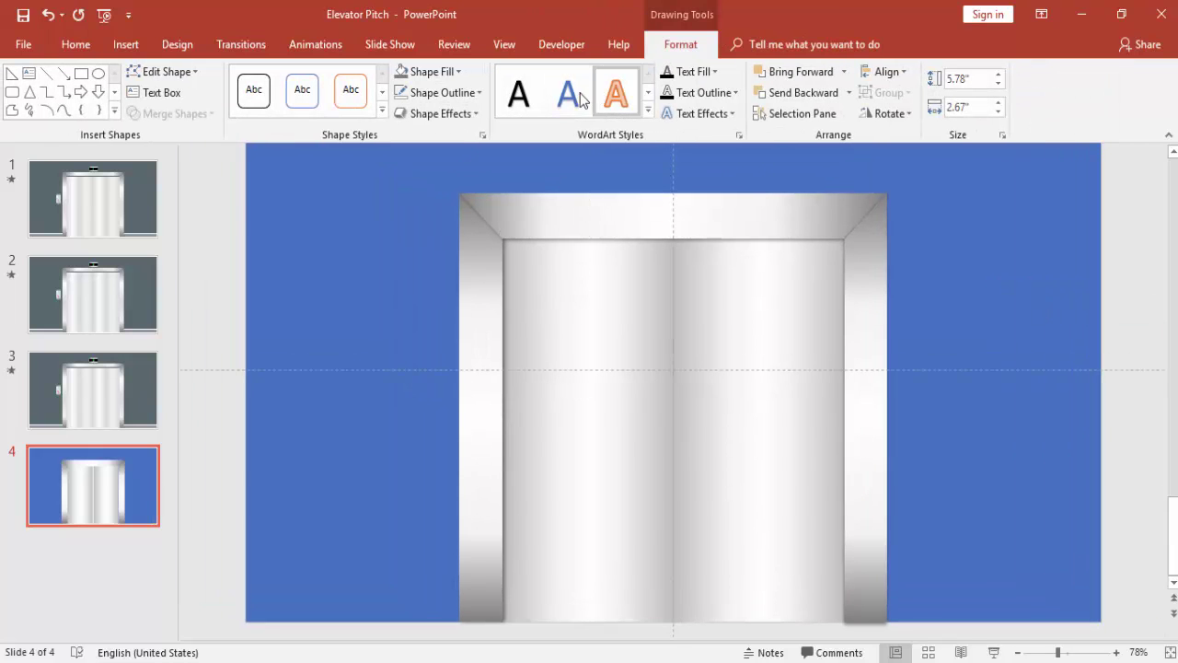
click(318, 44)
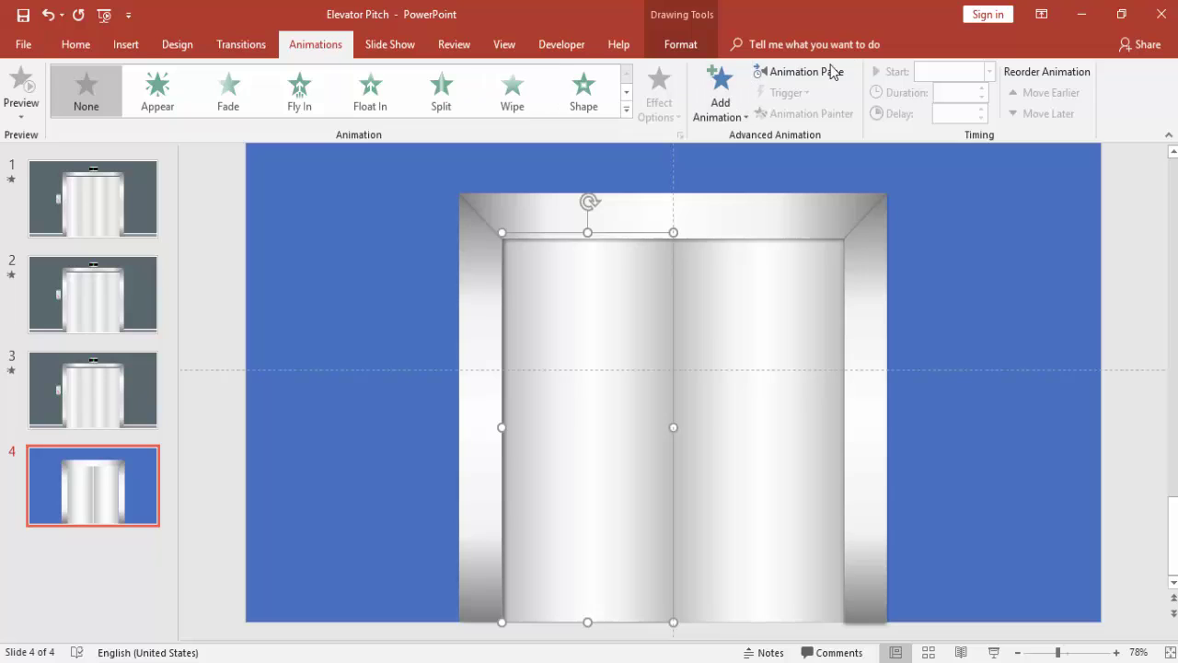
Step: Give the left door a straight Lines motion path pointing left so it slides out
click(806, 72)
click(720, 103)
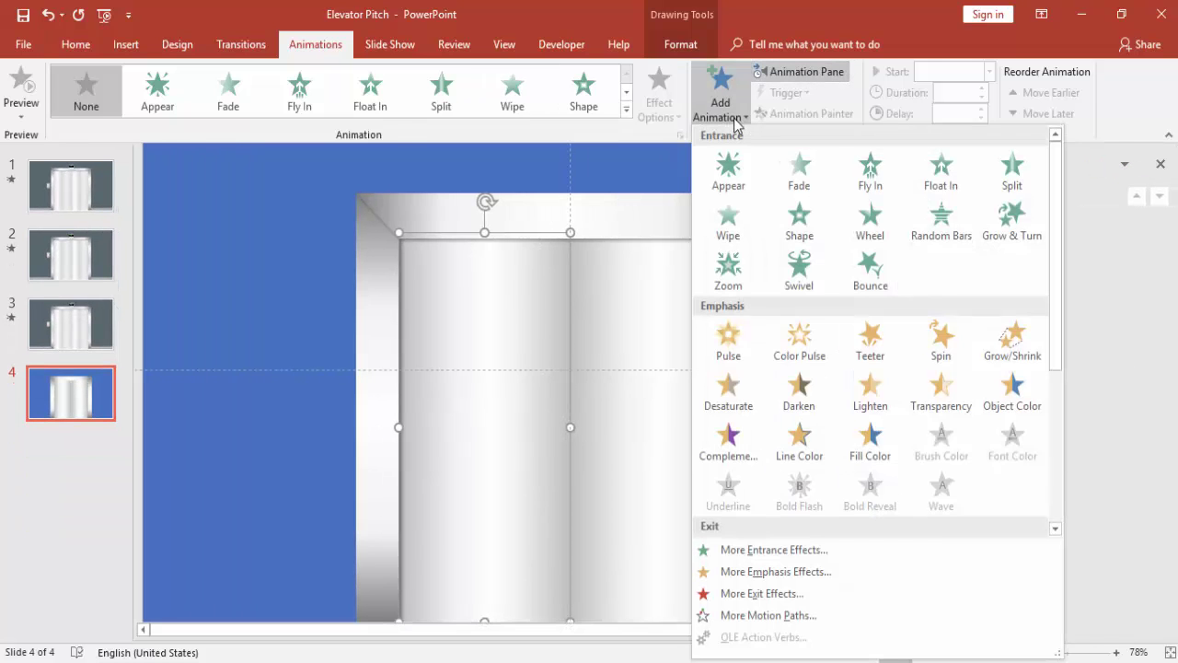
scroll(907, 390, down, 3)
scroll(907, 390, down, 2)
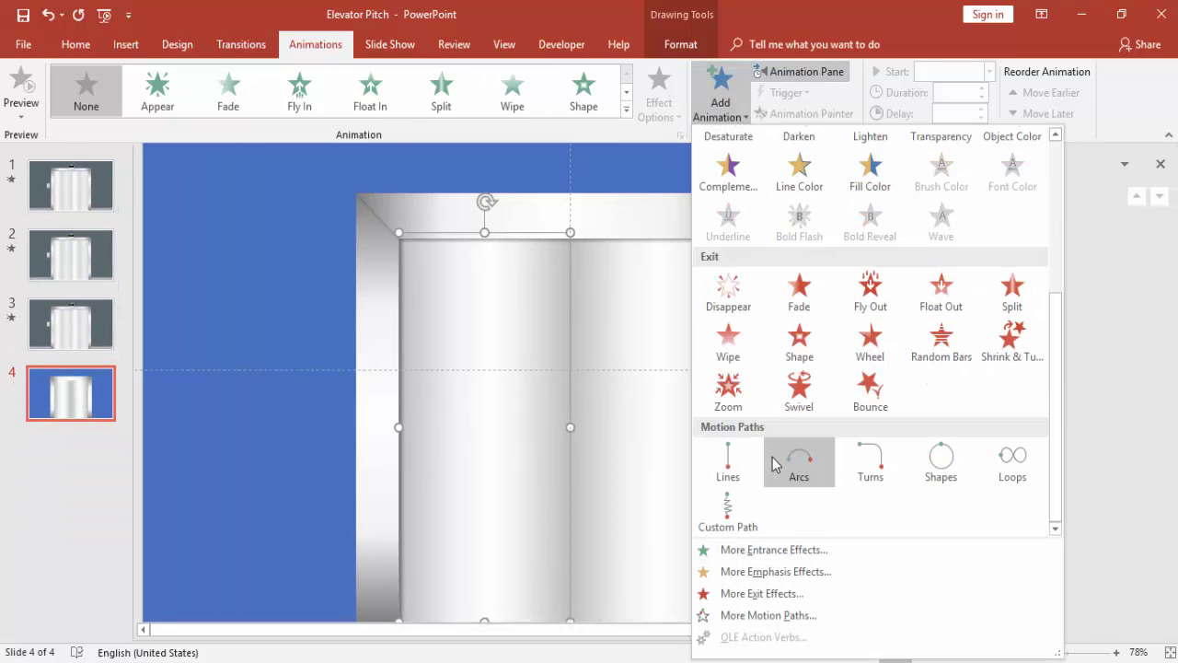
click(721, 464)
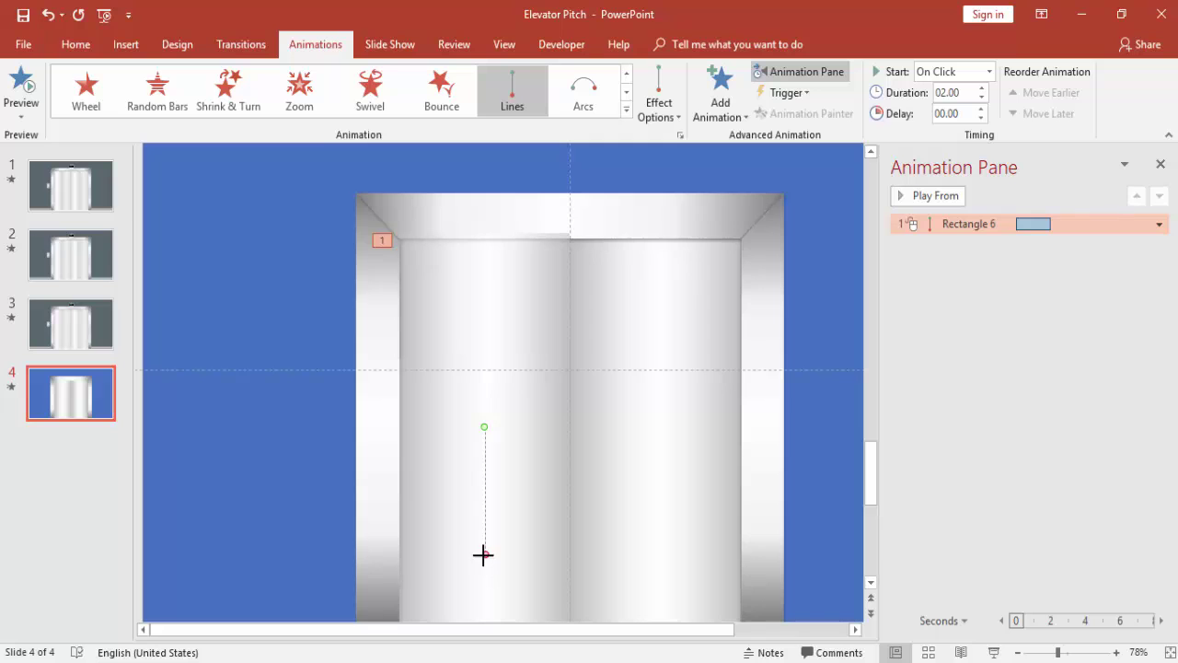
mouse_move(480, 553)
mouse_down()
mouse_move(431, 521)
mouse_move(386, 443)
mouse_move(333, 428)
mouse_up()
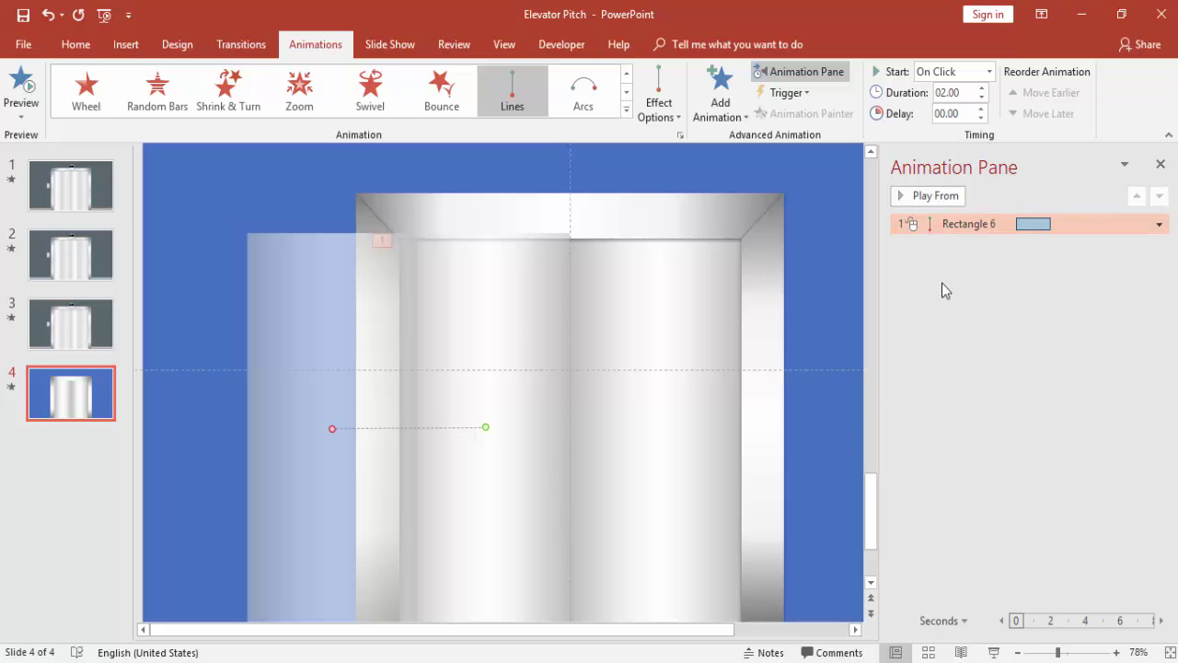
double_click(947, 222)
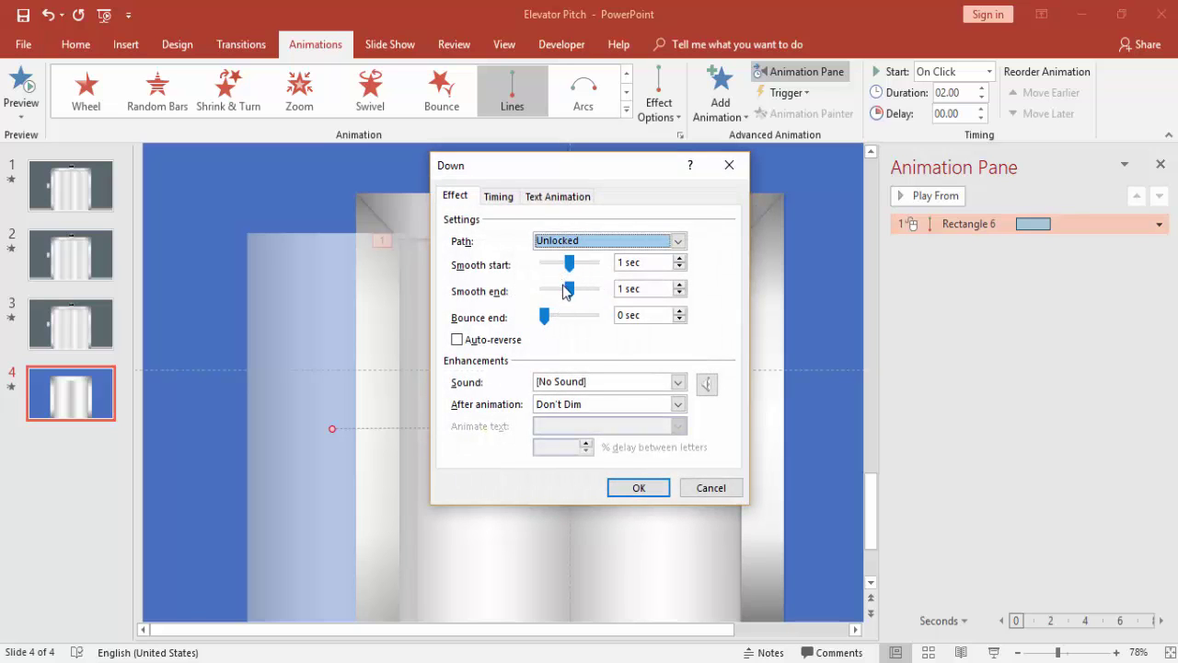
Step: Set the left door's motion to 0.44 sec smooth start and 1.56 sec smooth end
drag(566, 290, 585, 290)
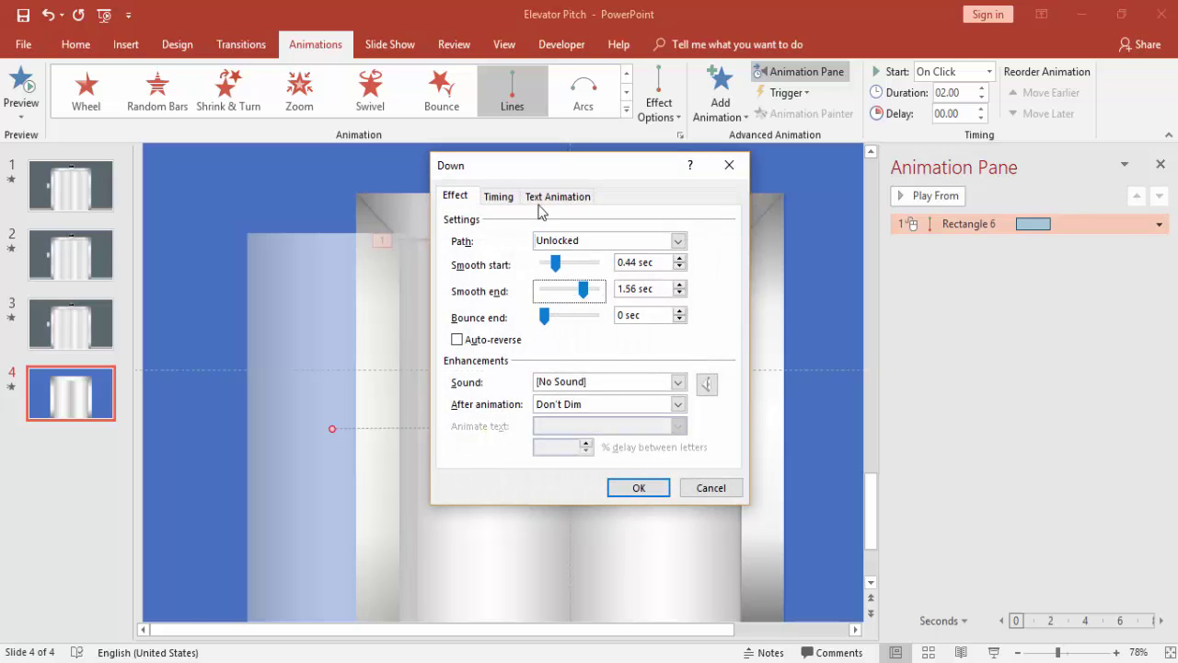
click(501, 198)
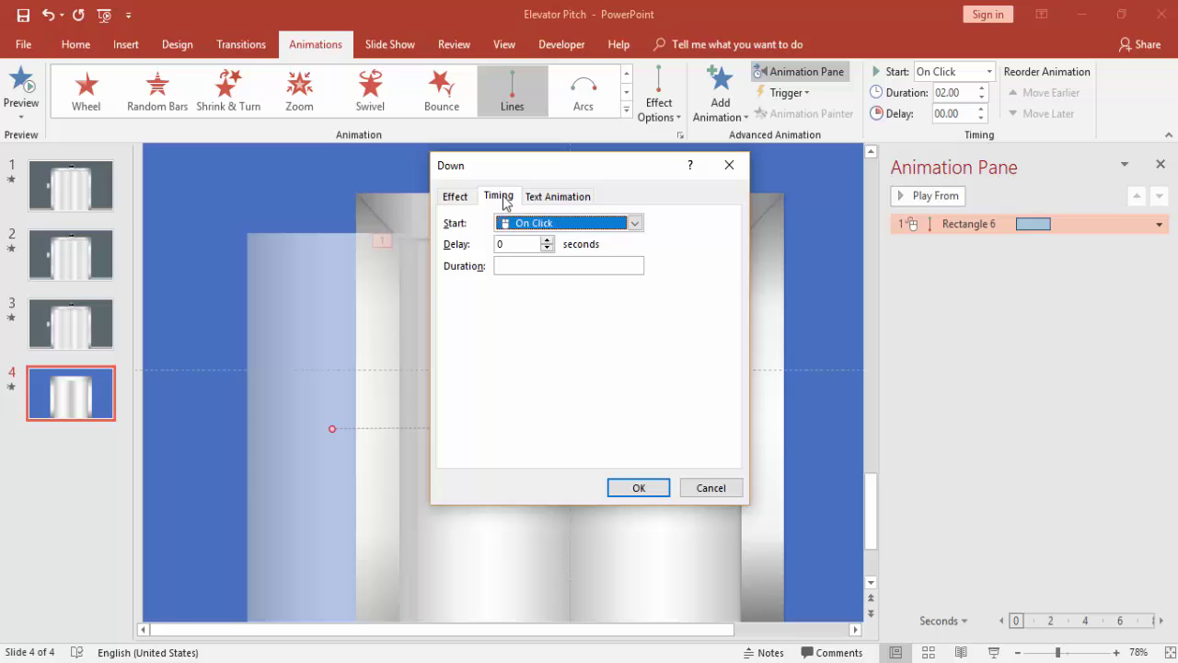
click(455, 196)
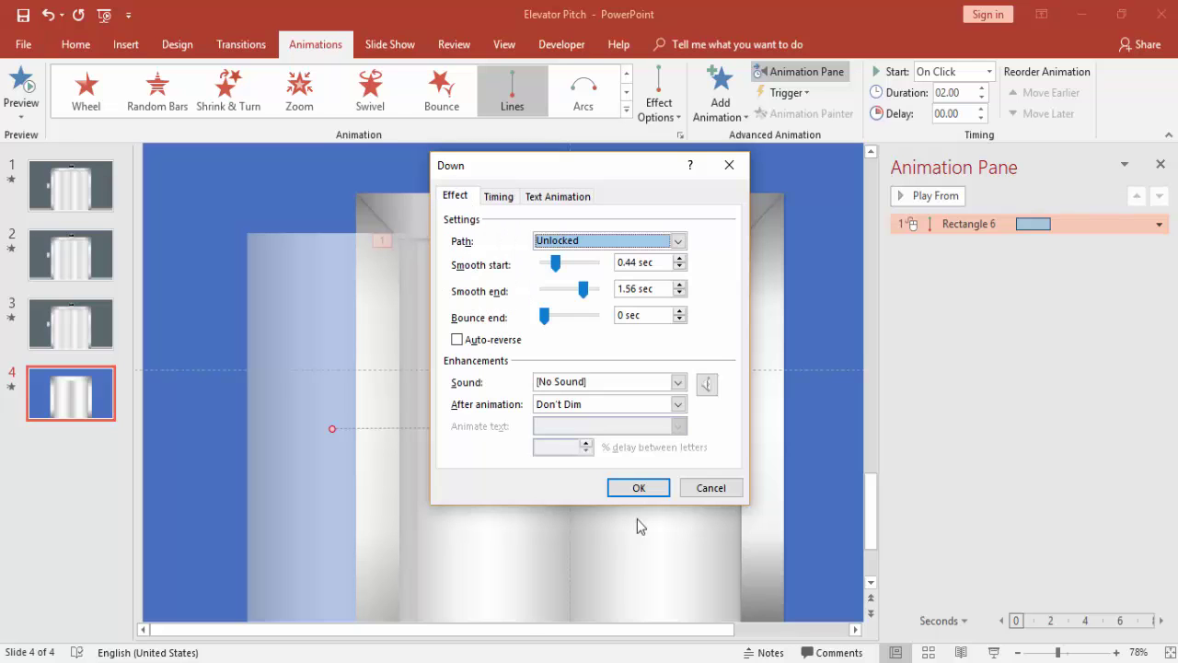
click(639, 488)
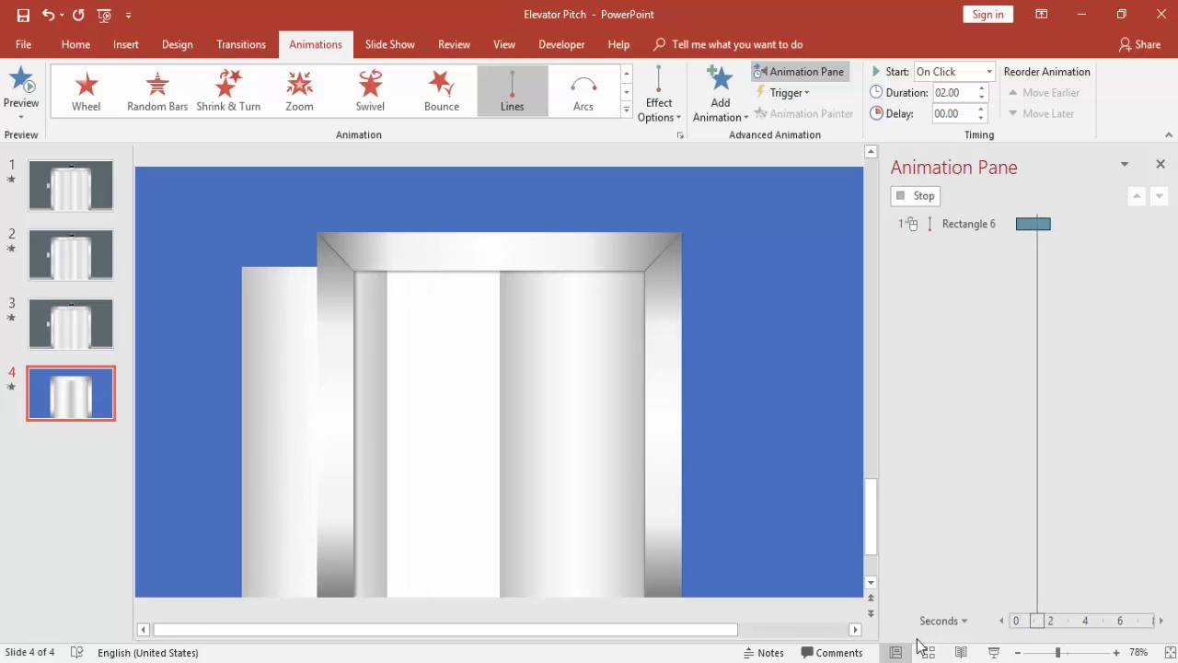
Step: Preview slide 4, then send the left door one layer backward behind the frame
click(993, 653)
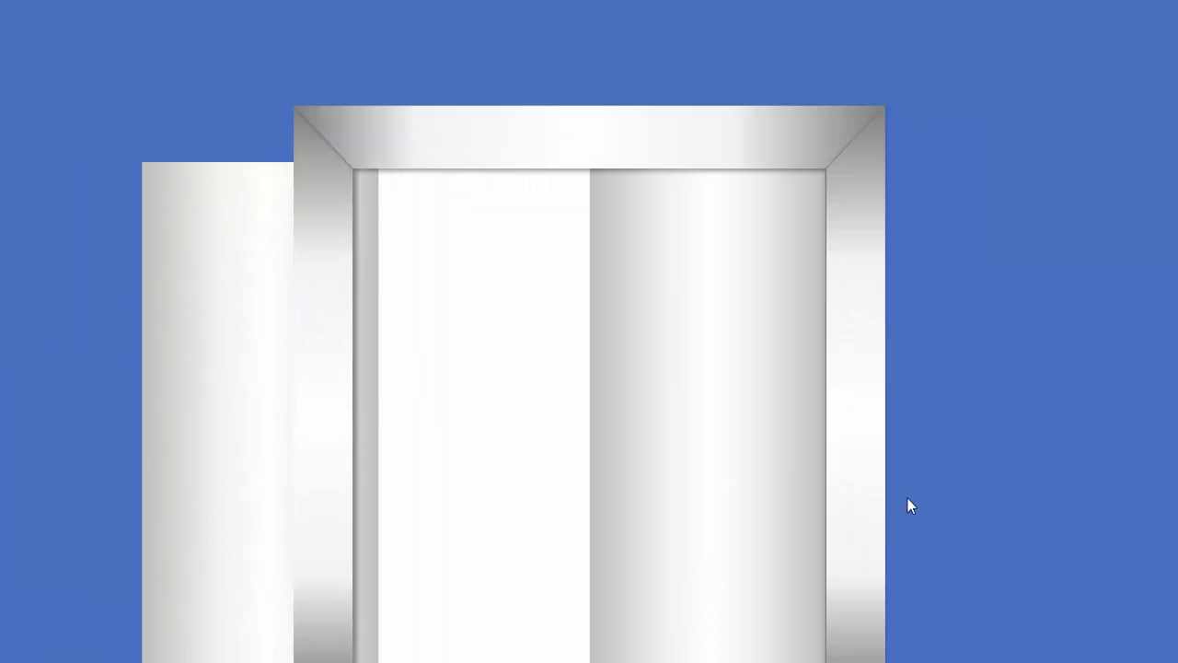
key(Escape)
click(523, 307)
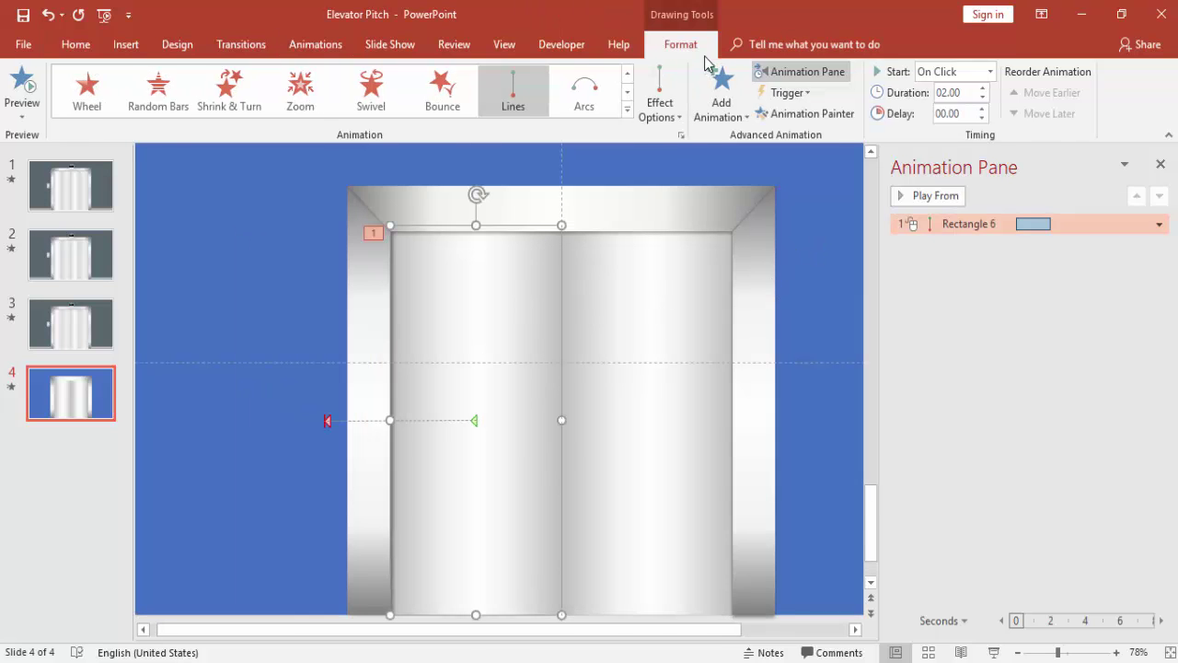
click(681, 45)
click(849, 93)
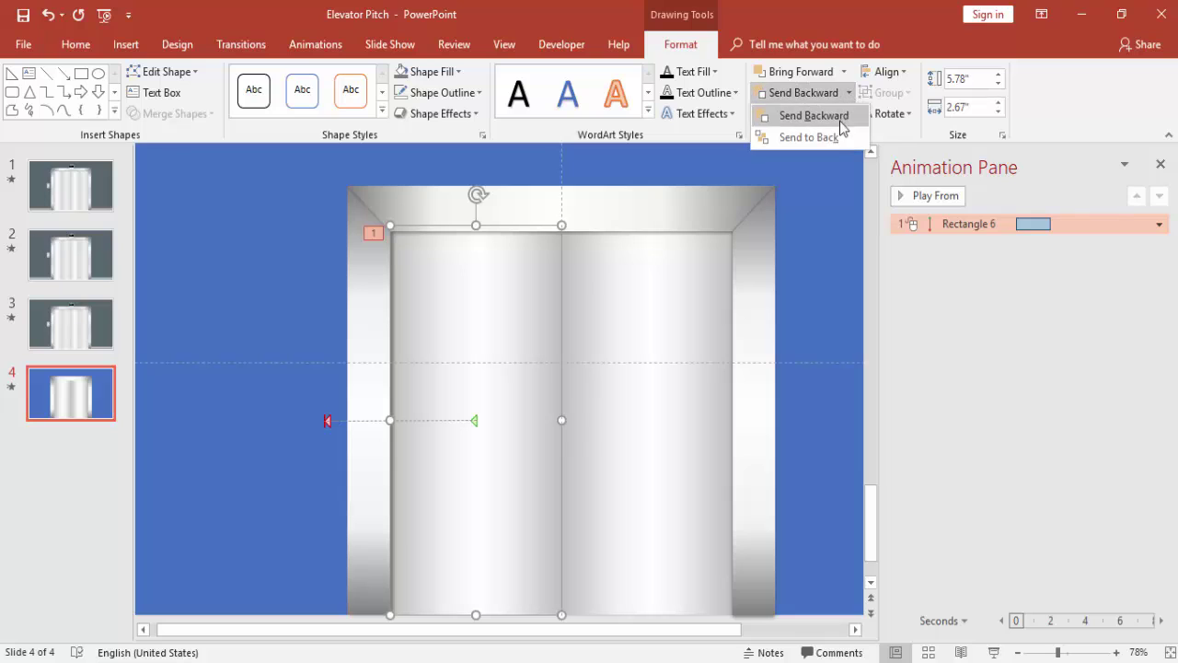
click(808, 136)
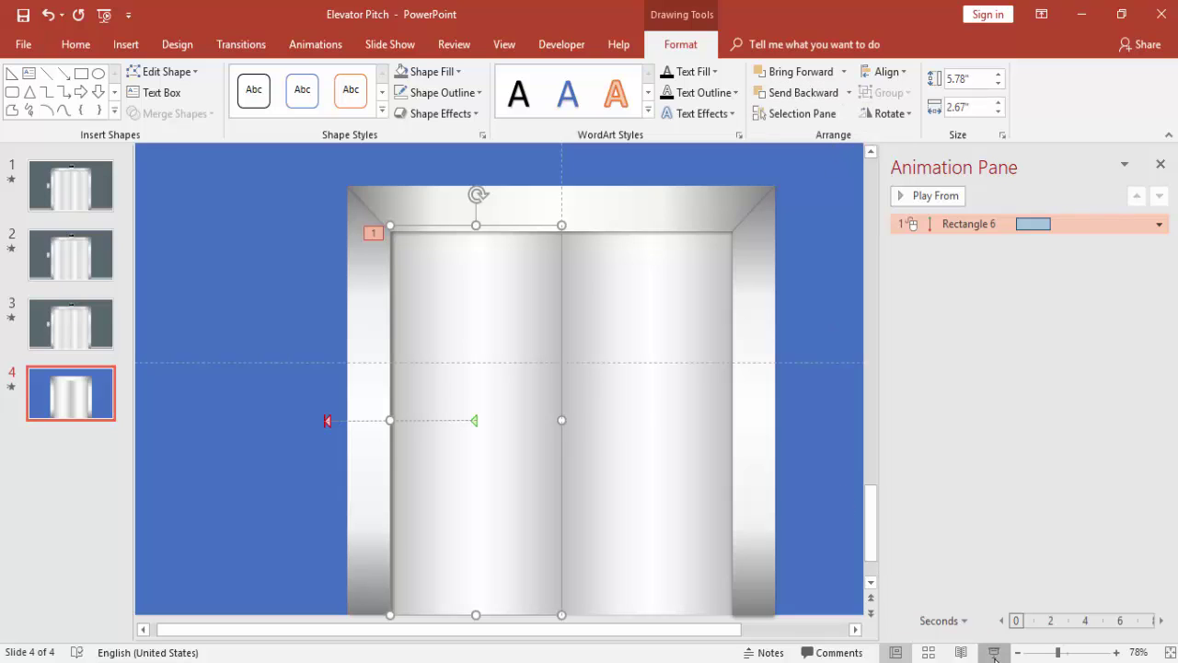
Step: Replay the slide show to confirm the left door slides out of sight
click(992, 652)
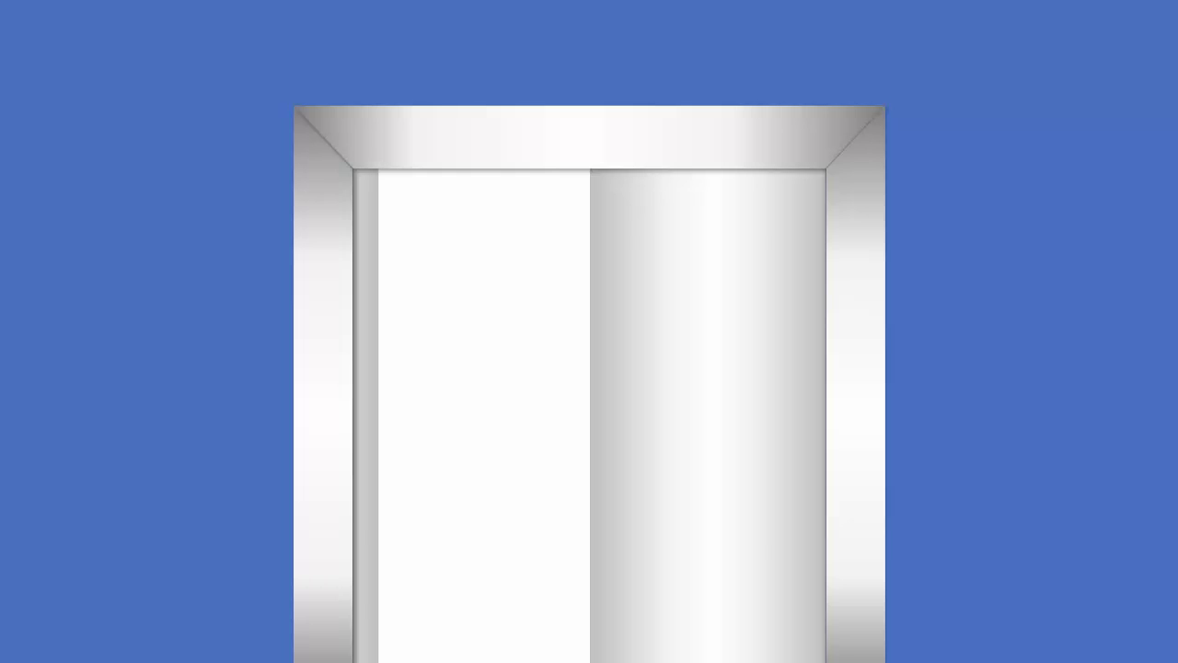
key(Escape)
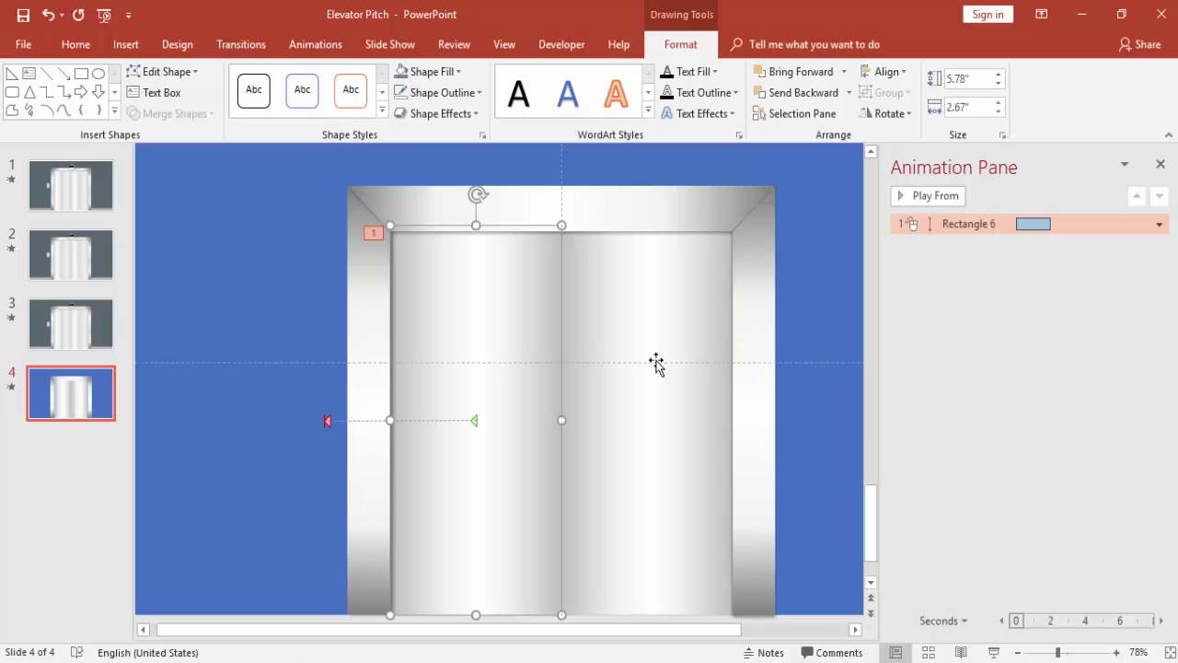
click(643, 331)
click(500, 333)
click(334, 47)
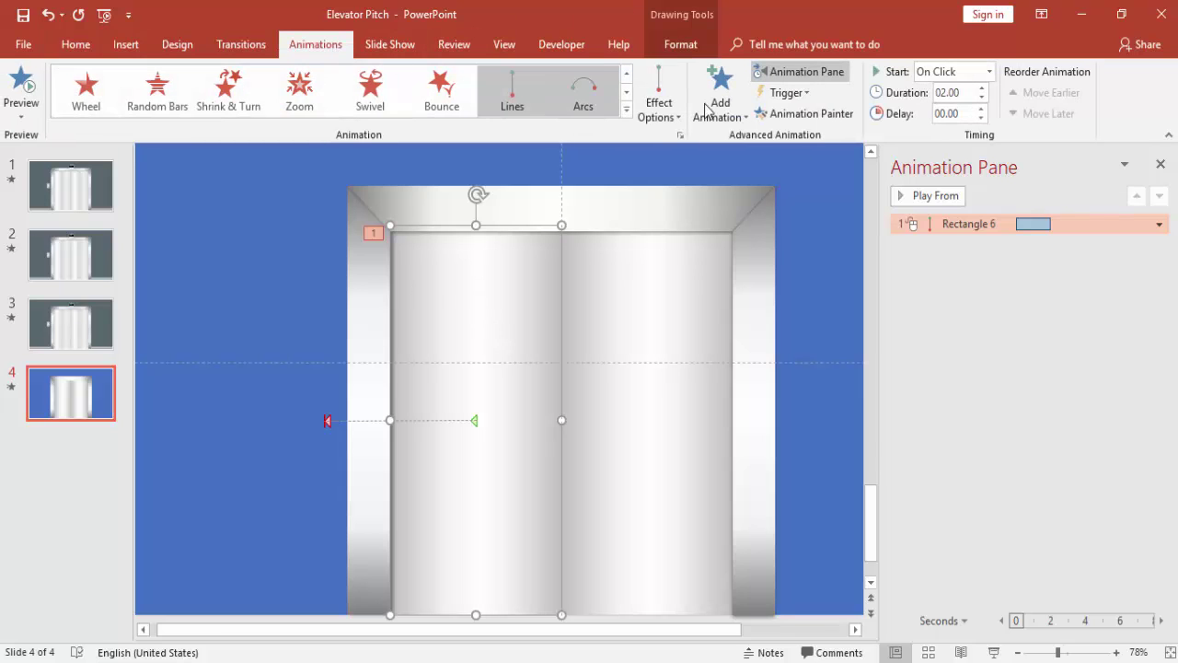
Step: Extend Rectangle 29's motion path so the right door travels past the frame's right side
click(826, 113)
click(675, 328)
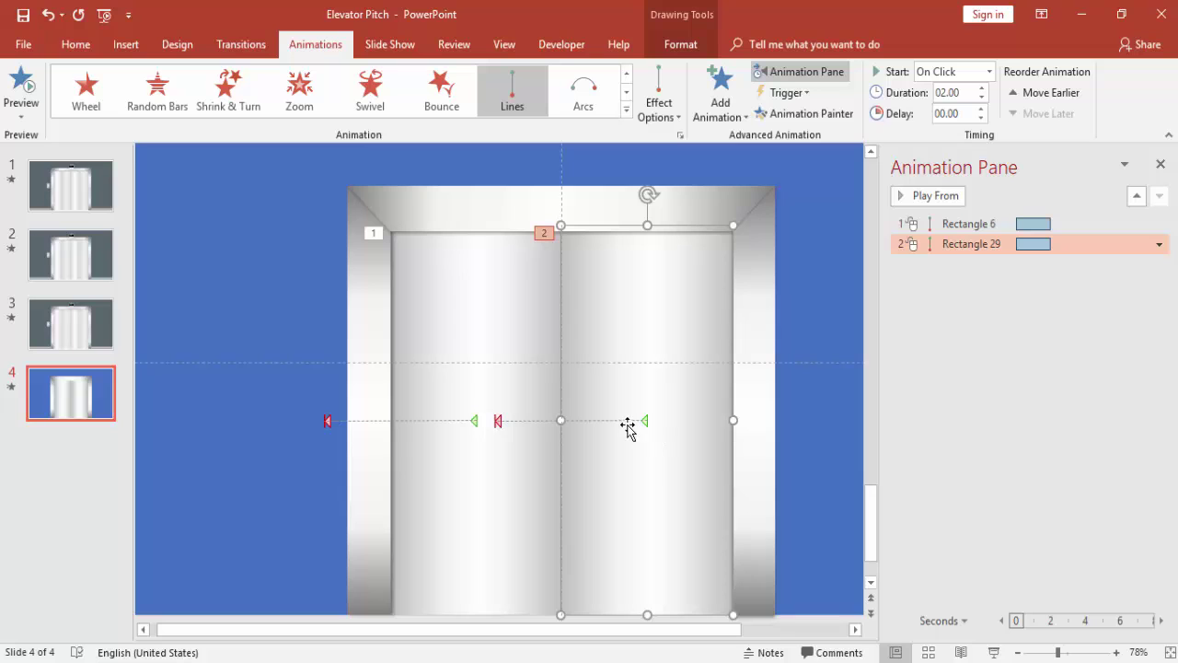
click(497, 421)
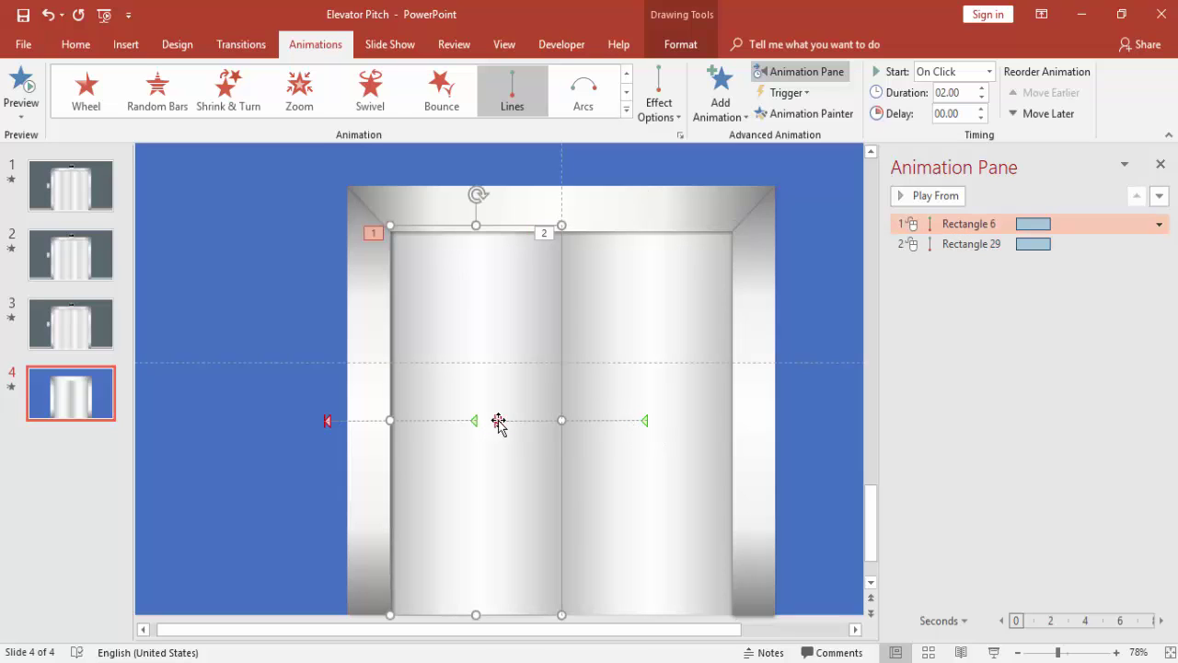
click(498, 421)
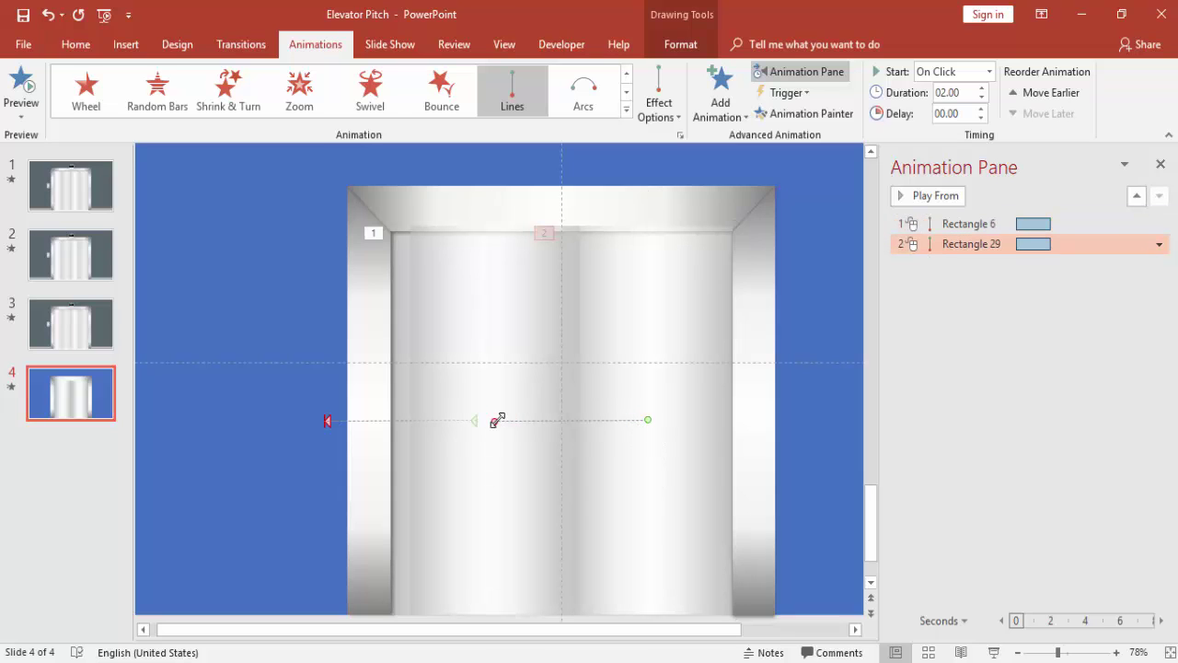
drag(500, 419, 799, 420)
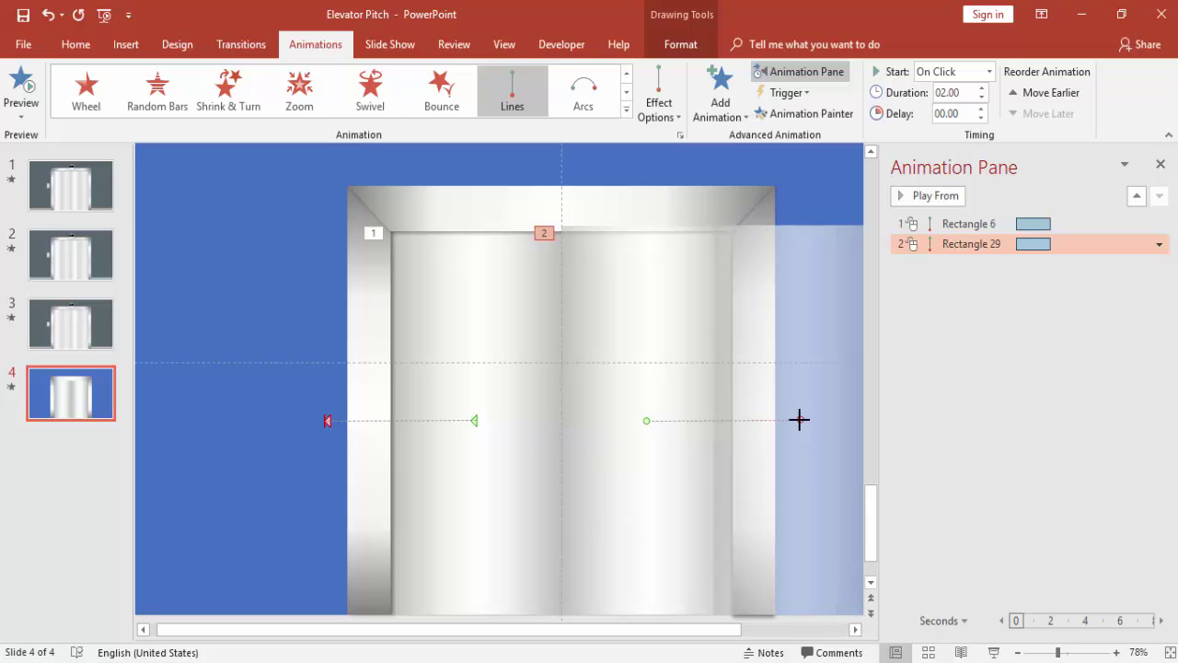
Step: Set the right door's animation to start With Previous and preview both doors opening
click(988, 72)
click(965, 111)
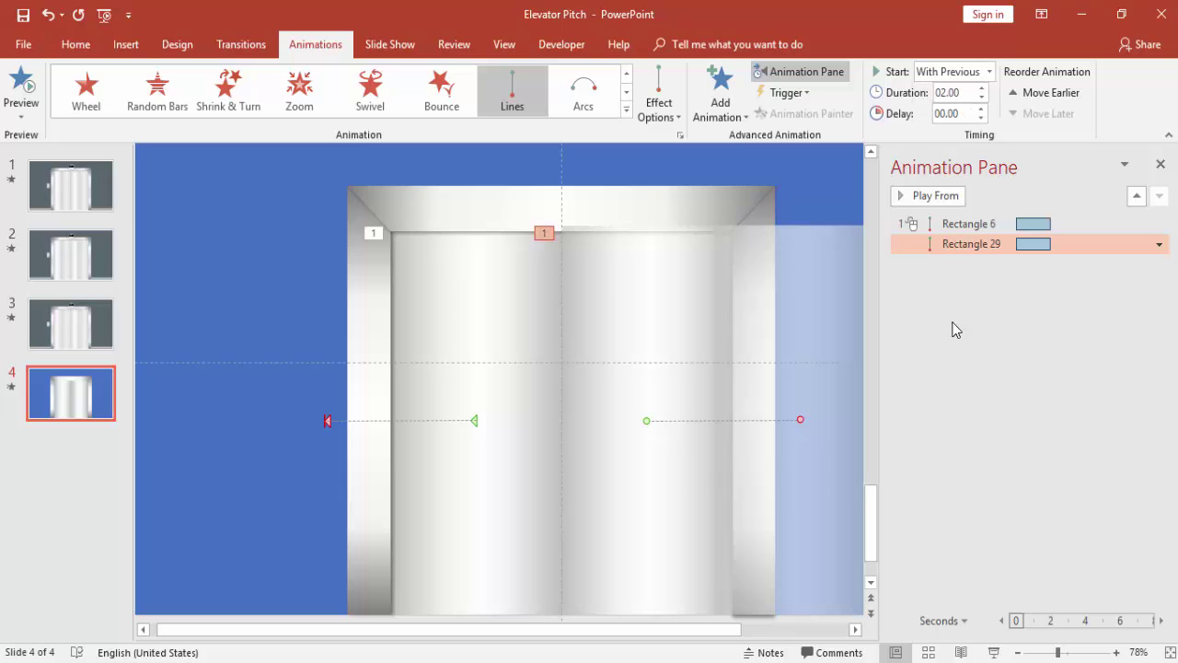
click(994, 652)
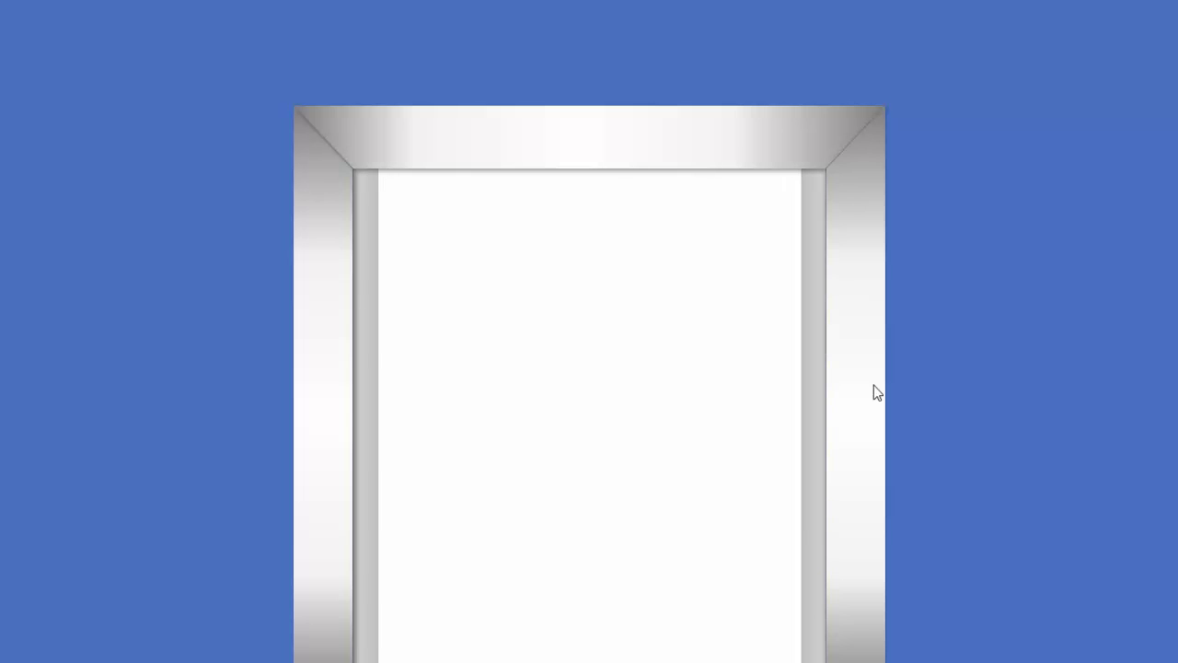
key(Escape)
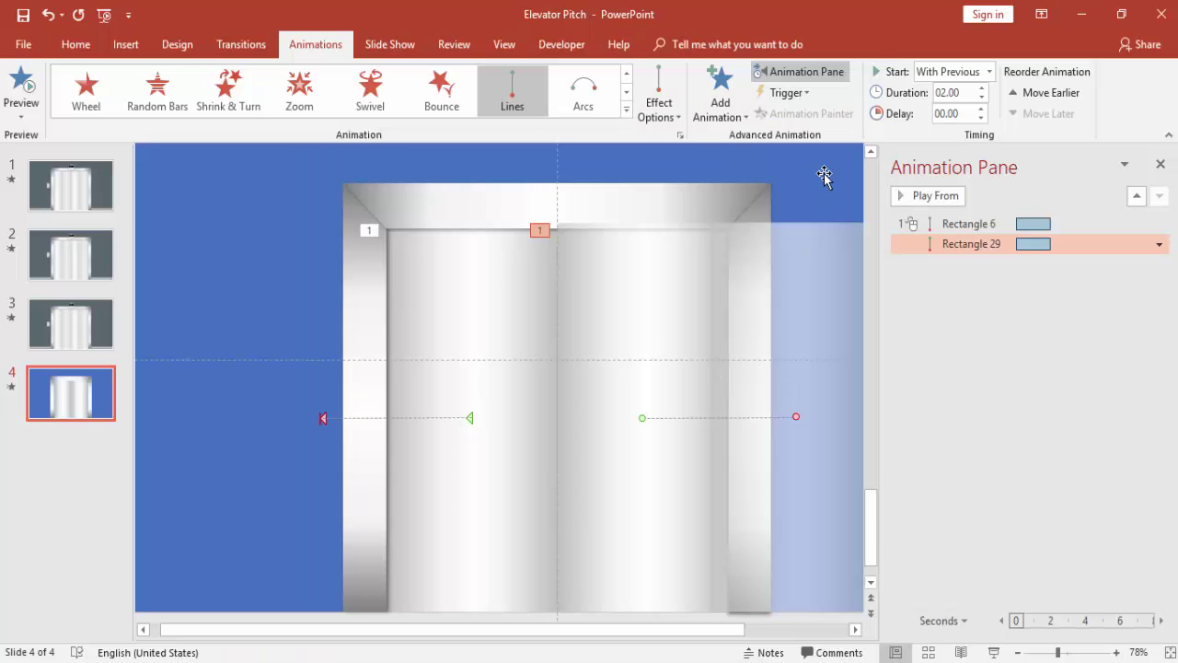
click(822, 182)
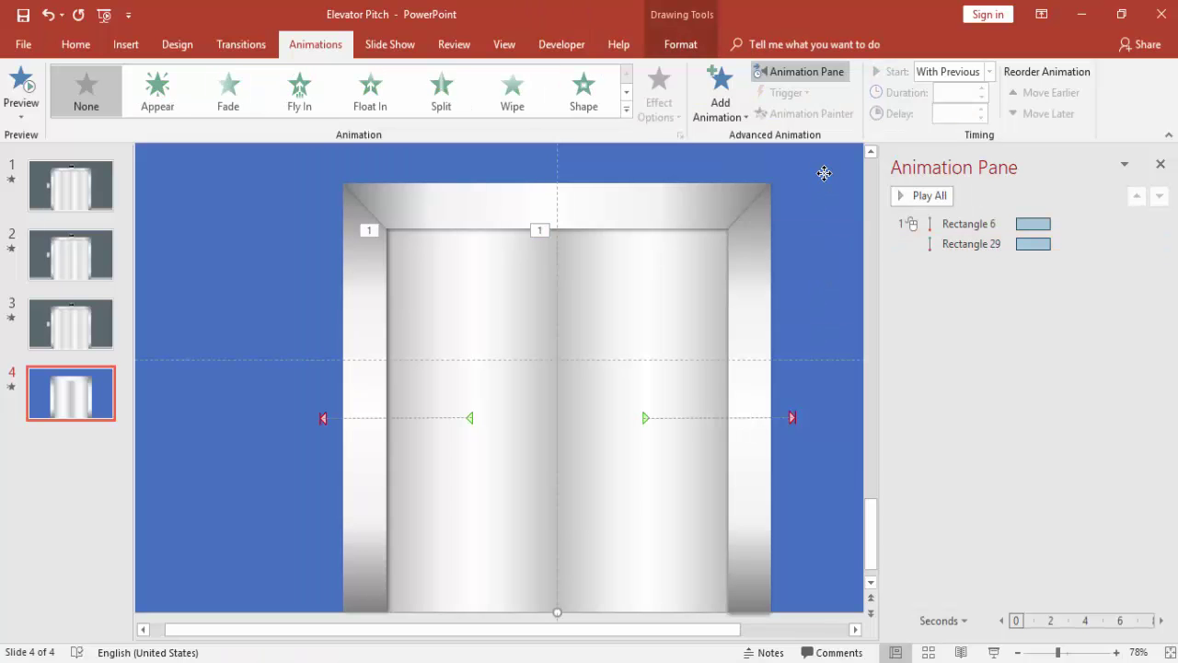
Step: In the Selection Pane, rename the left door Rectangle 6 to Door 1
click(1160, 165)
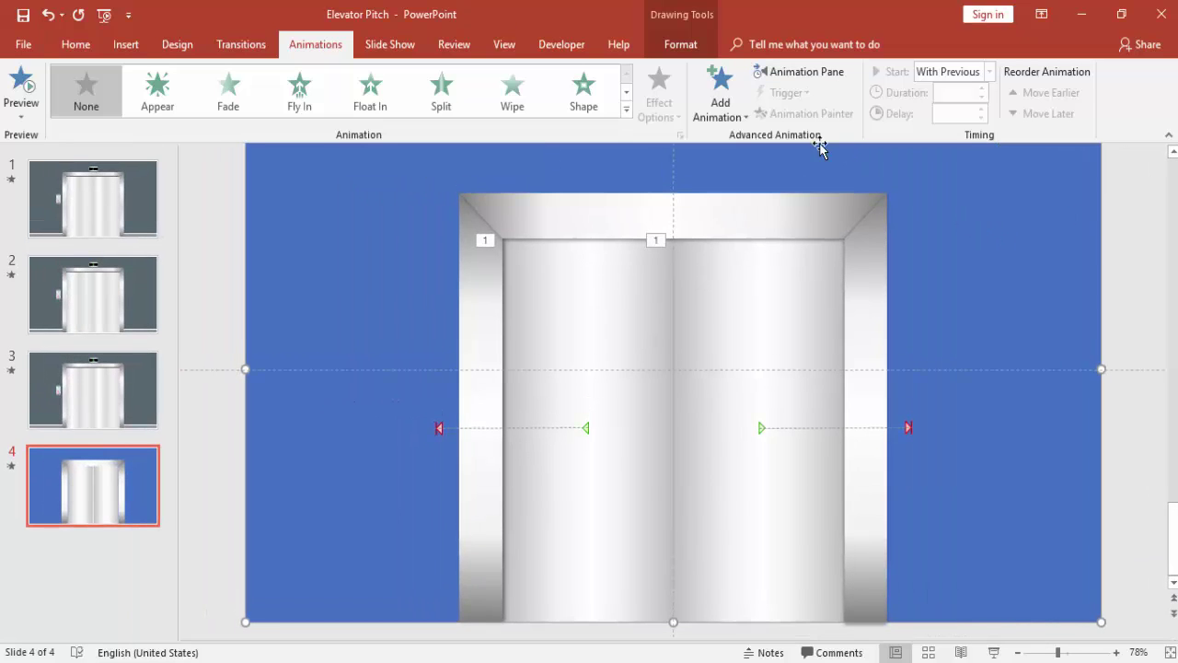
click(612, 313)
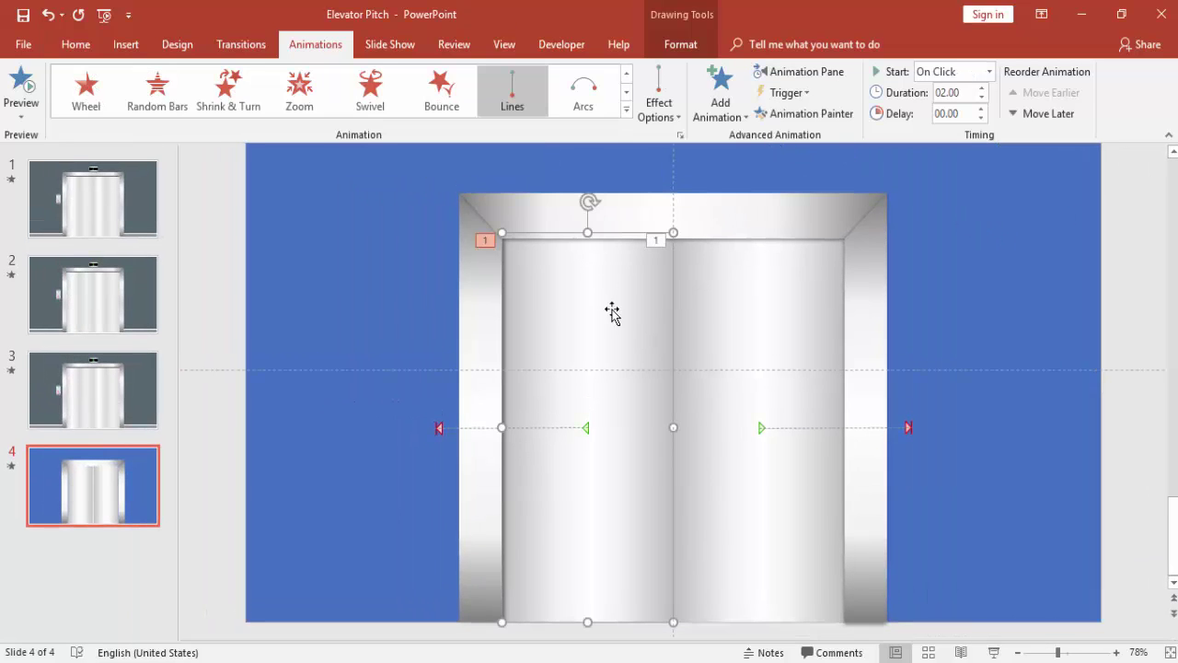
click(74, 46)
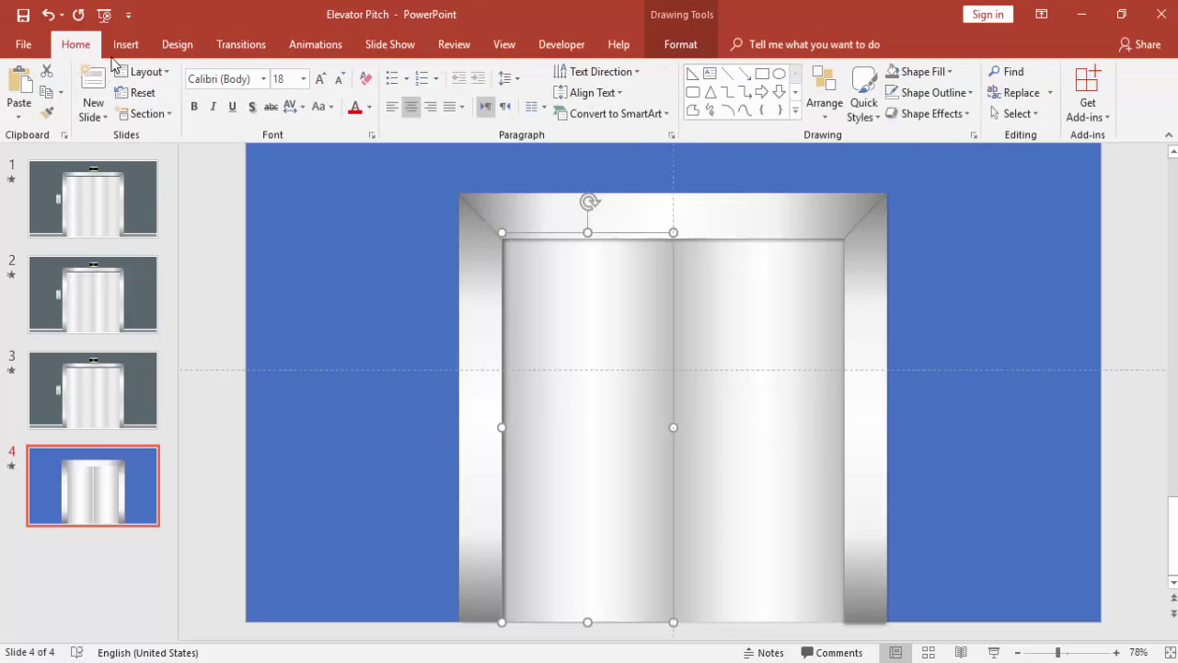
click(1016, 113)
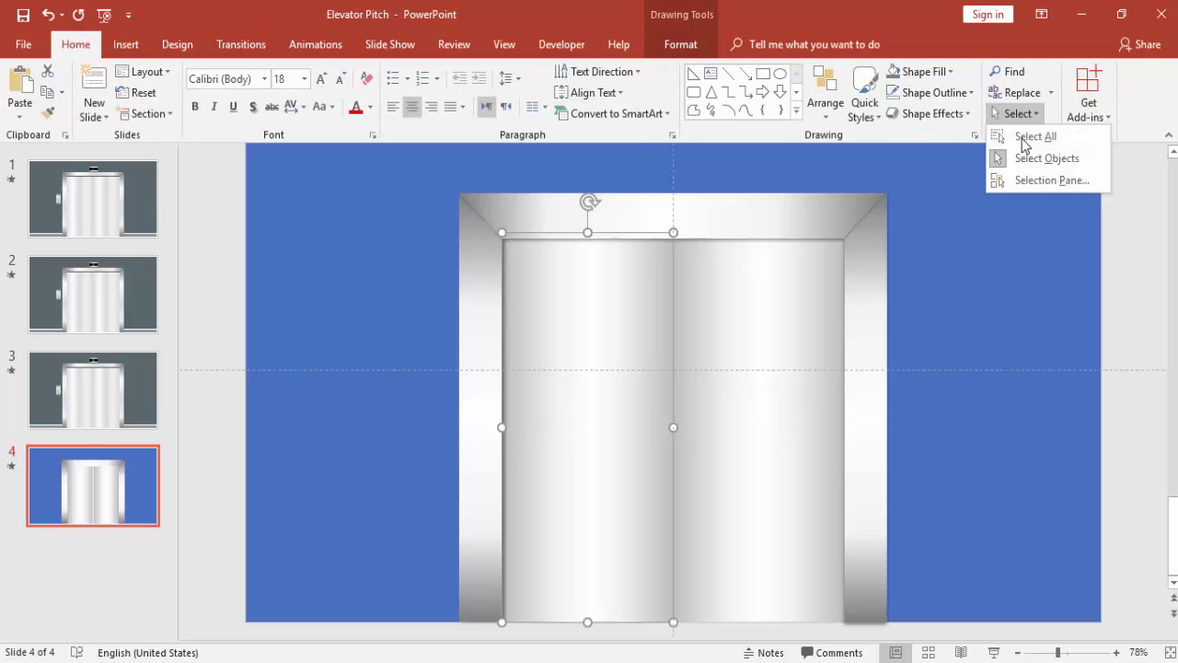
click(1046, 180)
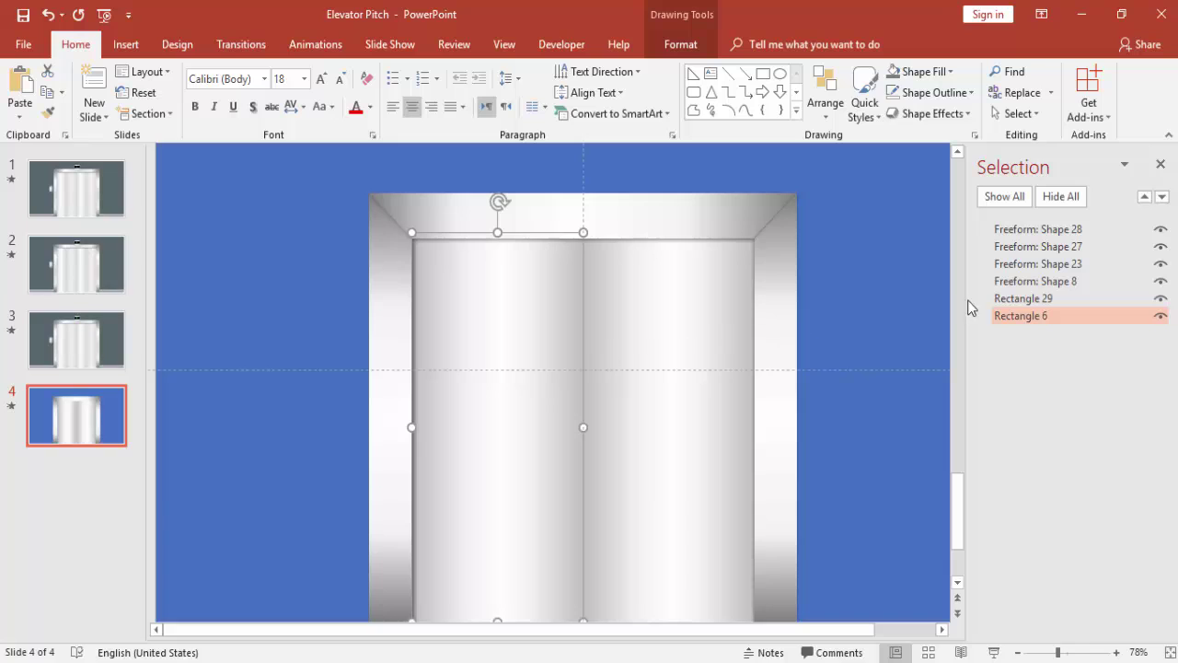
double_click(1017, 315)
drag(1064, 319, 976, 318)
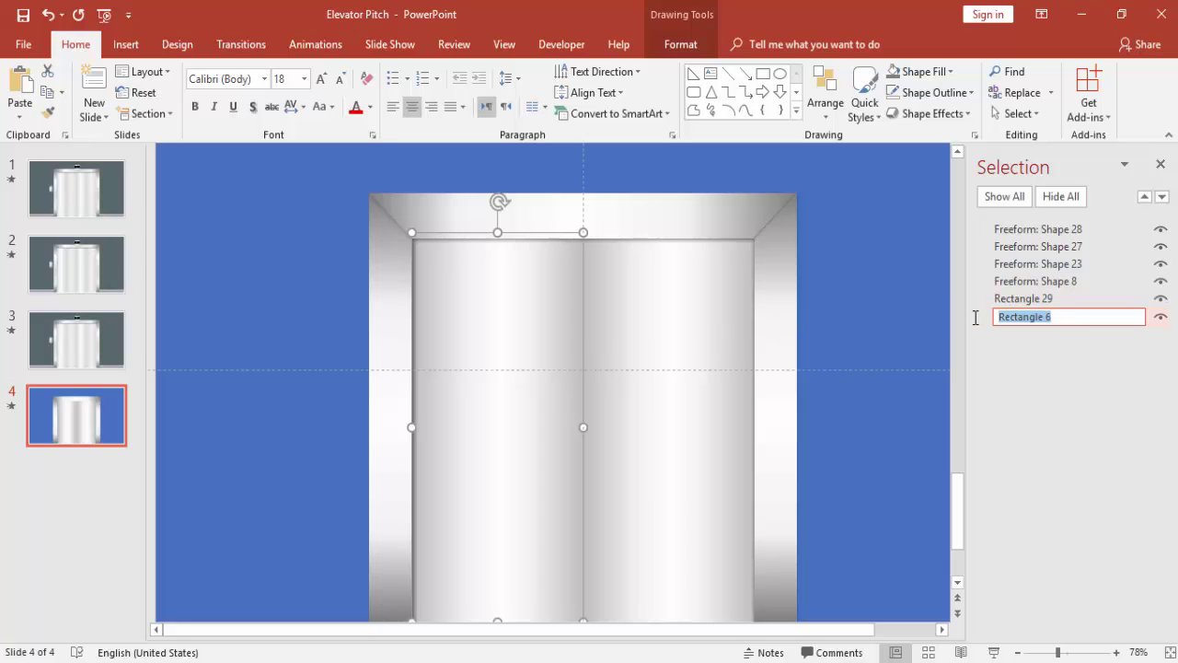
text(Door 1)
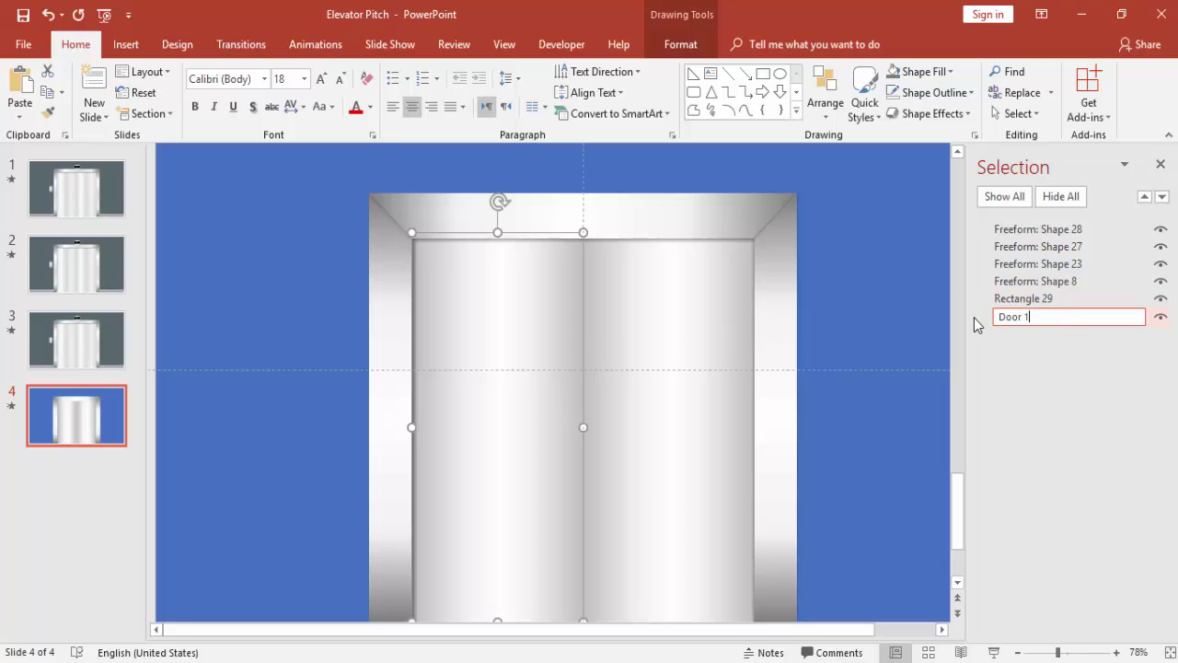
click(704, 312)
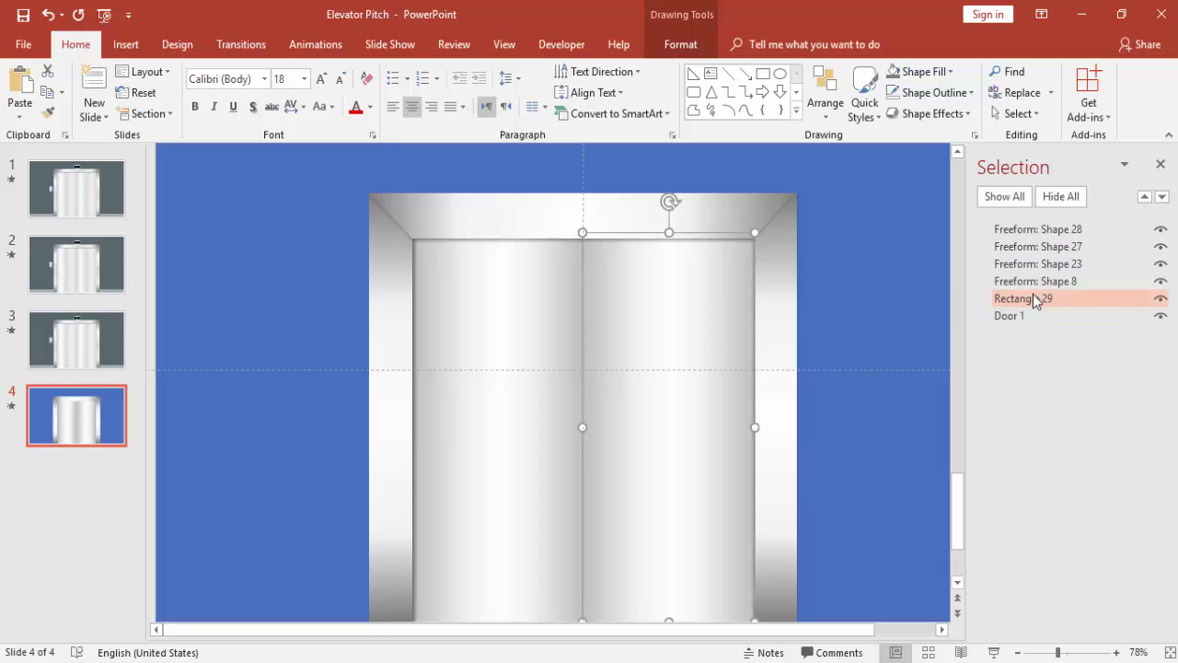
Step: Rename Rectangle 29 to Door 2 and hide it
click(1071, 300)
drag(1073, 299, 985, 296)
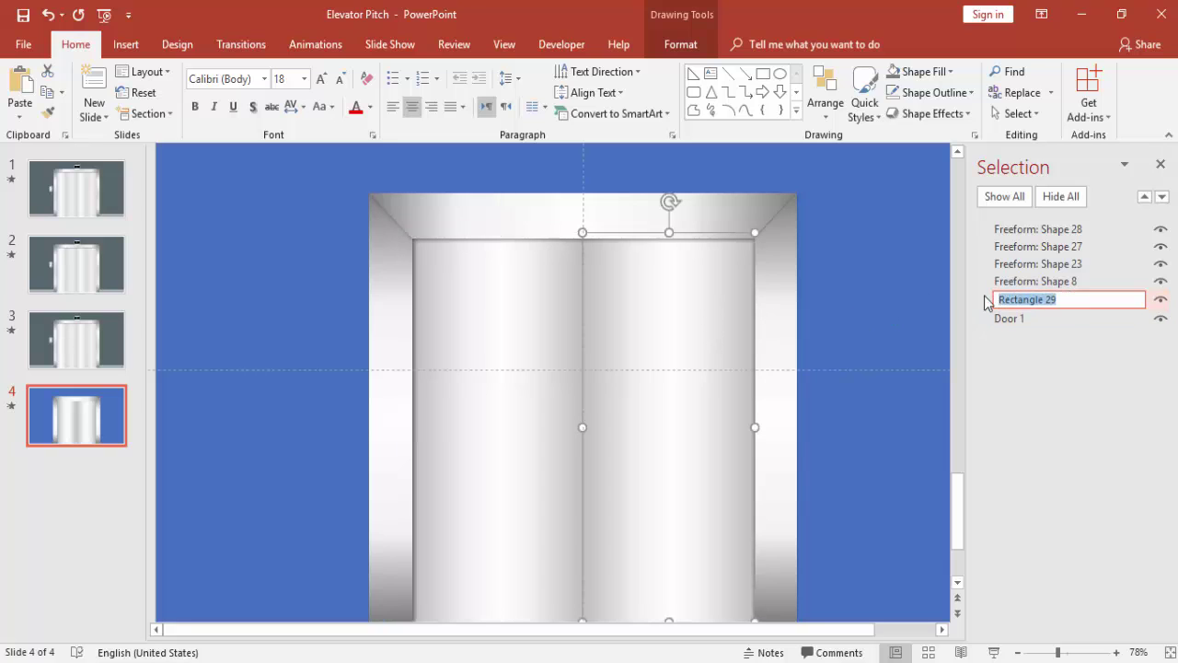
text(Door 2)
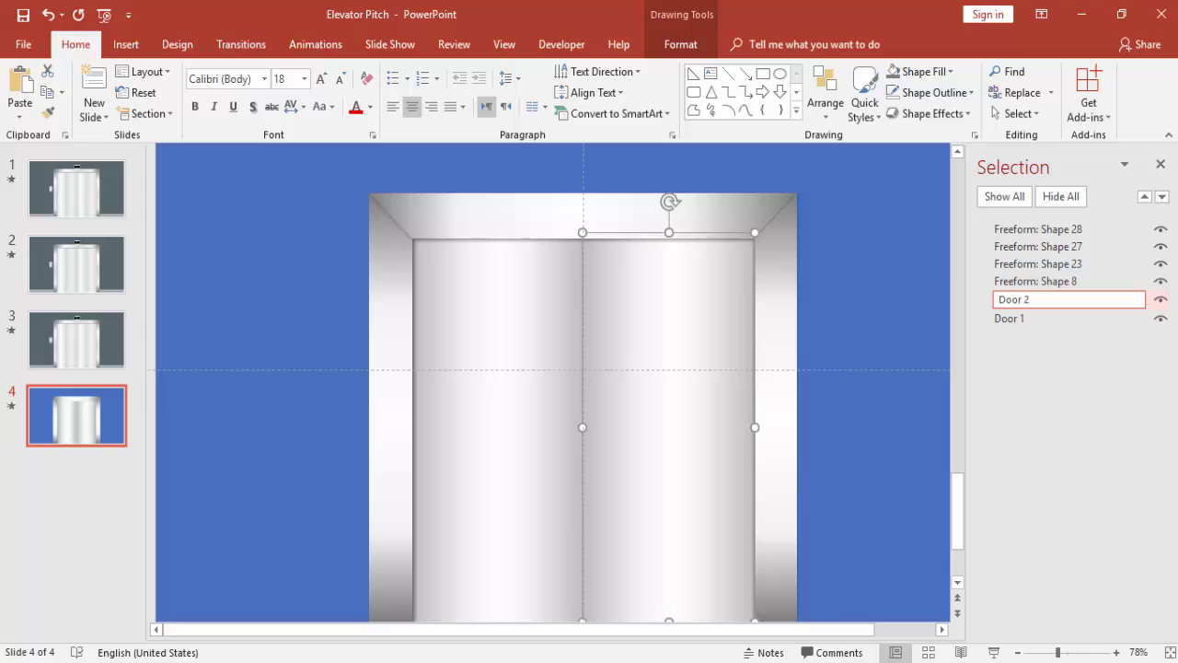
click(921, 264)
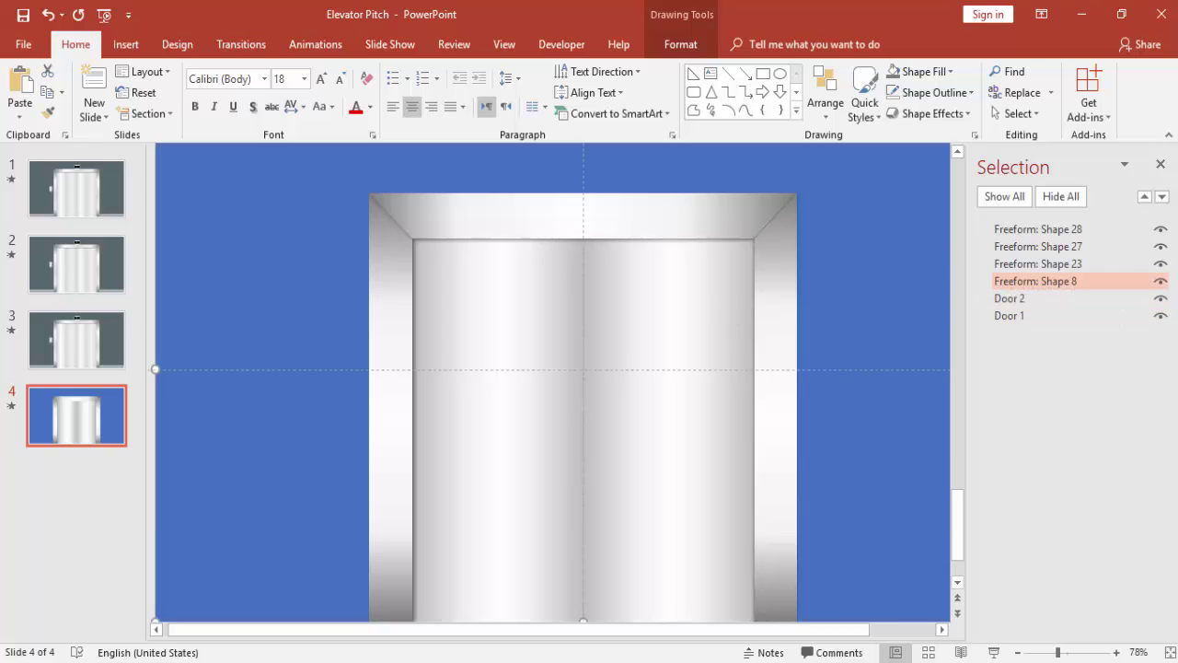
click(1161, 298)
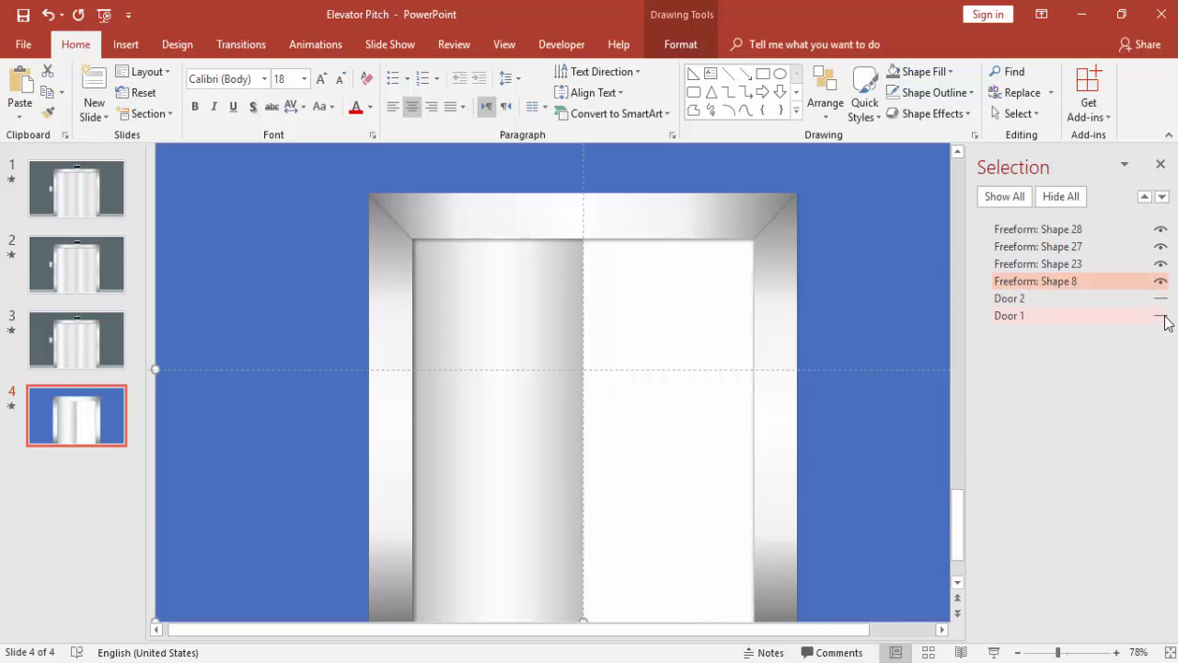
Step: Draw a rectangle in the doorway and narrow it to 2.74" wide
click(126, 44)
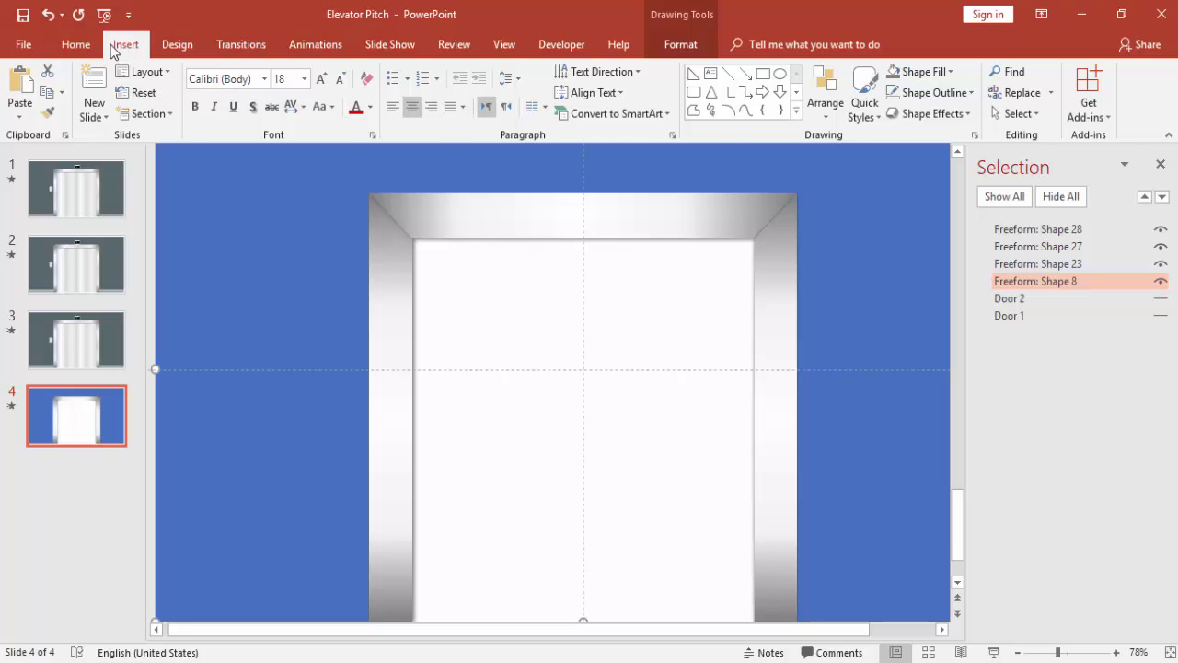
click(296, 115)
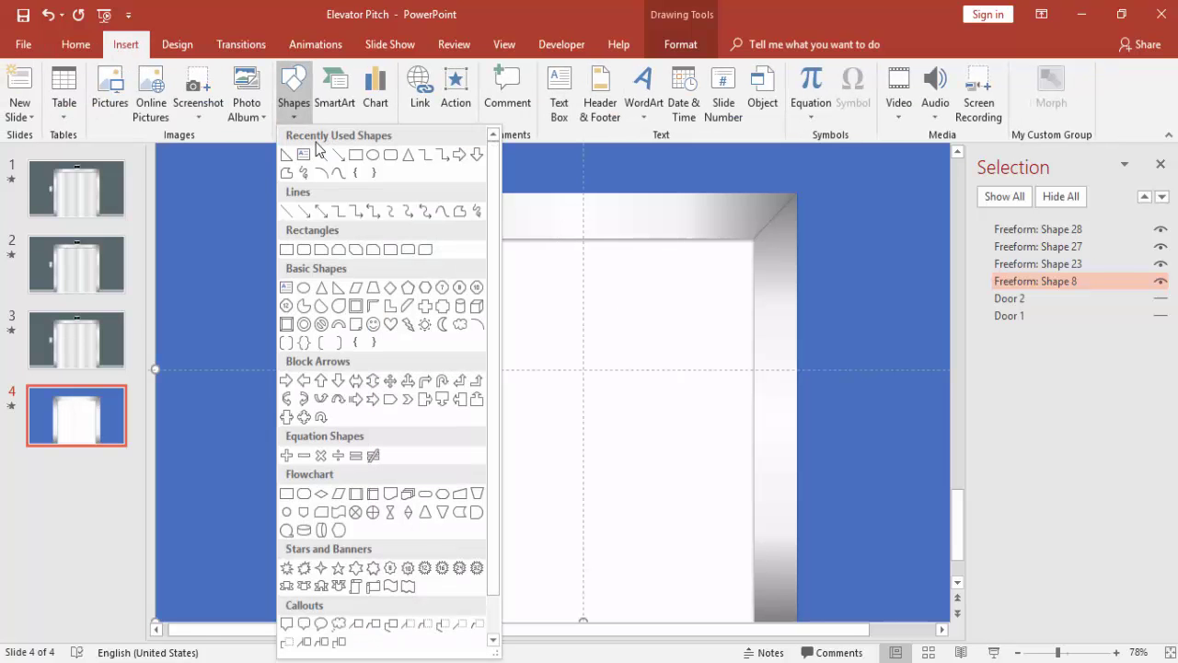
click(355, 156)
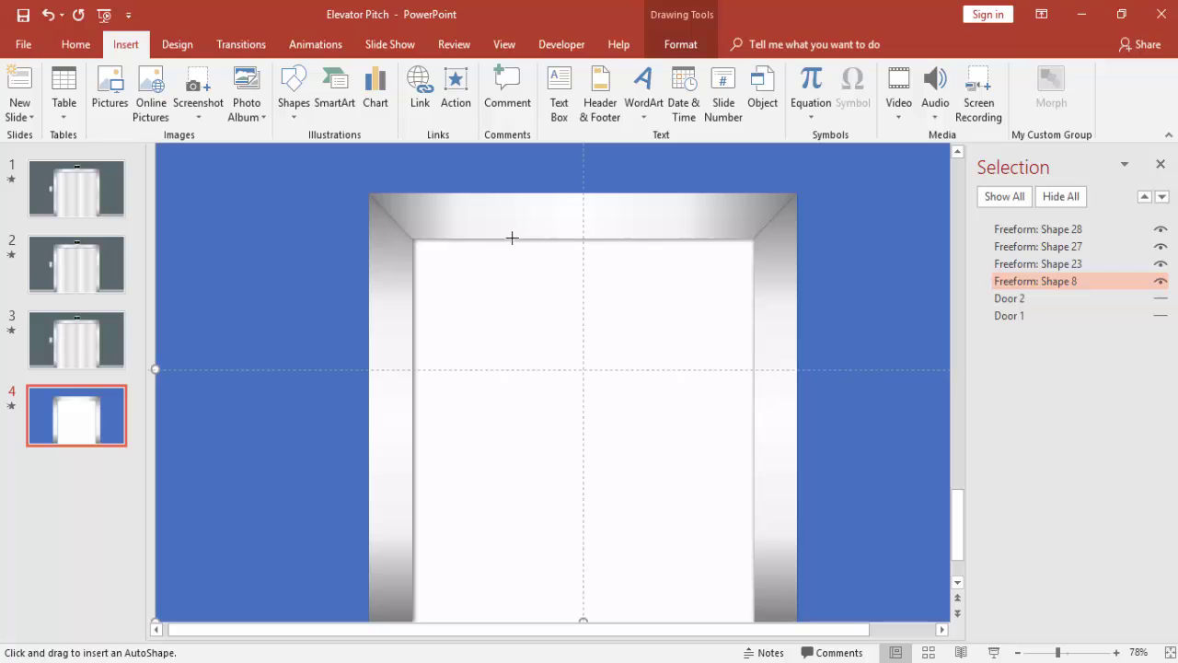
mouse_move(478, 238)
mouse_down()
mouse_move(666, 604)
mouse_move(683, 606)
mouse_up()
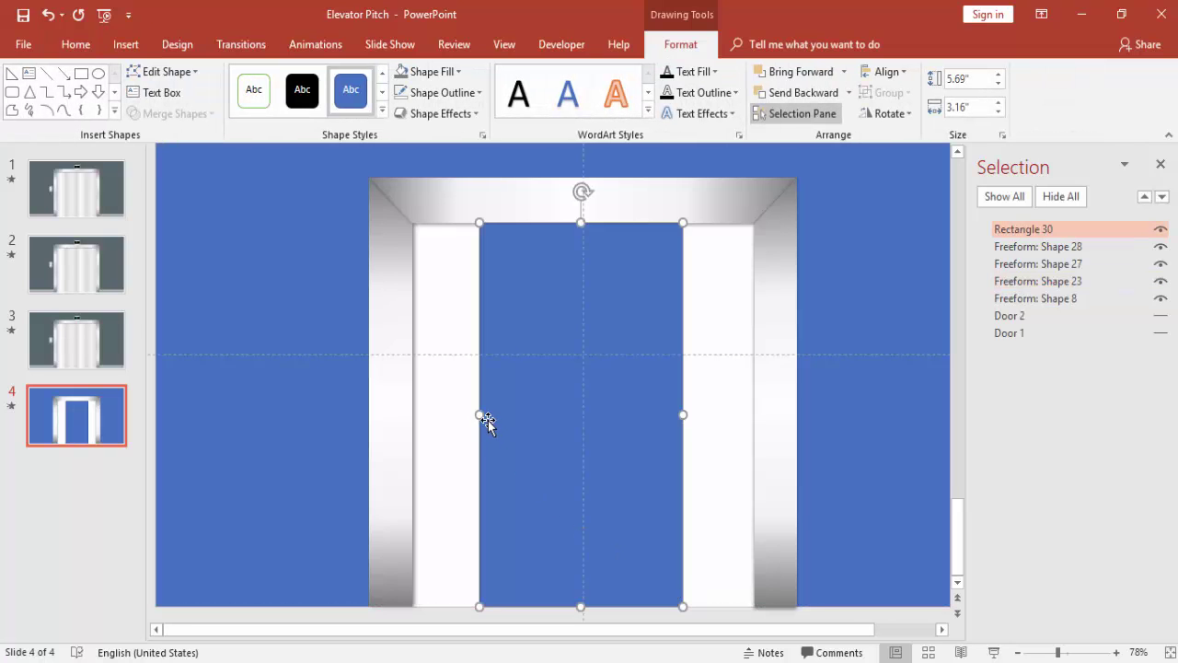
drag(479, 415, 494, 415)
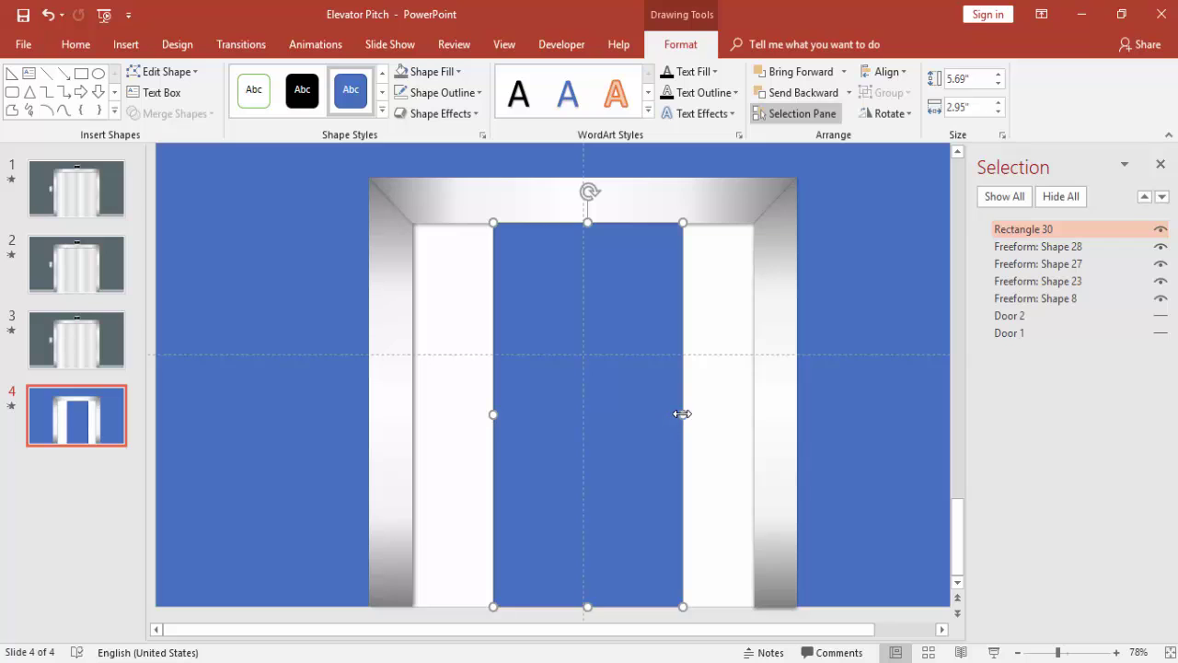
drag(682, 414, 670, 414)
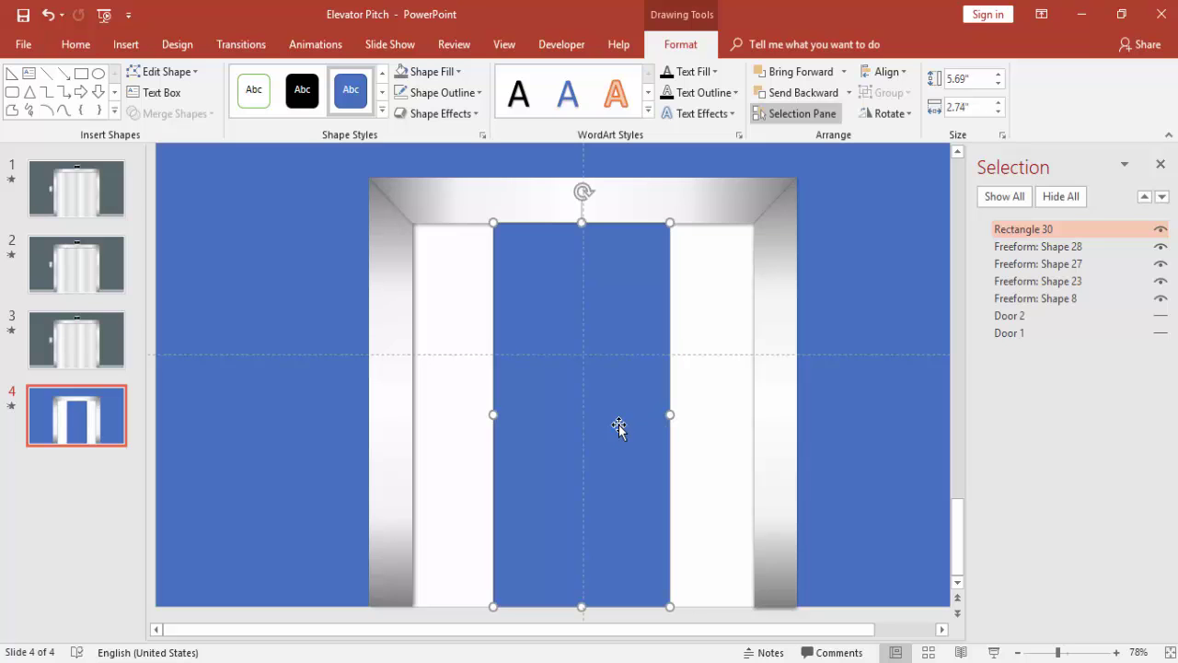
Step: Give the rectangle No Outline and a White, Darker 15% fill
click(443, 92)
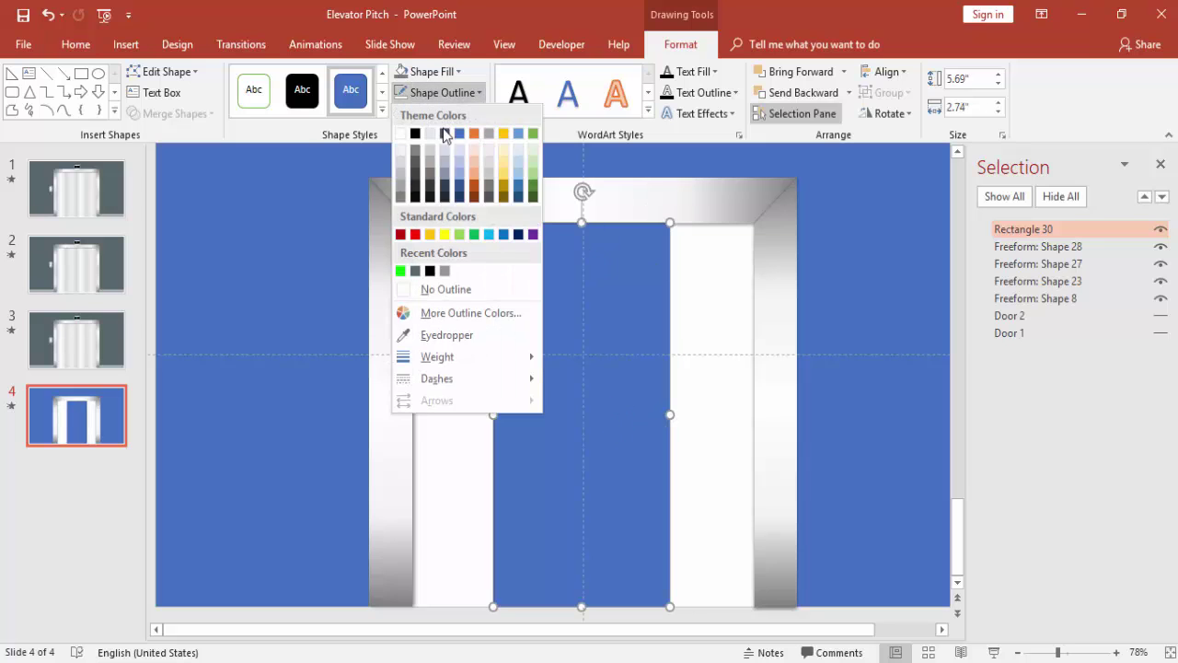
click(449, 293)
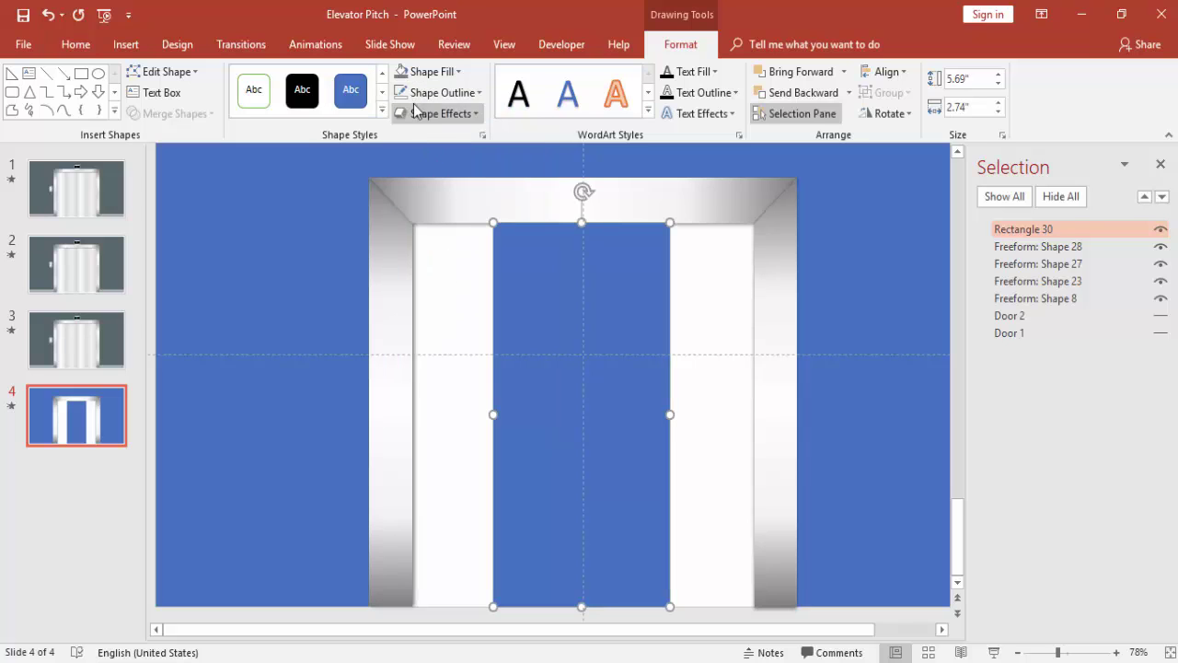
click(429, 71)
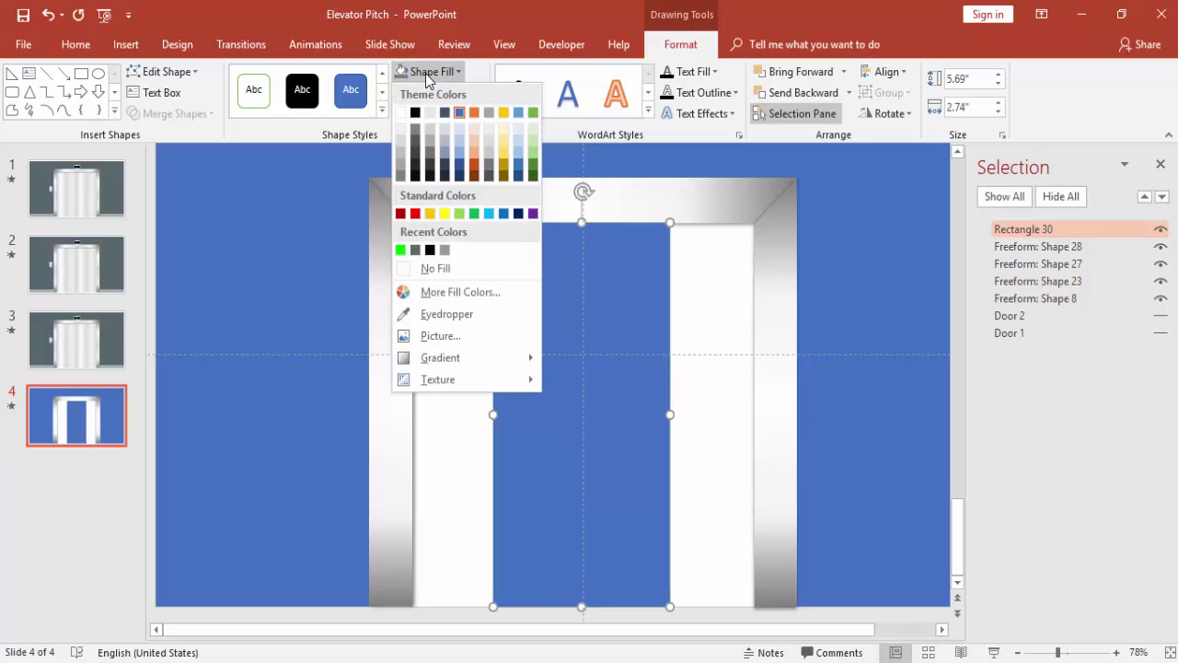
click(404, 147)
click(701, 311)
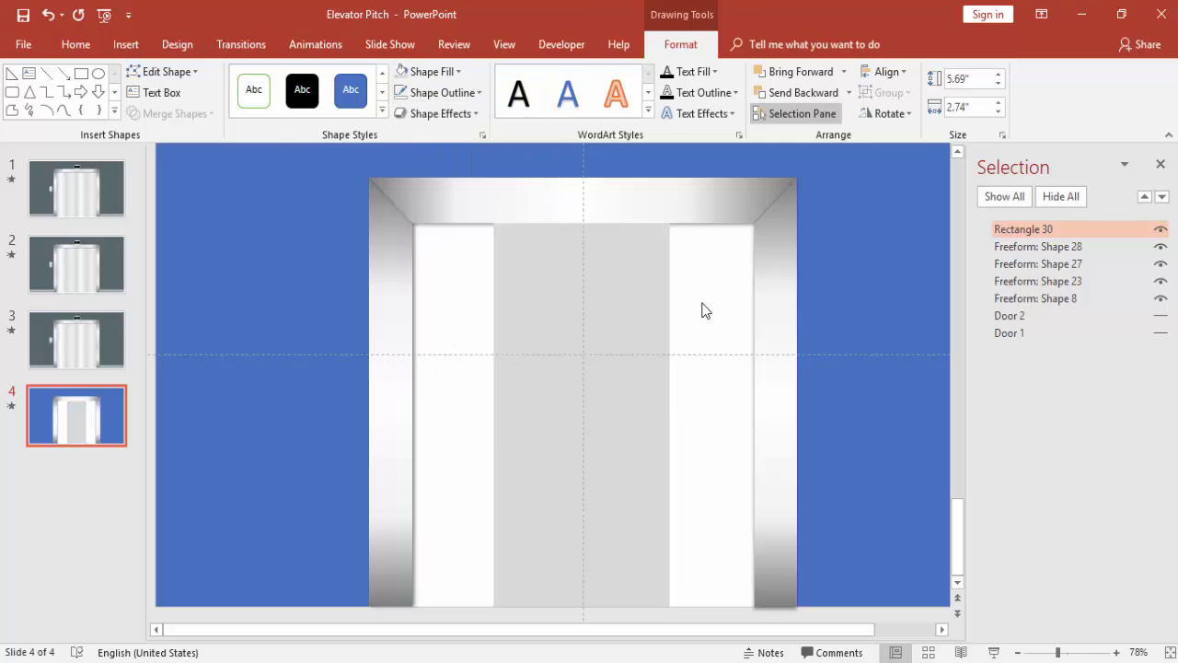
Step: Draw a thin grey Flowchart: Manual Operation trapezoid across the top of the doorway as ceiling
click(126, 44)
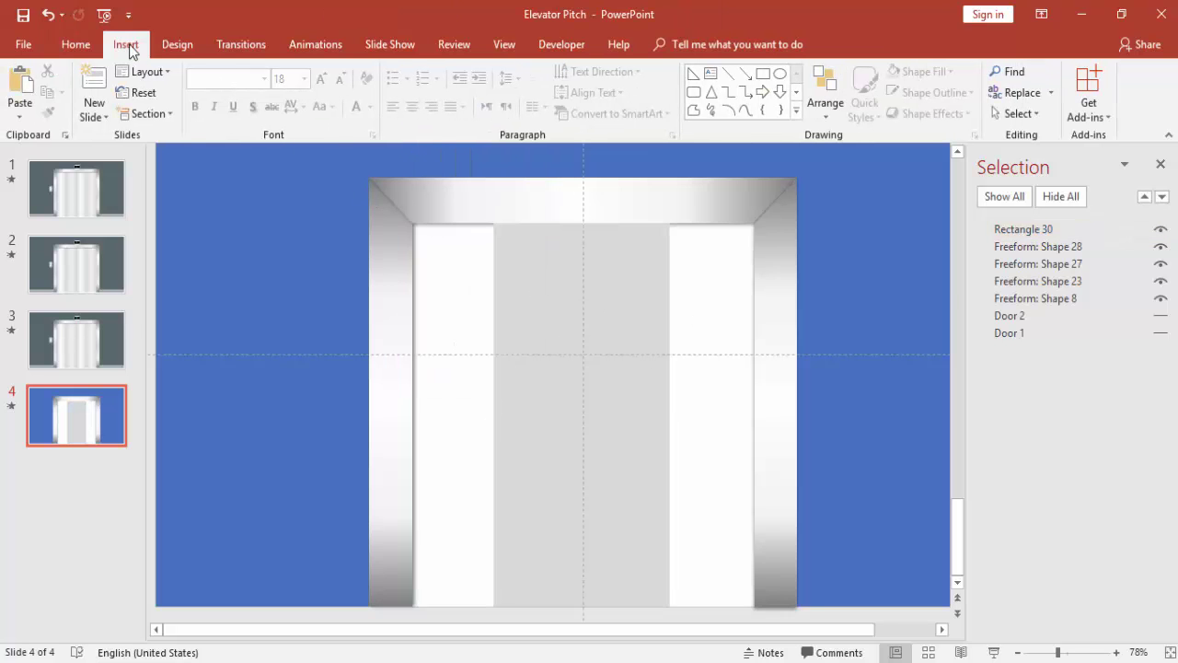
click(293, 102)
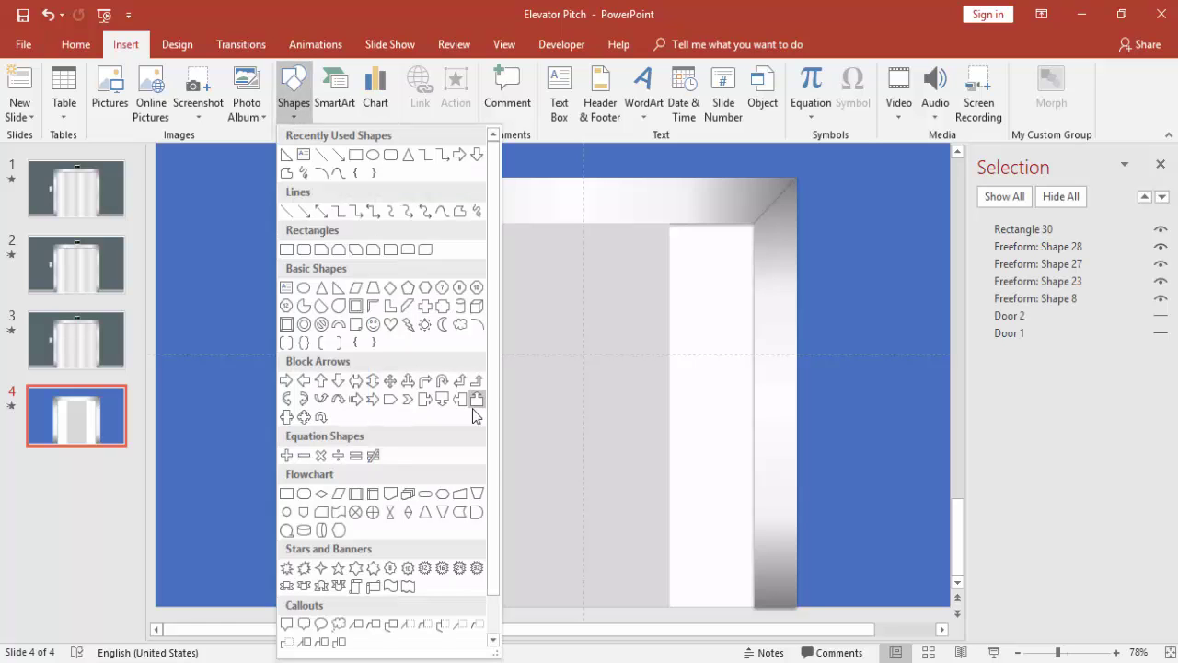
click(477, 495)
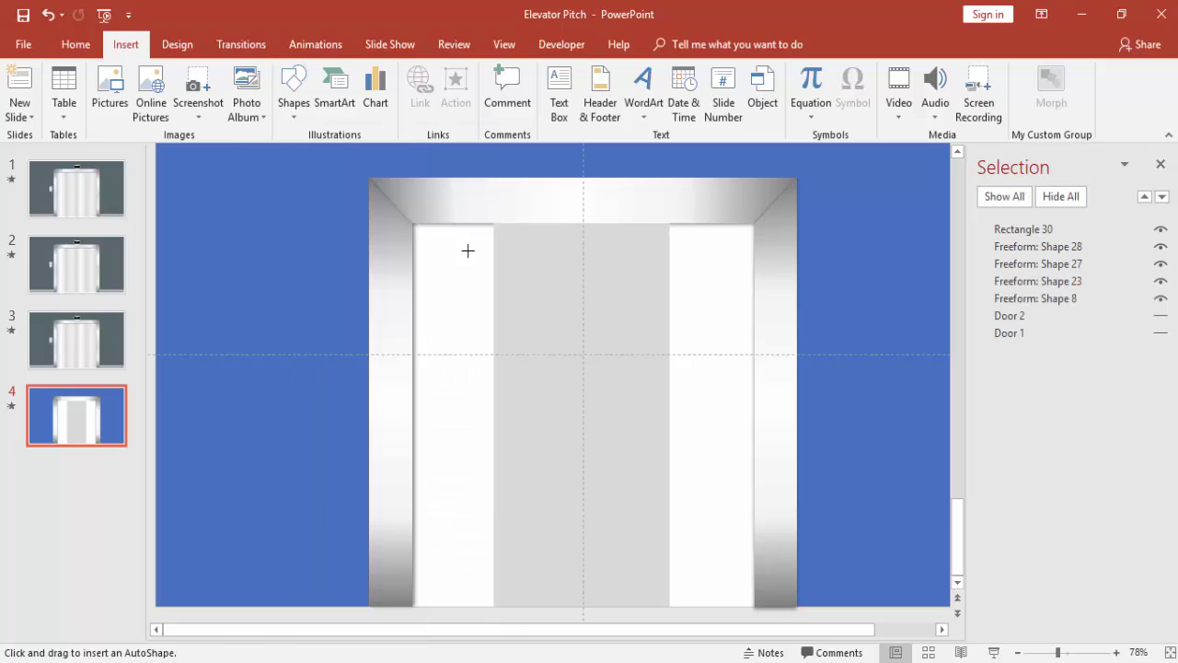
mouse_move(451, 245)
mouse_down()
mouse_move(669, 292)
mouse_move(566, 256)
mouse_move(755, 243)
mouse_up()
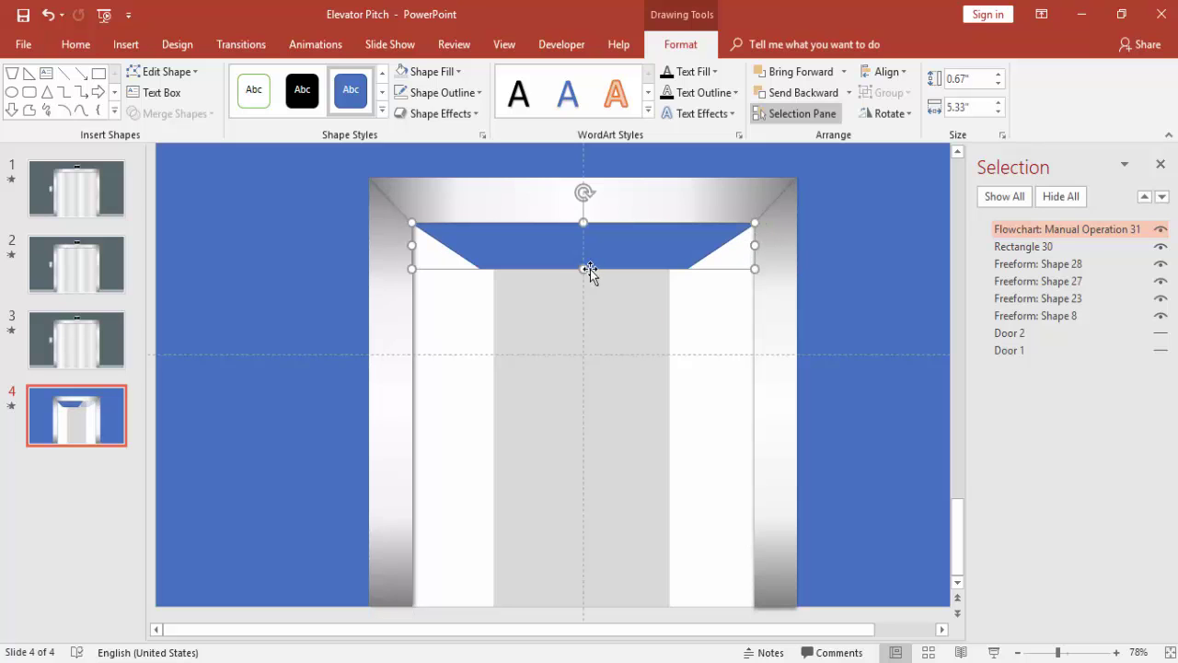
drag(583, 269, 582, 250)
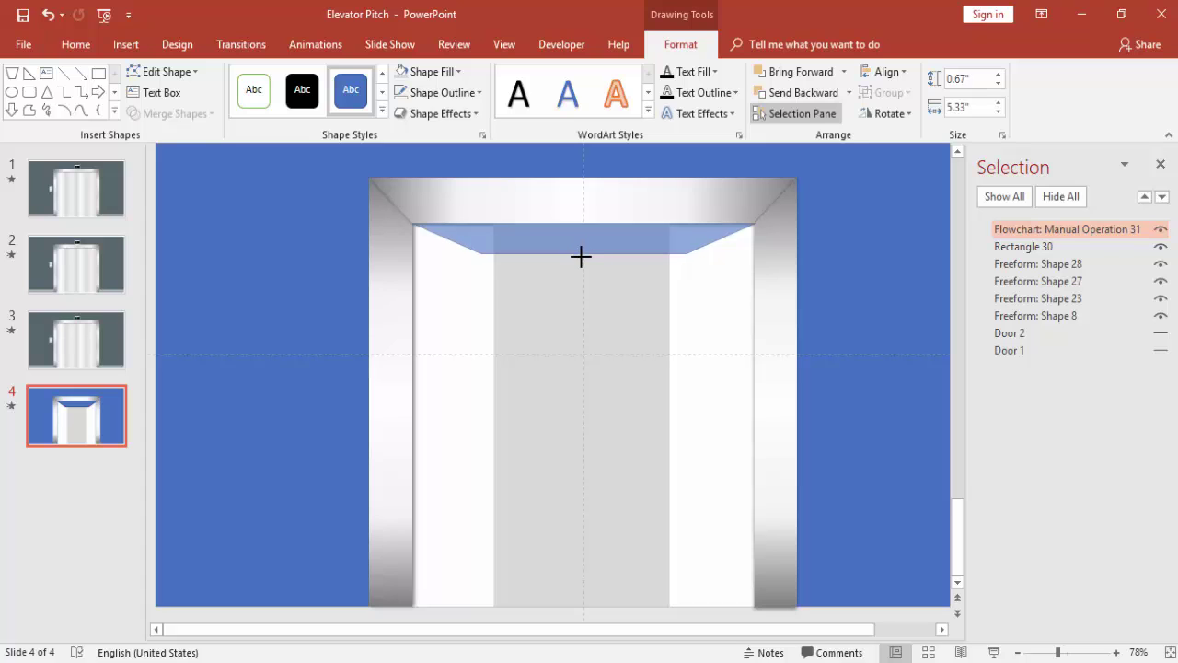
drag(581, 251, 579, 257)
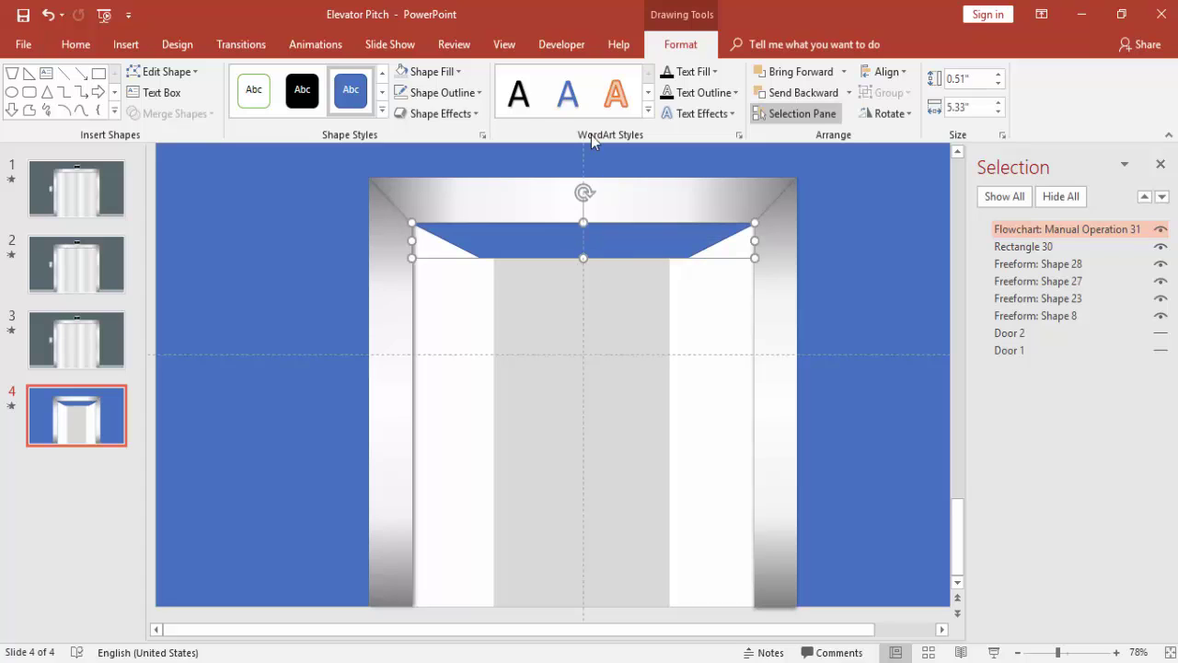
click(437, 72)
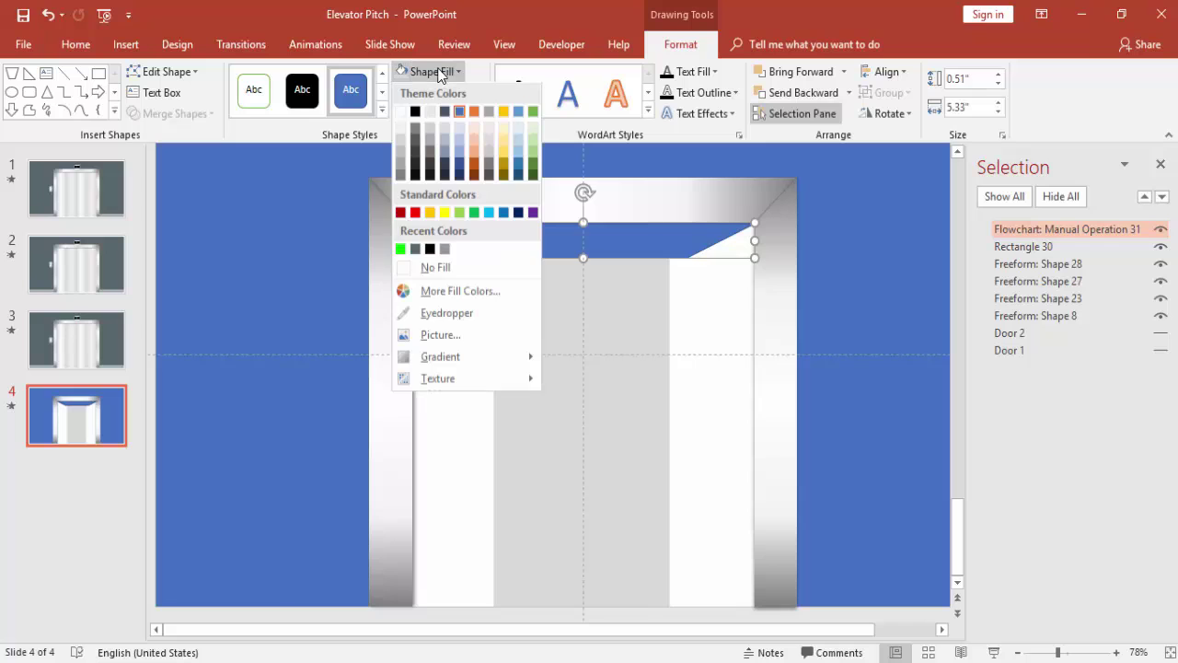
click(414, 131)
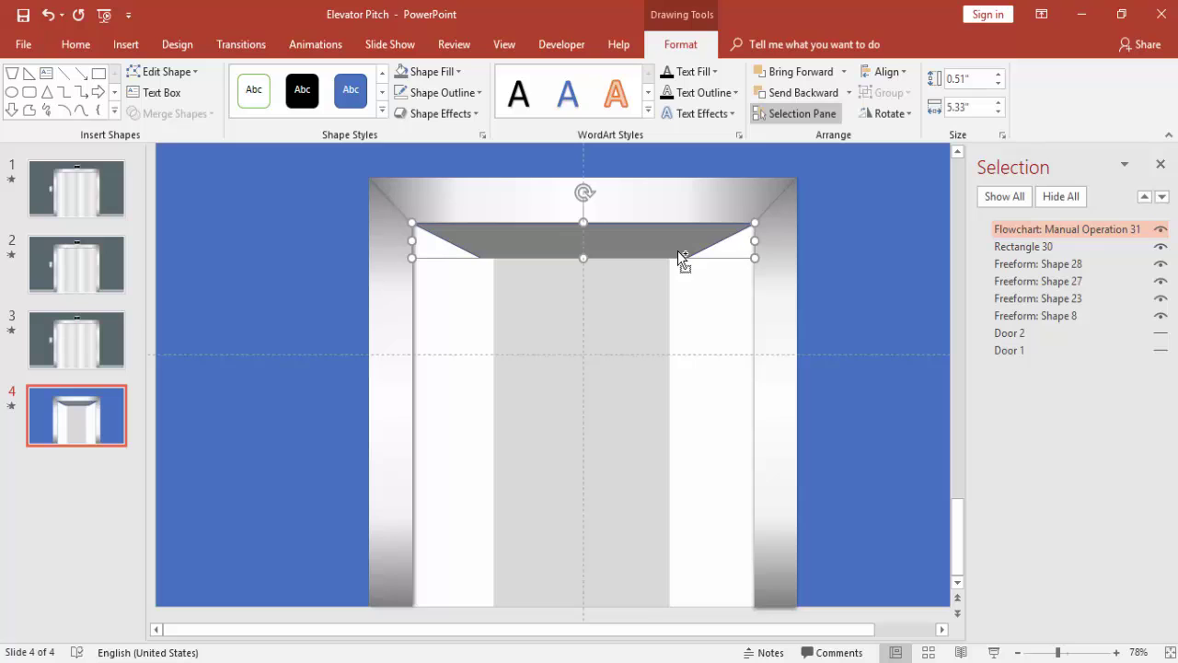
Step: Duplicate the ceiling, remove both outlines, and flip the copy vertically into the doorway floor
key(ctrl+d)
drag(678, 251, 666, 401)
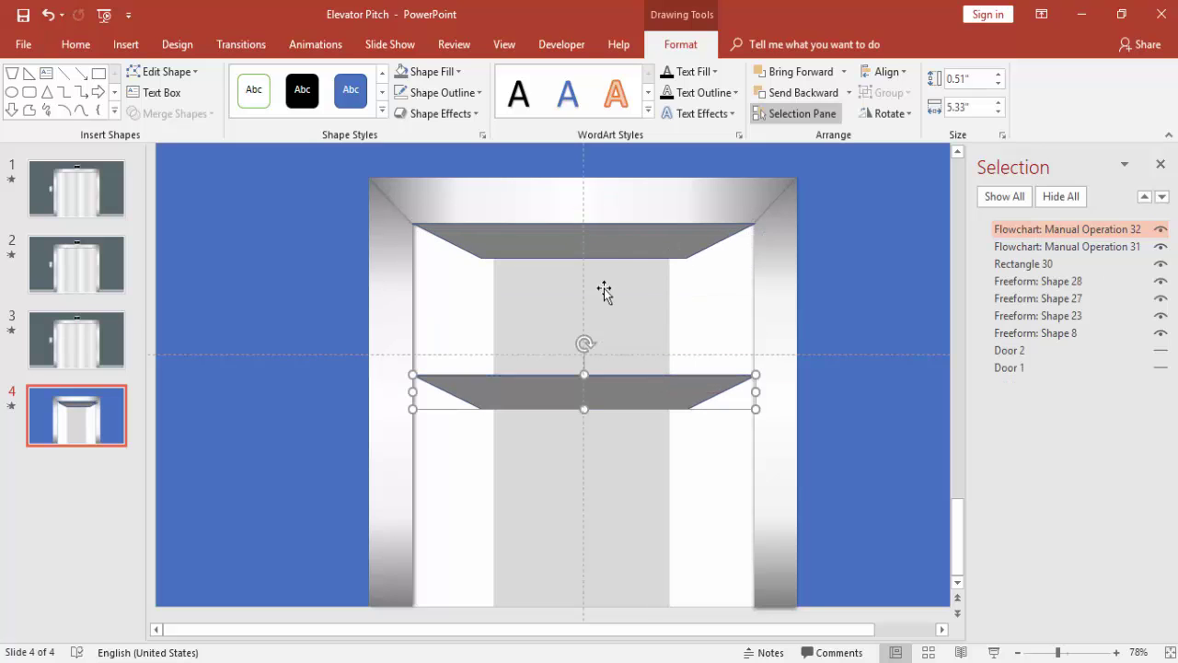
click(571, 245)
click(440, 92)
click(450, 289)
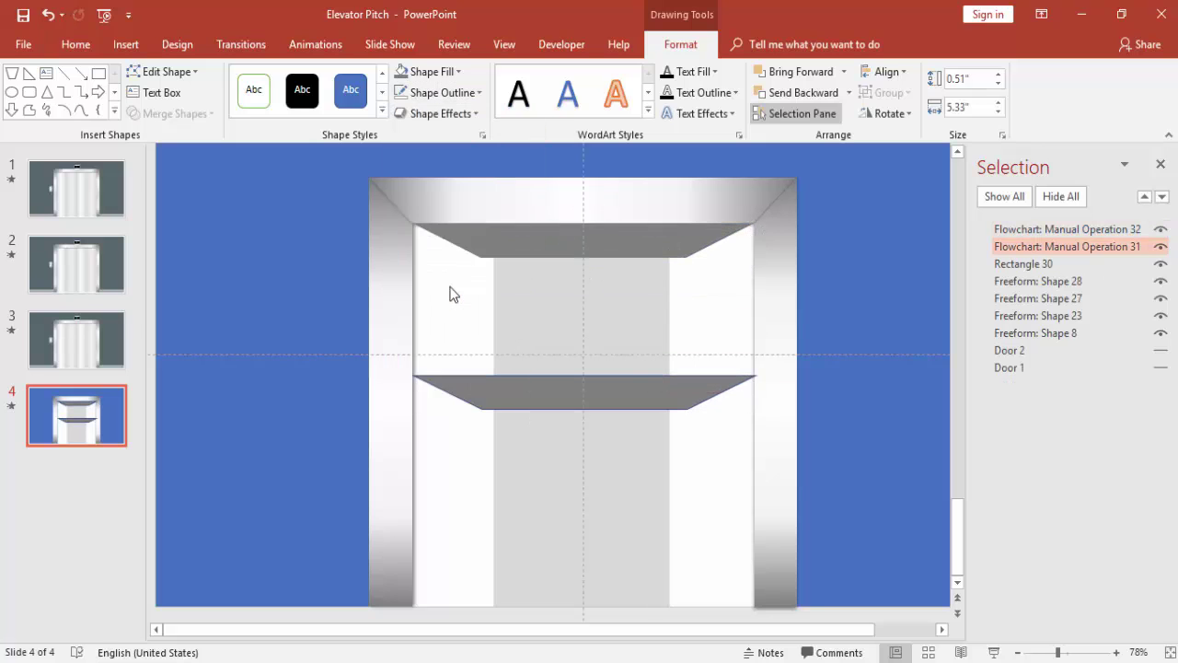
click(671, 405)
click(429, 96)
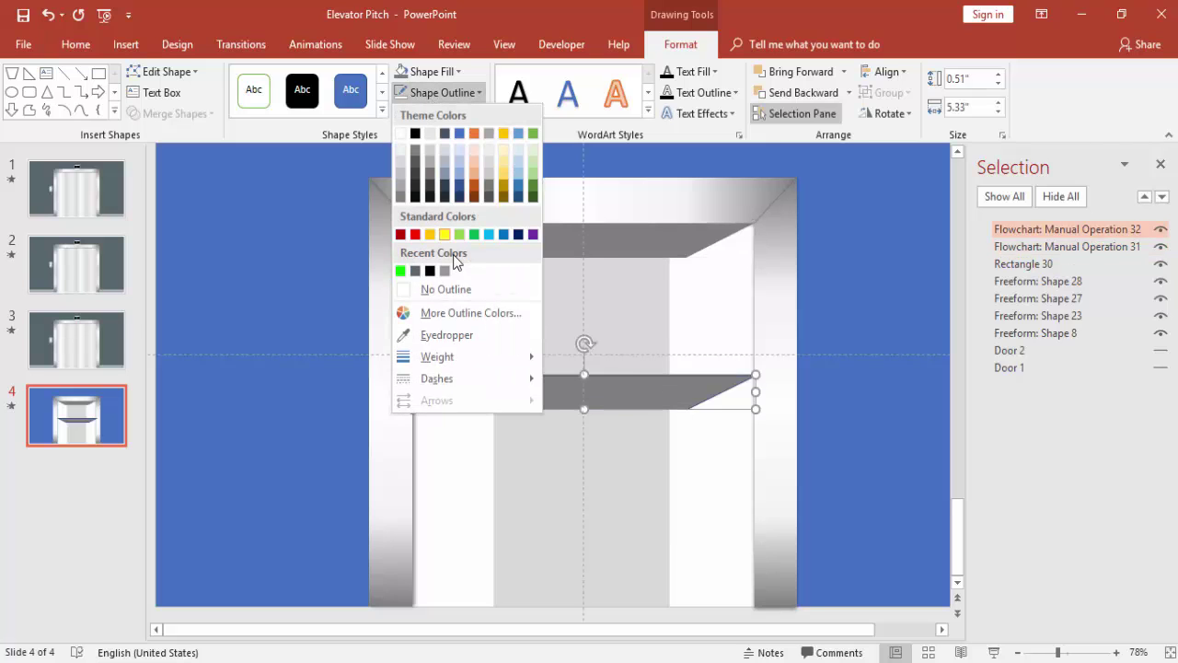
click(456, 287)
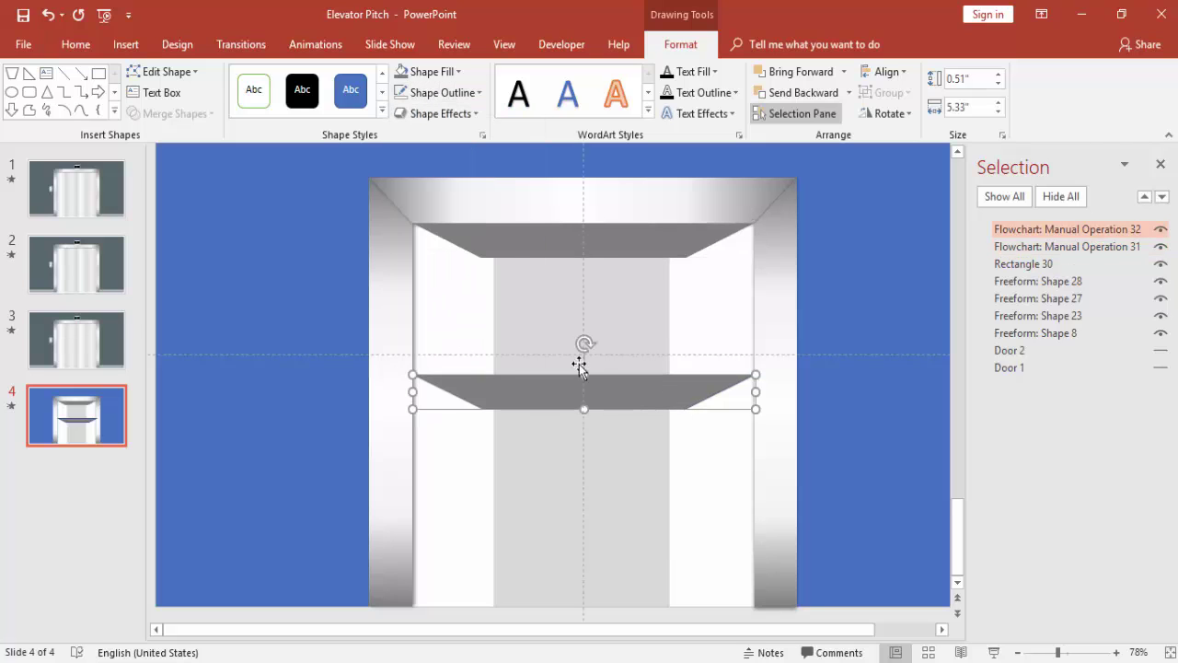
click(892, 116)
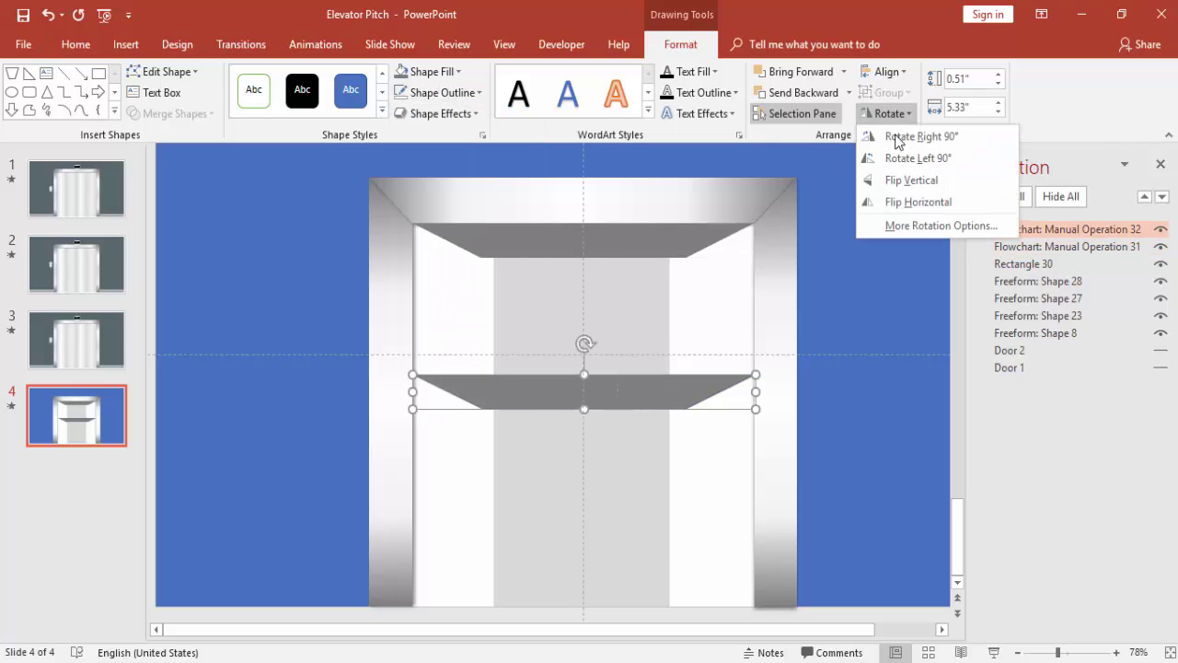
click(907, 189)
drag(674, 394, 664, 600)
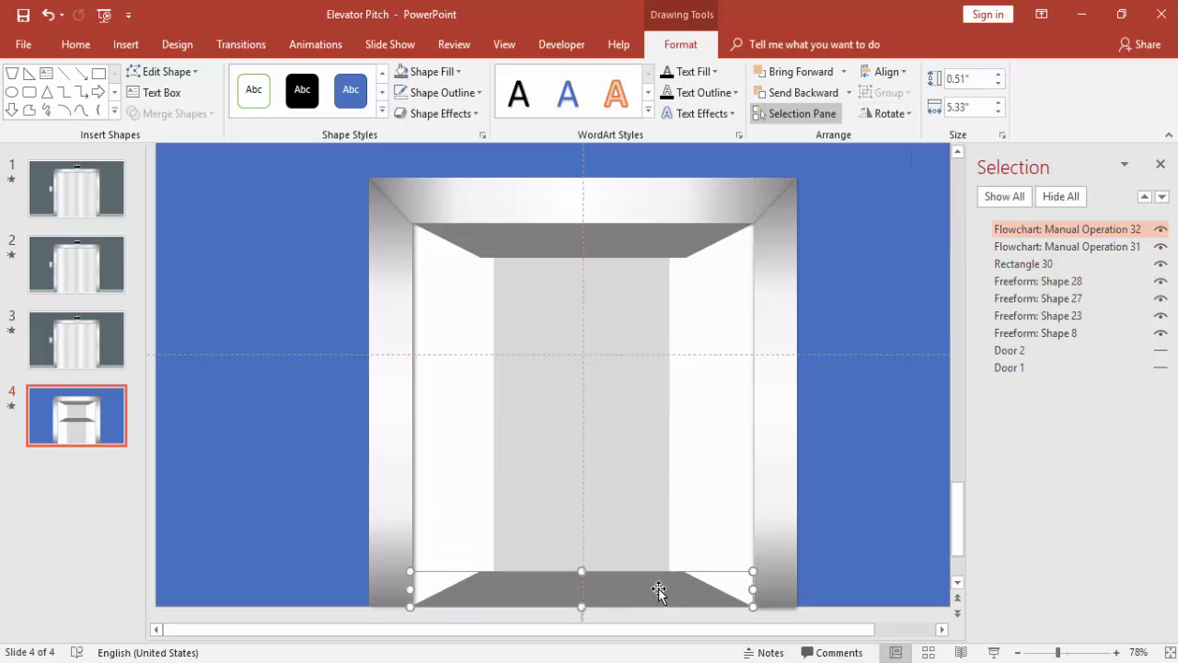
Step: Widen the grey back wall rectangle to 3.22 inches
click(580, 333)
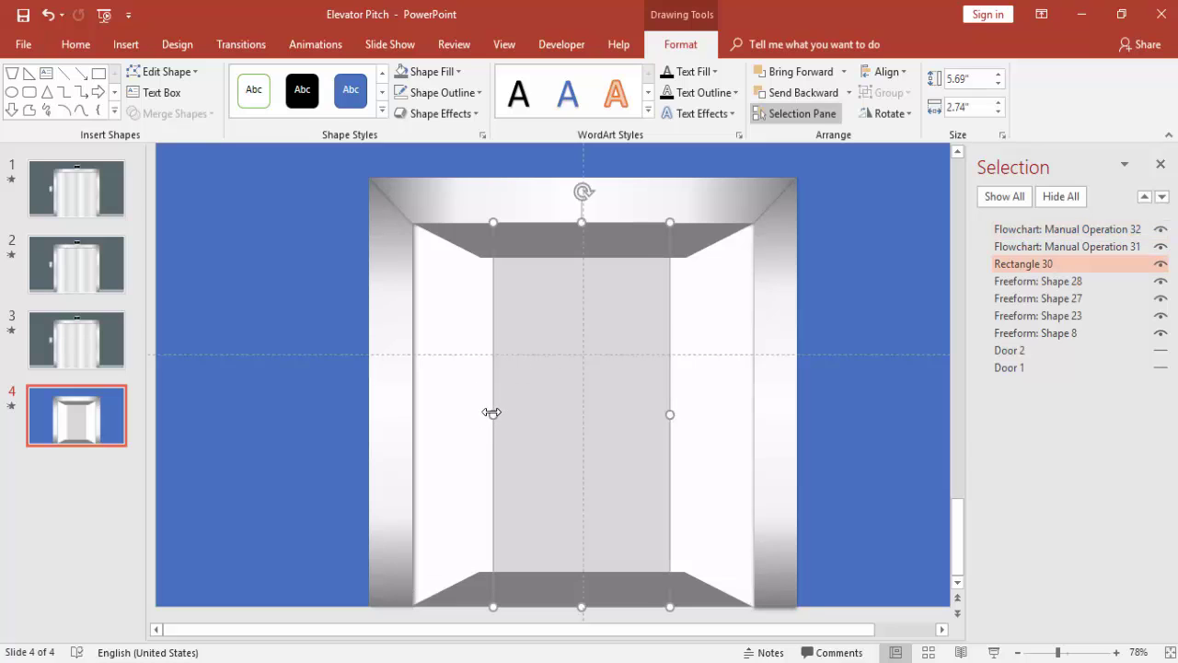
drag(482, 415, 480, 413)
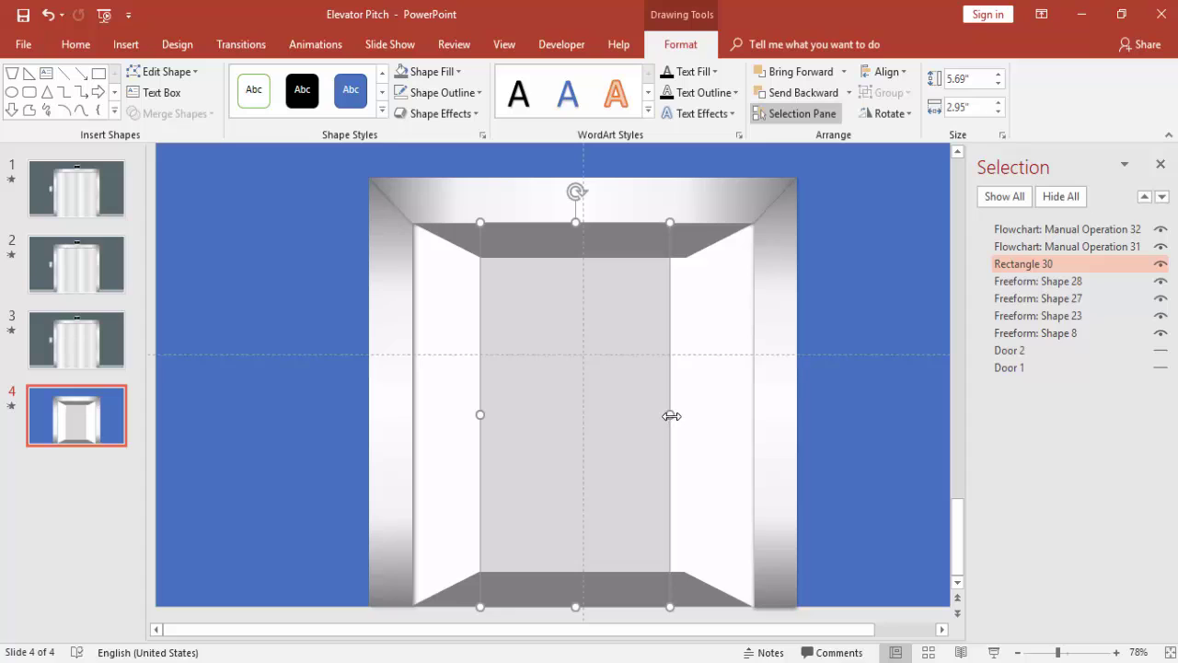
drag(671, 413, 687, 417)
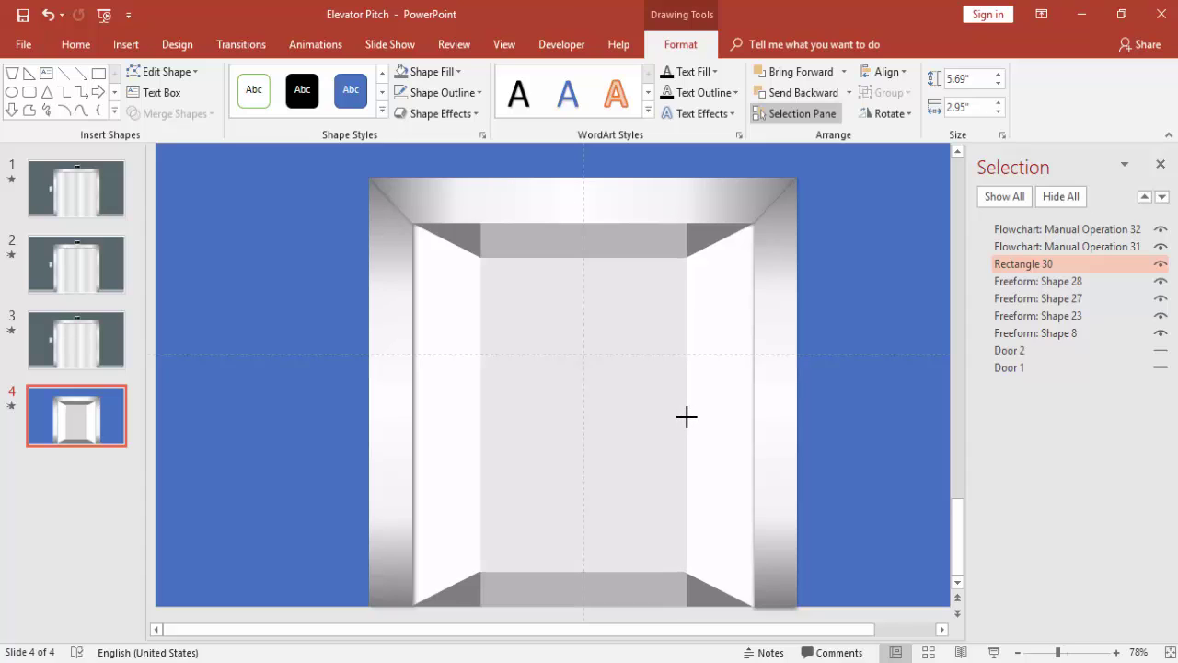
drag(686, 417, 688, 417)
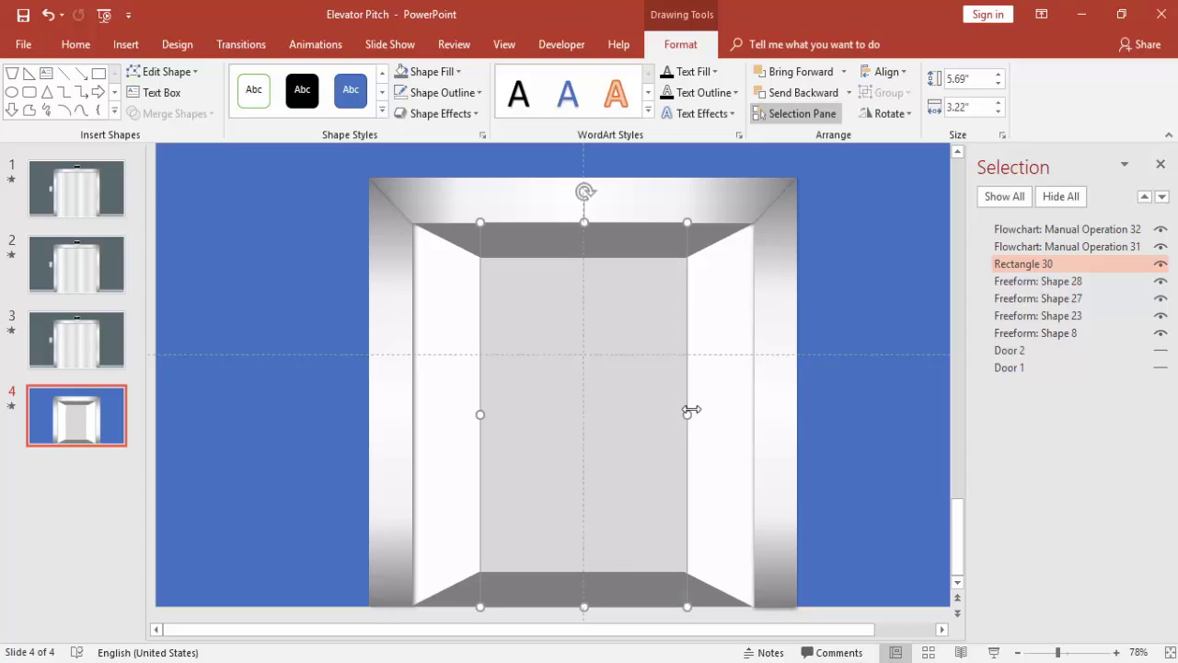
key(Escape)
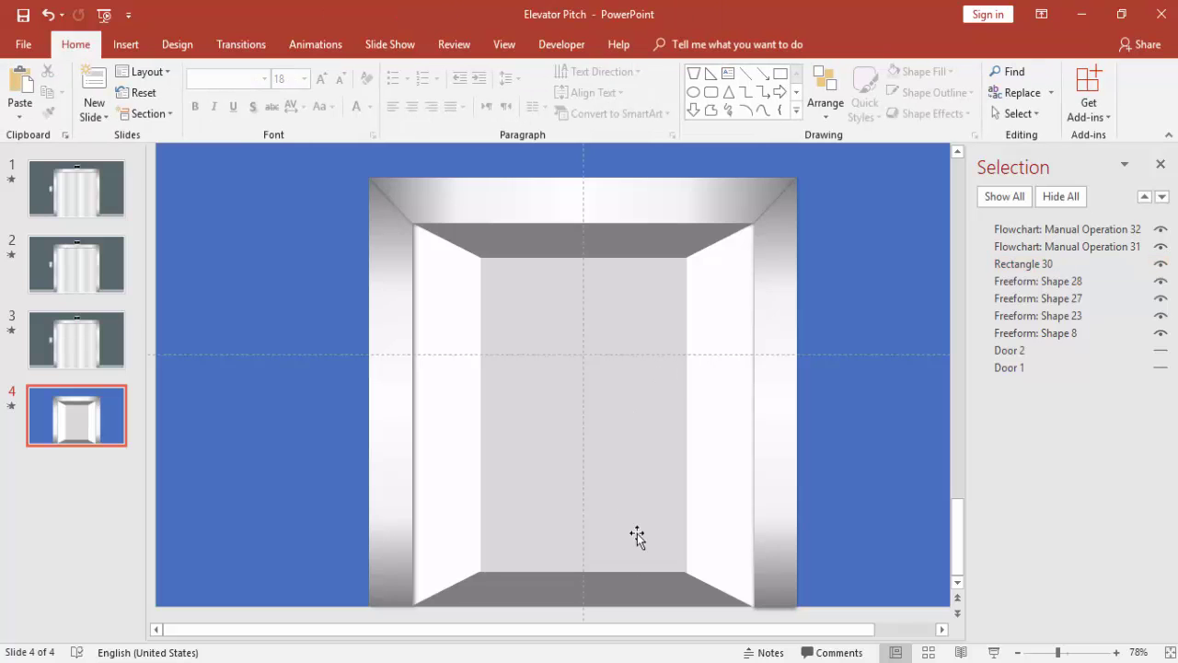
Step: Move the ceiling, floor and back wall below the doors in the Selection Pane
click(636, 241)
shift+click(631, 381)
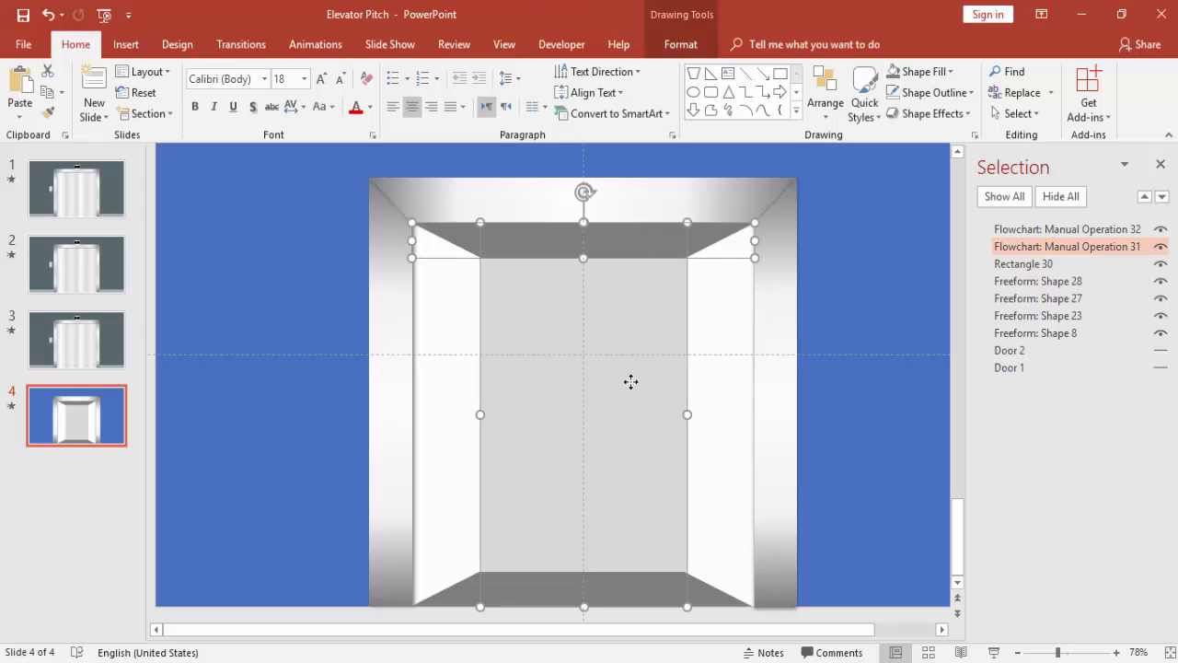
shift+click(695, 593)
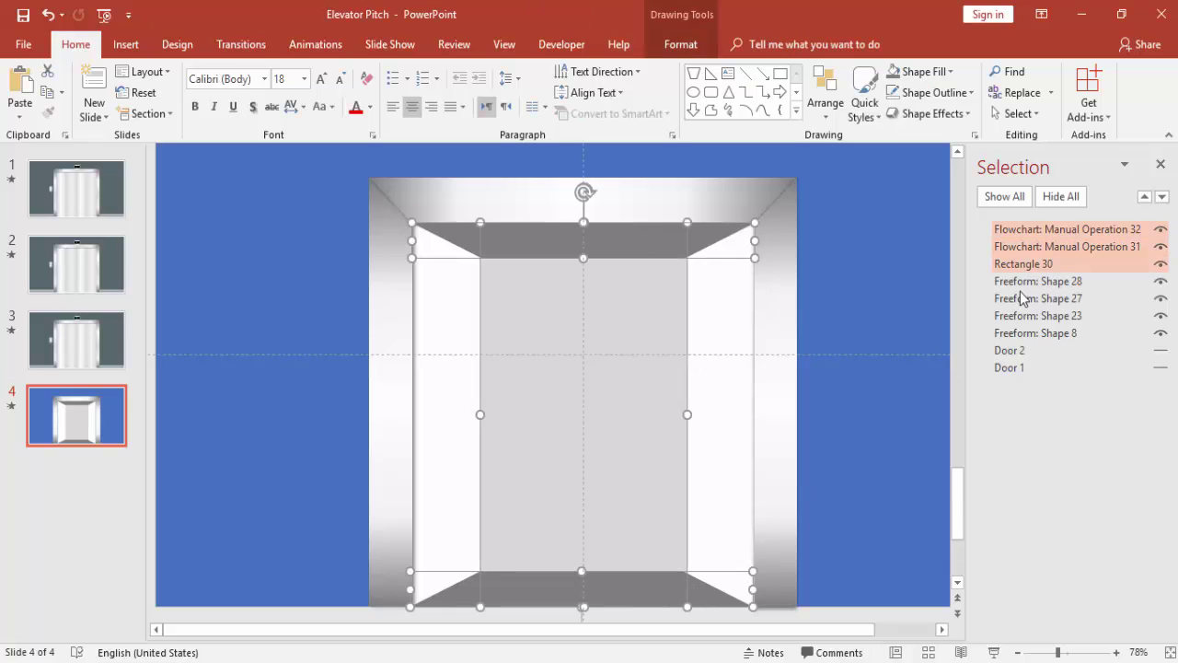
drag(1049, 231, 1041, 384)
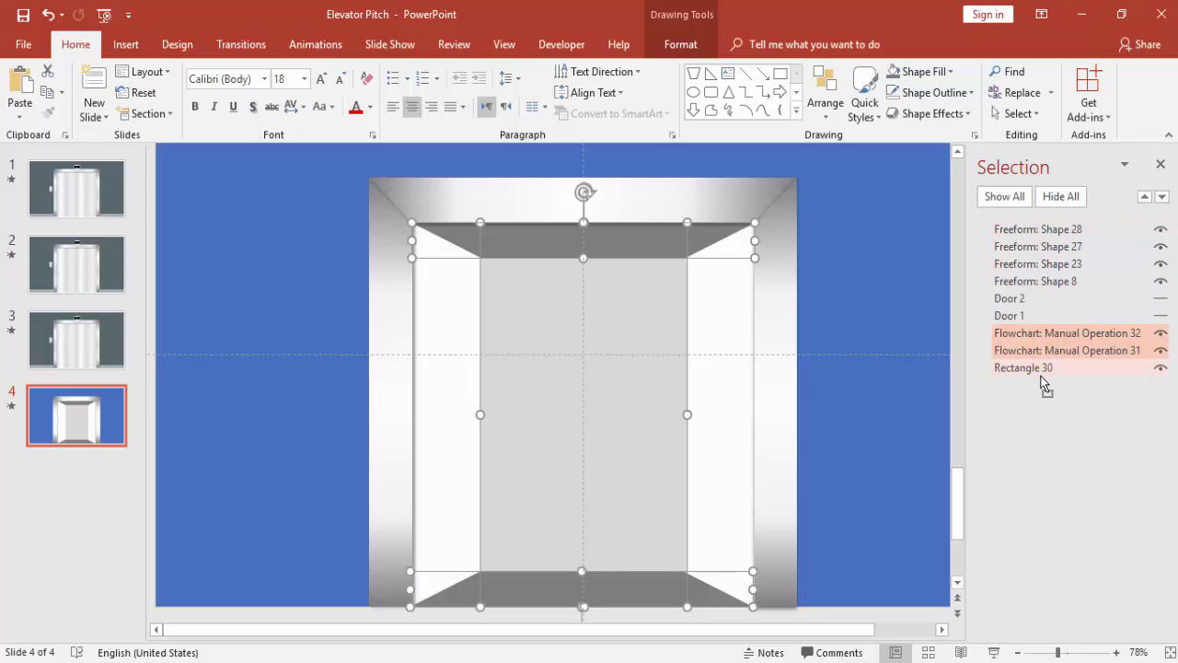
Step: Unhide Door 1 and Door 2, preview the slide show, then hide both doors again
click(1160, 298)
click(1161, 315)
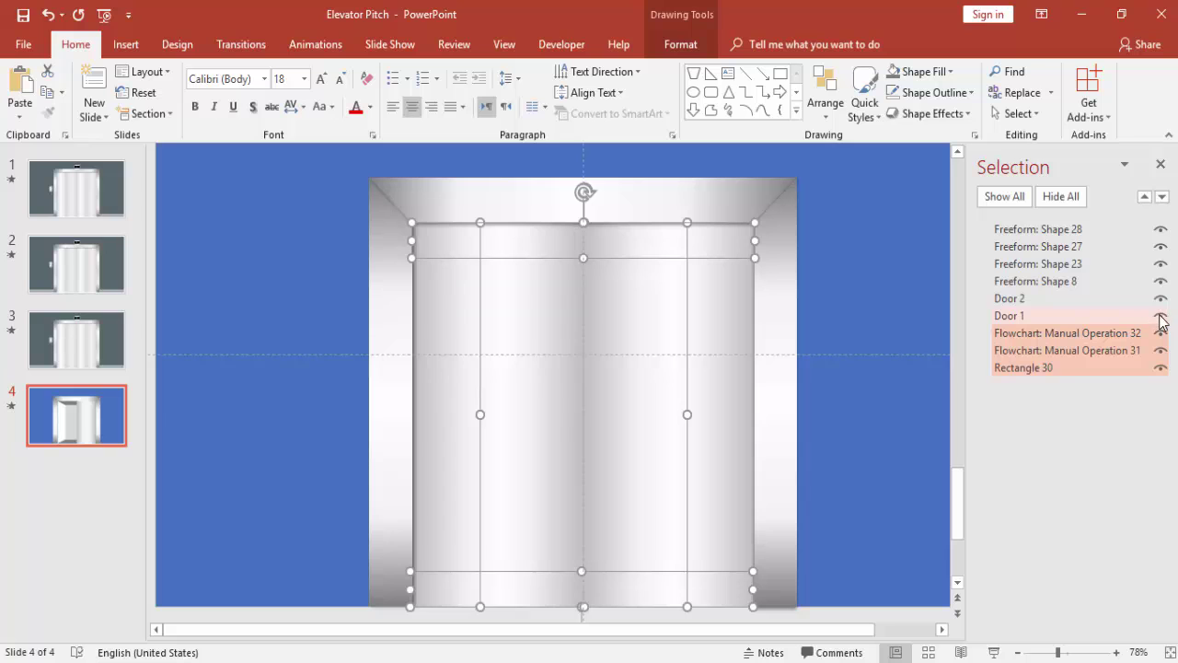
click(993, 652)
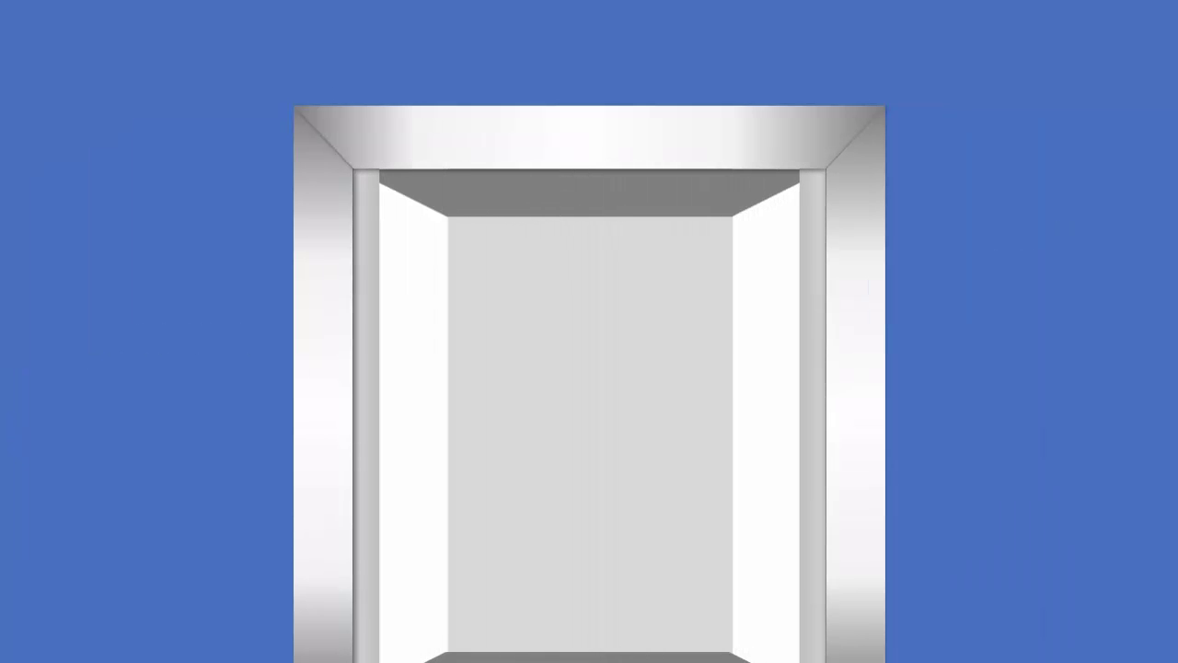
key(Escape)
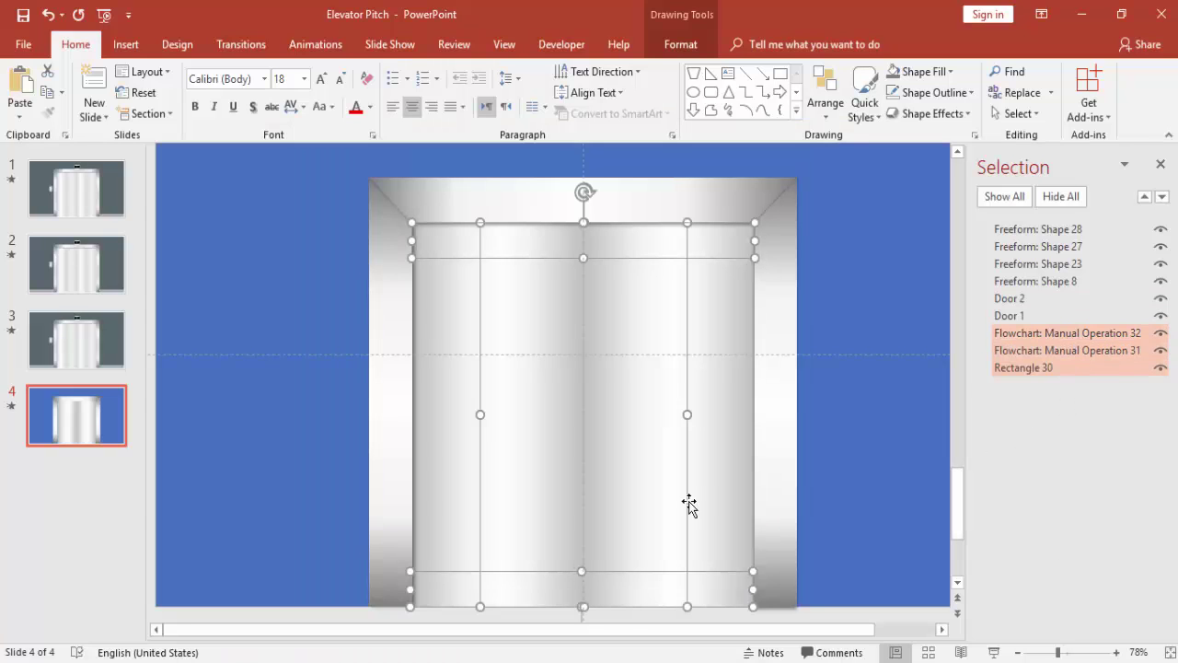
click(816, 473)
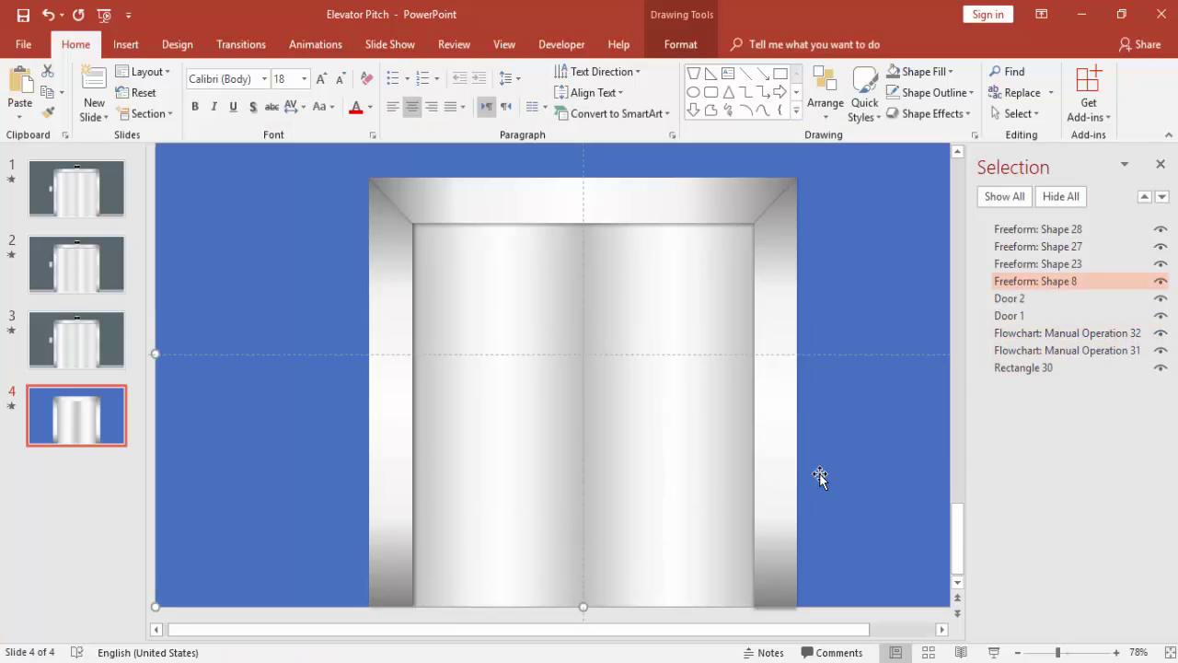
click(1160, 298)
click(1159, 316)
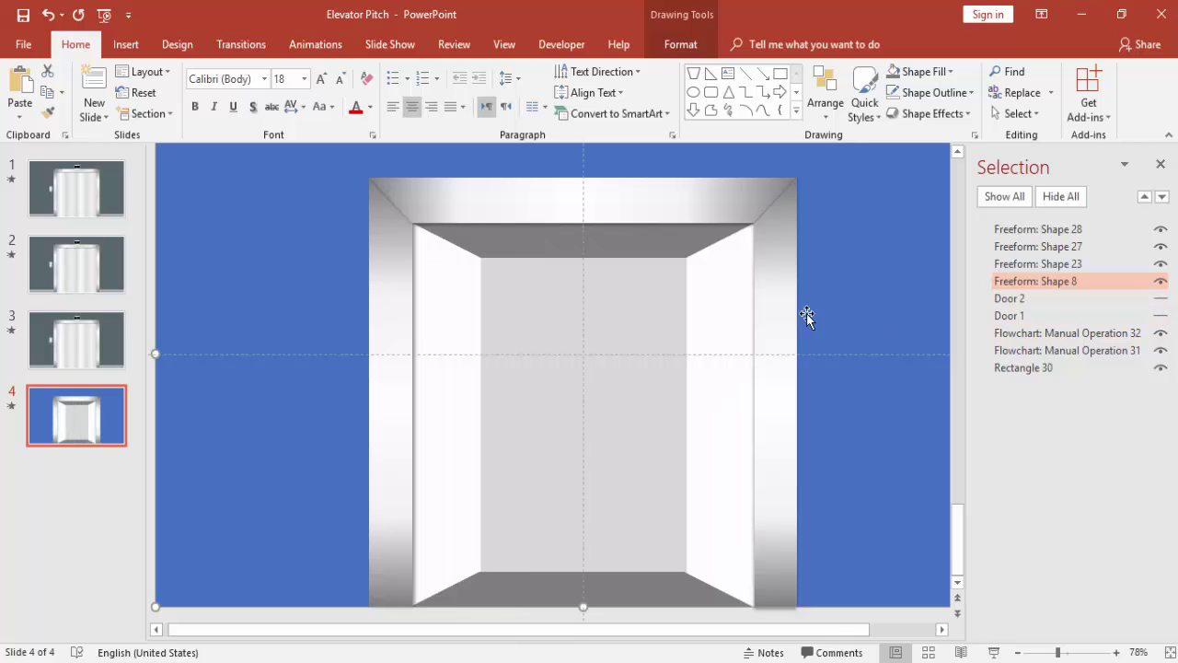
click(126, 44)
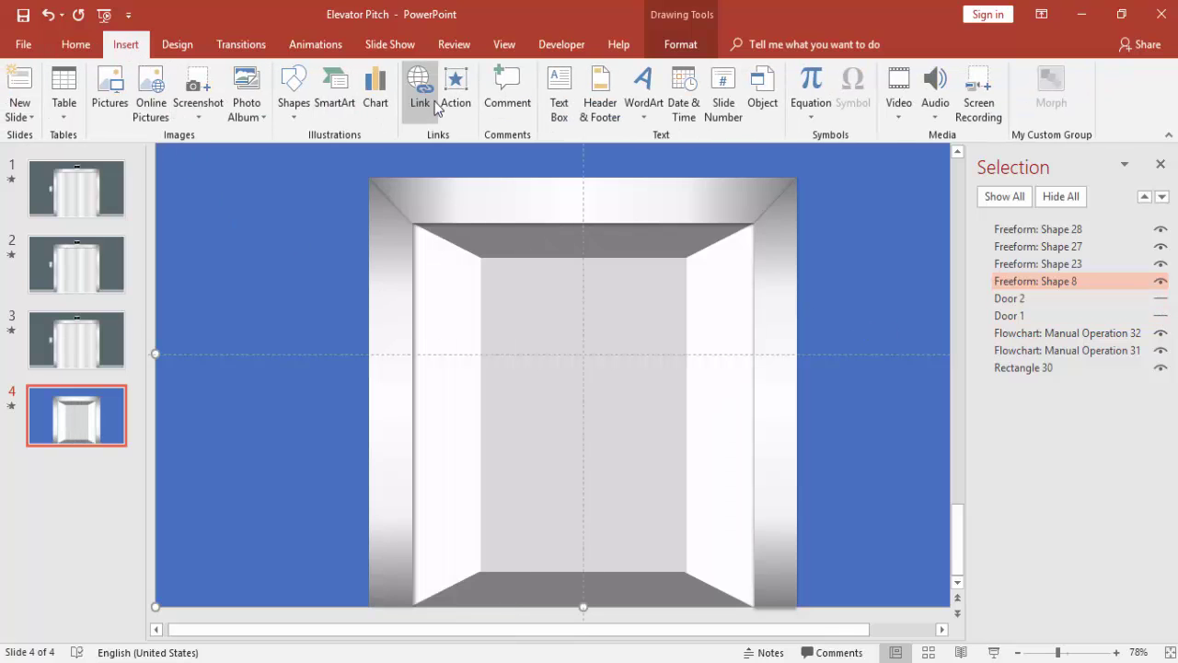
Step: Draw a text box left of the elevator and start typing its text, beginning with 'E'
click(559, 92)
drag(237, 245, 347, 283)
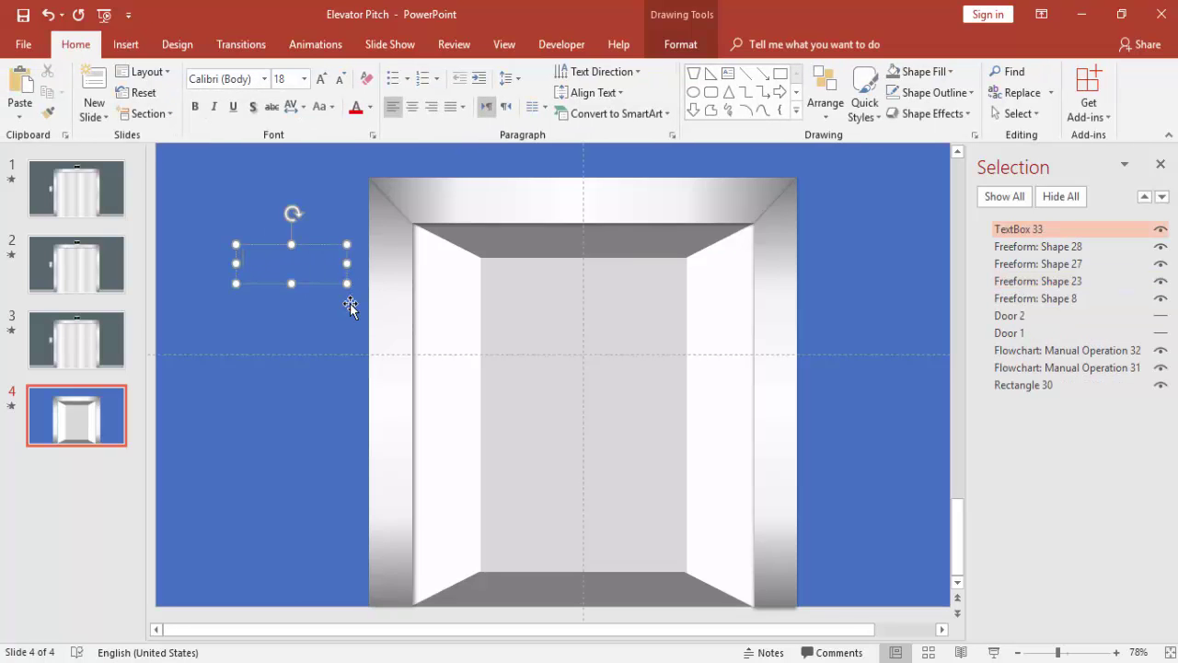
Step: Centre the 'Enter your Title' text and set its font to SansSerif
text(Enter your T)
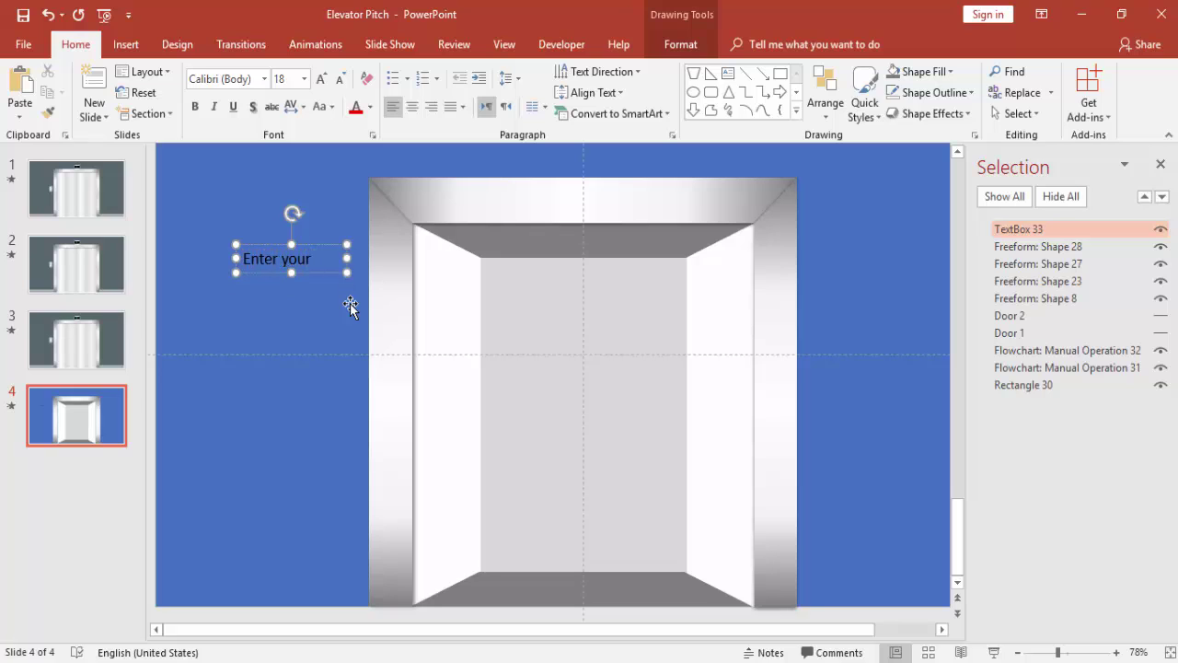
Step: Draw a text box left of the elevator and start typing its text, beginning with 'E'
Step: Centre the 'Enter your Title' text and set its font to SansSerif
text(itle)
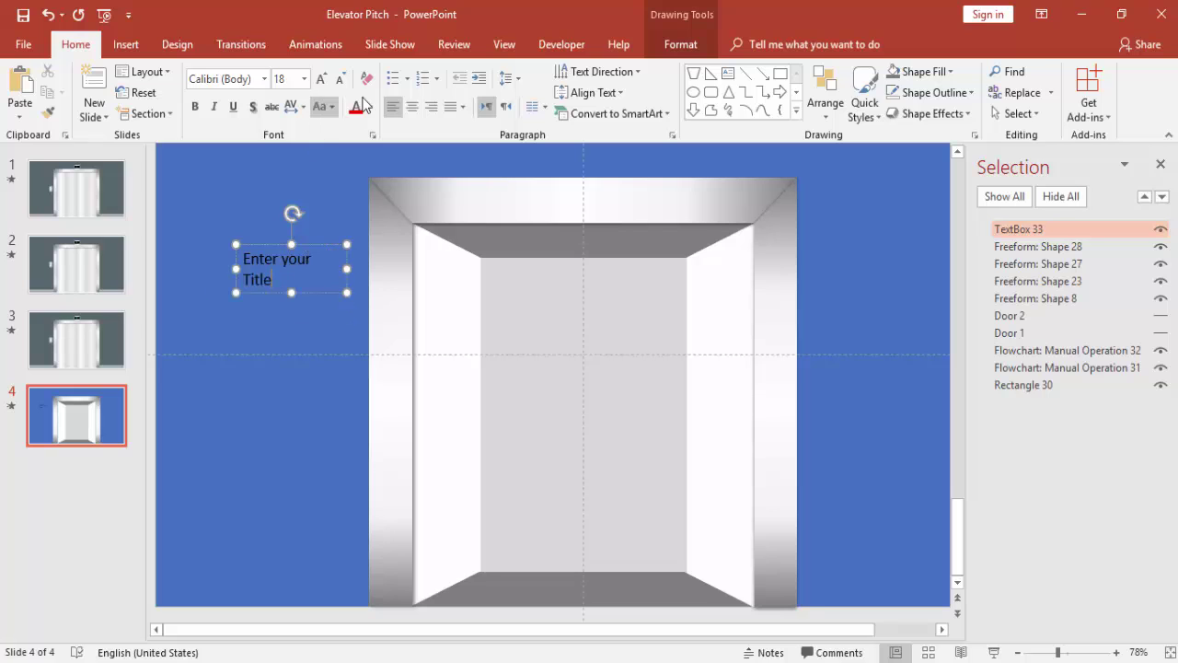
key(ctrl+e)
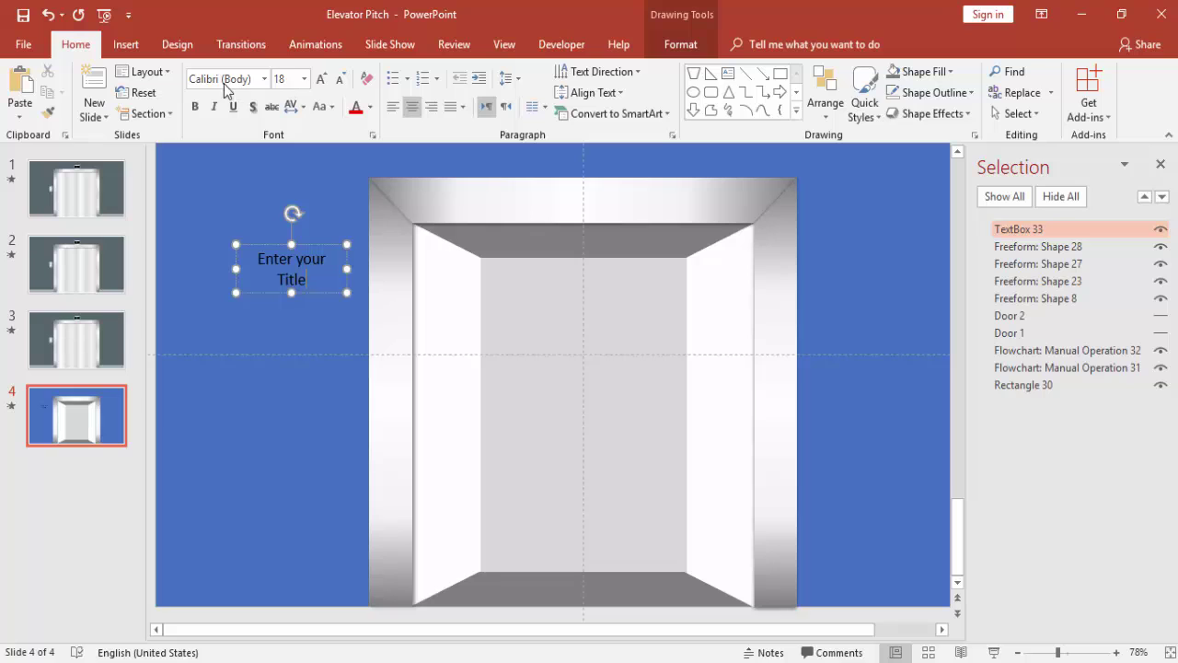
click(224, 87)
text(SansSerif)
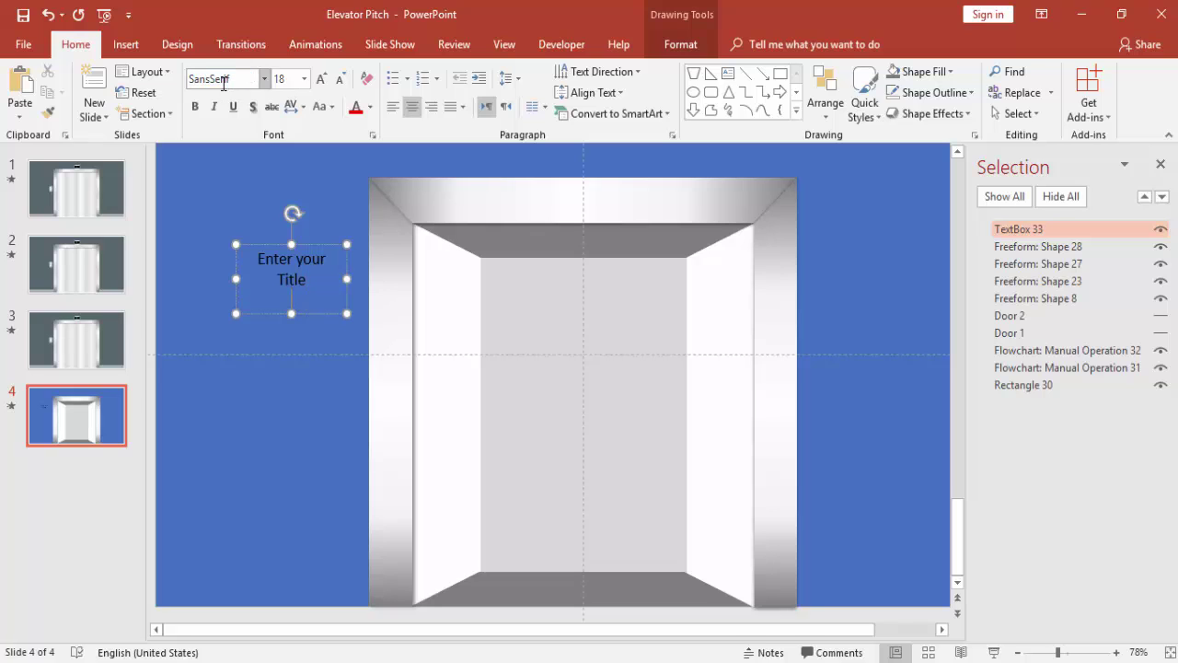
click(320, 78)
click(320, 78)
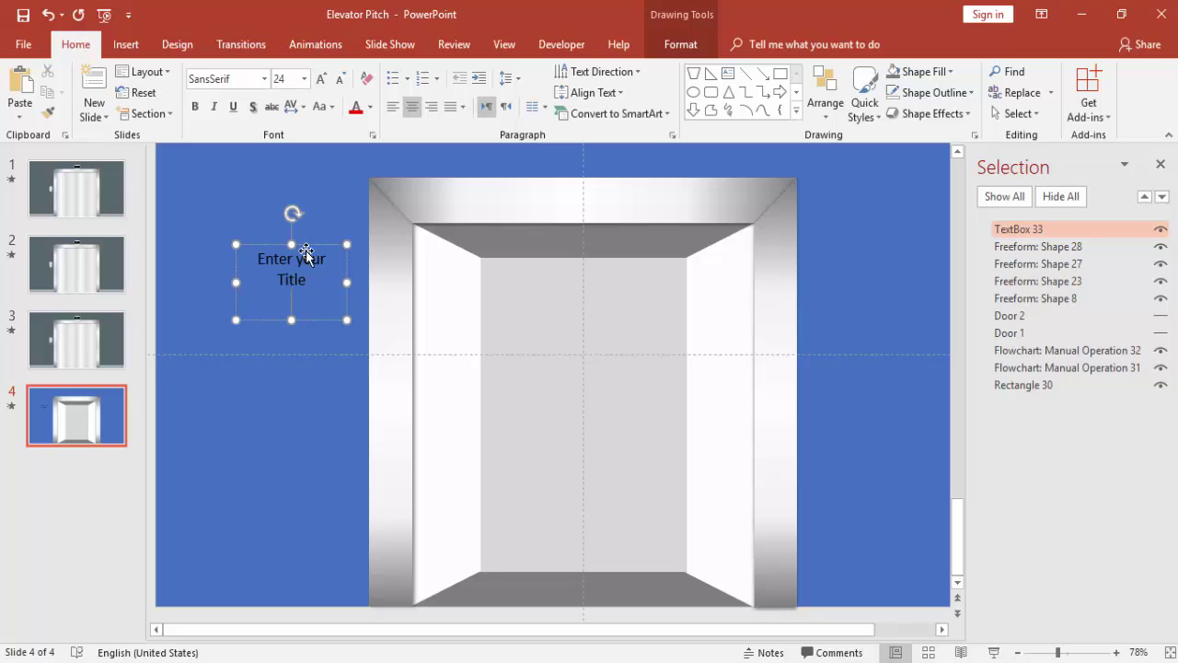
key(ctrl+a)
click(231, 77)
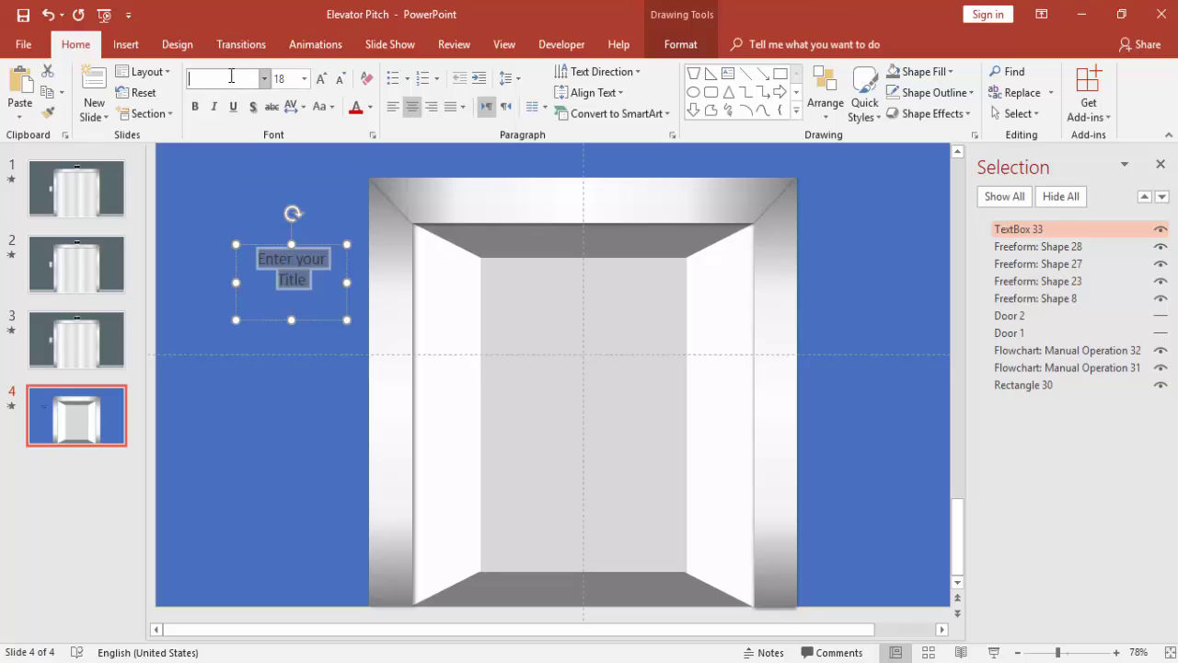
text(SansSerif)
key(Return)
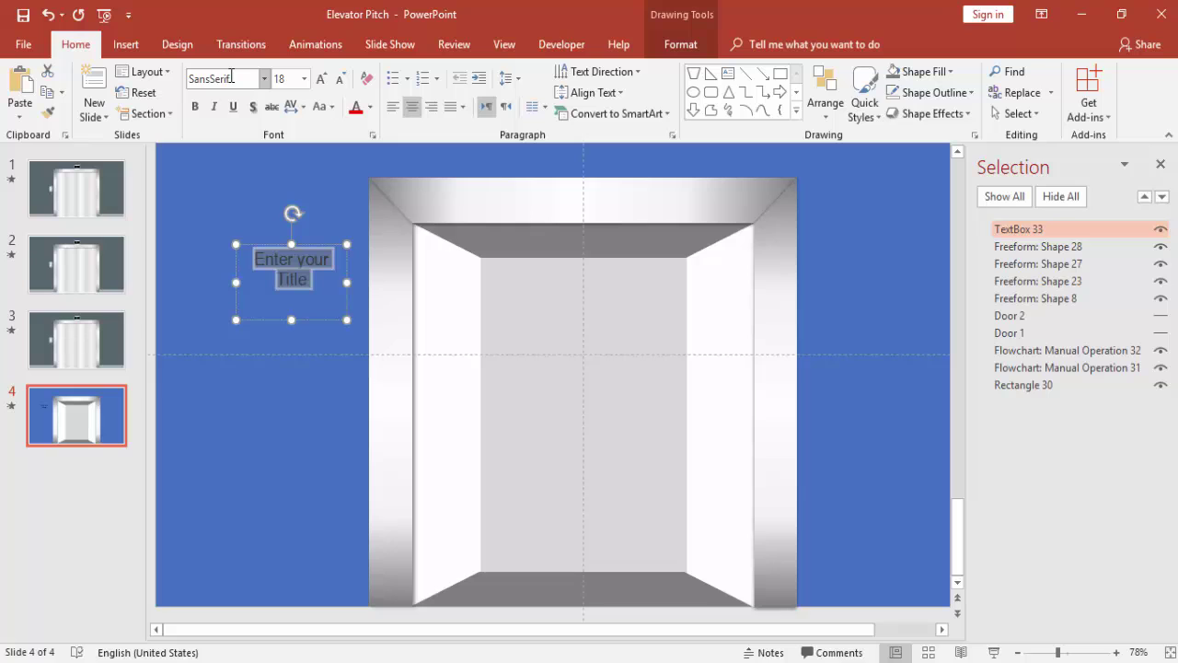
Step: Make the title bold at 20 pt and move it to the centre of the elevator
click(320, 280)
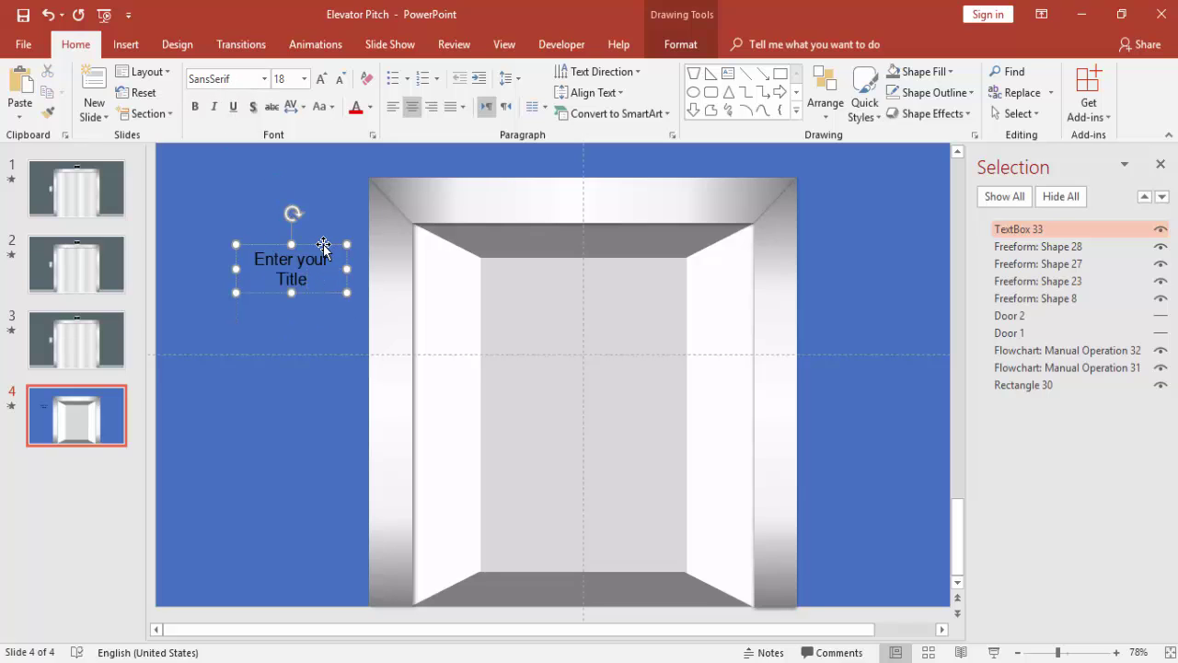
click(322, 244)
click(199, 106)
click(320, 78)
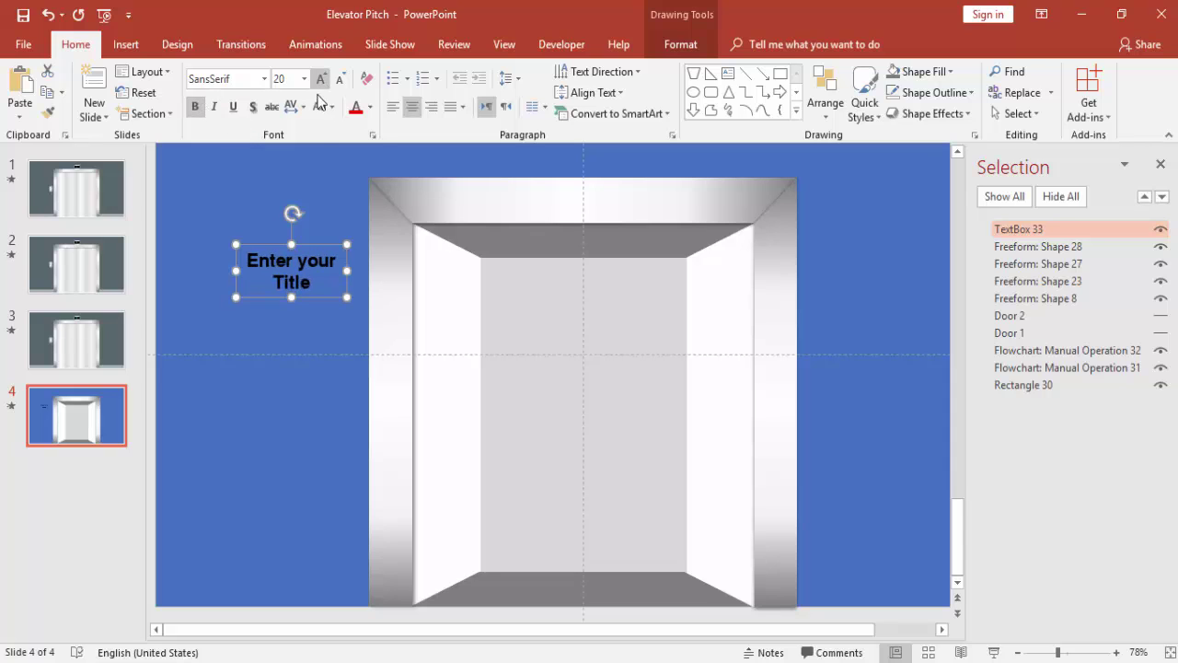
mouse_move(319, 245)
mouse_down()
mouse_move(678, 370)
mouse_move(618, 377)
mouse_up()
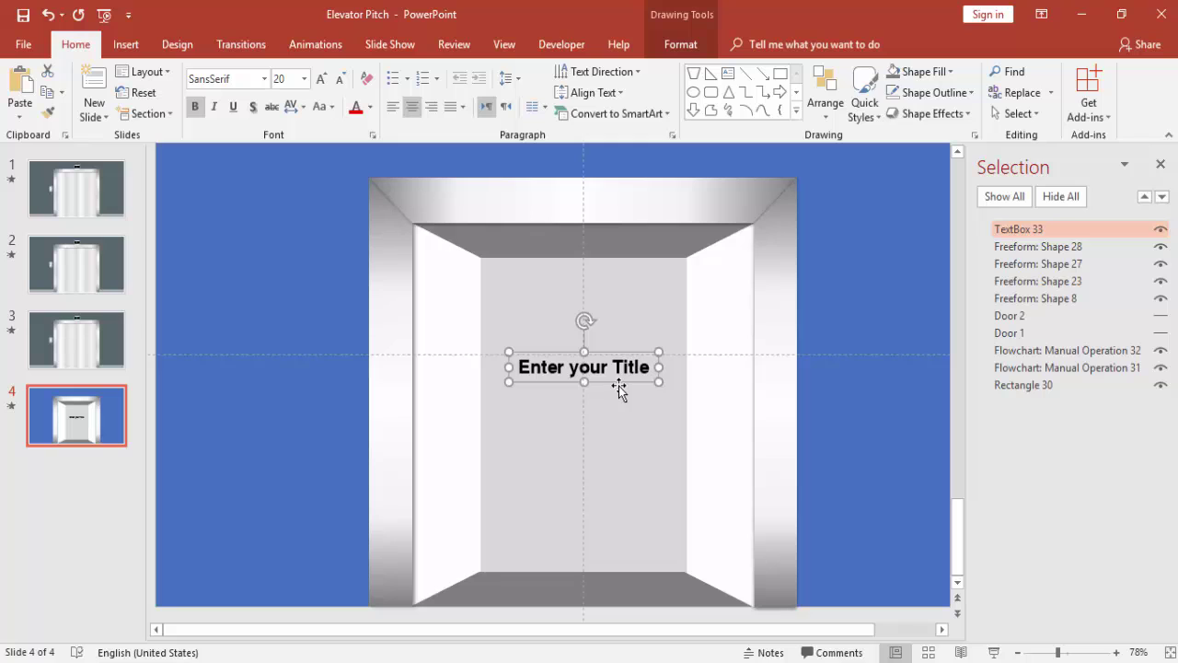
Step: Duplicate the title box below it, remove bold and shrink it to 16 pt
key(ctrl+d)
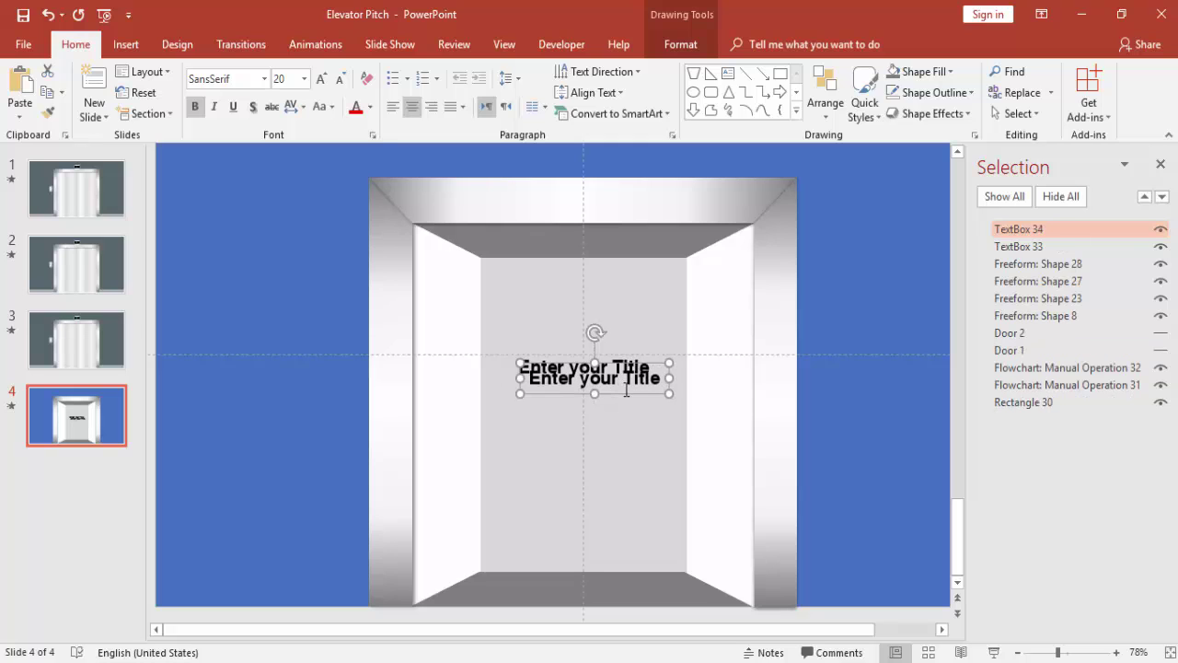
drag(625, 393, 619, 440)
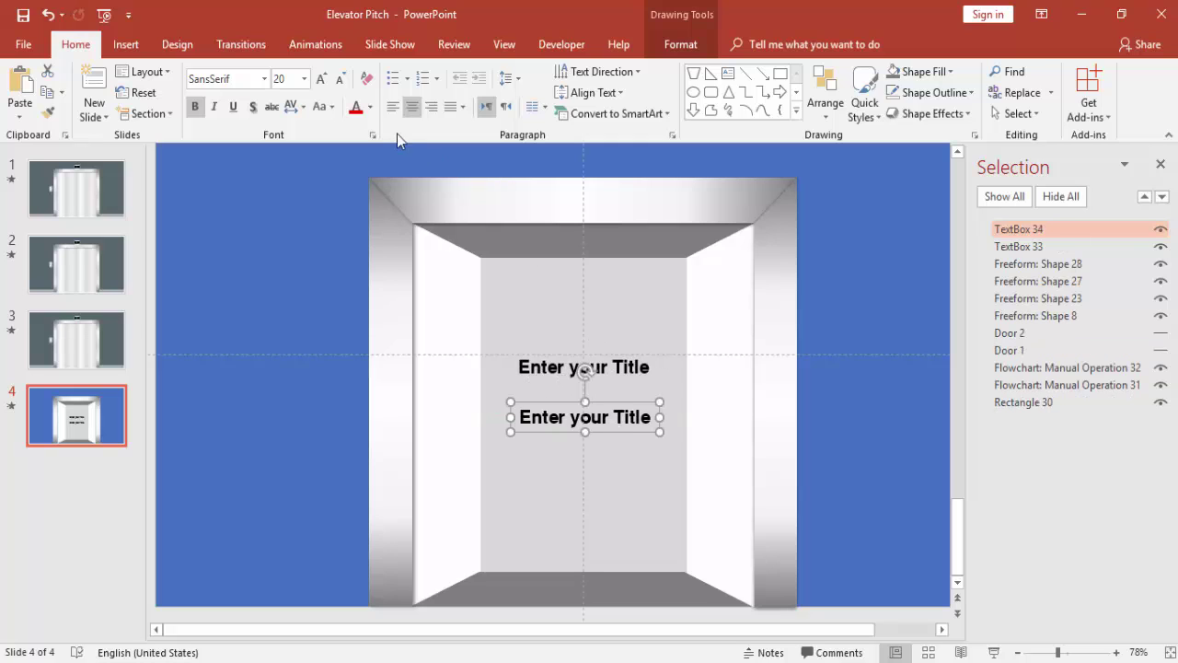
click(193, 107)
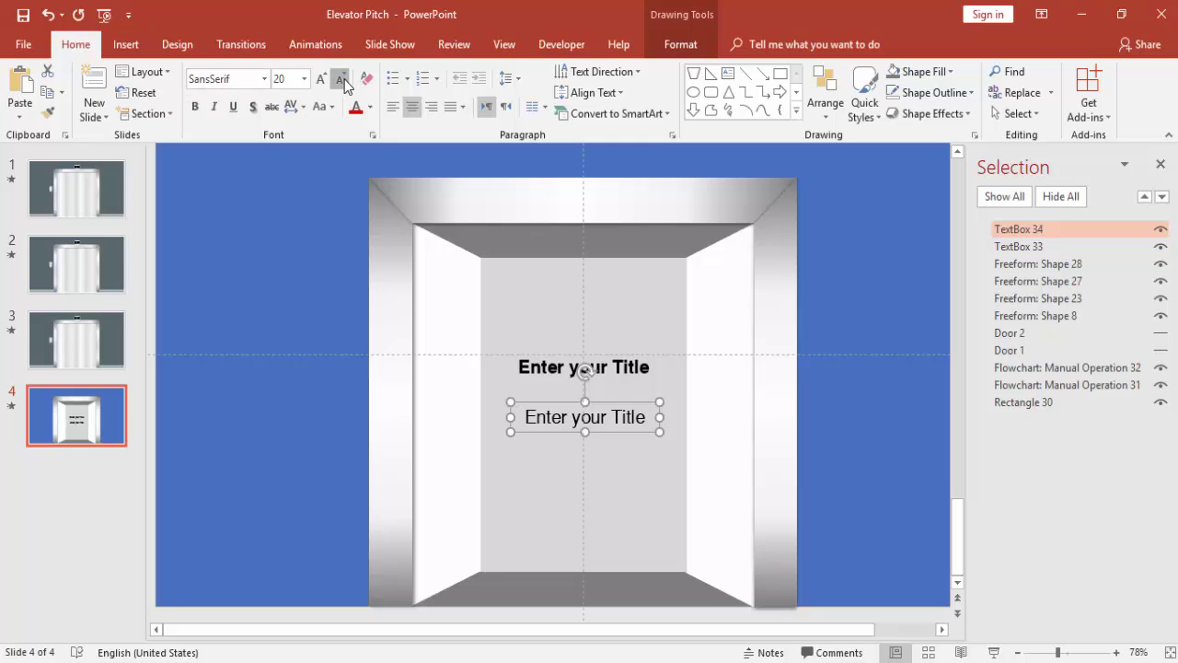
click(340, 78)
click(340, 78)
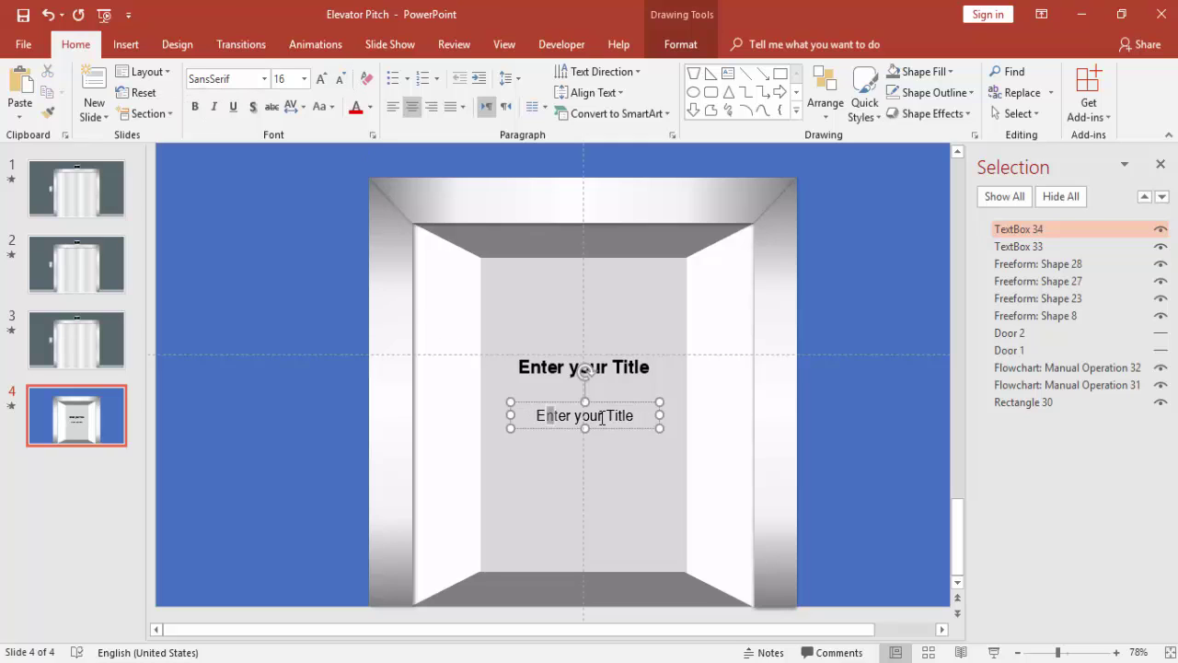
Step: Replace the copy's text with 'Type your detail Text here' on two lines and tuck it under the title
drag(536, 416, 636, 416)
text(Ty)
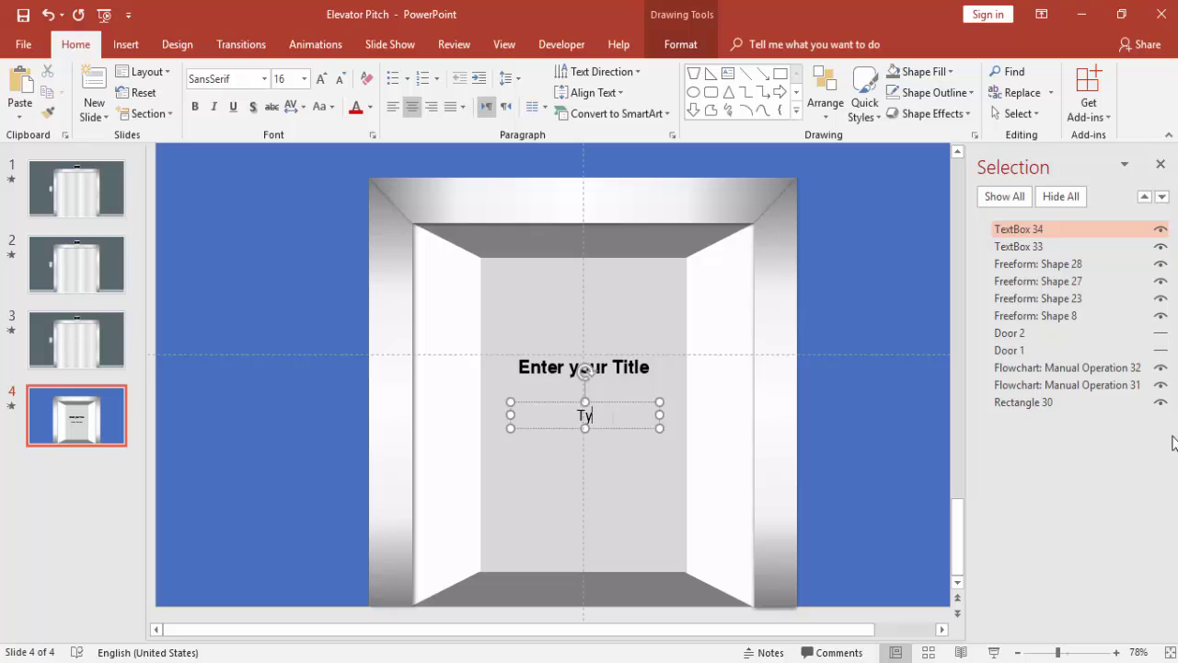
text(pe y)
text(our detail)
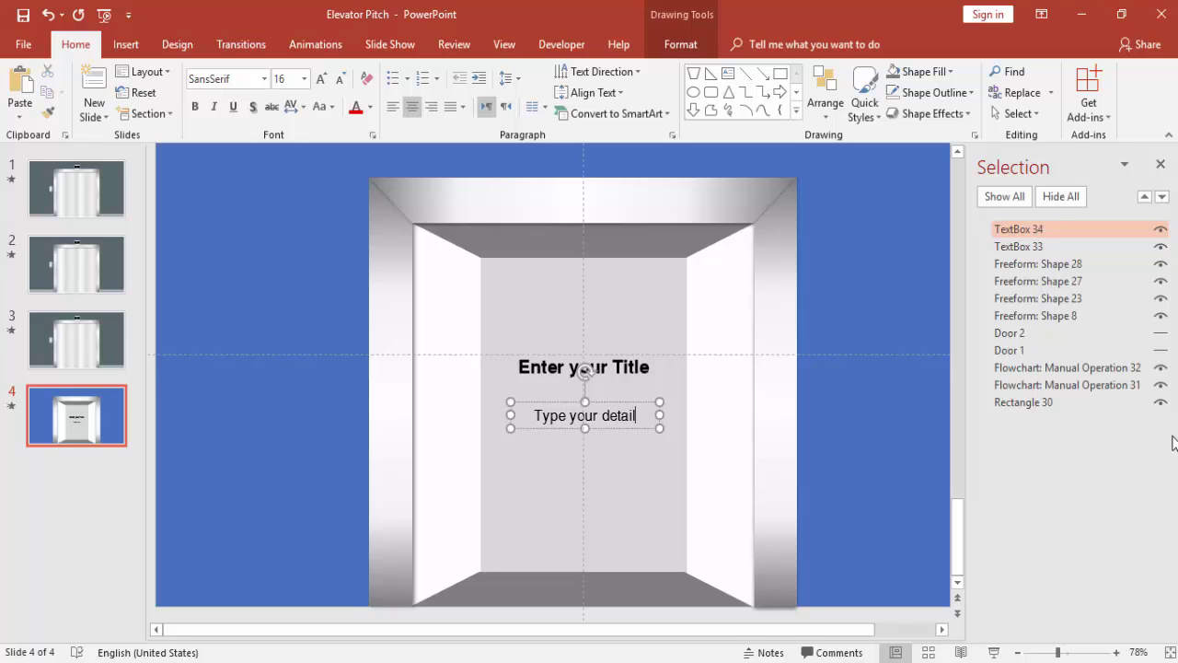
key(Return)
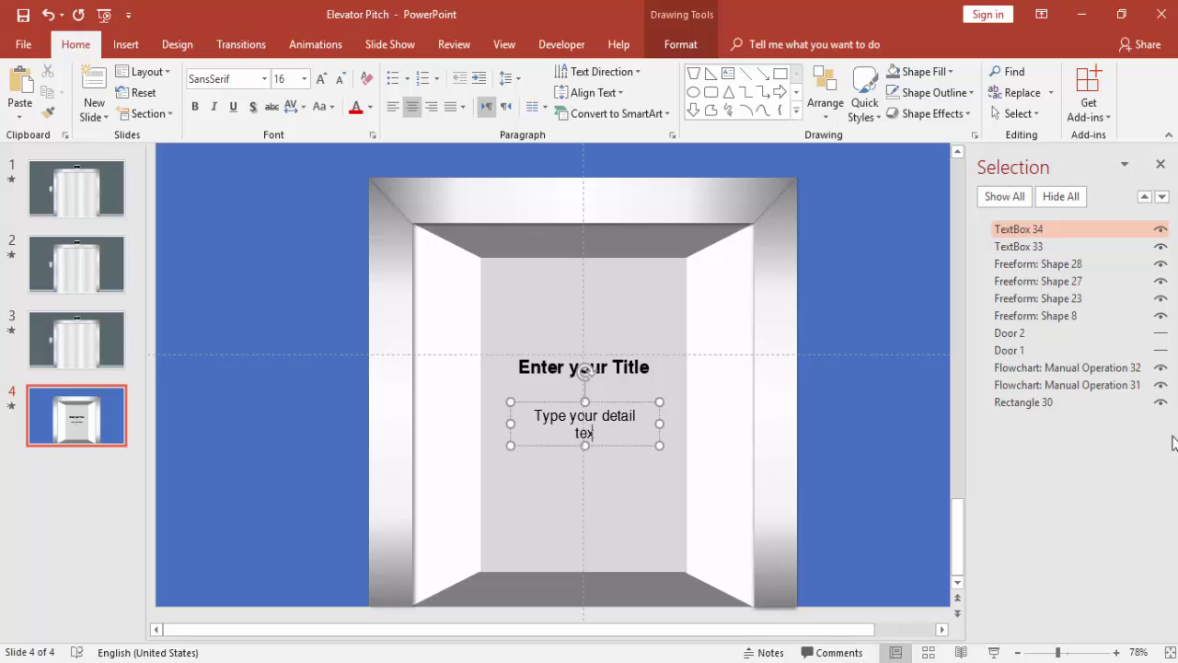
text(t here)
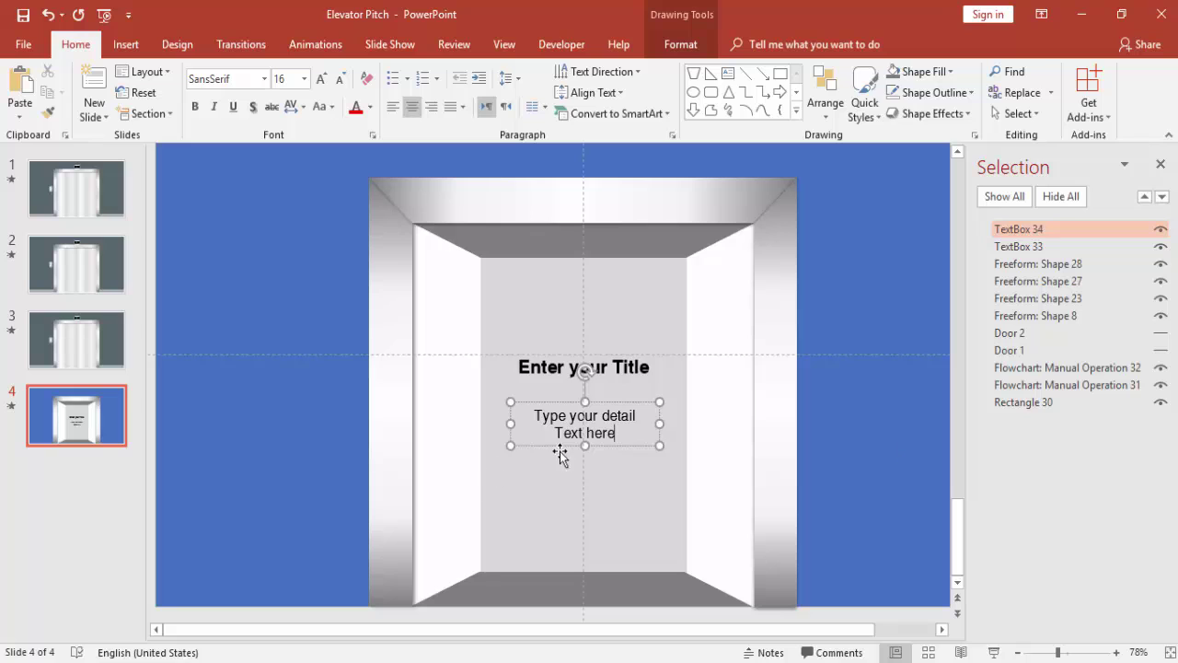
drag(620, 408, 618, 392)
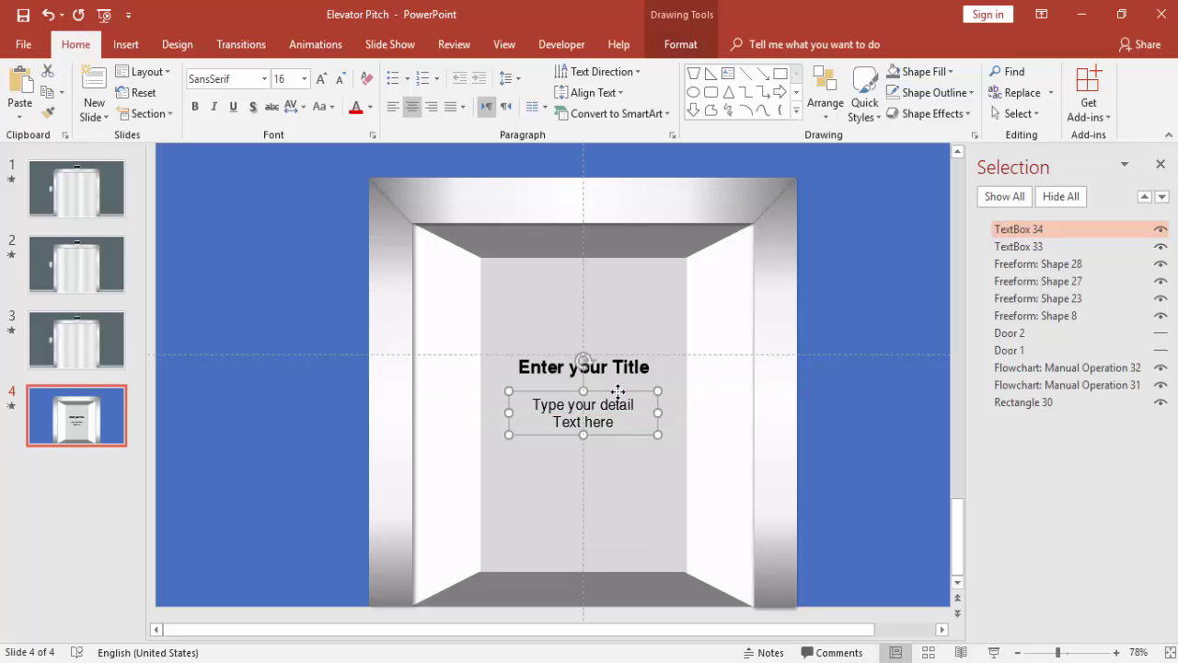
Step: Select both text boxes in the Selection pane and move them below the doors in the stacking order
click(1017, 247)
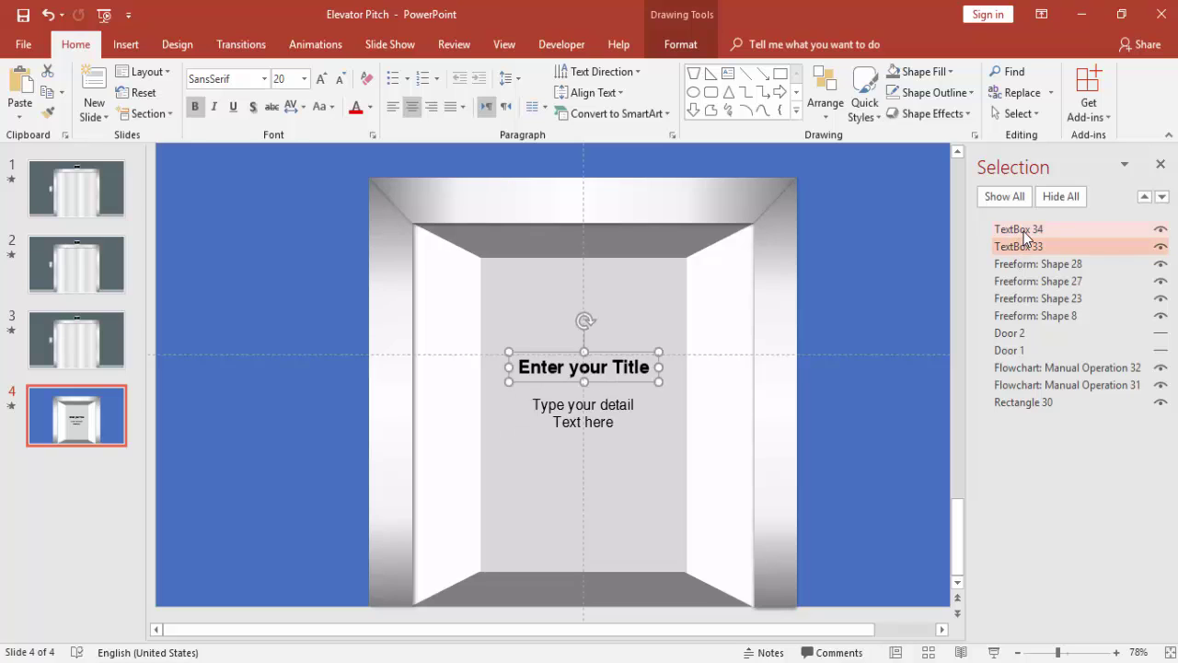
click(1023, 230)
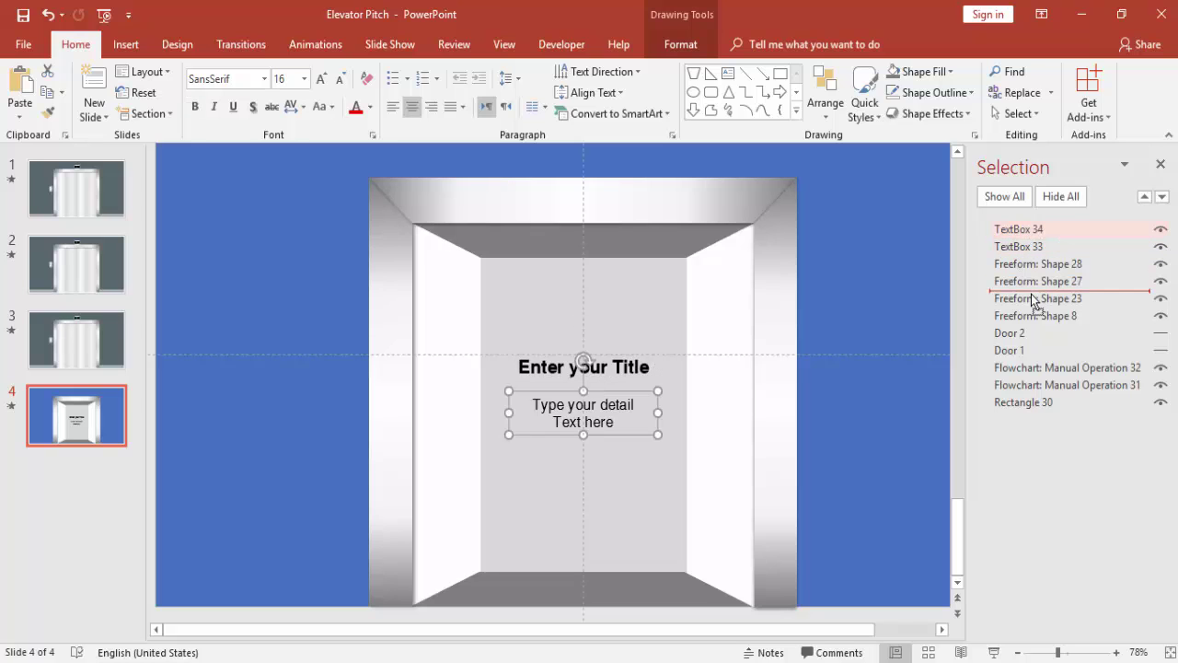
click(1022, 247)
click(1032, 229)
ctrl+click(1034, 245)
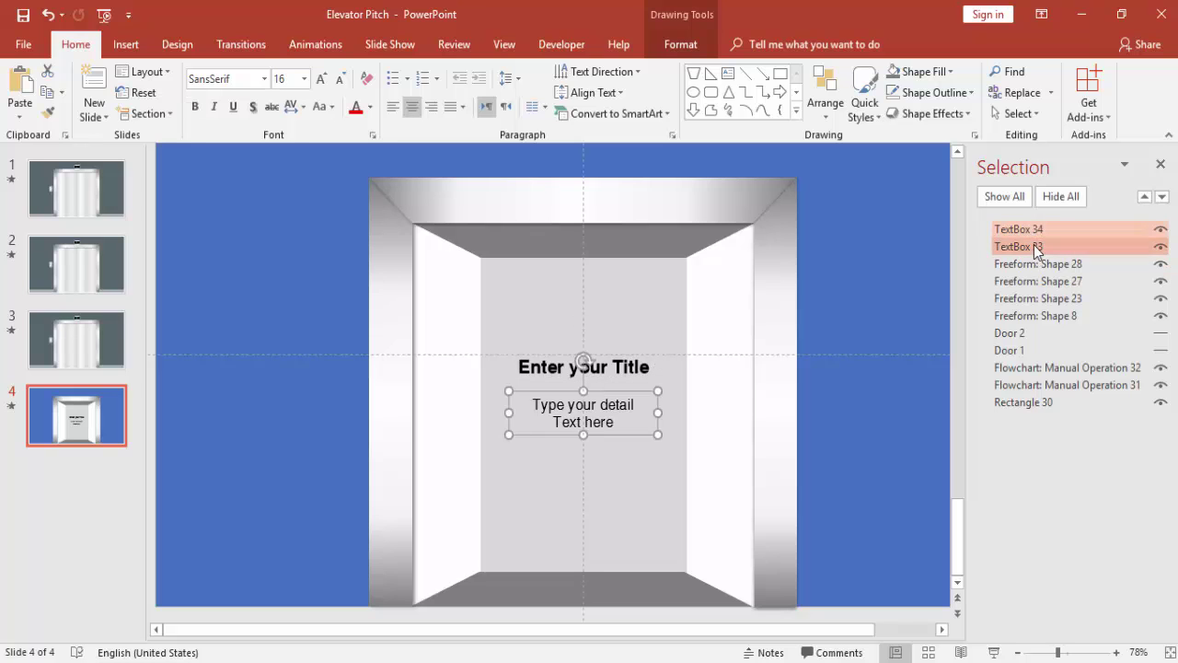
click(1033, 245)
click(1045, 228)
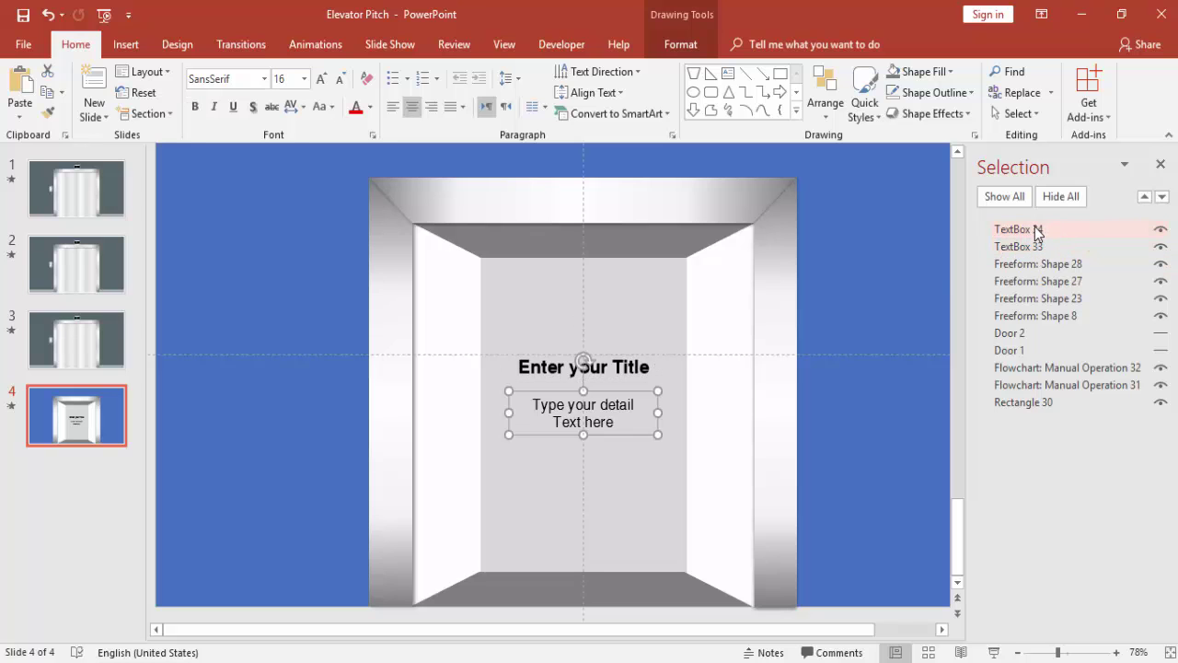
shift+click(647, 370)
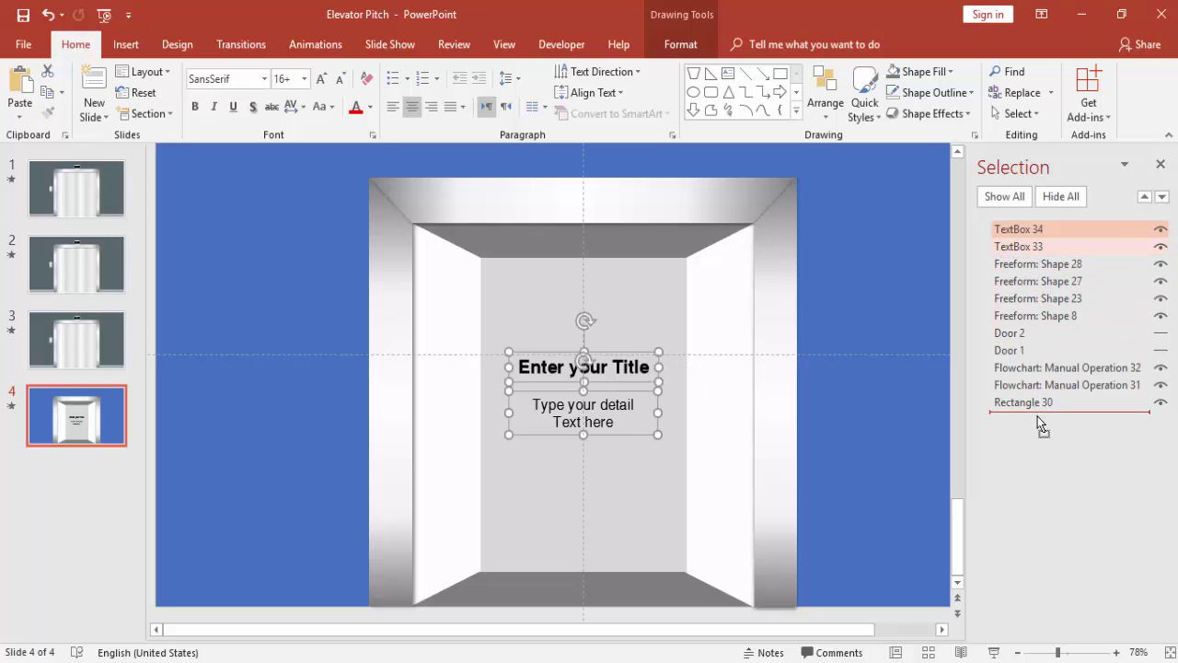
drag(1038, 416, 1028, 362)
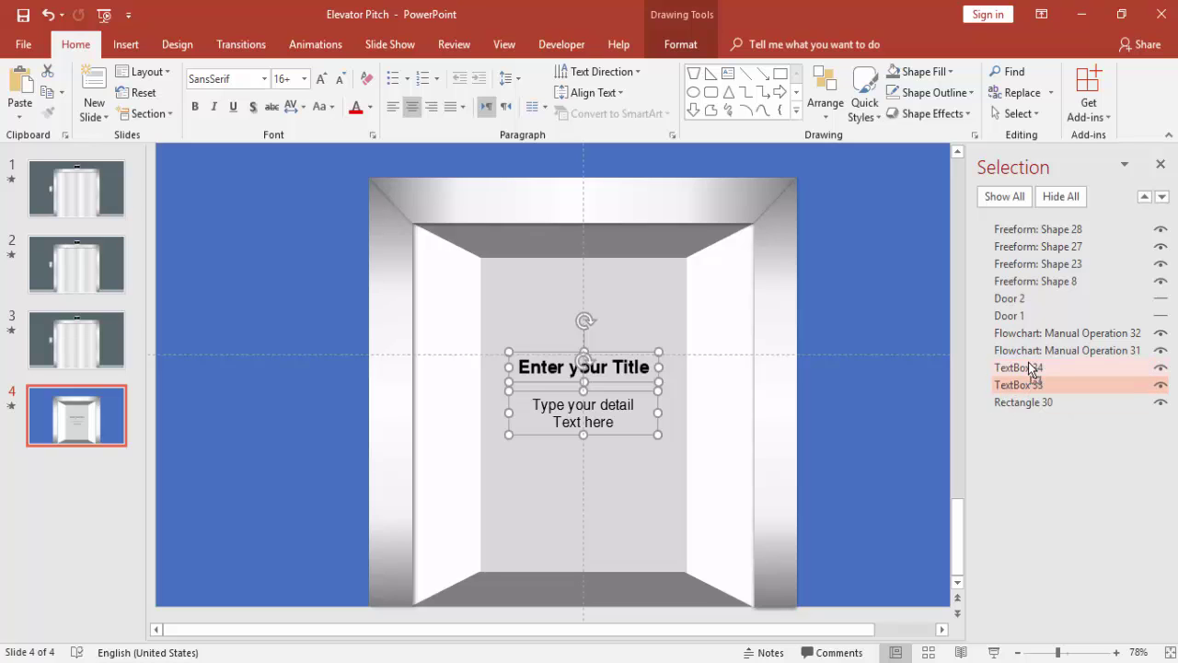
Step: Make Door 2 and Door 1 visible again so they cover the text
click(893, 399)
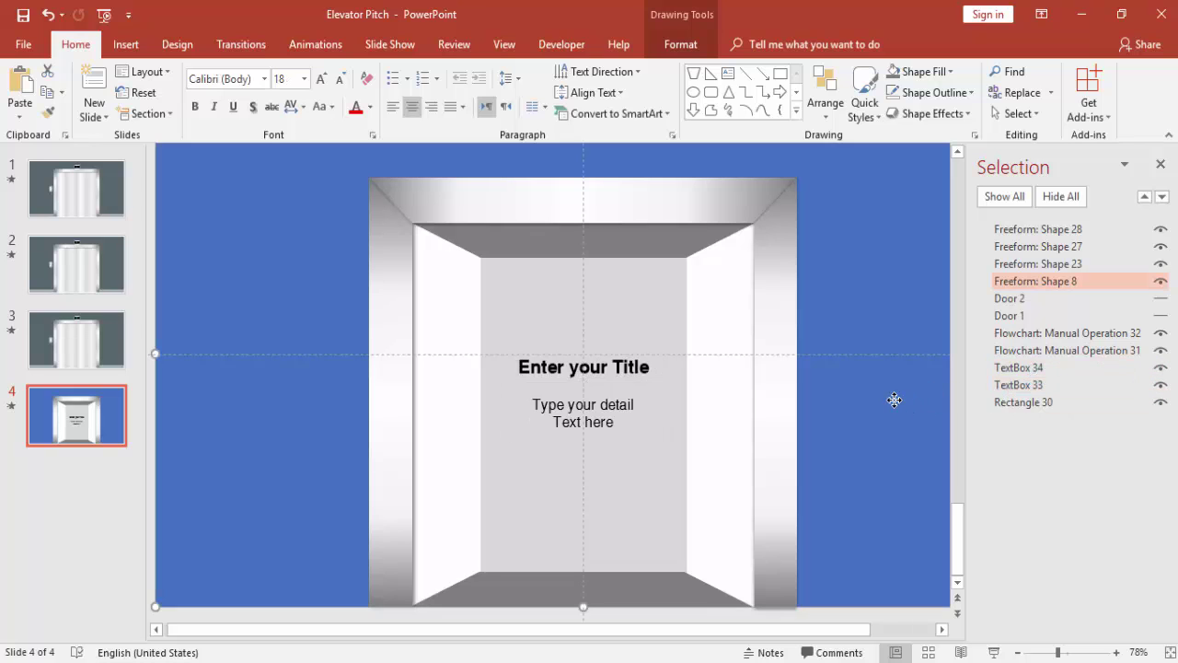
click(1160, 299)
click(1160, 316)
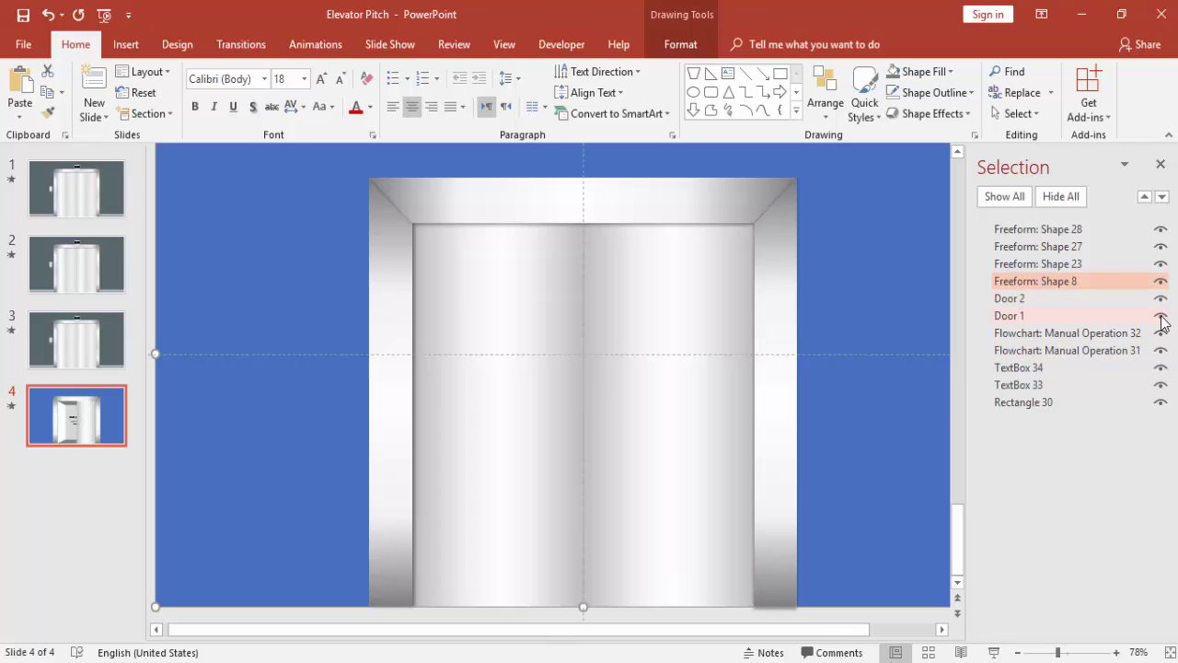
Step: Preview the slide show of the doors revealing the text, then fit the whole slide in view
click(995, 652)
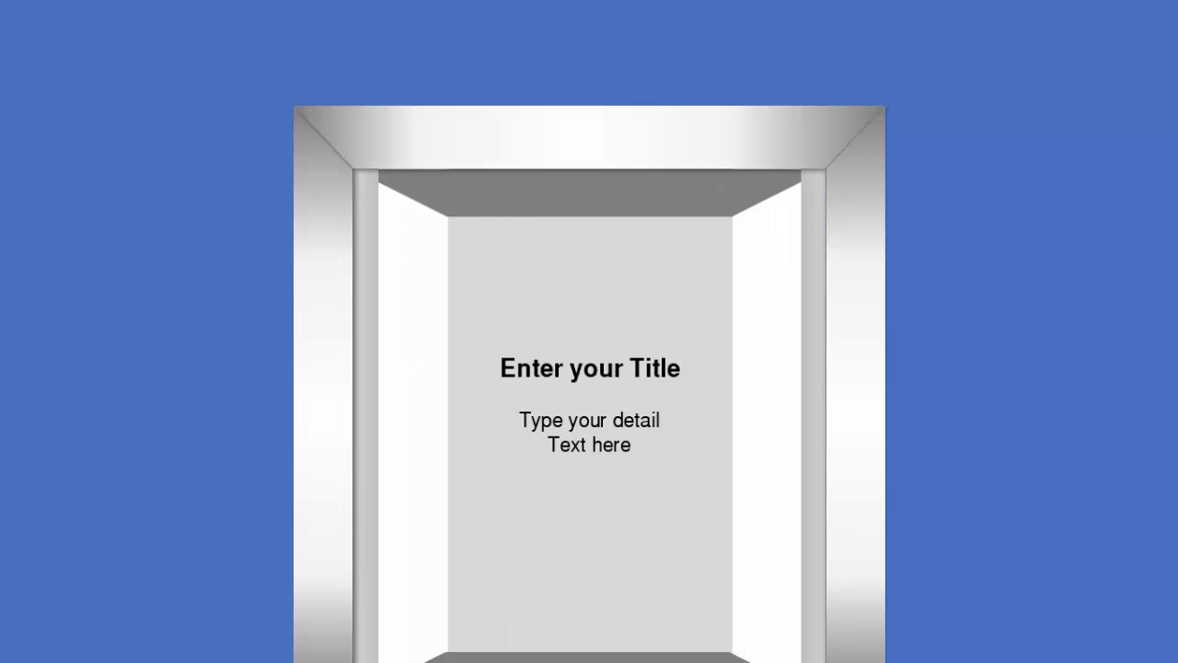
key(Escape)
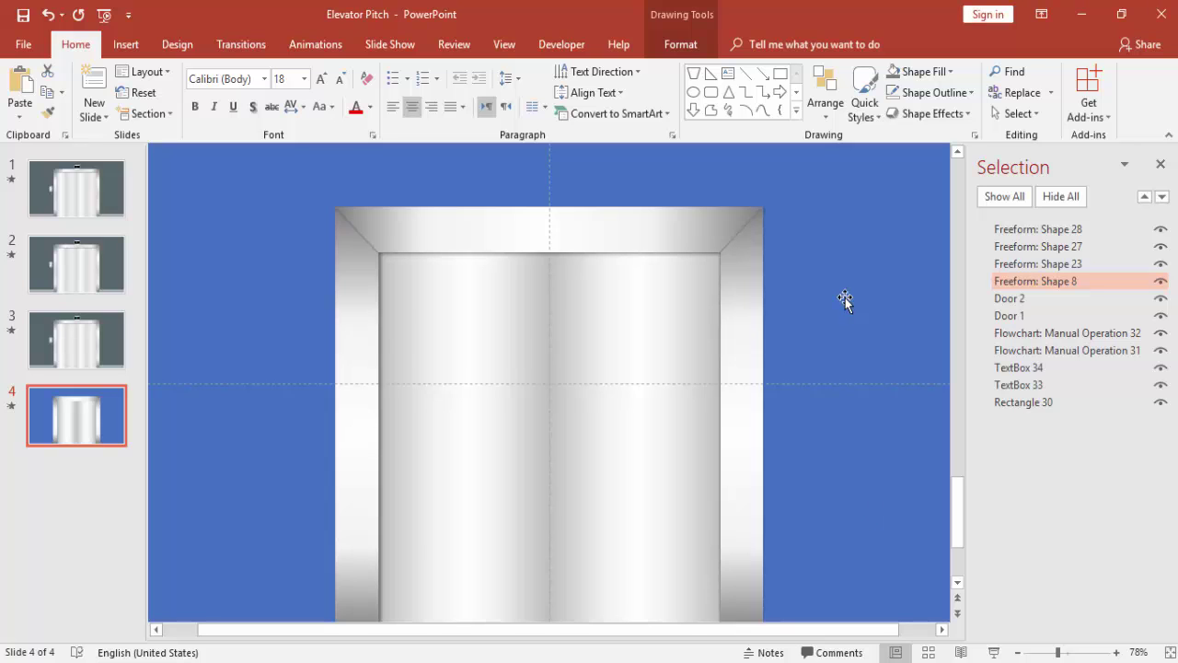
click(1017, 653)
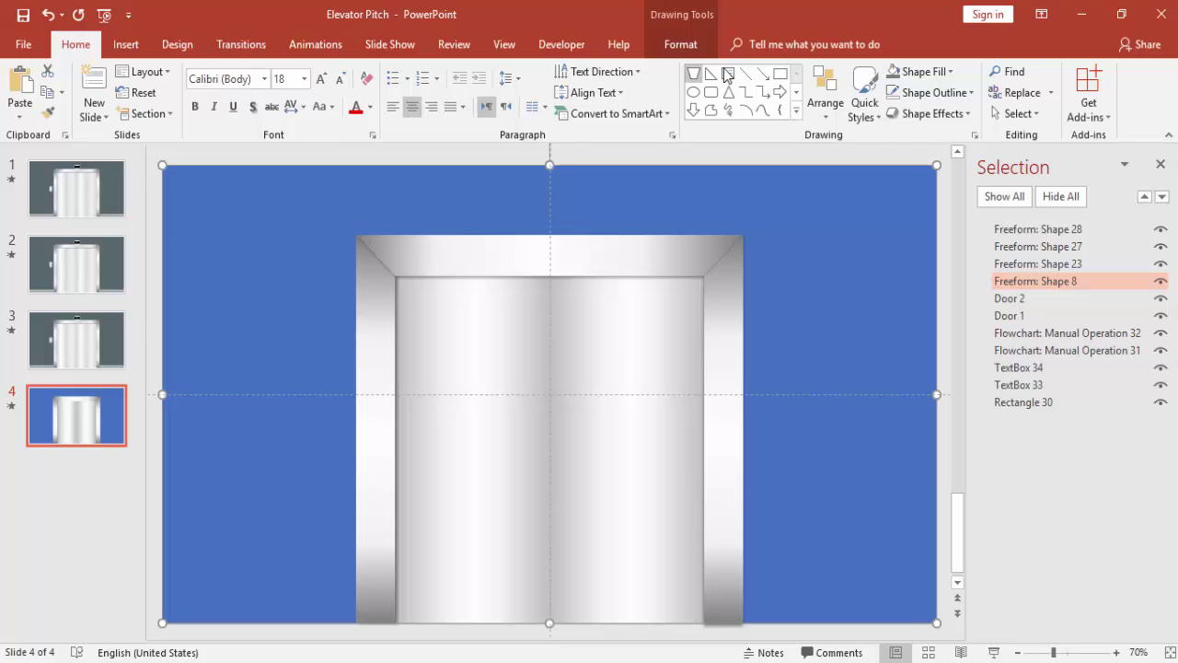
Step: Fill the wall background shape with Blue-Gray Lighter 40%
click(681, 44)
click(430, 72)
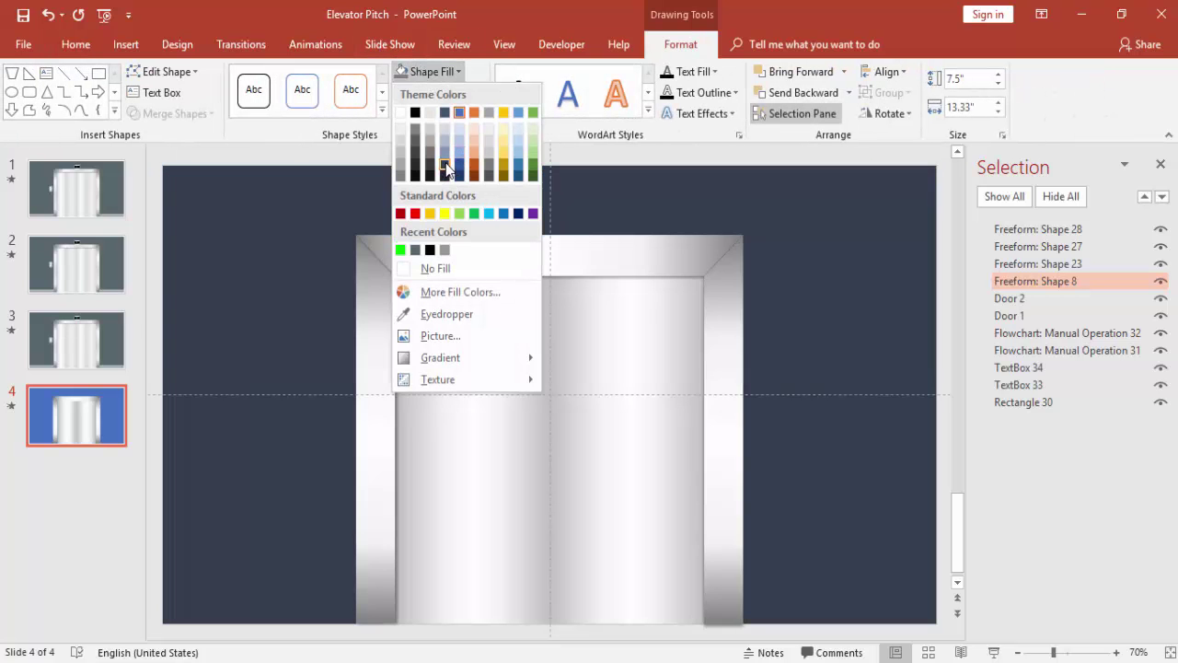
click(445, 151)
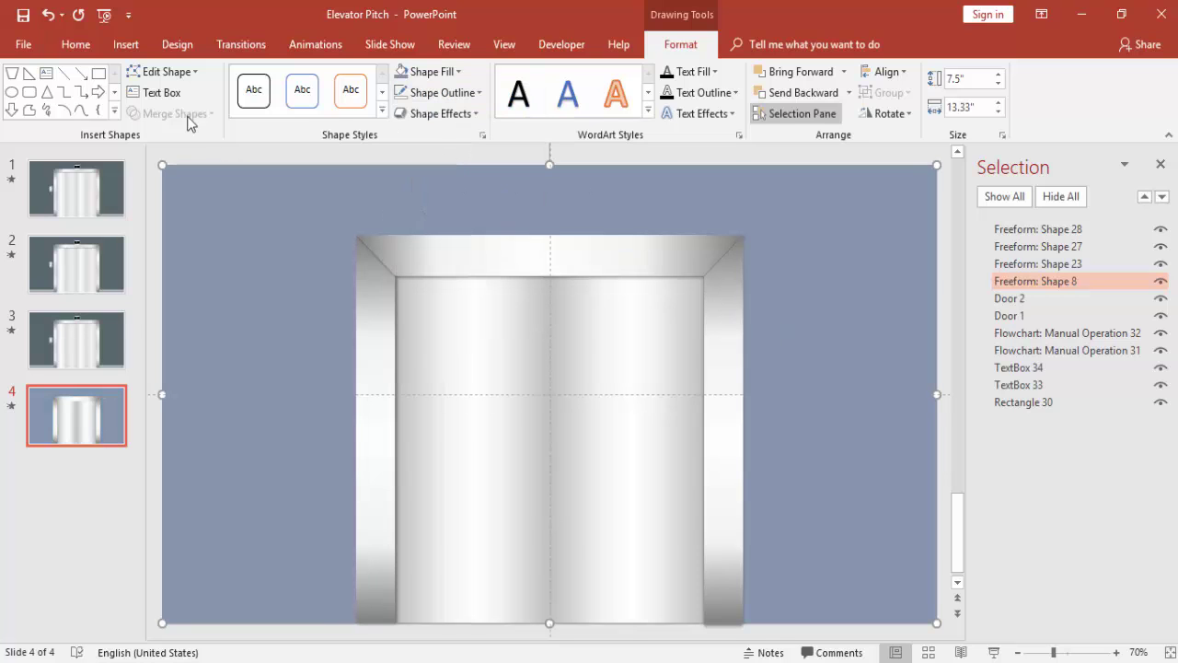
Step: Draw a rectangle along the slide's bottom-left edge and fill it dark navy
click(126, 46)
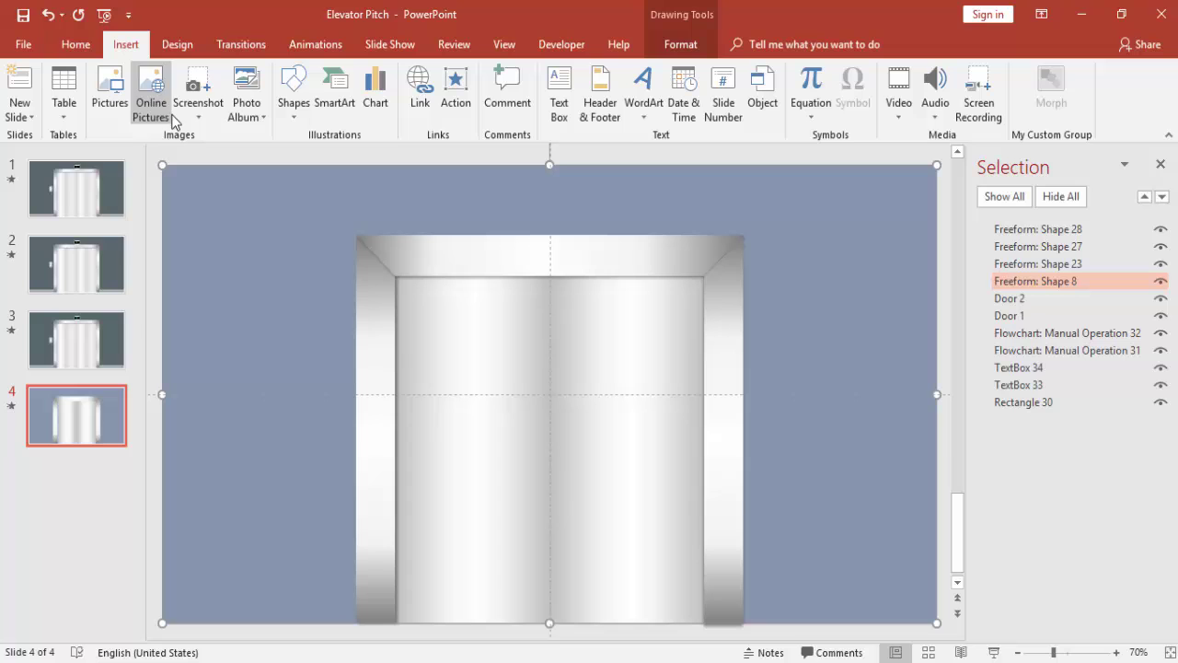
click(293, 102)
click(373, 155)
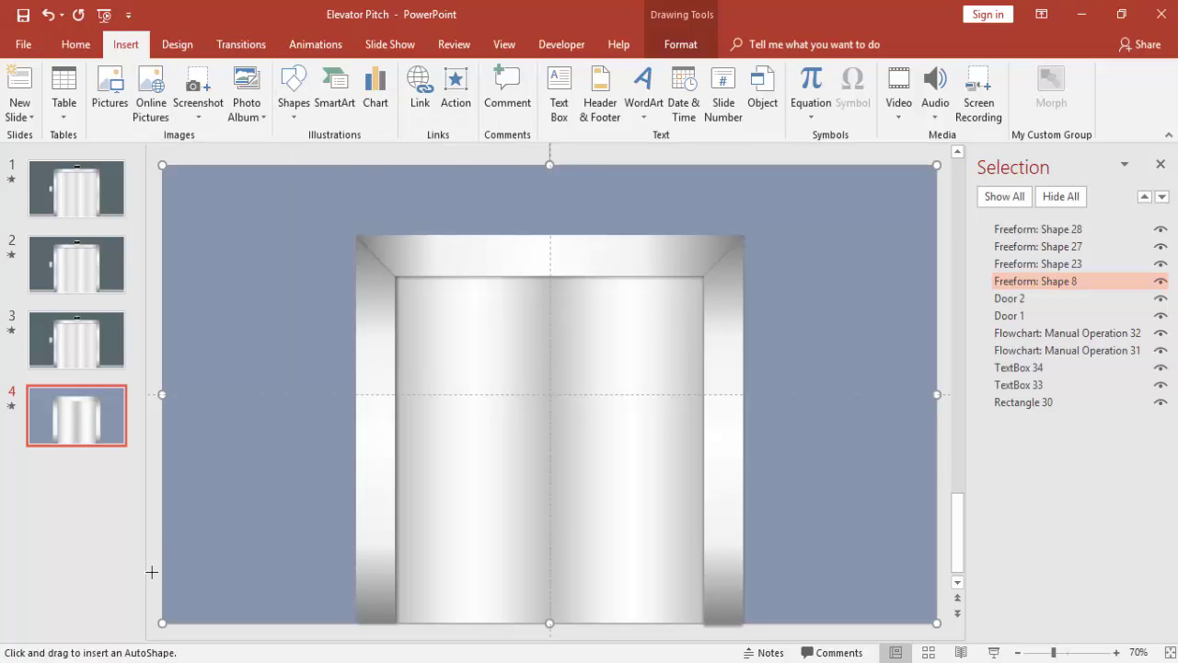
drag(162, 590, 393, 622)
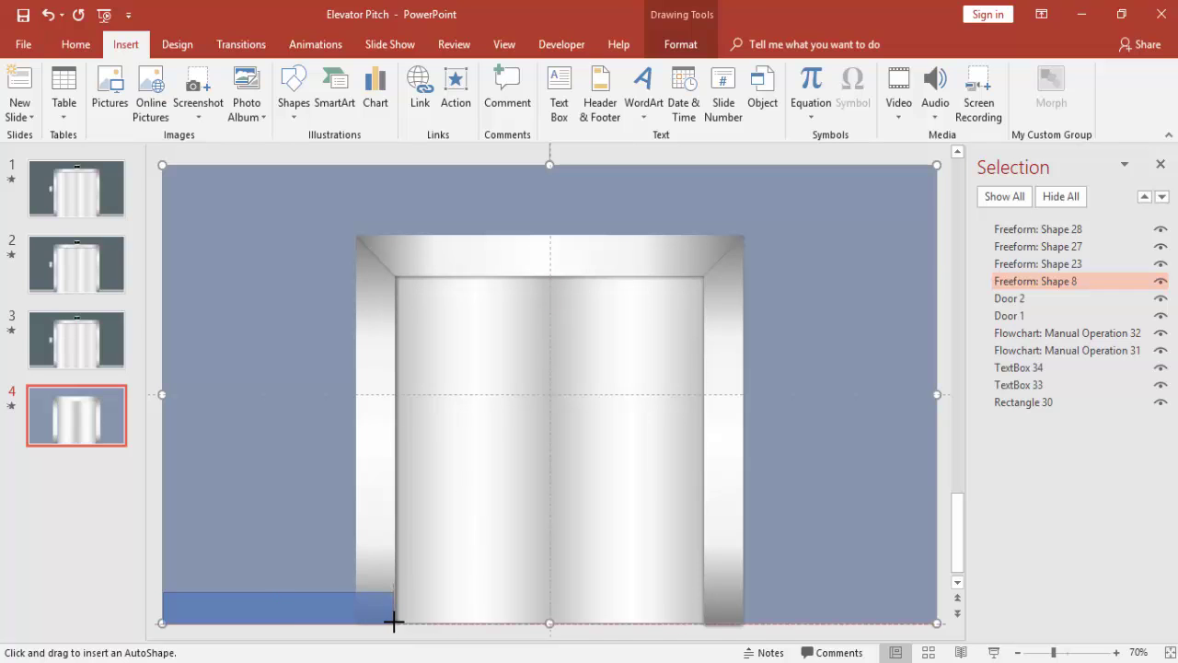
drag(393, 622, 396, 619)
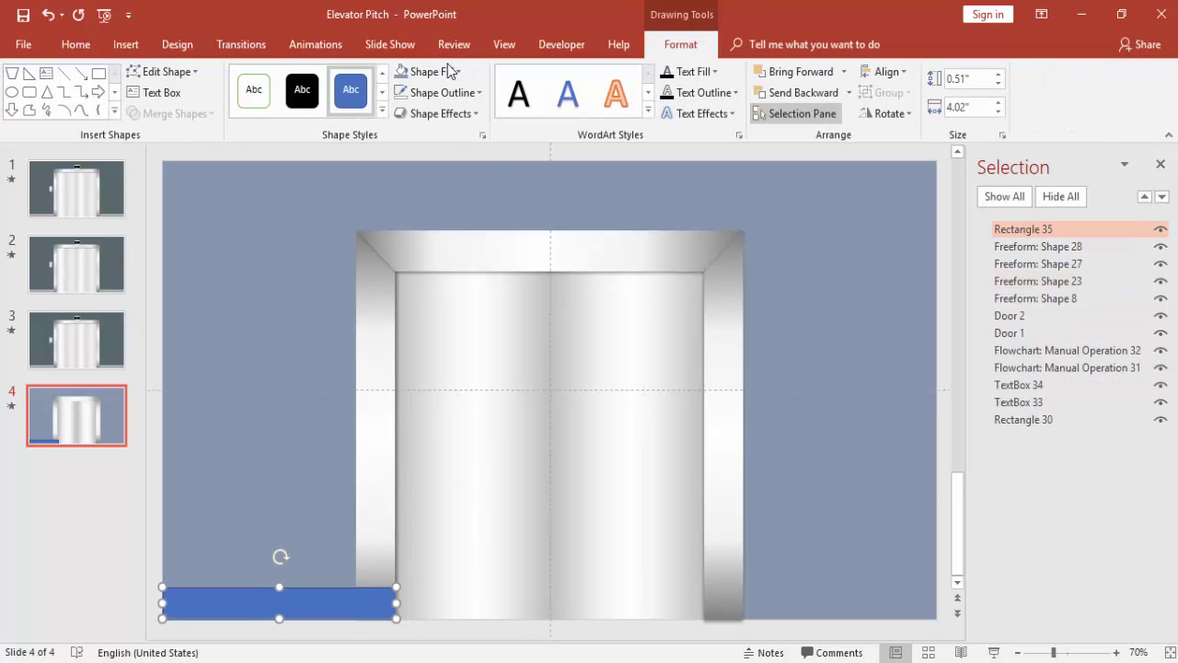
click(449, 72)
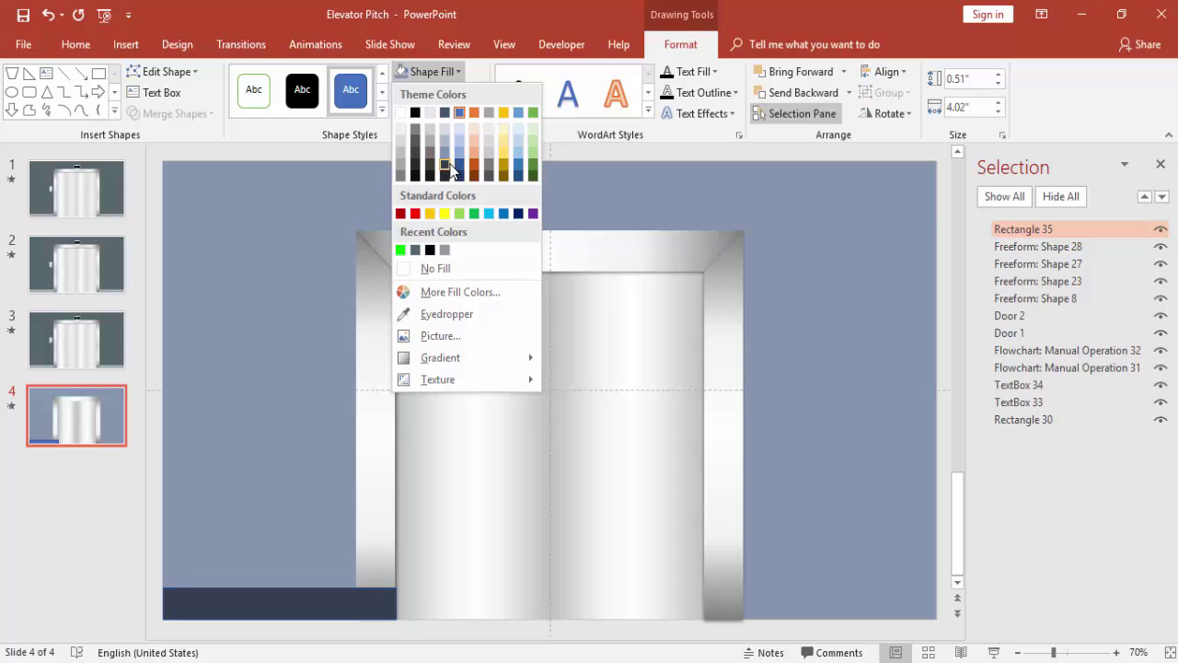
click(449, 166)
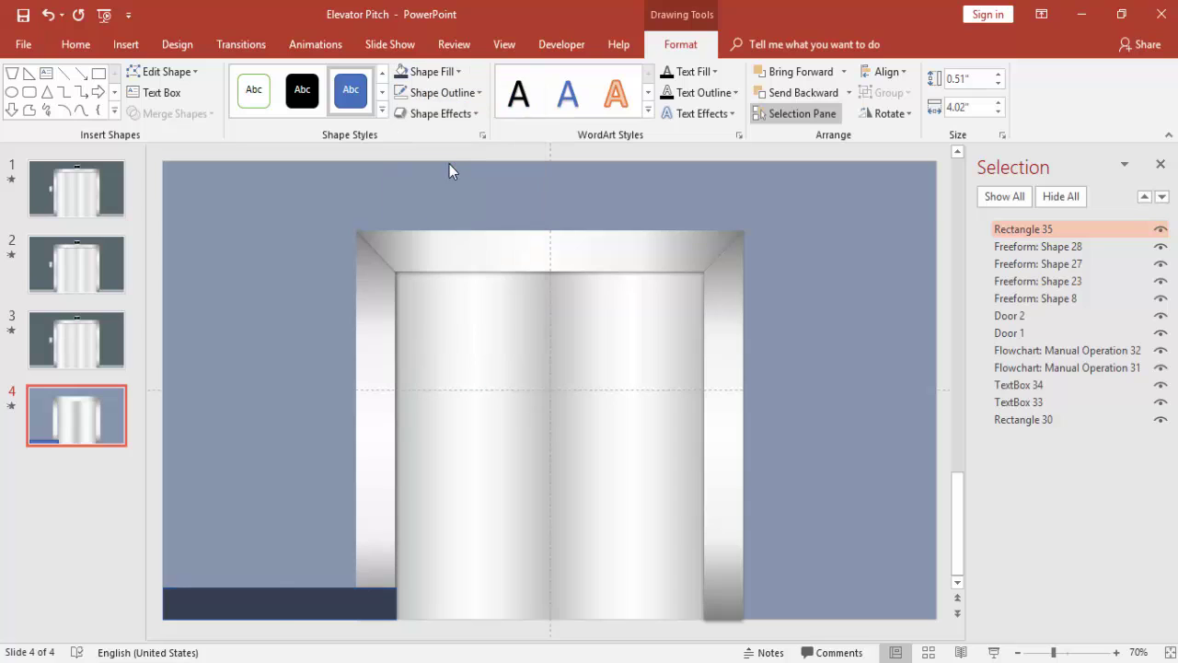
Step: Send the left floor strip backward so it sits behind the silver frame
click(781, 96)
click(781, 96)
click(780, 96)
click(781, 96)
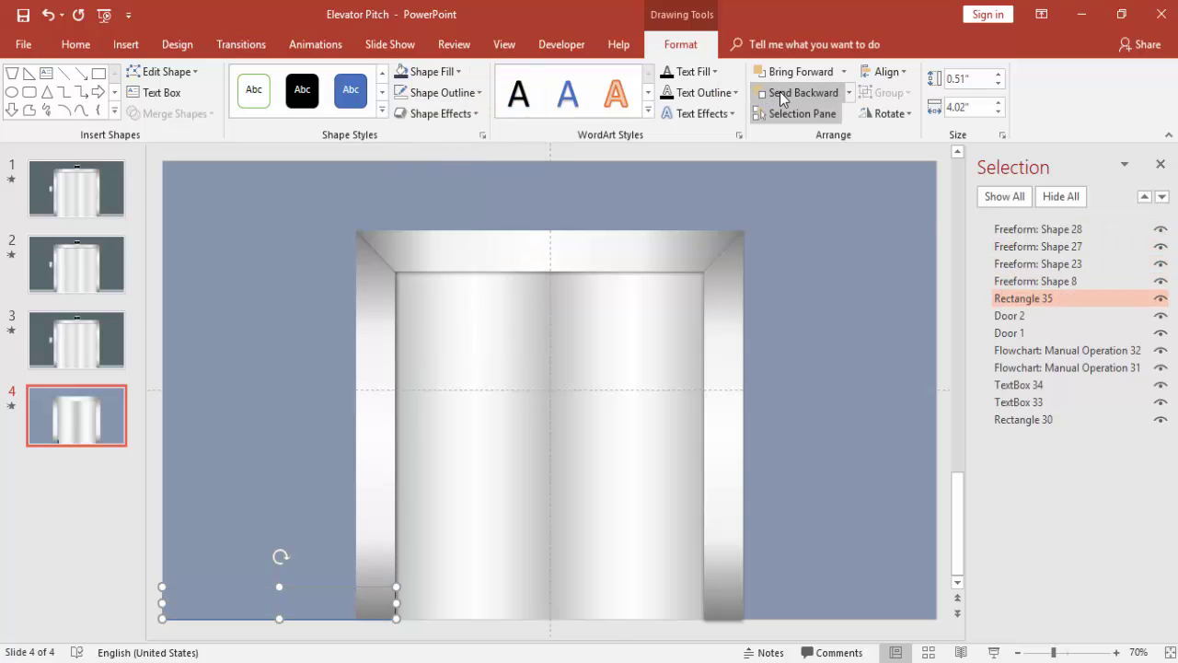
key(ctrl+z)
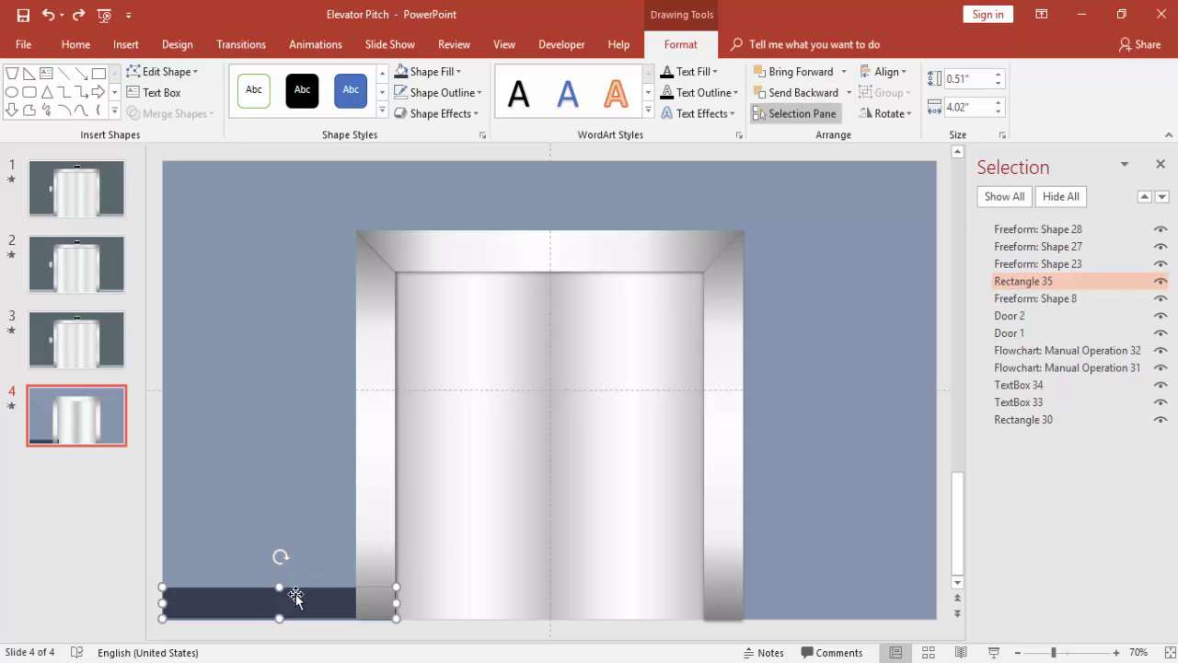
Step: Duplicate the strip to the bottom-right, align it, and send it behind the frame
key(ctrl+d)
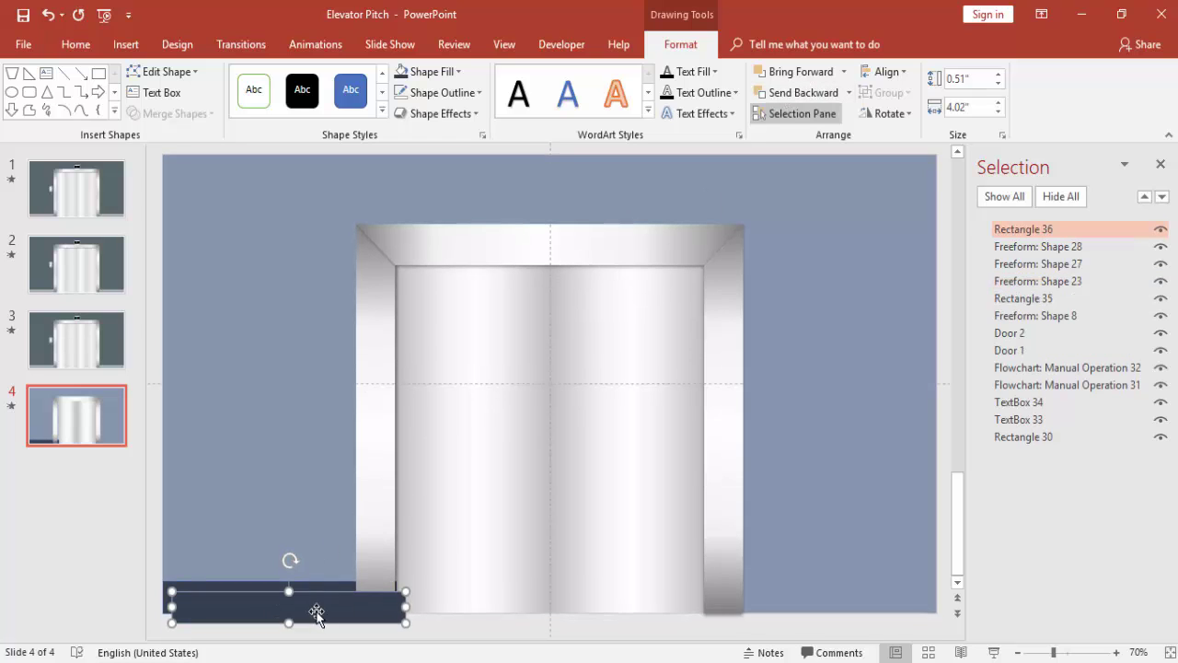
drag(316, 613, 848, 609)
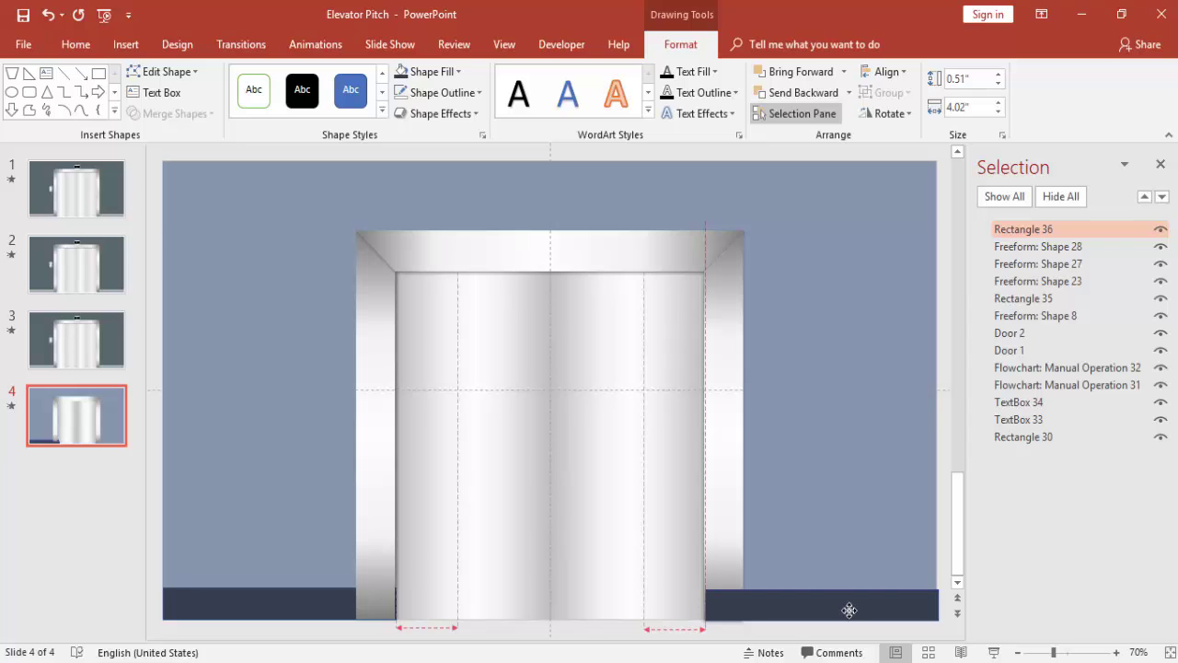
drag(849, 610, 847, 608)
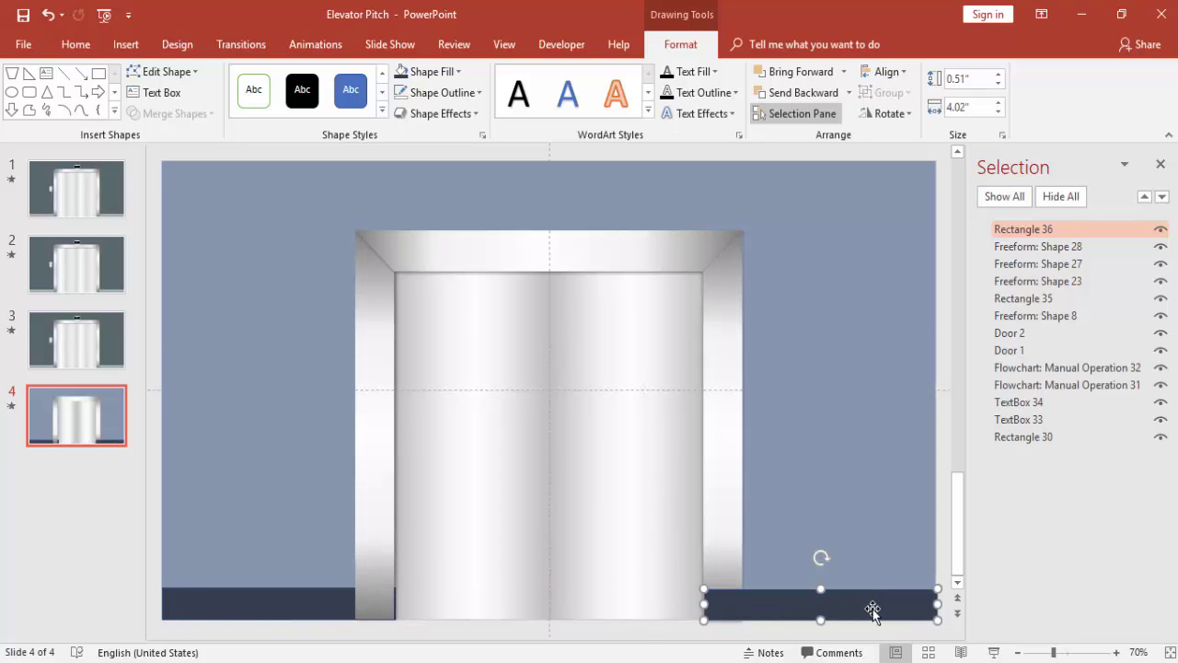
key(ctrl+Down)
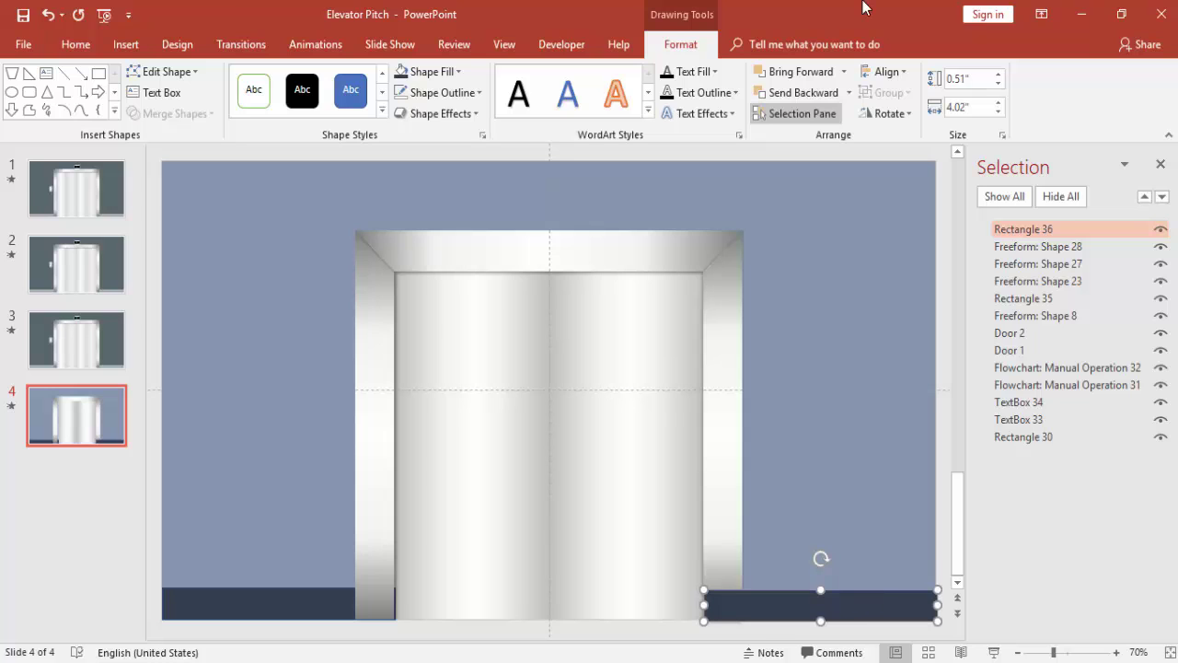
click(824, 91)
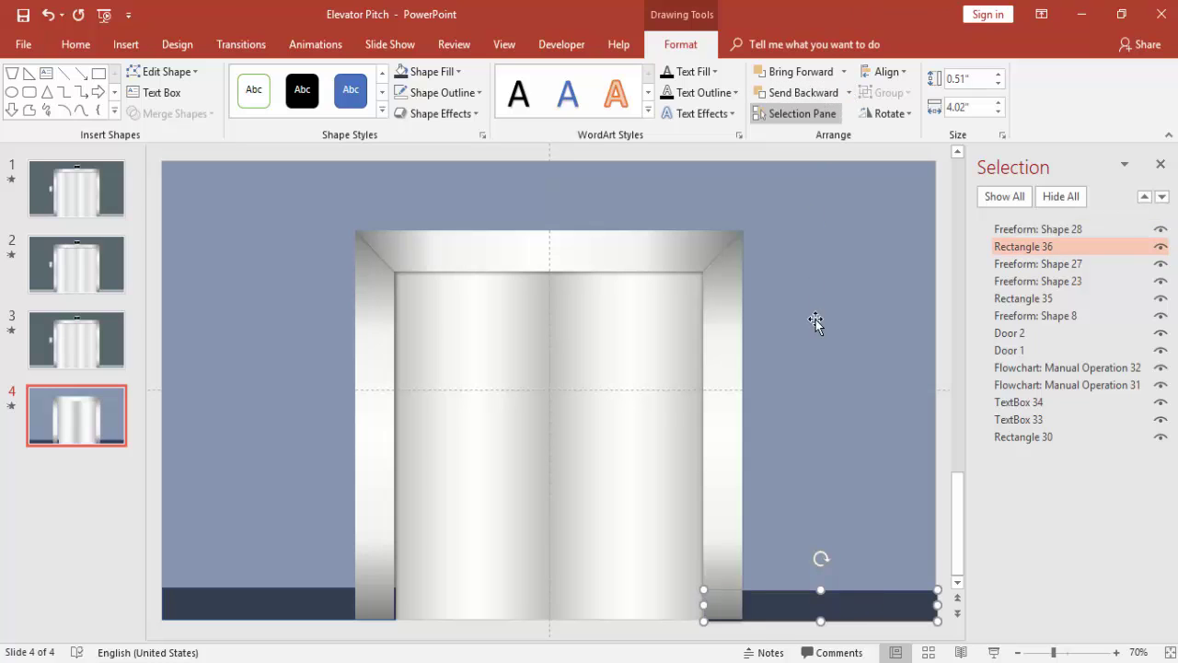
drag(823, 609, 830, 605)
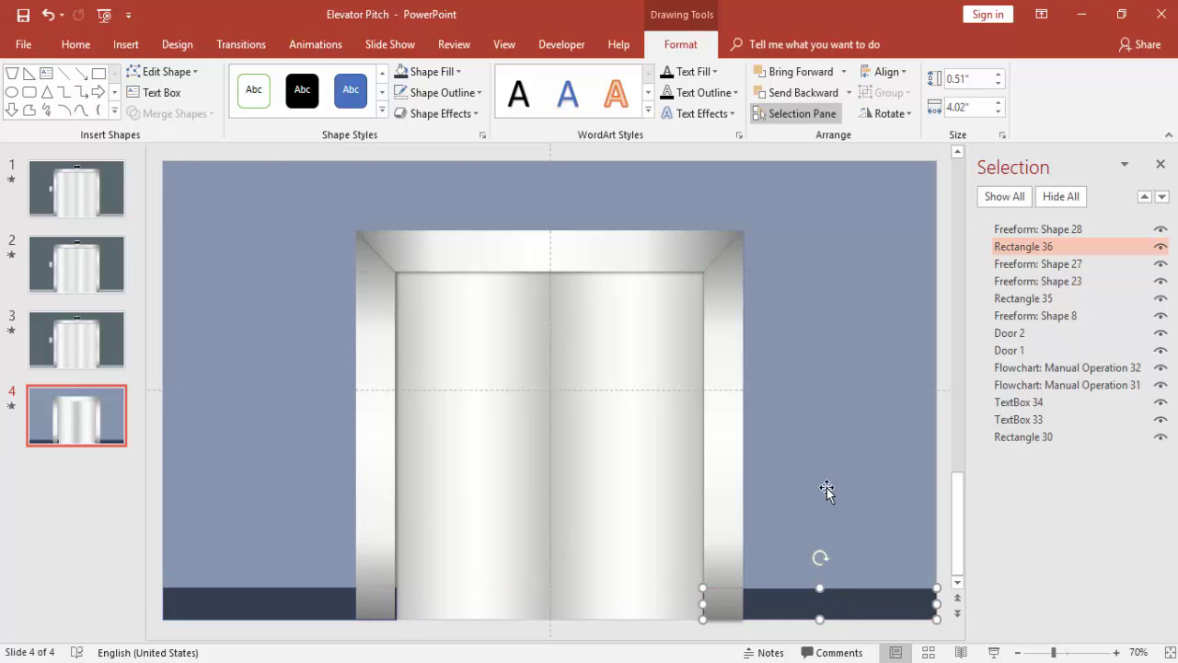
click(322, 600)
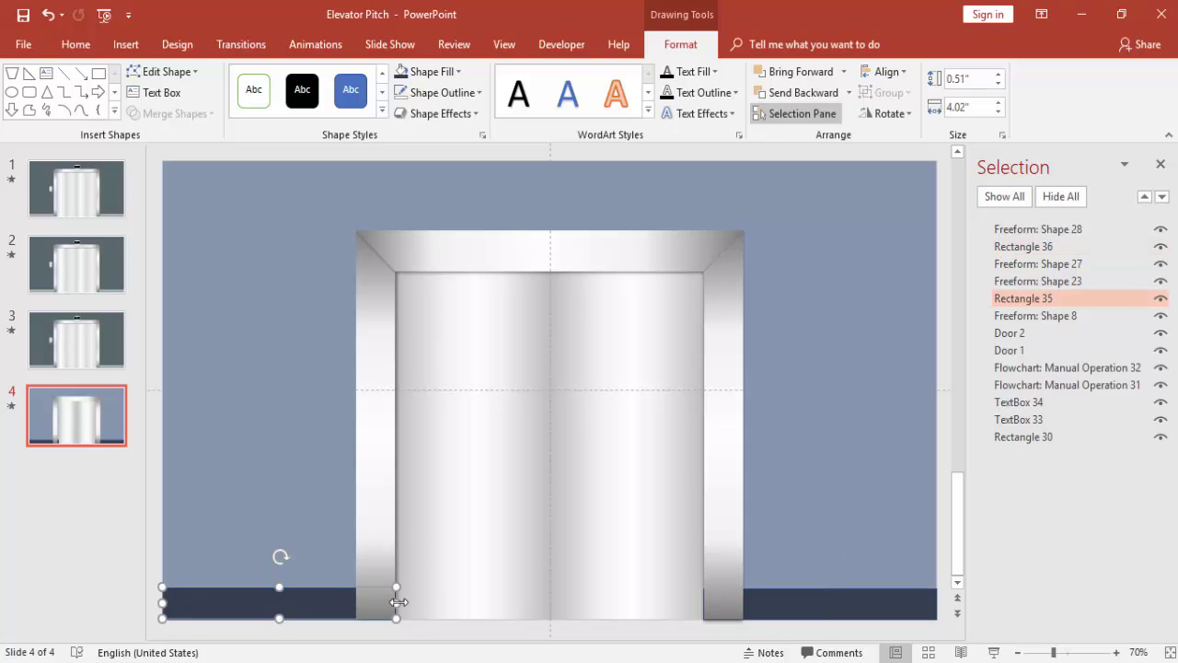
click(318, 548)
click(766, 612)
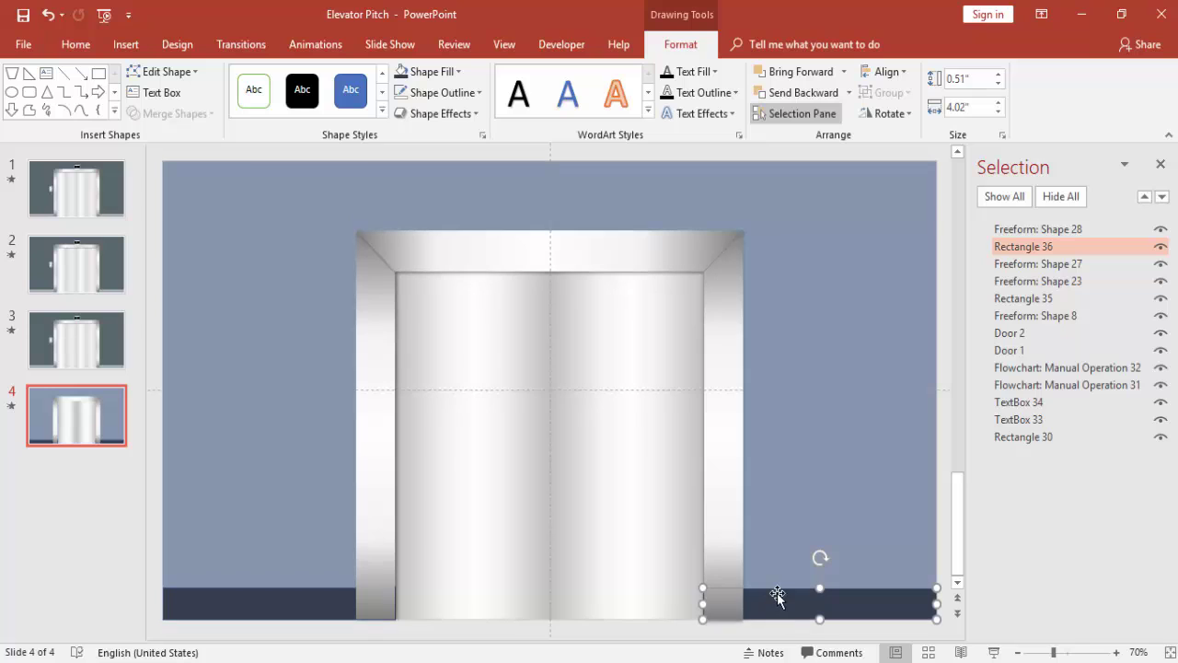
click(787, 563)
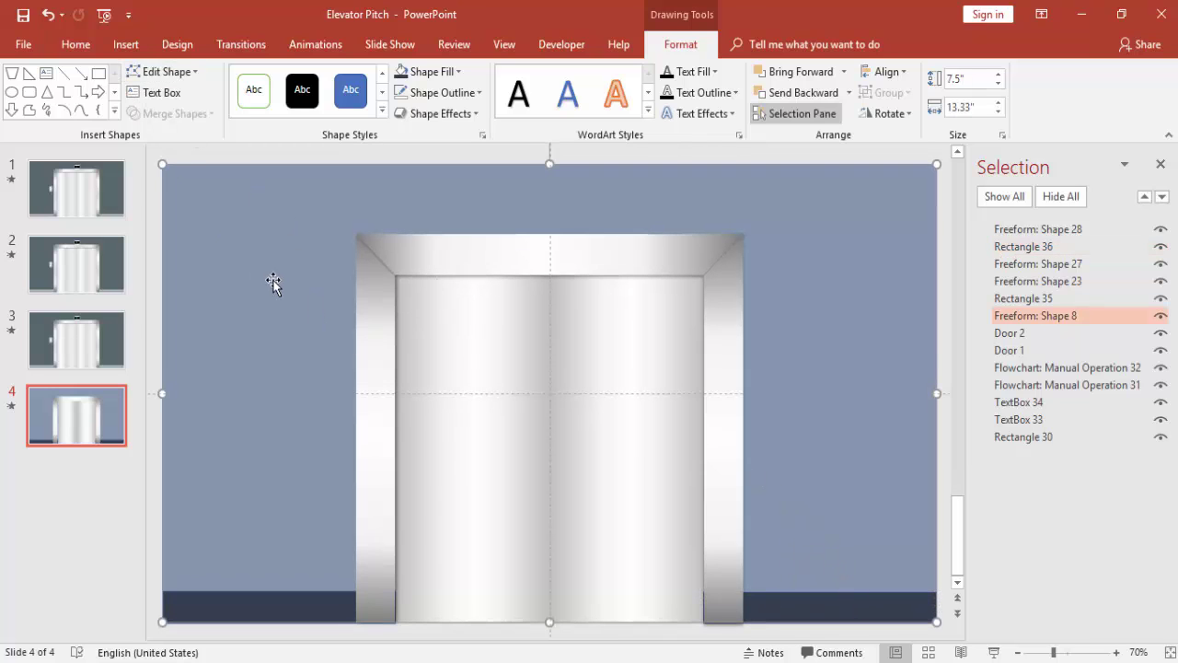
Step: Duplicate the left frame piece, shorten it, and move it onto the wall left of the elevator
click(363, 316)
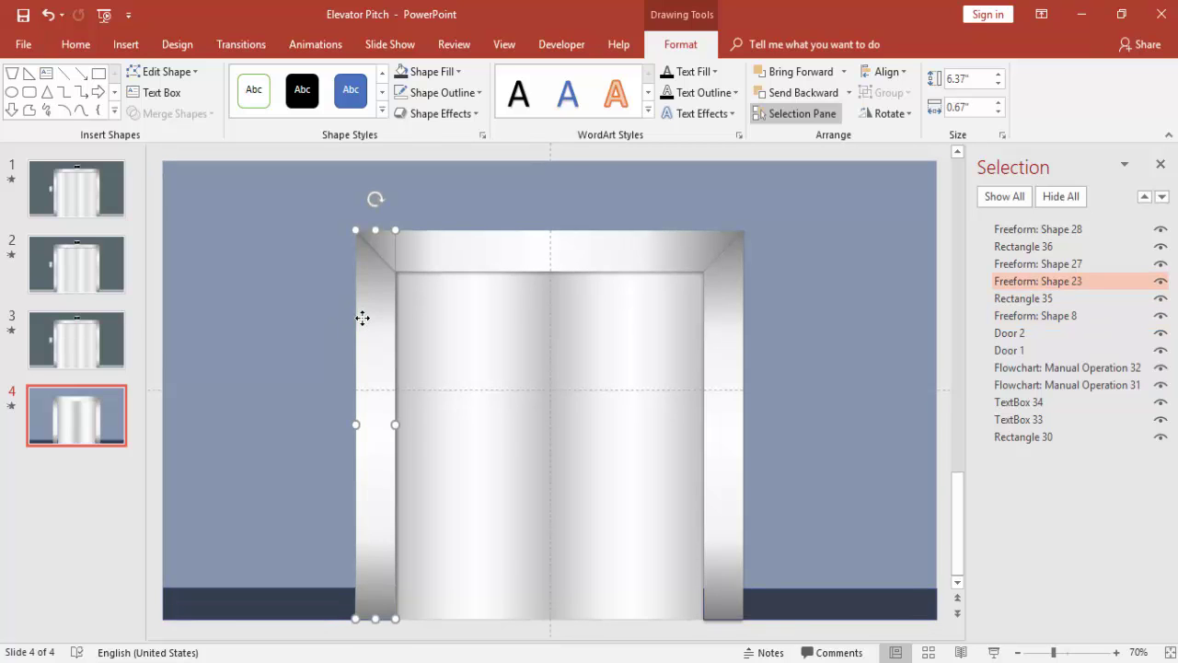
key(ctrl+d)
drag(395, 368, 483, 370)
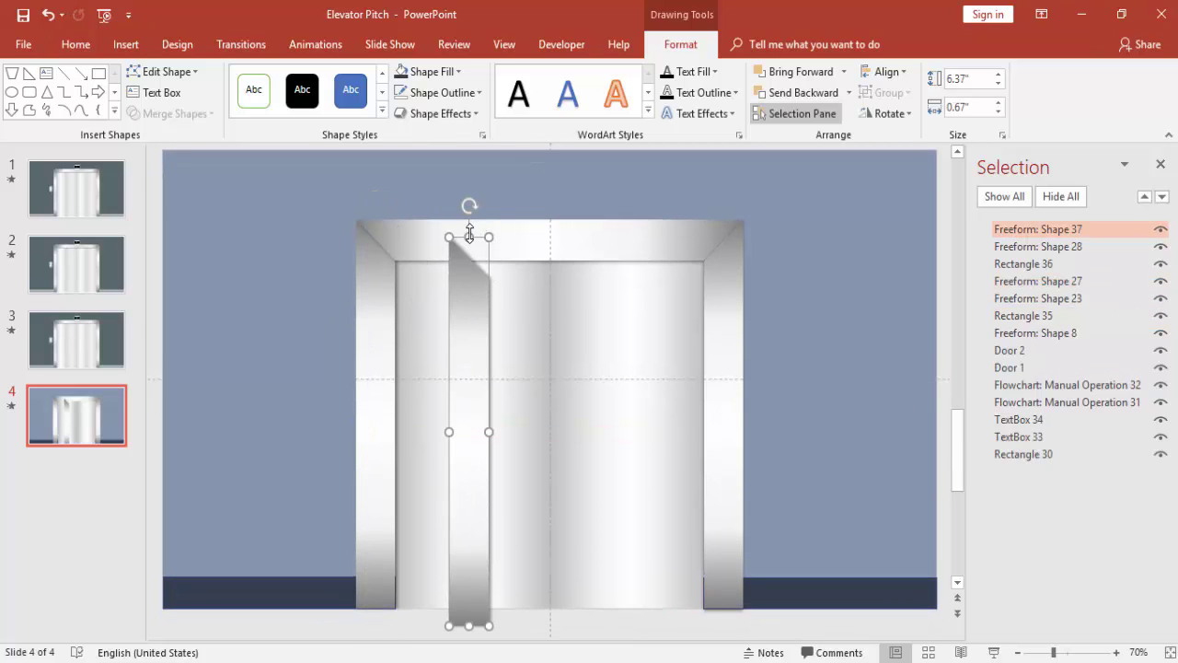
drag(470, 236, 468, 473)
drag(468, 541, 307, 393)
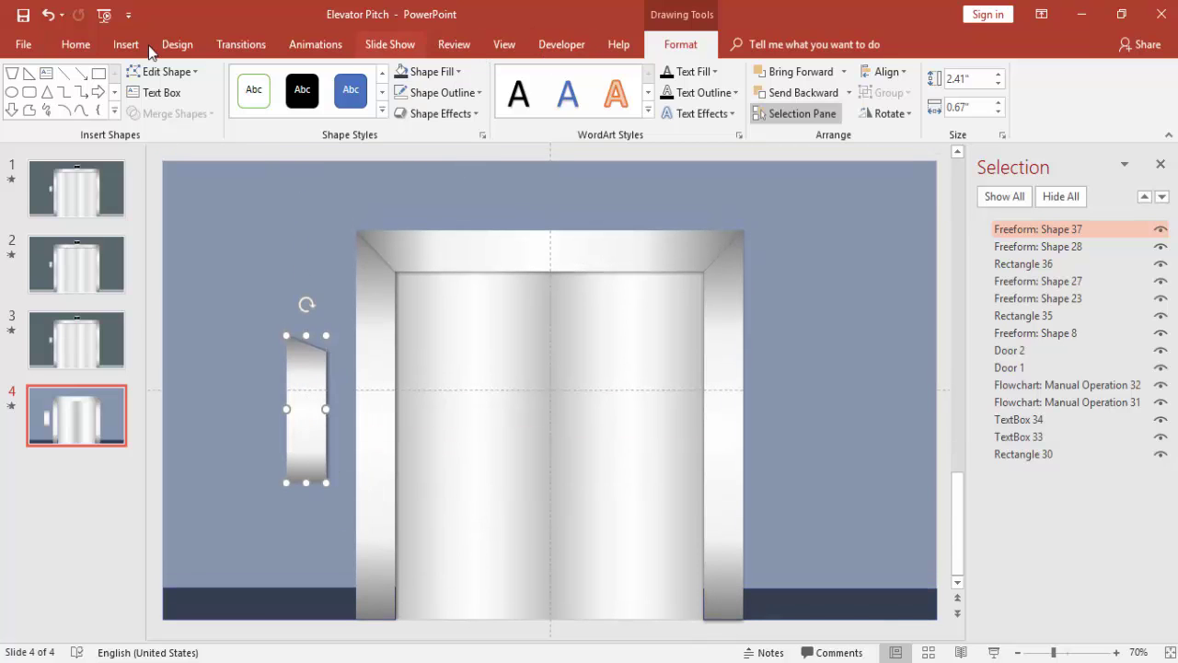
Step: Change the piece to a rounded rectangle, shrink it to 1.1" by 0.53", and close the Selection pane
click(182, 75)
mouse_move(206, 93)
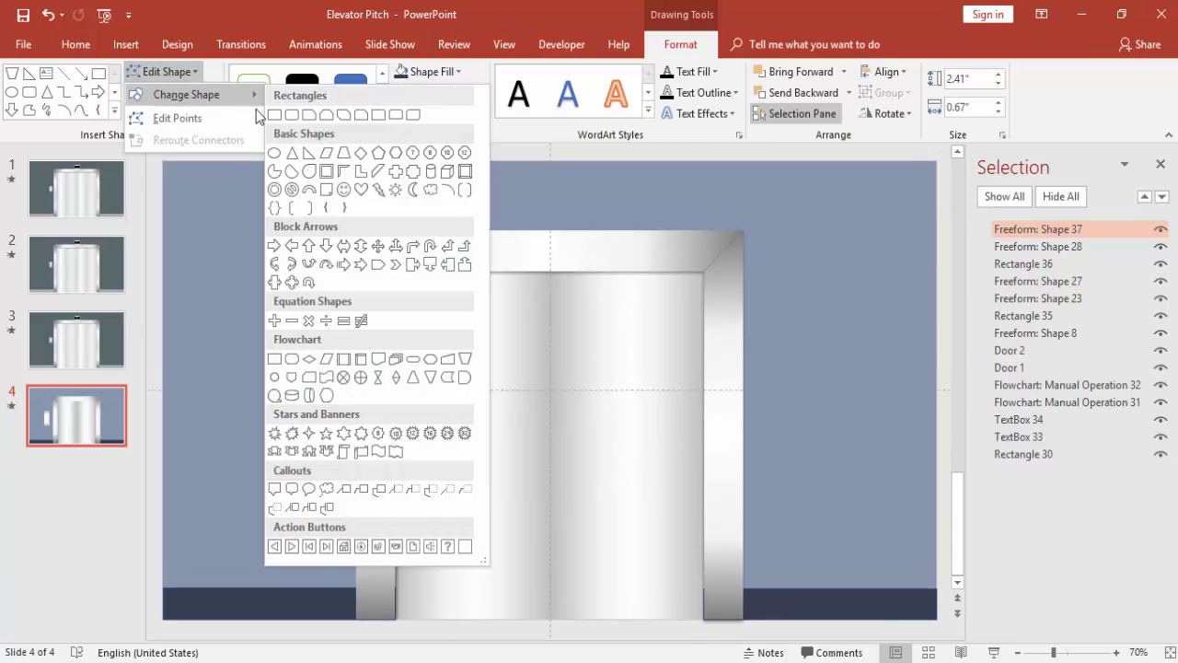
click(292, 115)
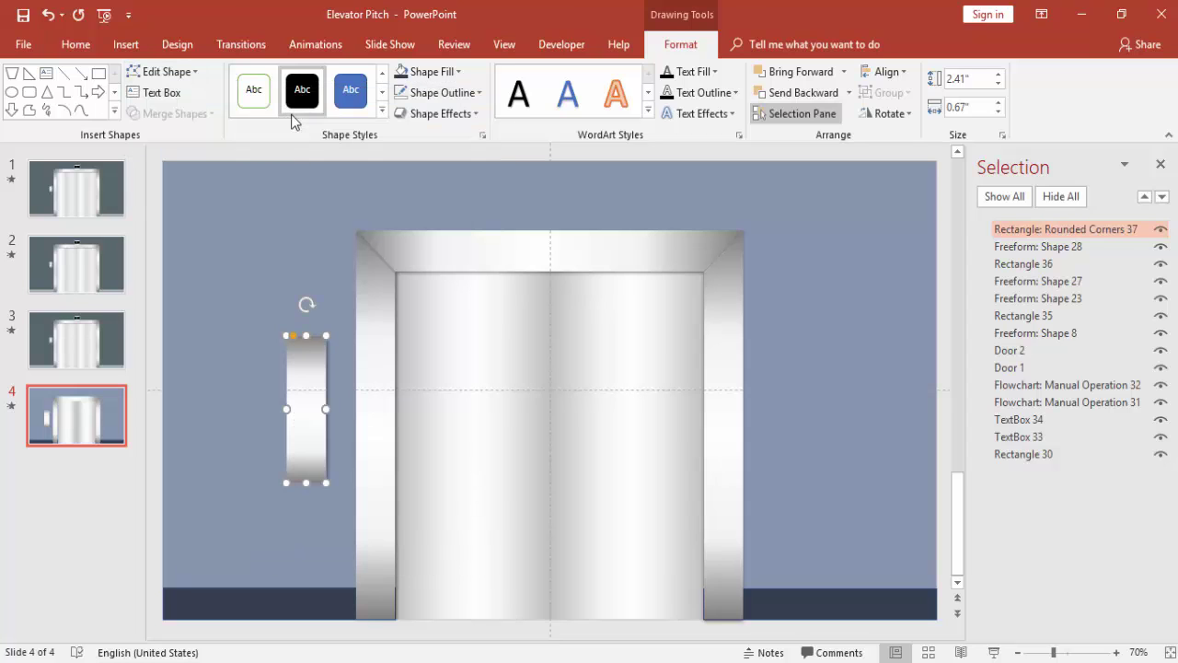
mouse_move(304, 335)
mouse_down()
mouse_move(295, 449)
mouse_move(320, 392)
mouse_up()
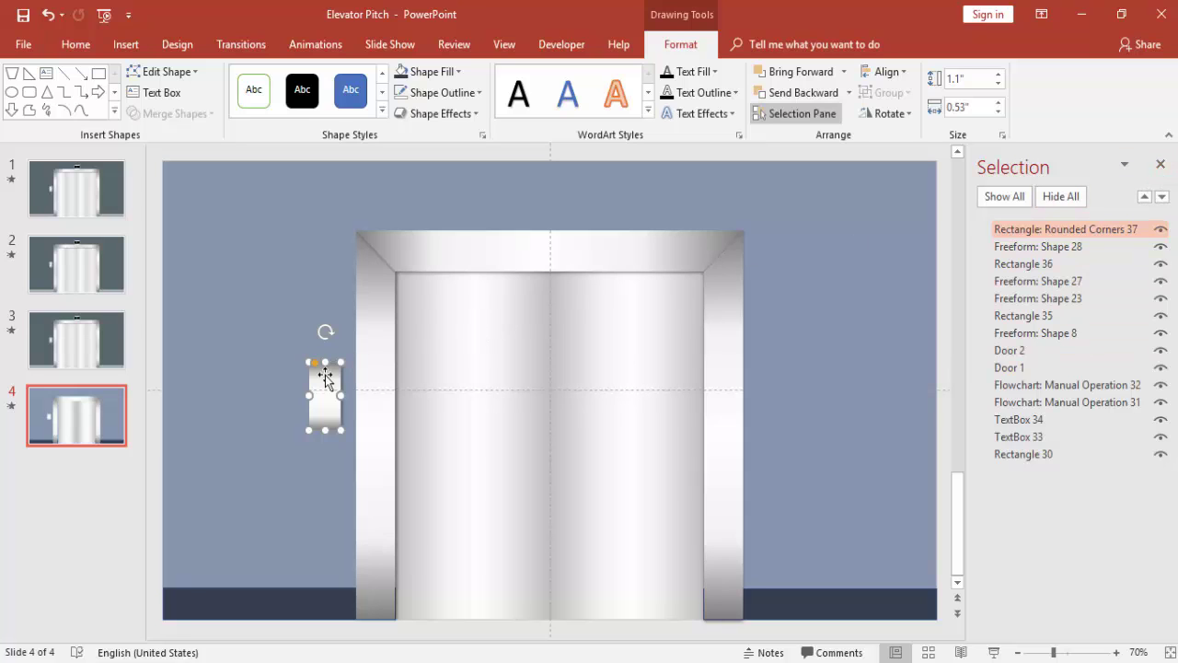
click(1160, 164)
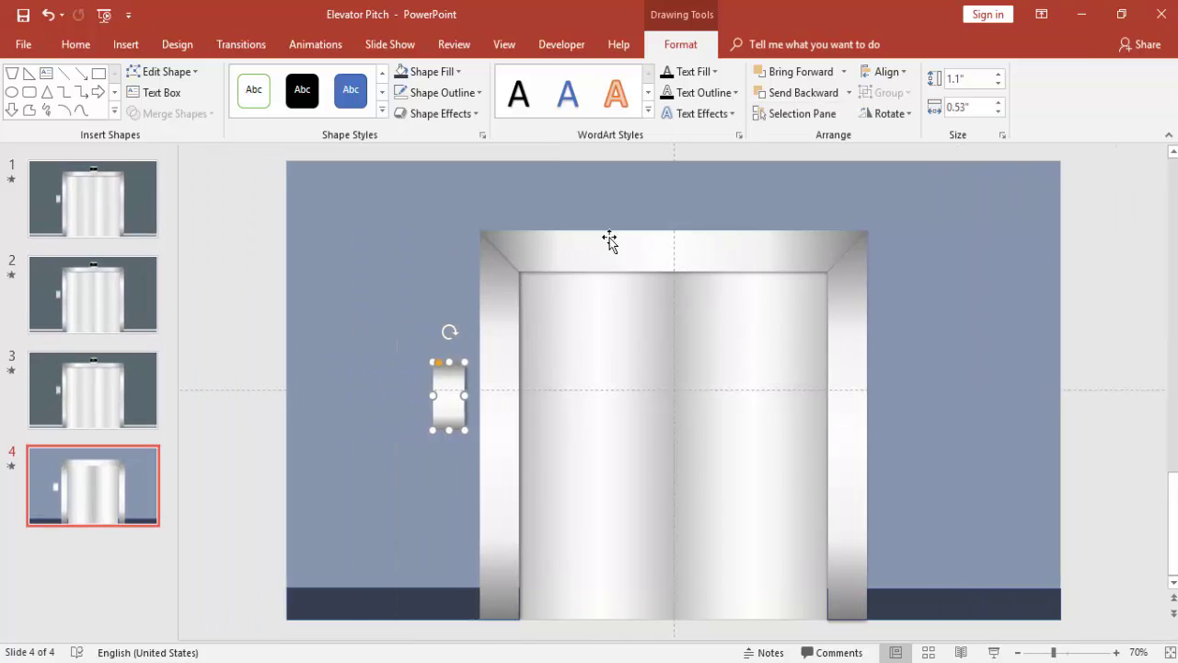
Step: Set the call-button plate's shadow to No Shadow and nudge it slightly right
right_click(448, 374)
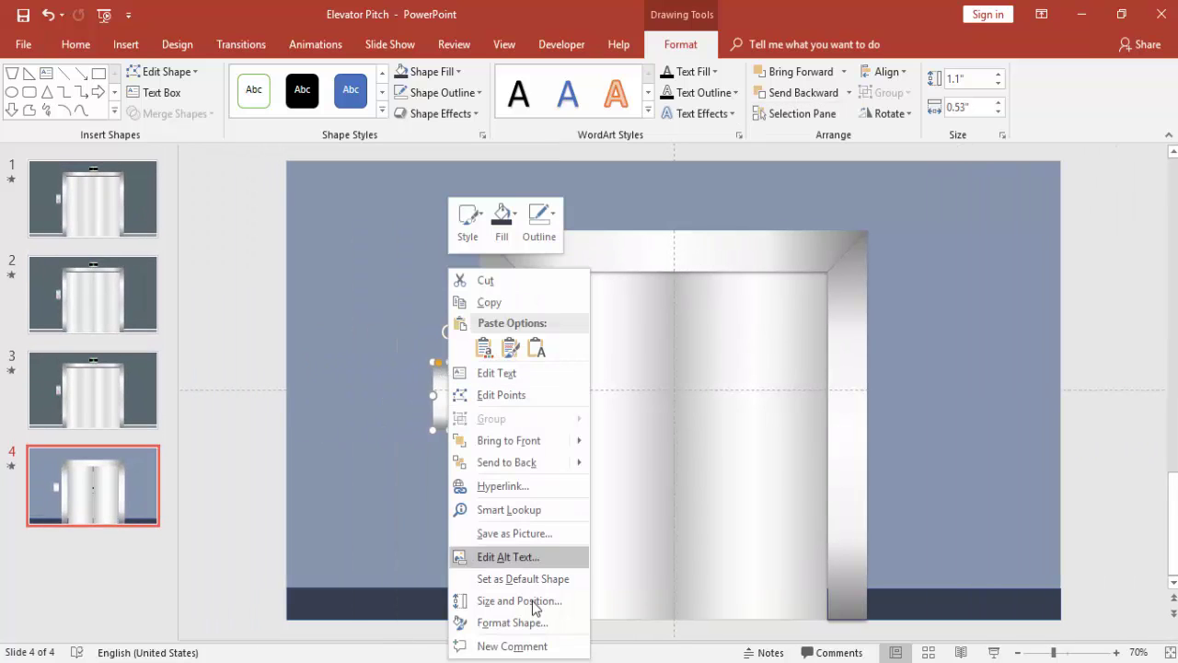
click(560, 595)
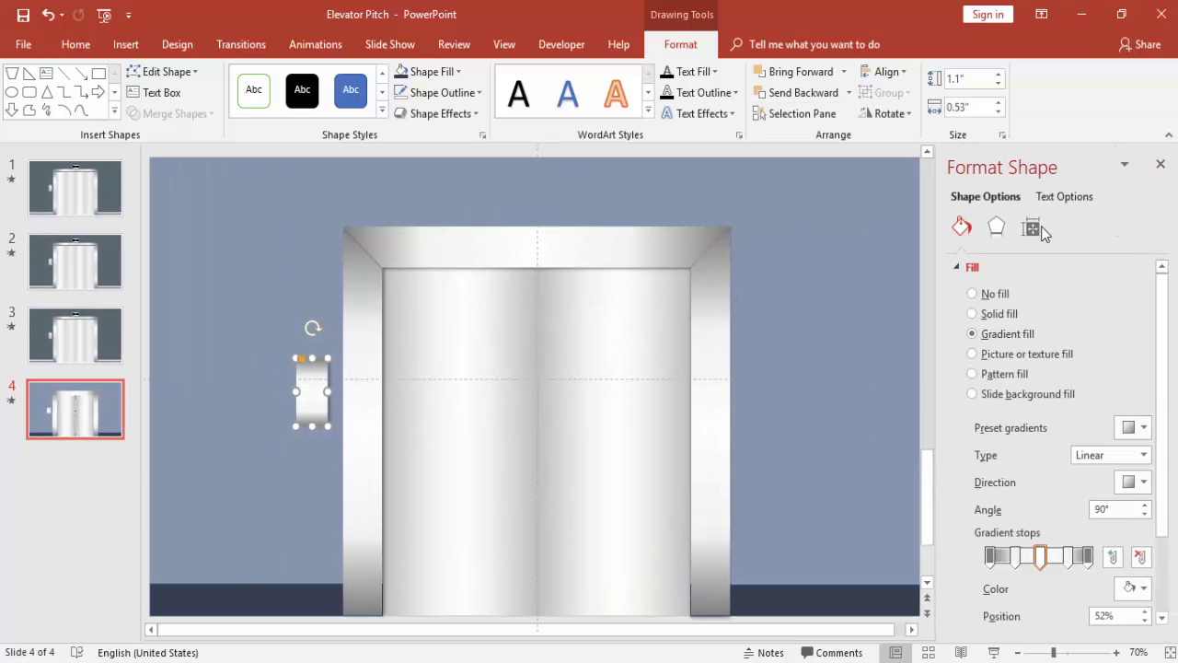
click(998, 228)
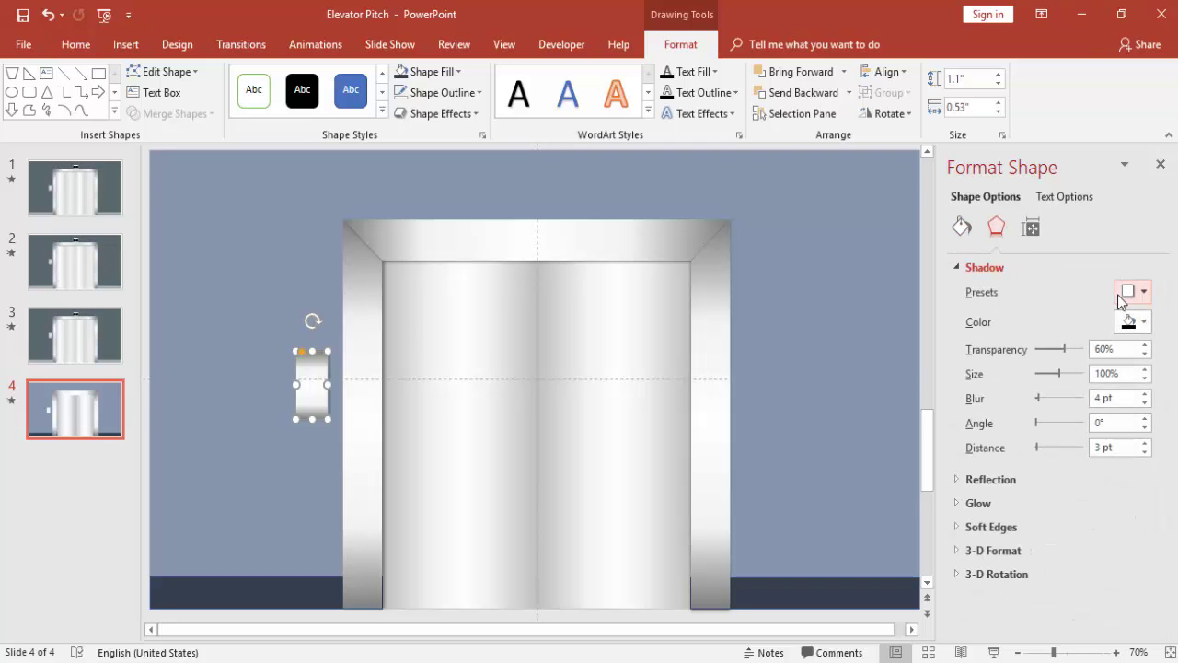
click(1132, 291)
click(1042, 355)
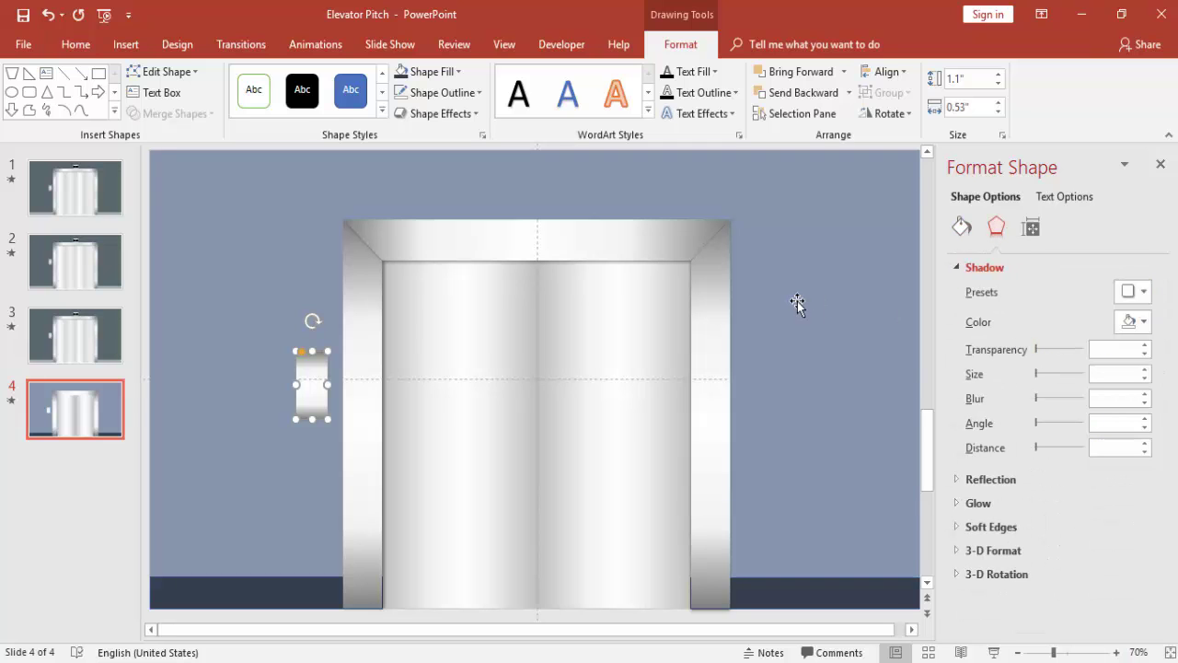
click(513, 328)
drag(314, 387, 312, 383)
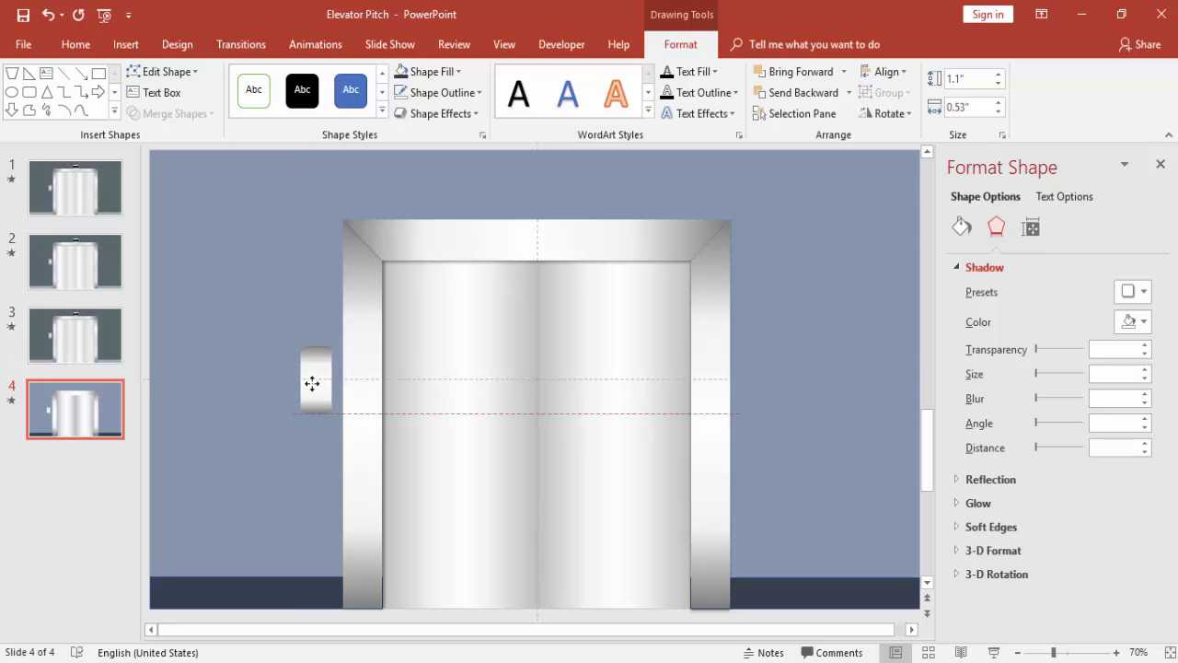
click(264, 250)
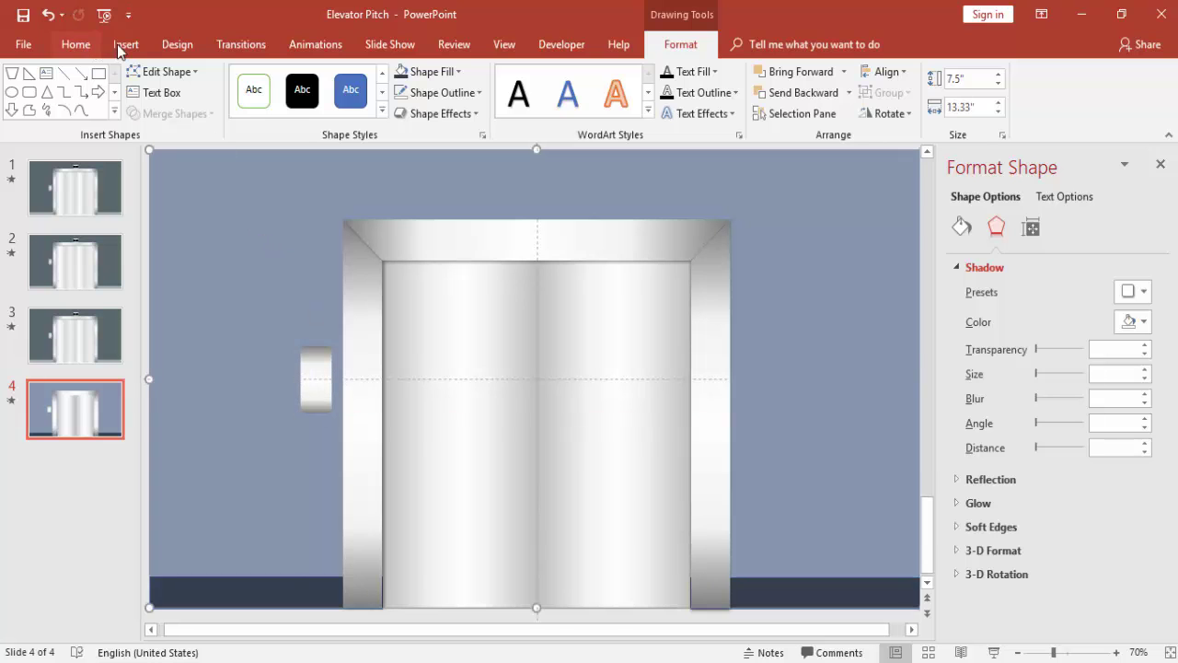
click(125, 50)
Step: Draw a 0.22" by 0.25" isosceles triangle on the plate and fill it standard green
click(294, 119)
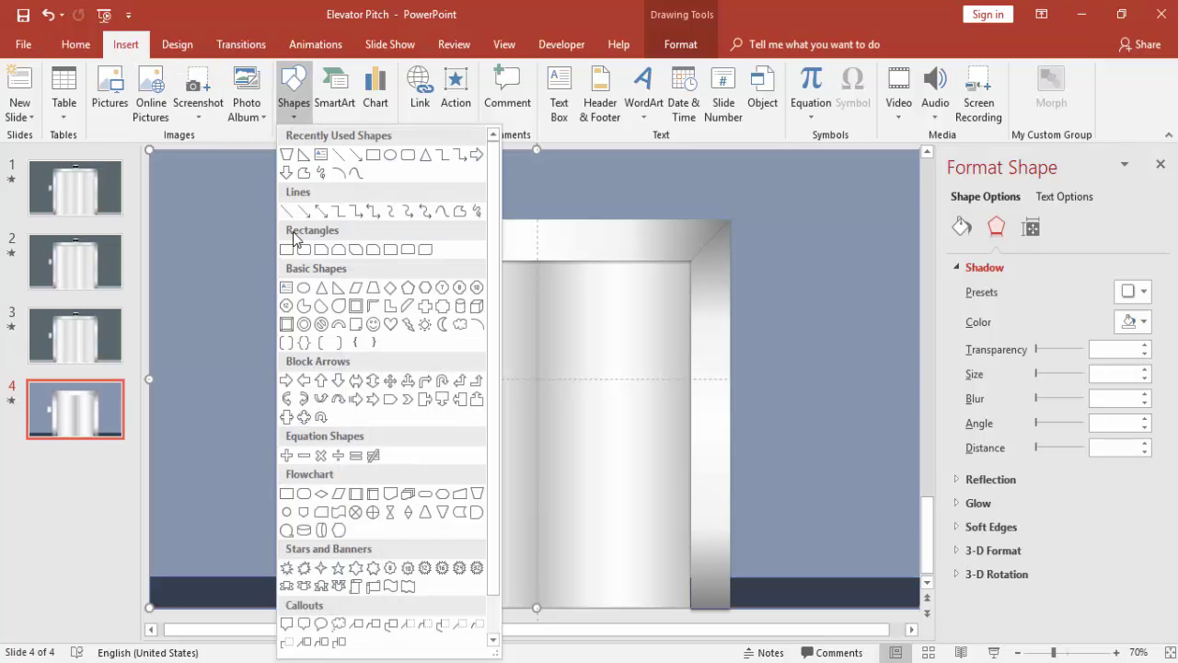
click(322, 288)
drag(237, 262, 305, 323)
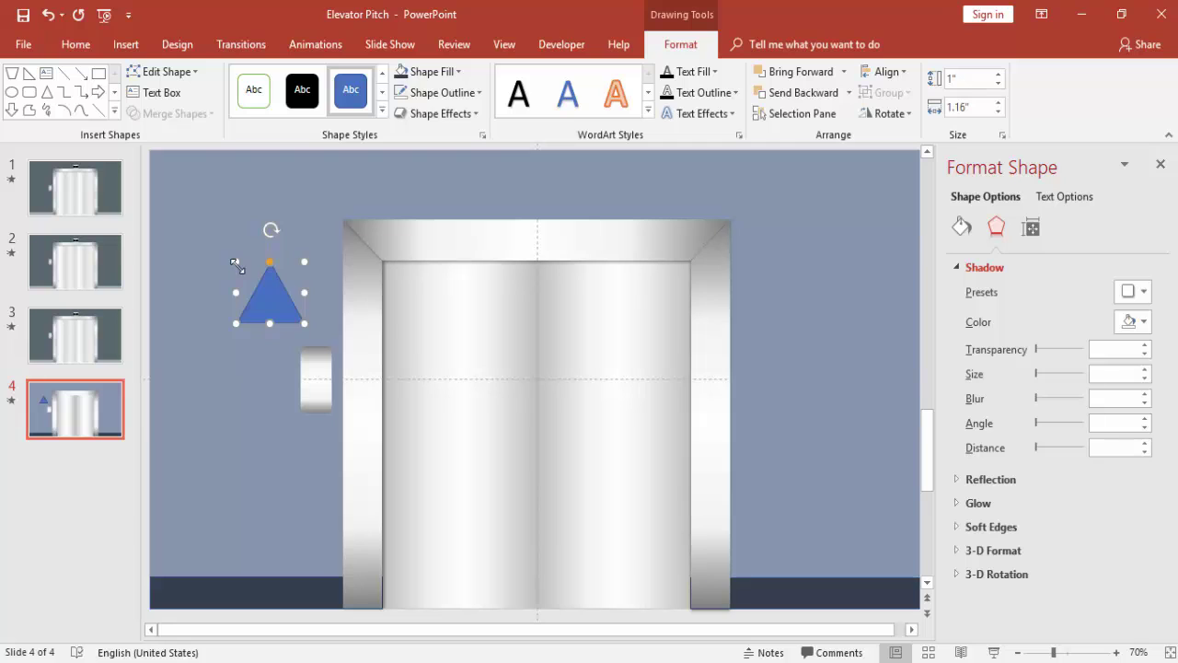
drag(237, 265, 310, 354)
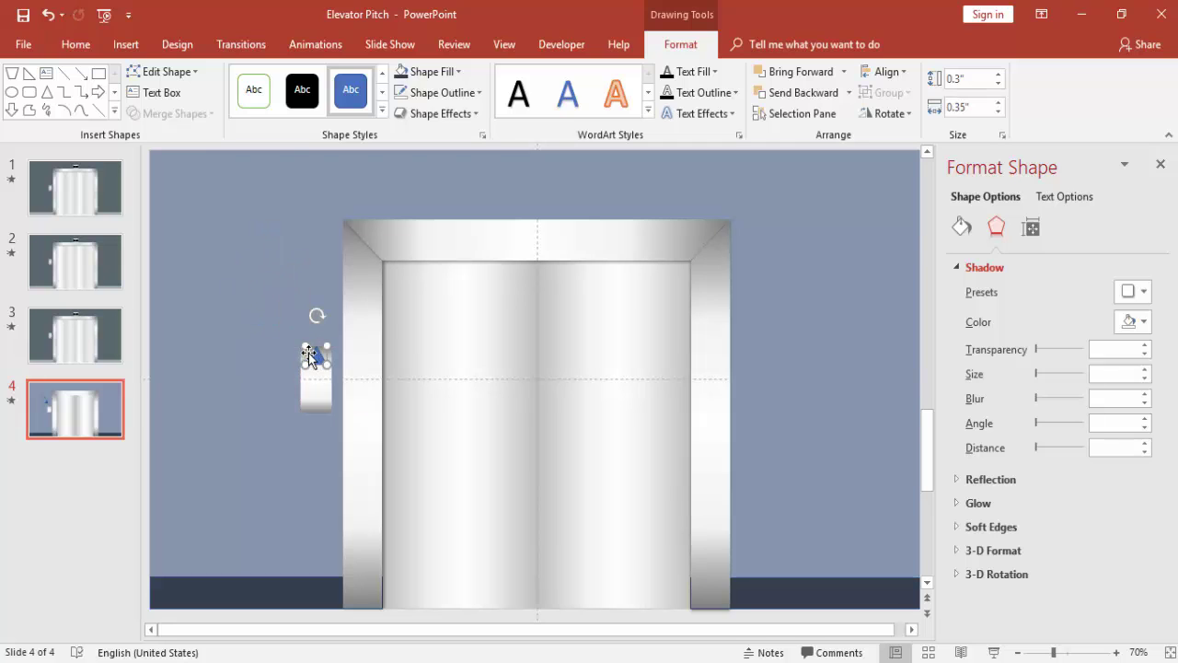
drag(308, 350, 313, 357)
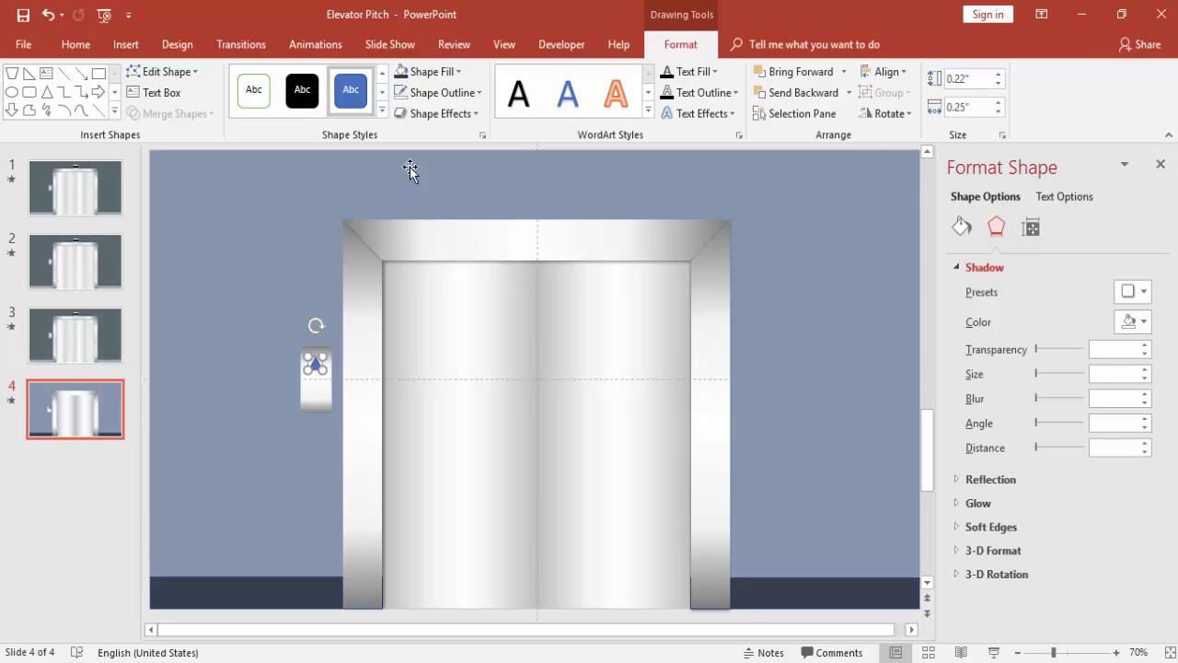
click(430, 73)
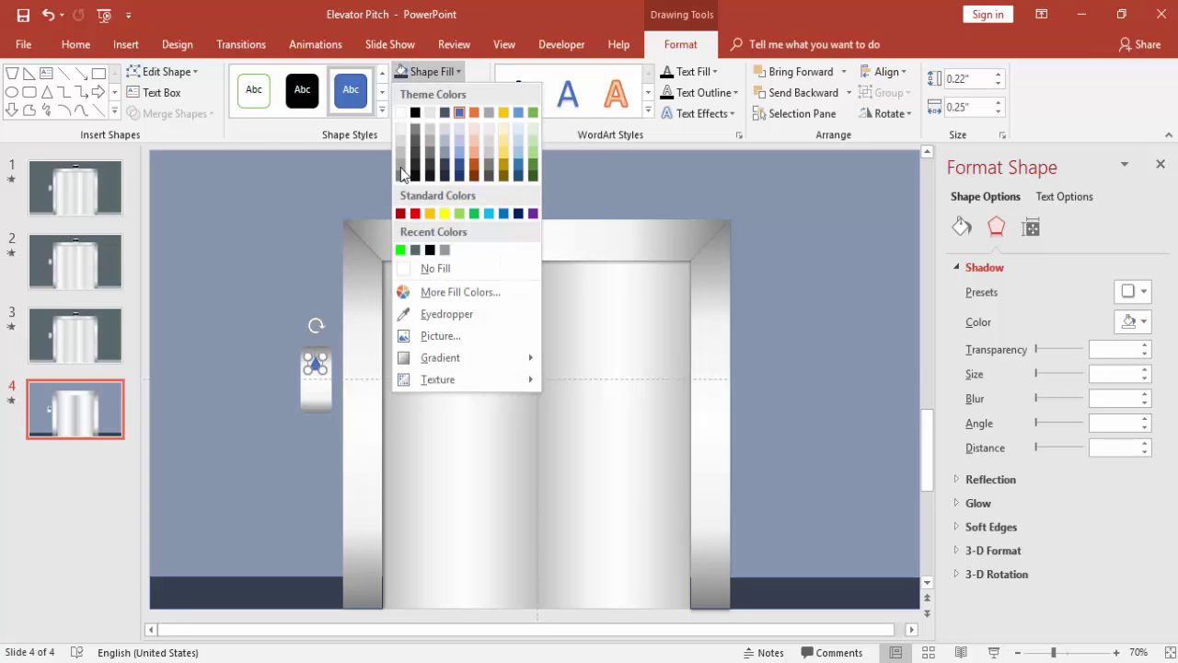
click(459, 214)
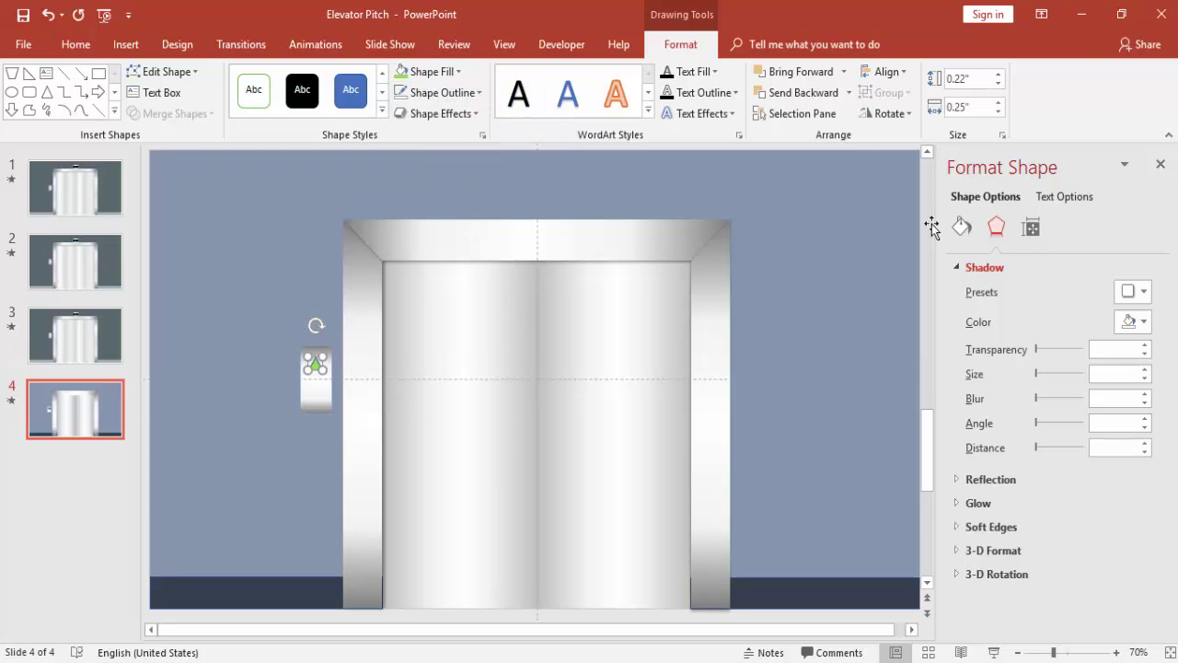
Step: Give the green triangle a Top bevel in 3-D Format
click(1021, 550)
drag(1164, 423, 1165, 460)
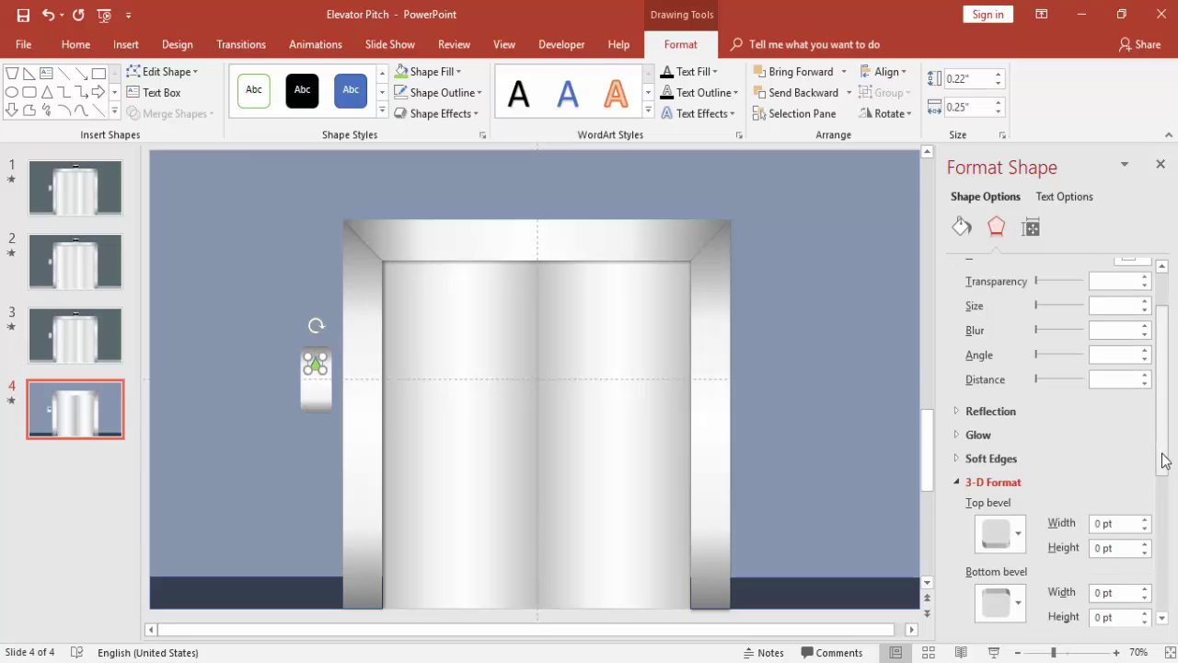
click(1018, 534)
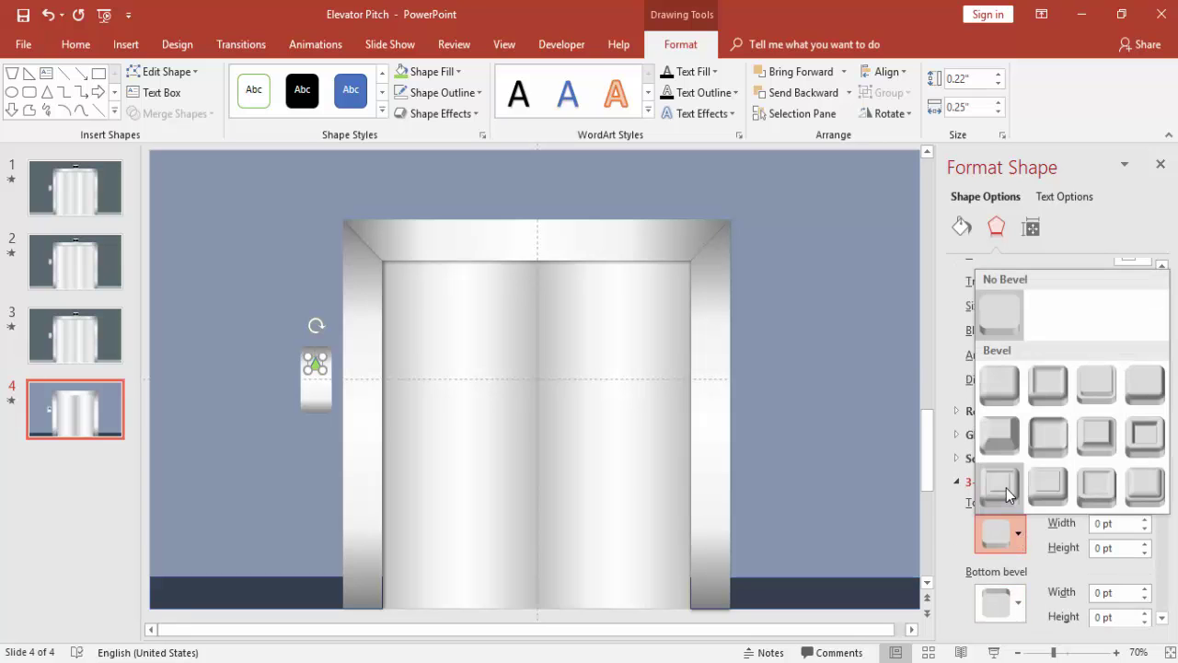
click(1000, 485)
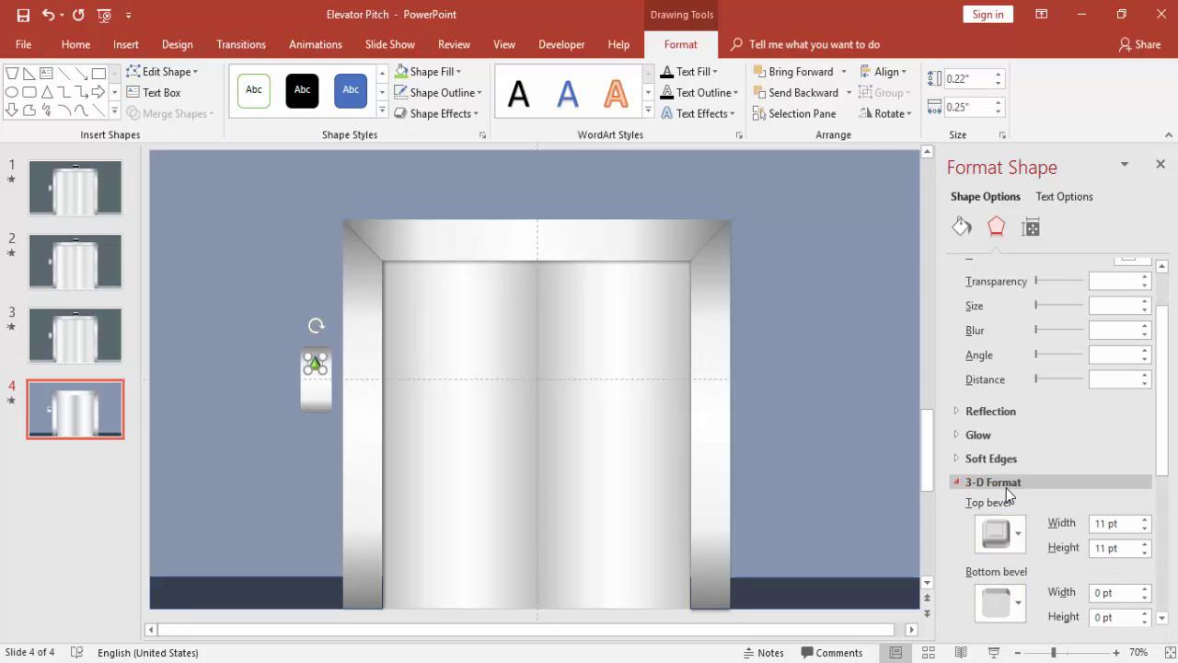
click(760, 319)
Step: Copy the triangle below the original, flip it vertically, and fill it red
click(313, 368)
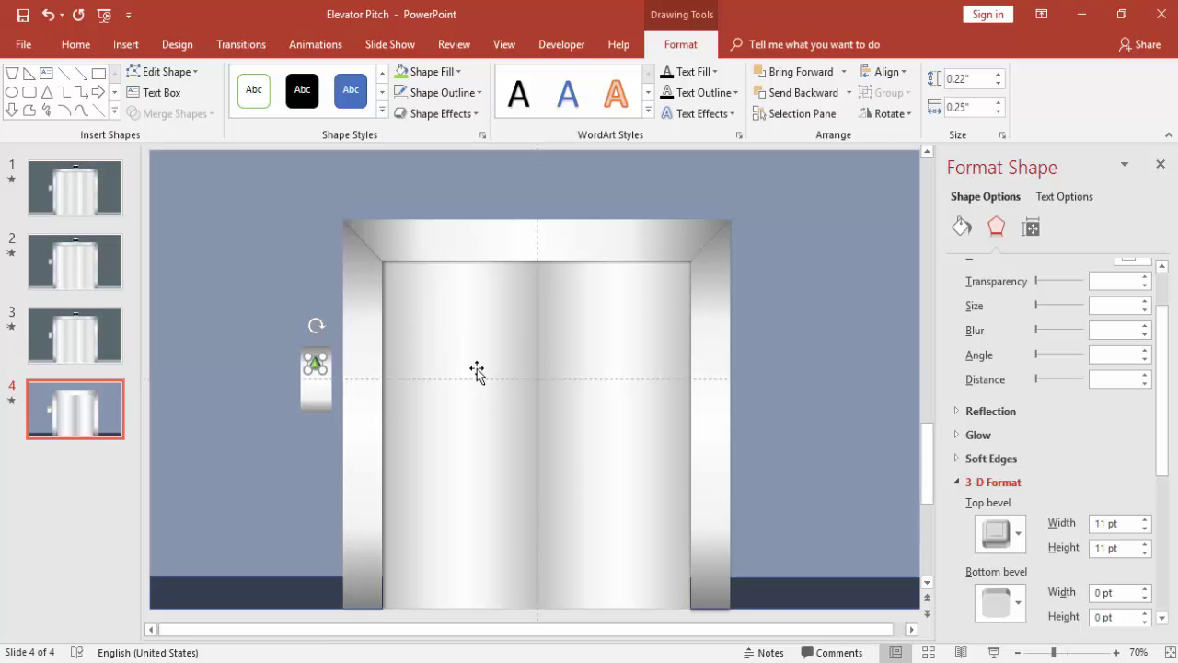
click(322, 370)
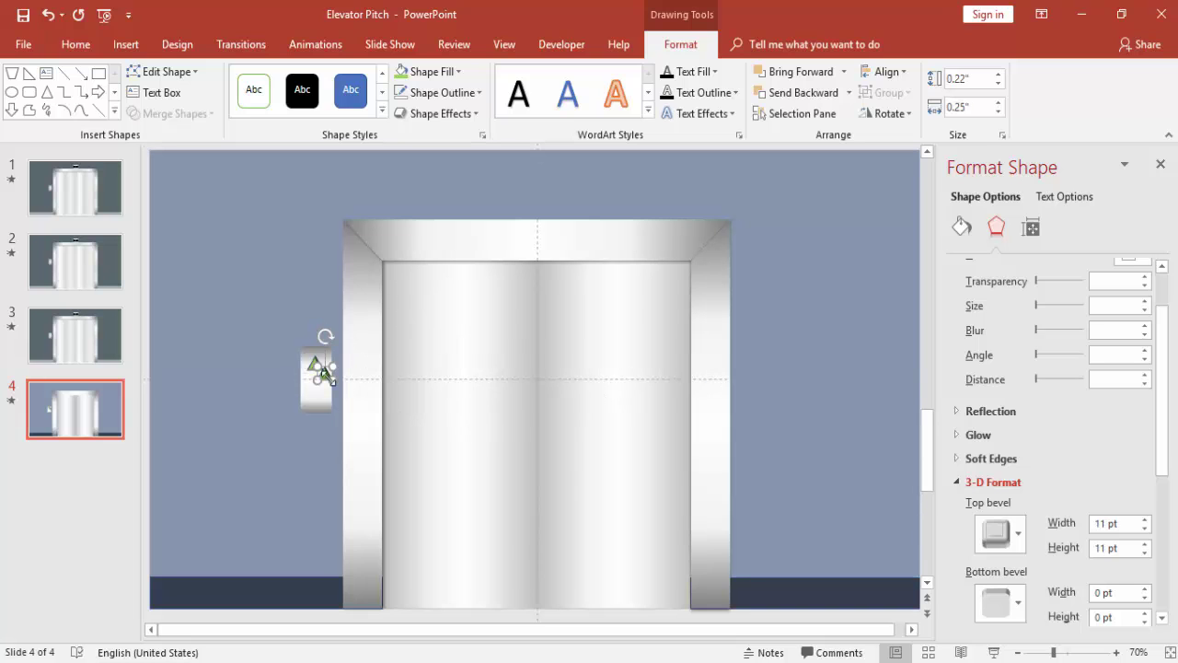
drag(322, 384, 316, 392)
click(885, 114)
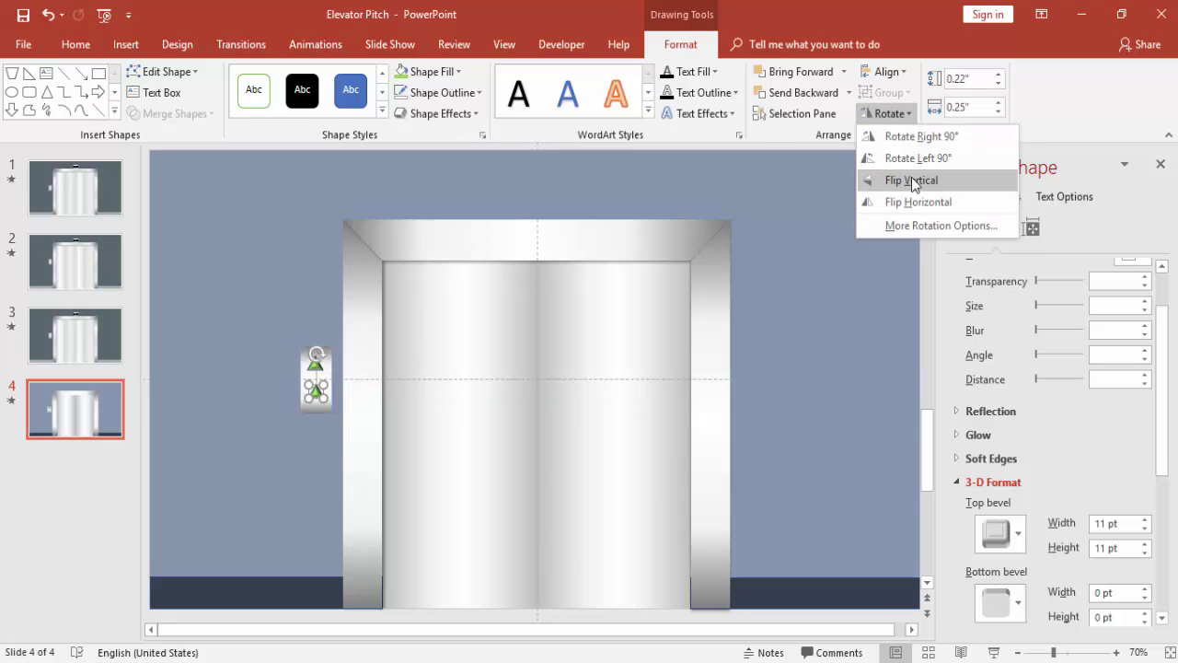
click(913, 181)
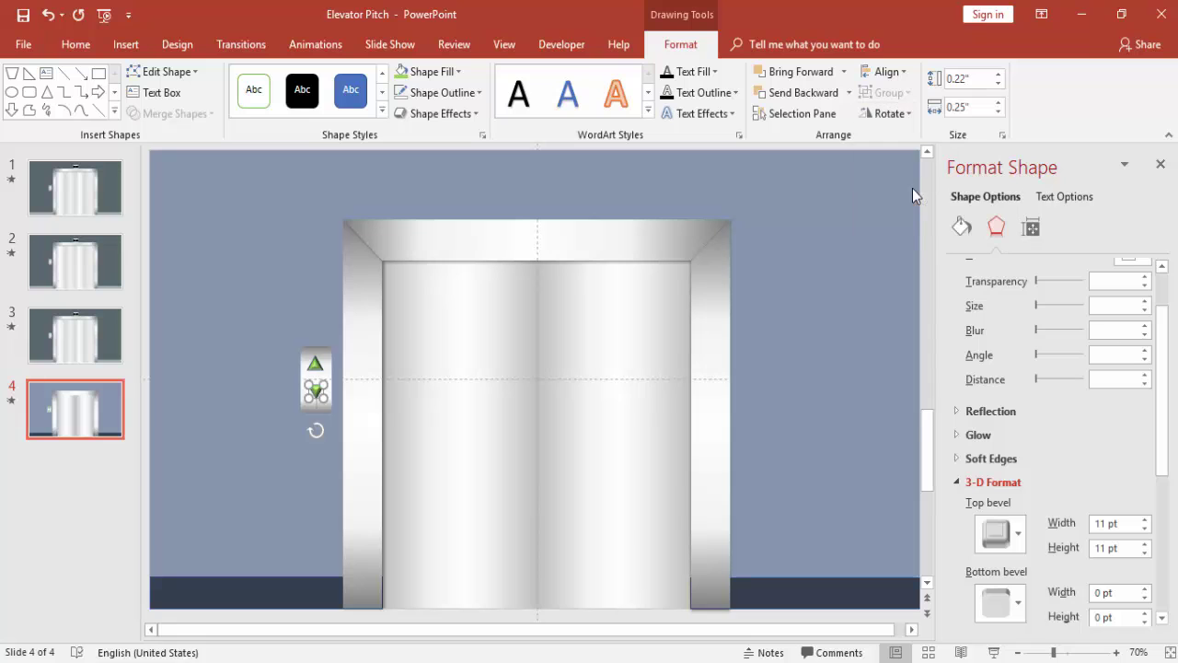
click(426, 81)
click(415, 212)
drag(1158, 340, 1164, 273)
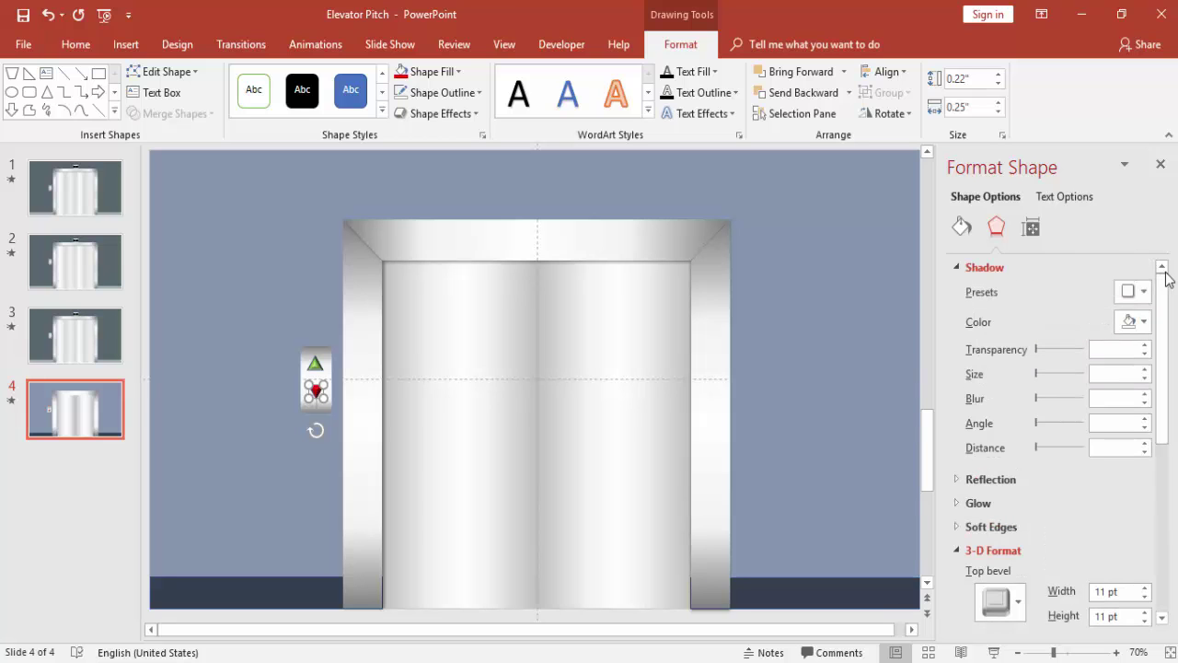
click(271, 289)
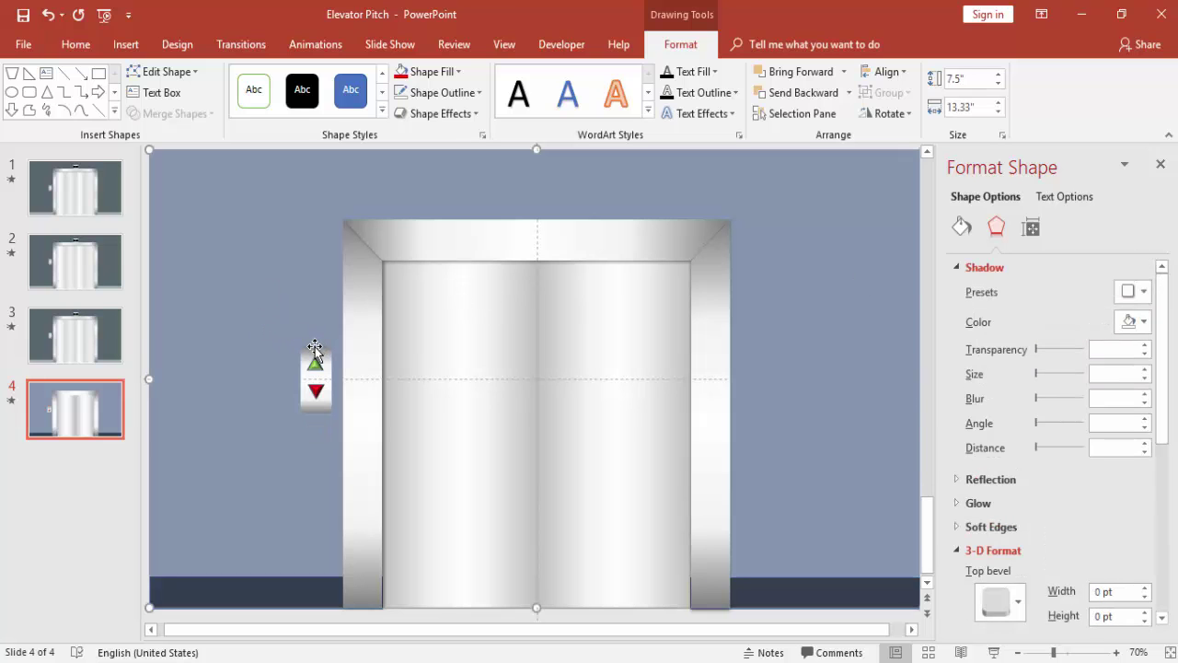
click(314, 349)
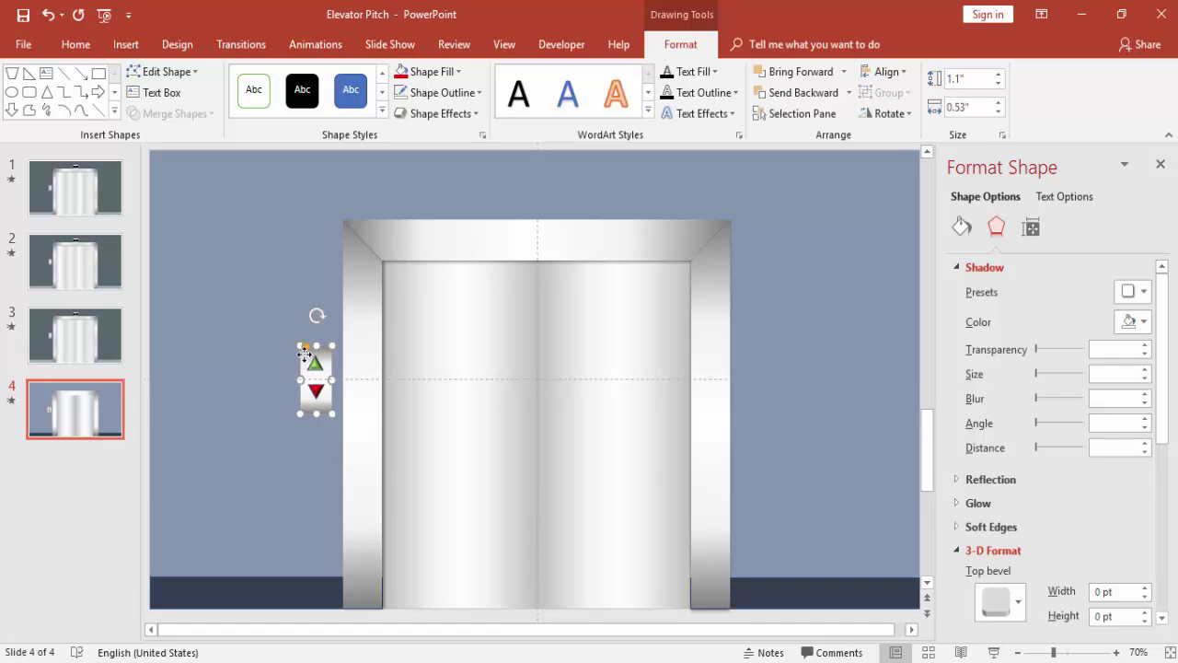
Step: Place a copy of the panel above the doors, rotated a quarter turn into a horizontal bar centred over the frame
drag(304, 355, 526, 184)
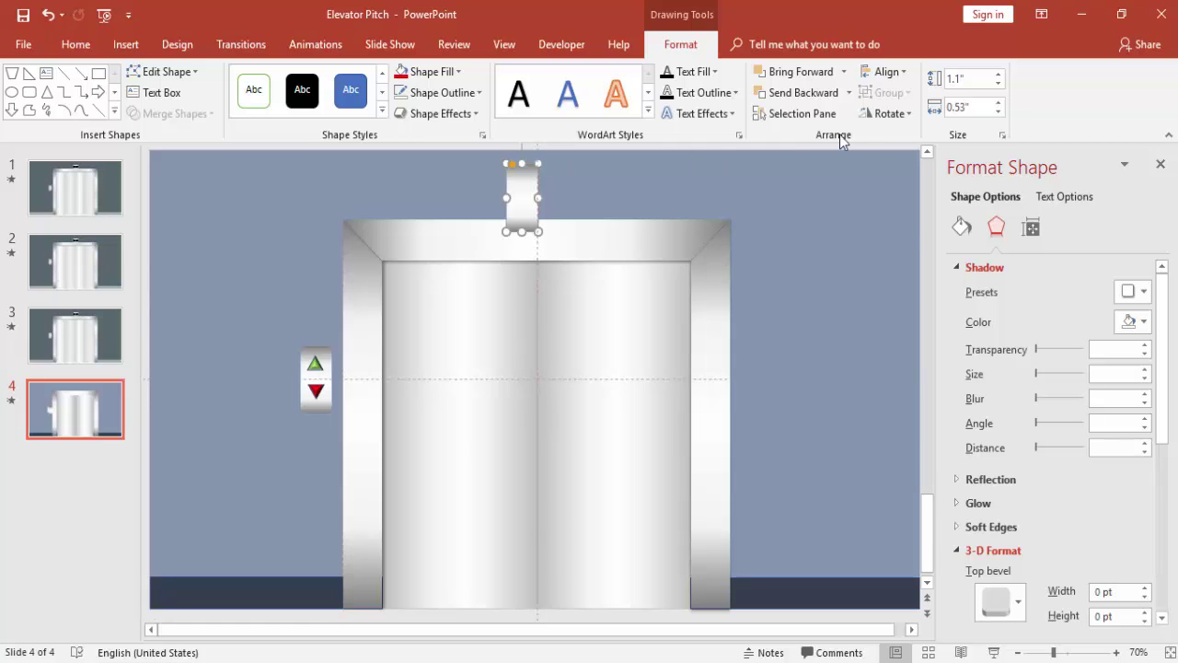
click(883, 114)
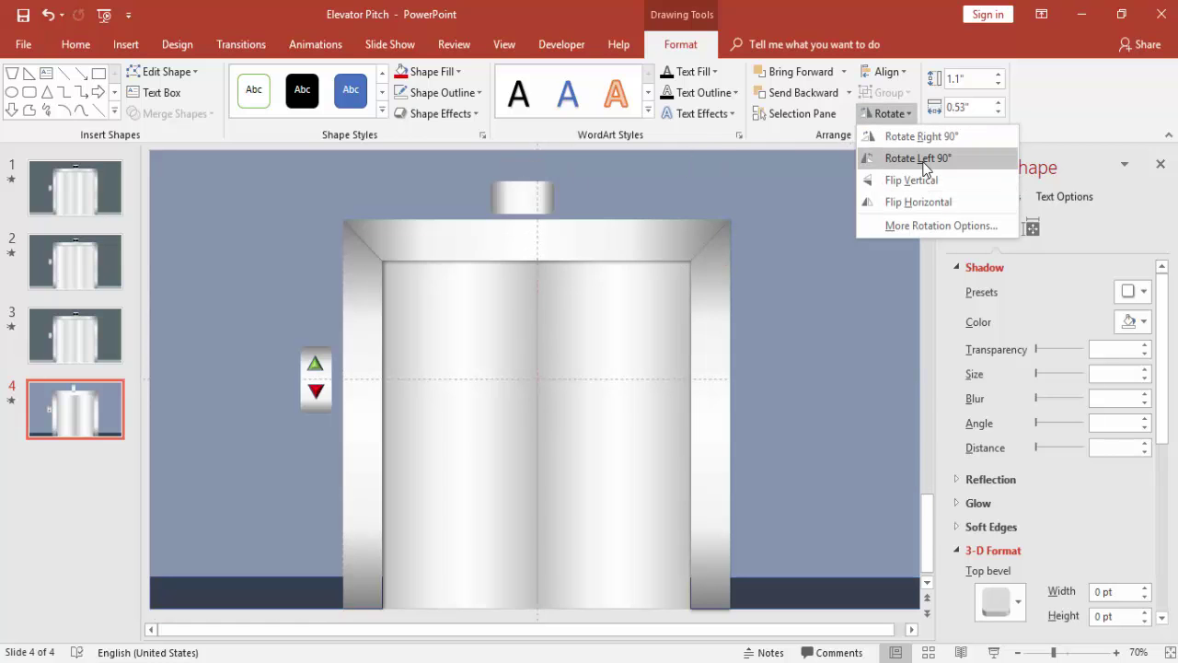
click(898, 158)
drag(522, 198, 536, 199)
Step: Give the bar a coloured outline 2¼ pt thick
click(433, 92)
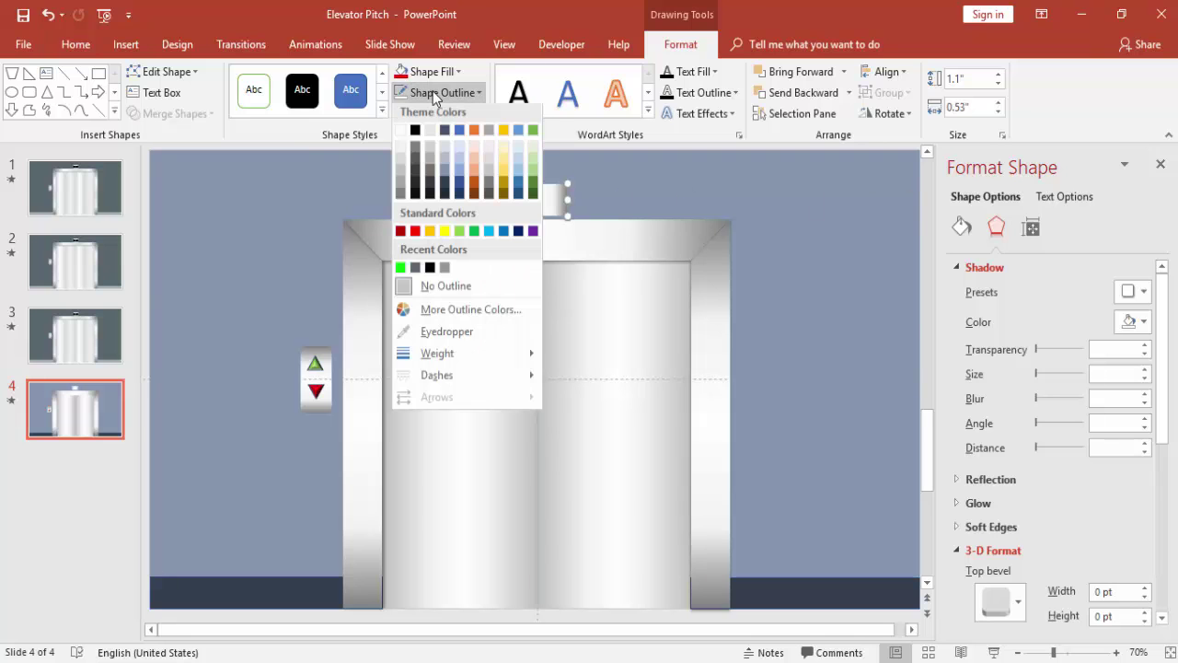
click(403, 197)
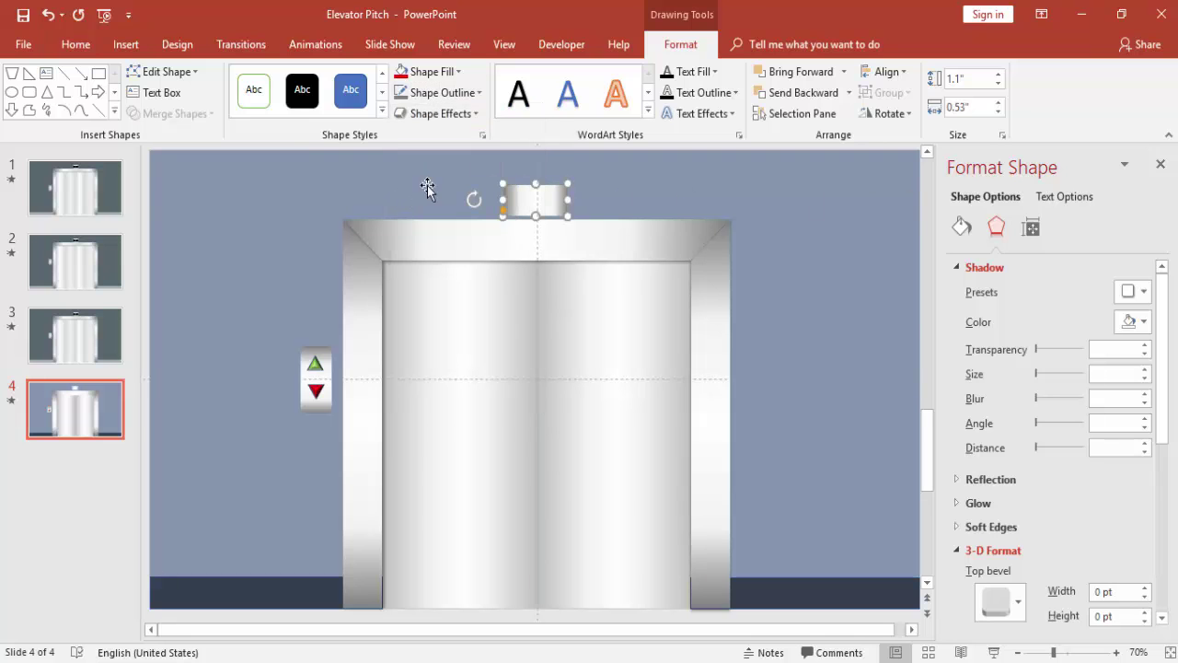
click(463, 97)
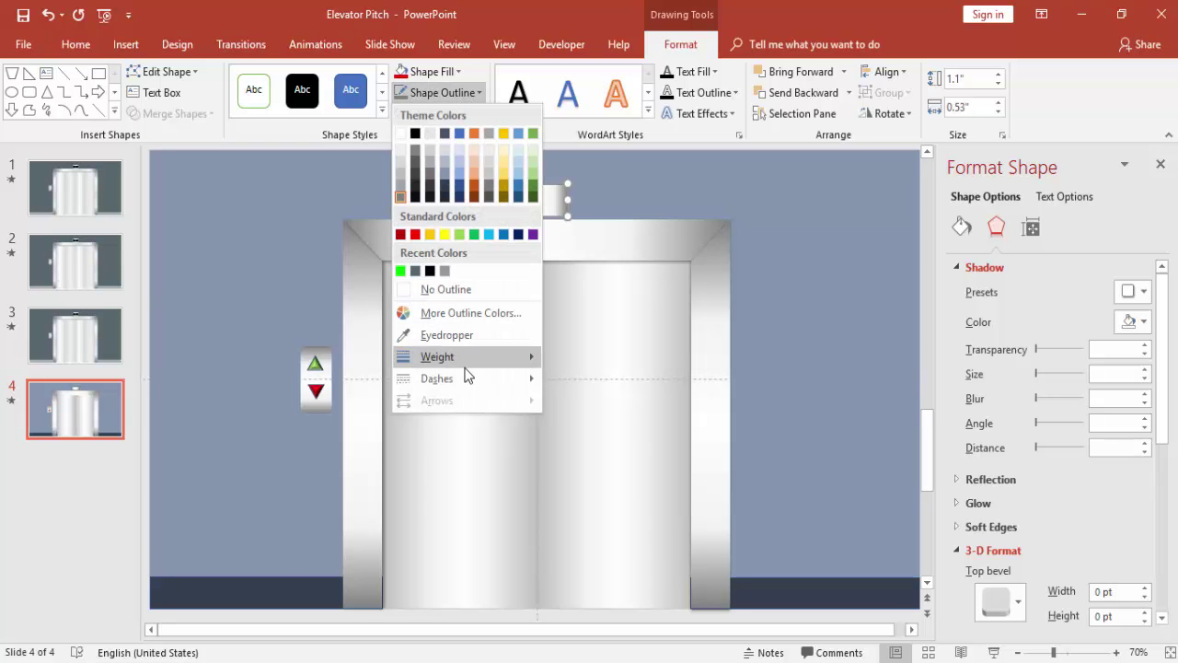
mouse_move(467, 357)
click(632, 457)
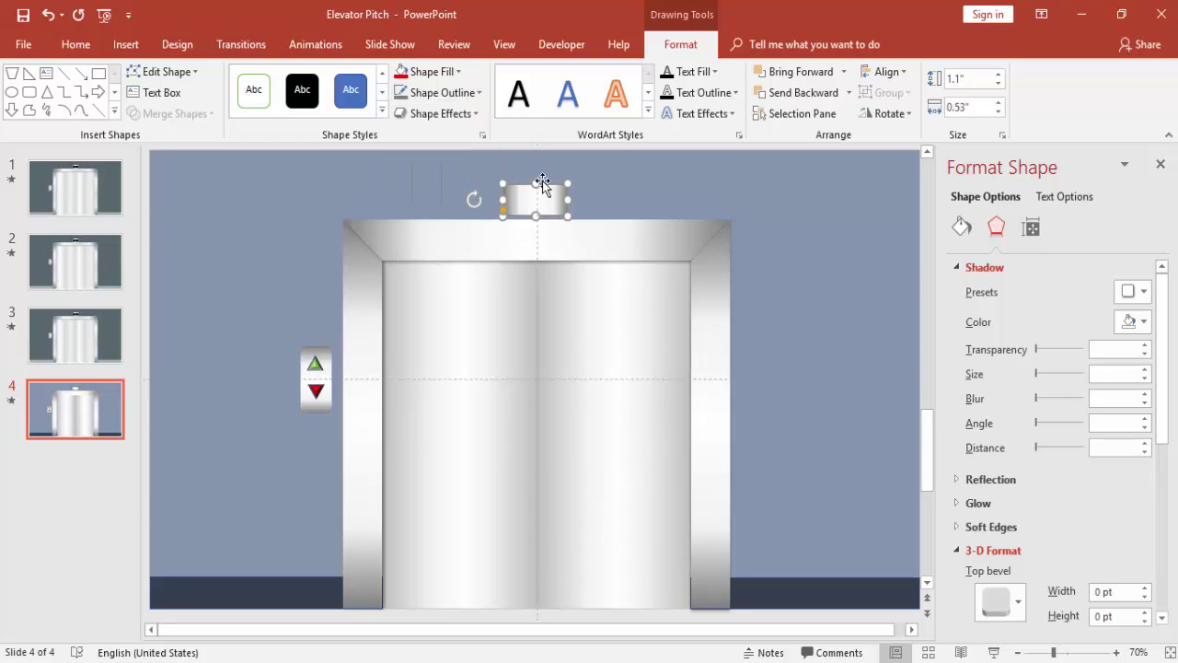
click(425, 76)
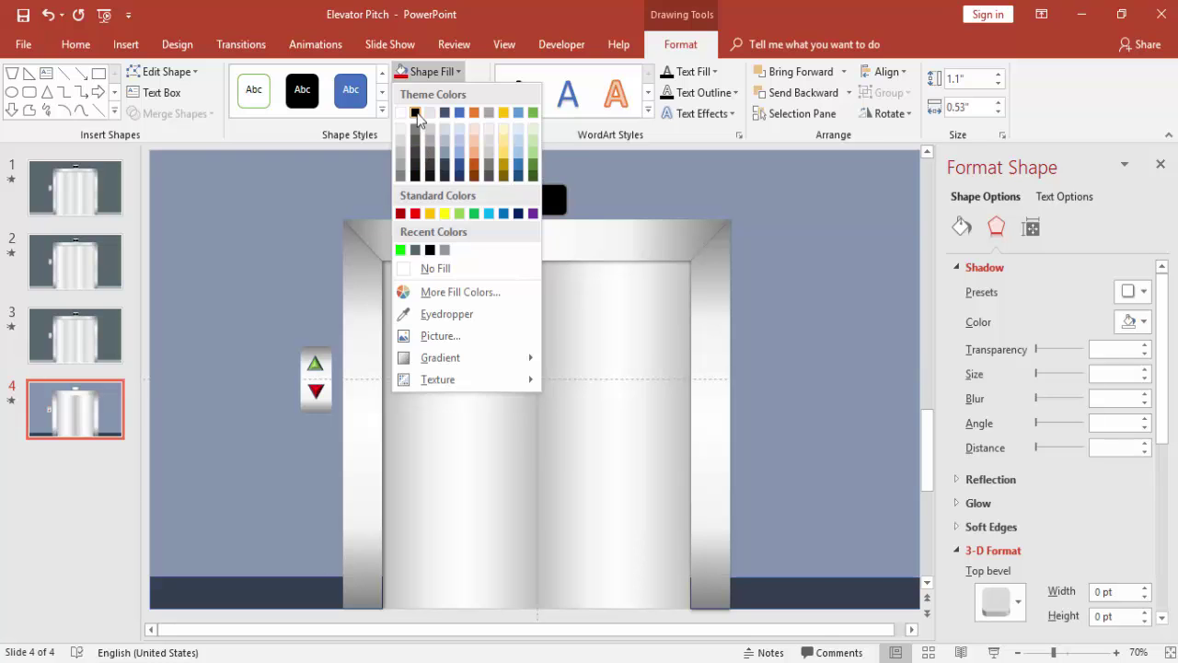
Step: Fill the display shape black and bring up its outline settings in the Format Shape pane
click(415, 113)
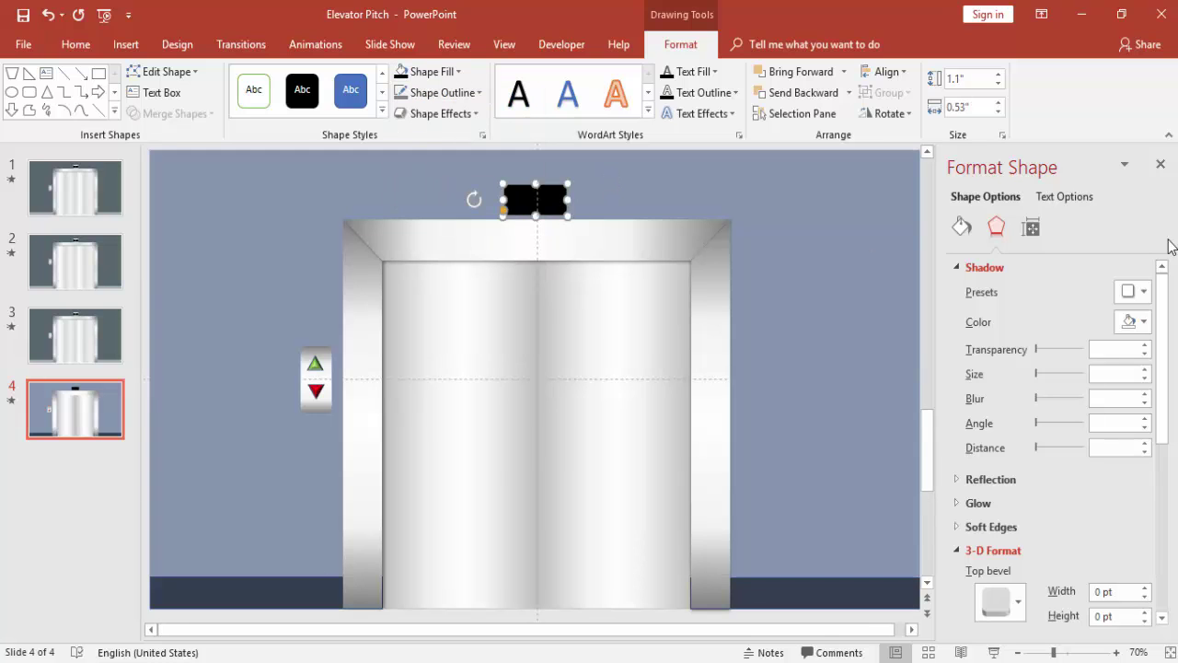
click(962, 230)
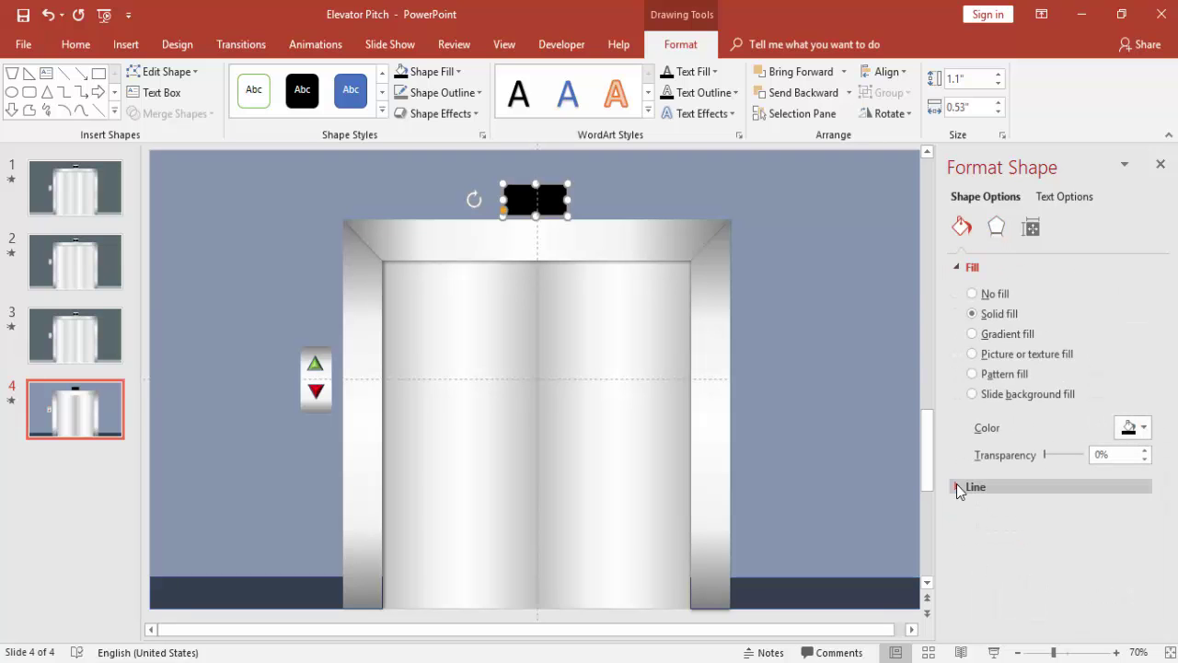
click(957, 484)
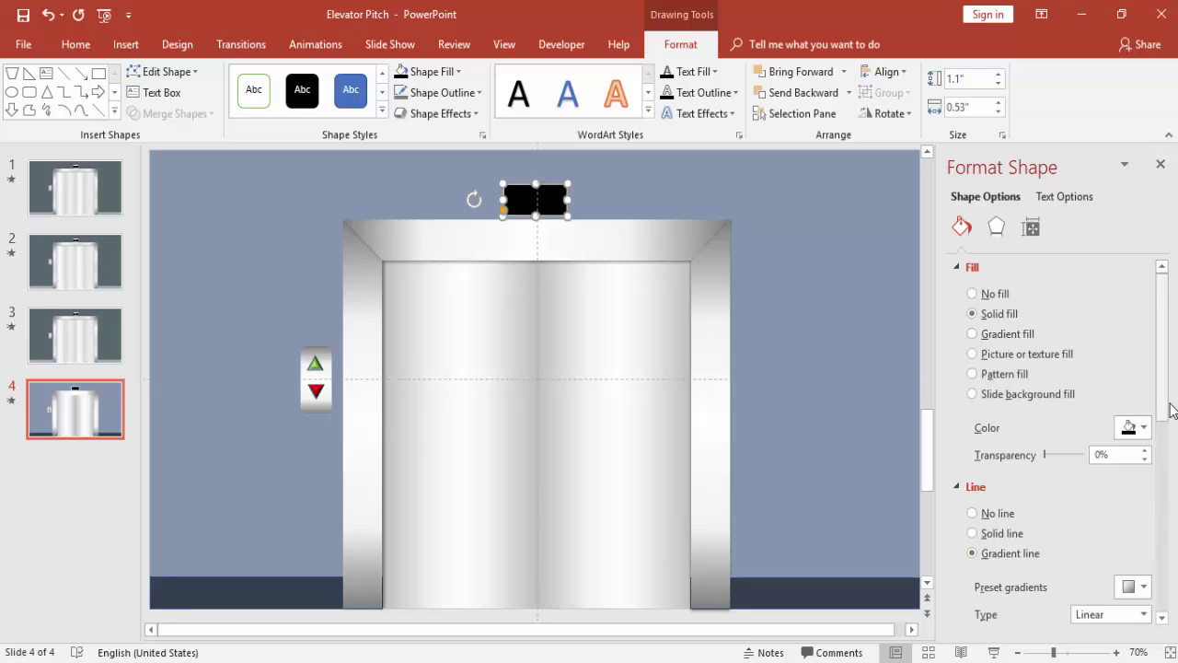
scroll(1165, 473, down, 3)
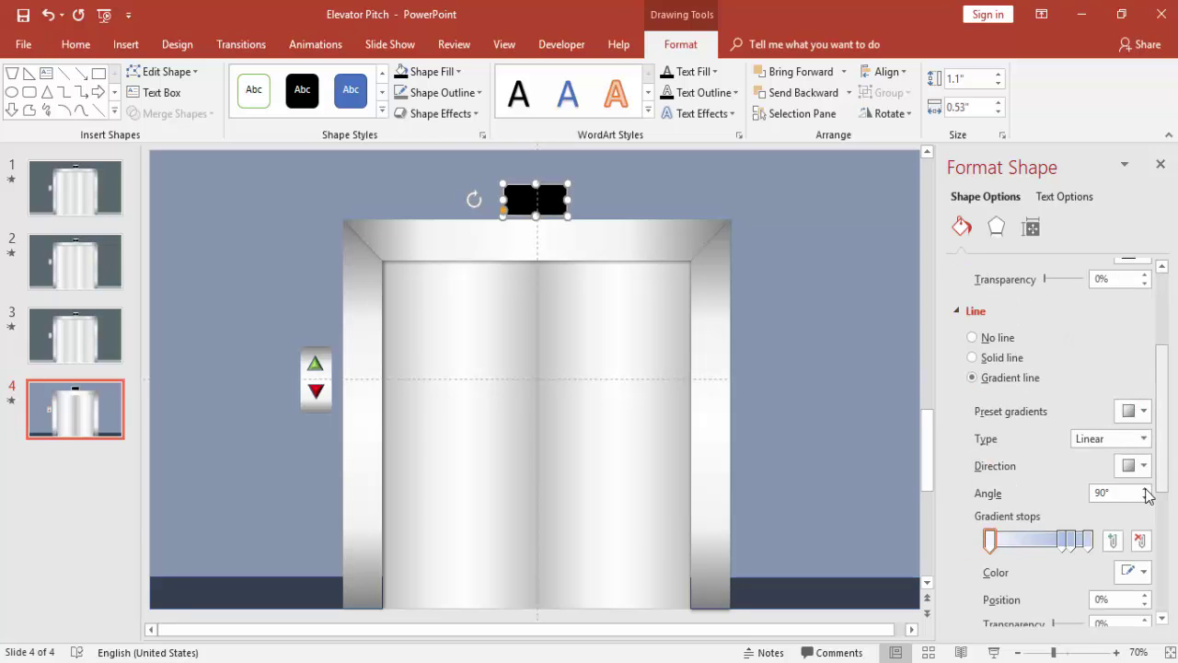
Step: Make the outline gradient's rightmost stop dark grey and its leftmost stop grey
click(1086, 541)
click(1131, 572)
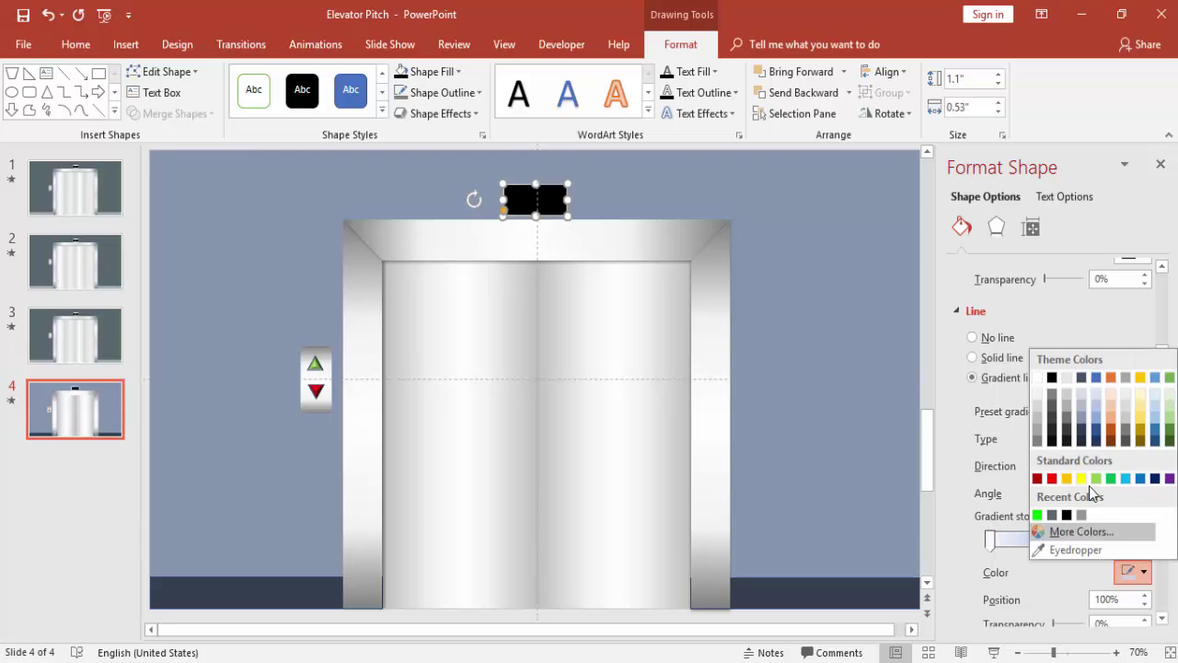
click(1052, 441)
click(991, 541)
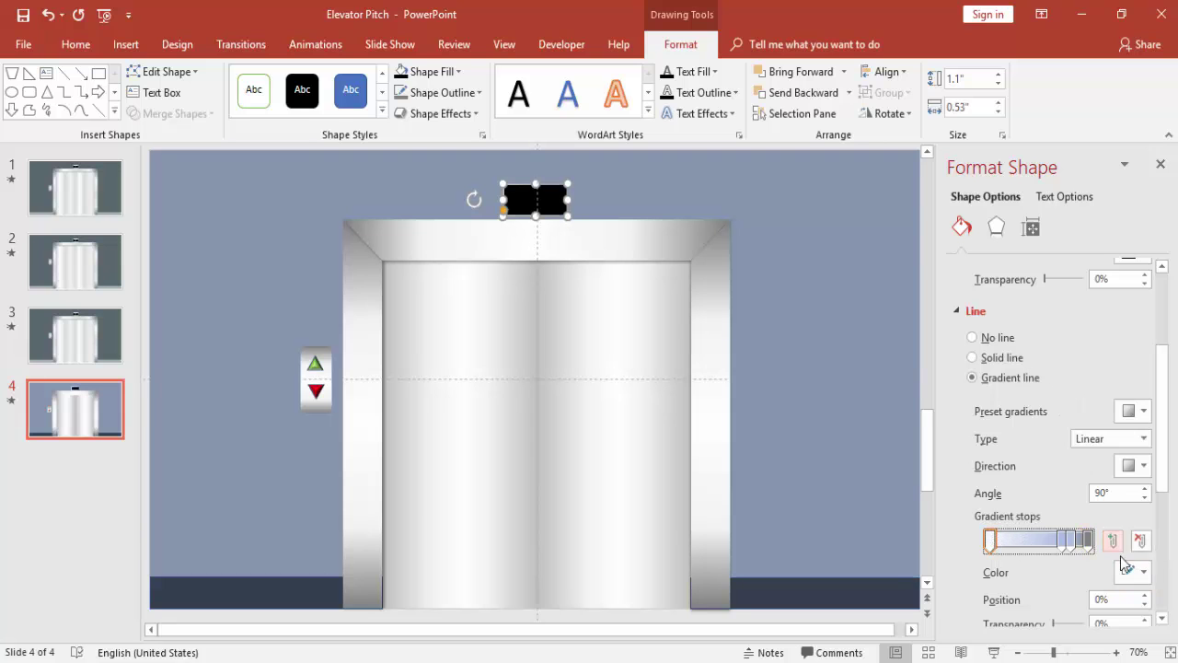
click(1131, 571)
click(1039, 442)
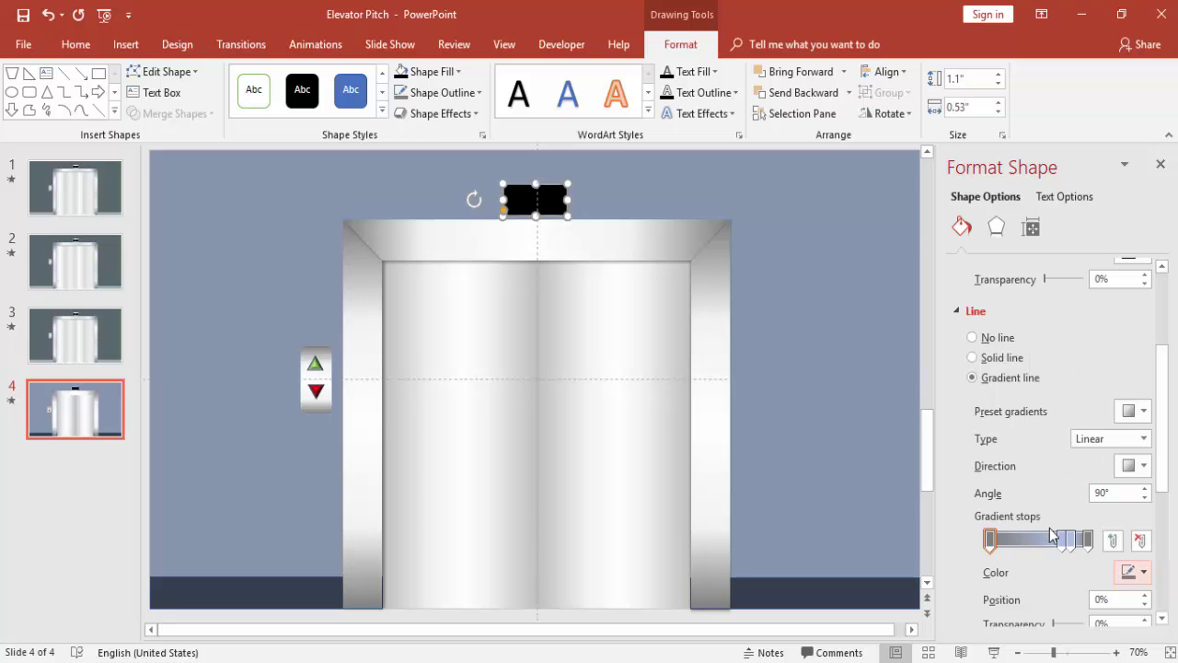
Step: Add a coloured gradient stop at 38% and make the 83% stop white, completing the silver border
drag(1056, 541, 1027, 542)
click(1136, 578)
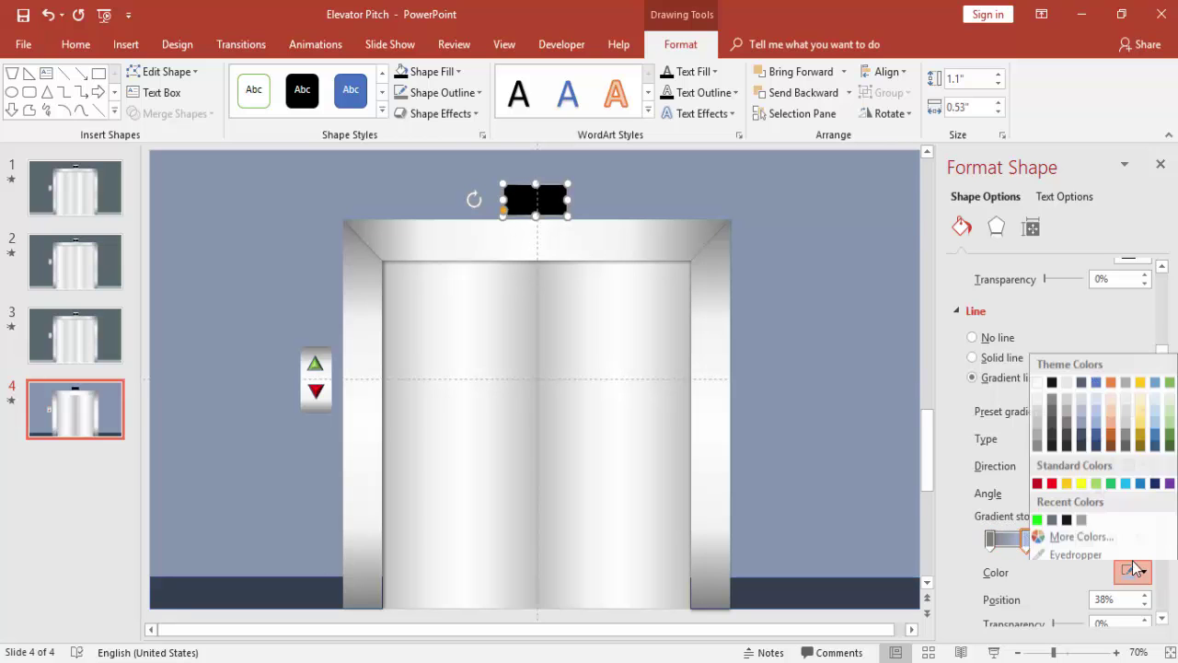
click(1039, 382)
click(1071, 541)
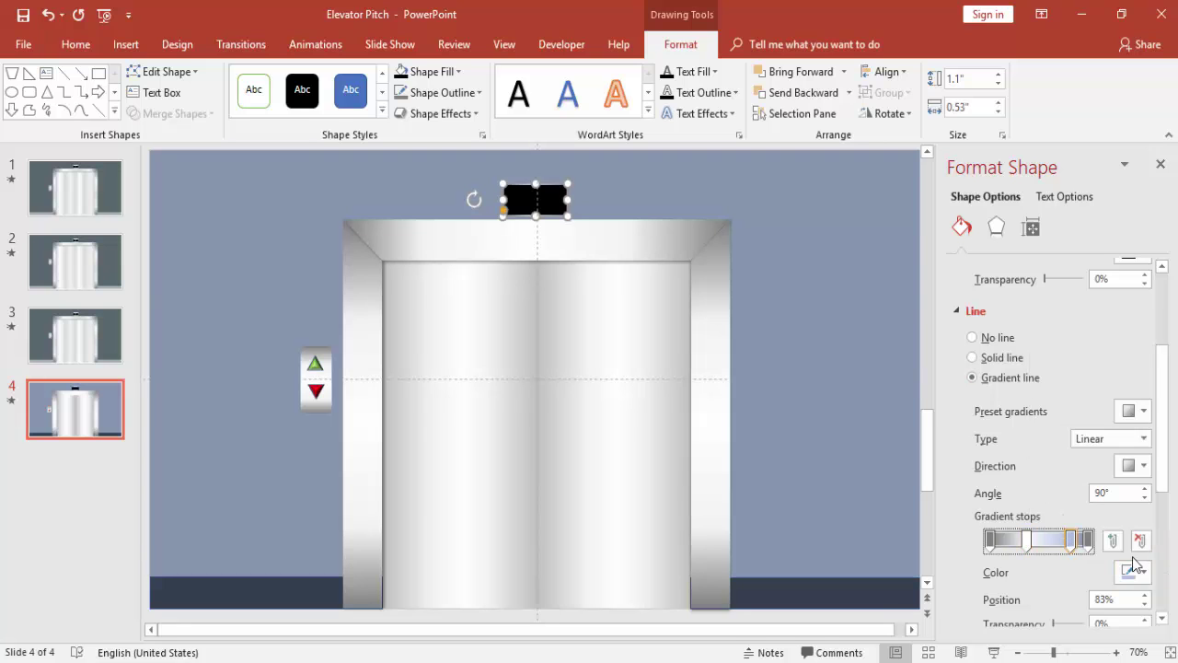
click(1139, 575)
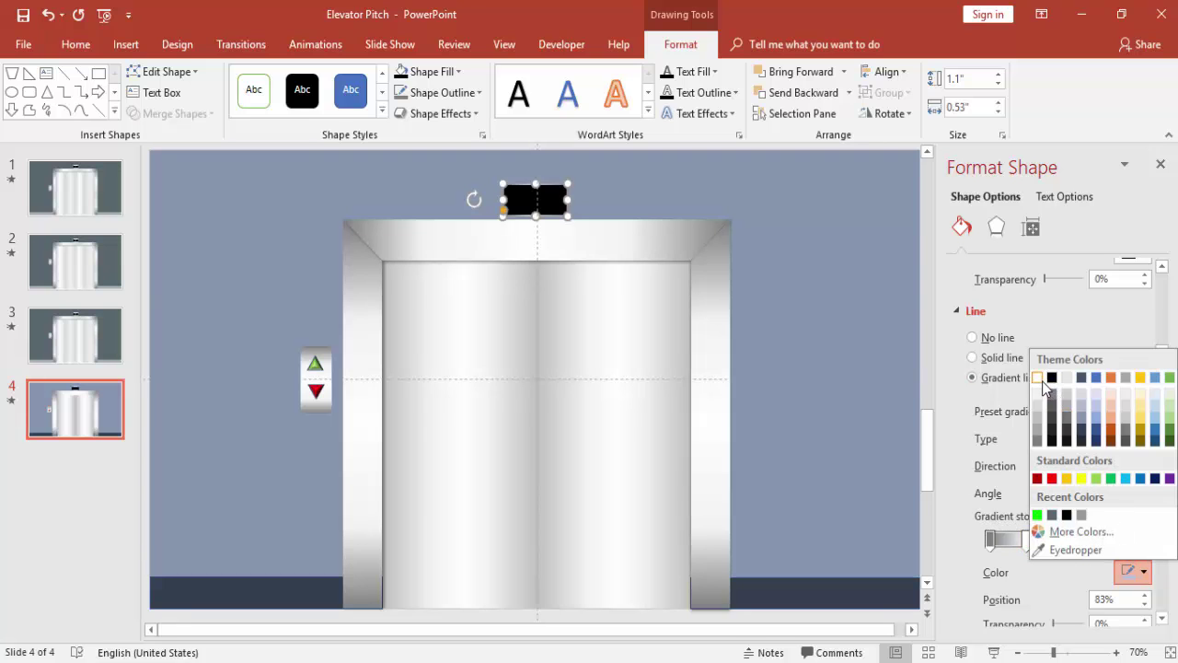
click(1045, 384)
click(720, 195)
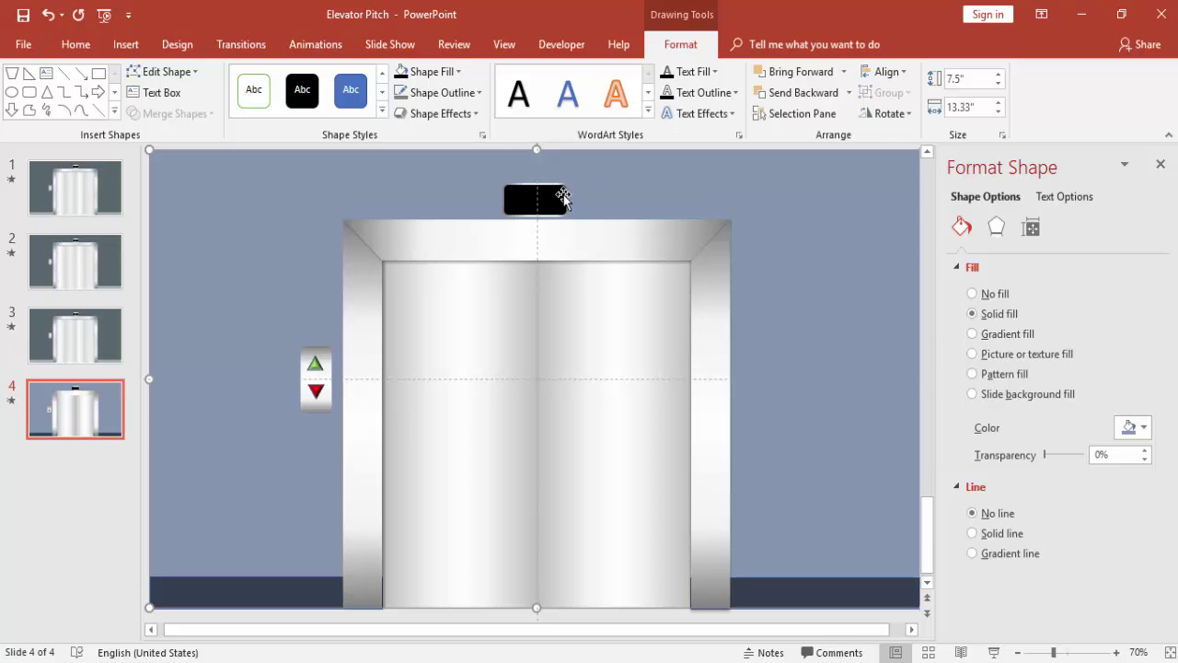
Step: Draw a small text box at the slide's upper left and type 1 in it
click(552, 196)
click(595, 184)
click(125, 44)
click(559, 92)
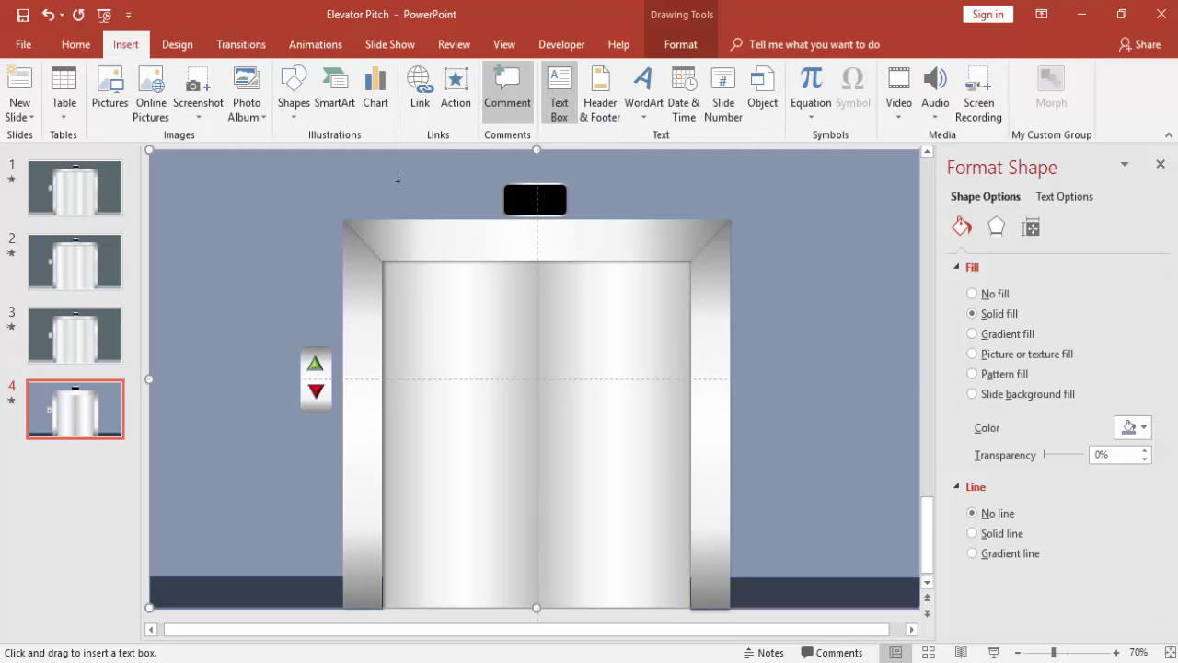
click(271, 223)
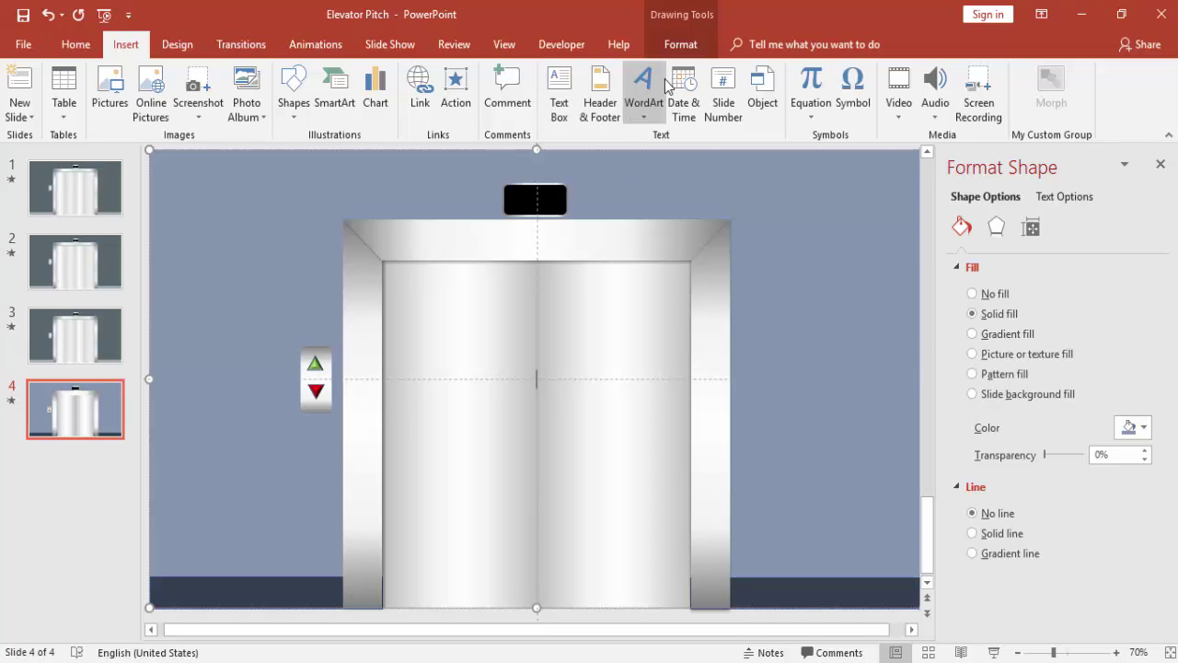
click(559, 92)
drag(223, 215, 265, 247)
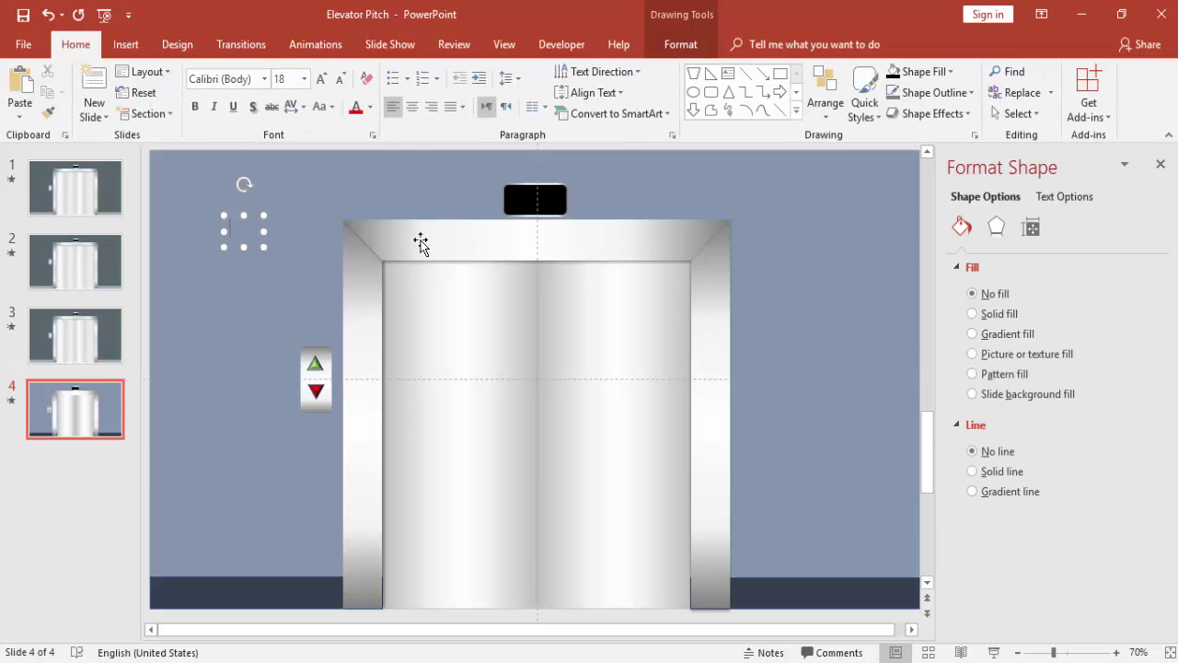
text(1)
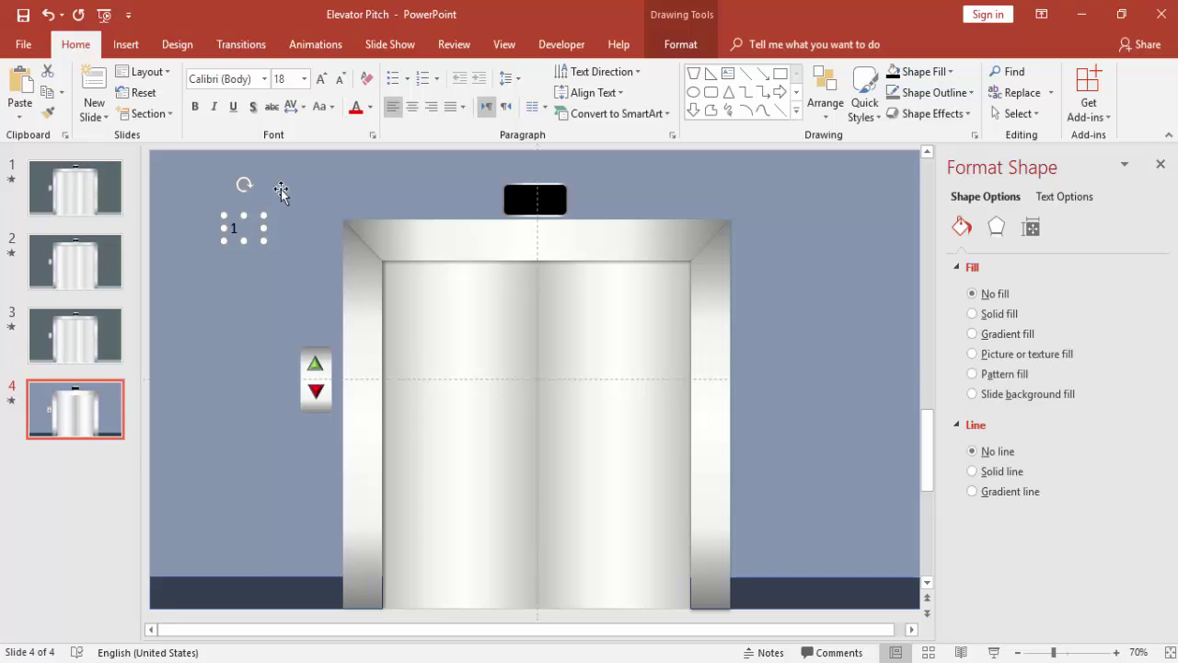
Step: Make the 1 green, SansSerif, bold and centred, then move it into the black display
click(370, 108)
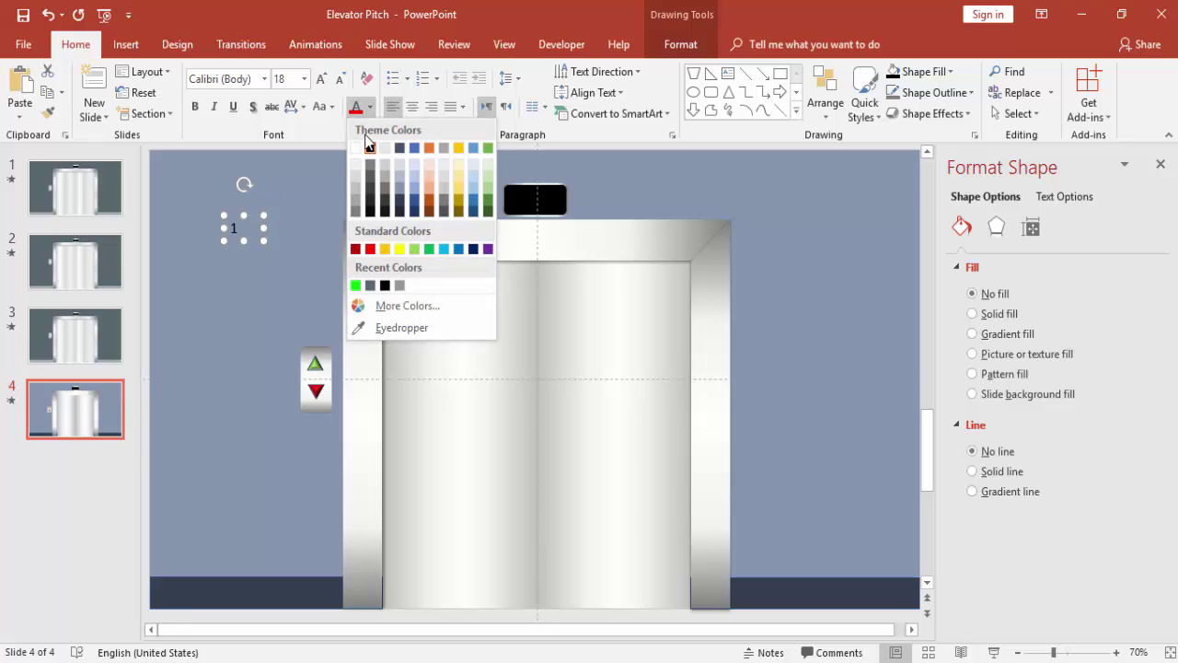
click(356, 287)
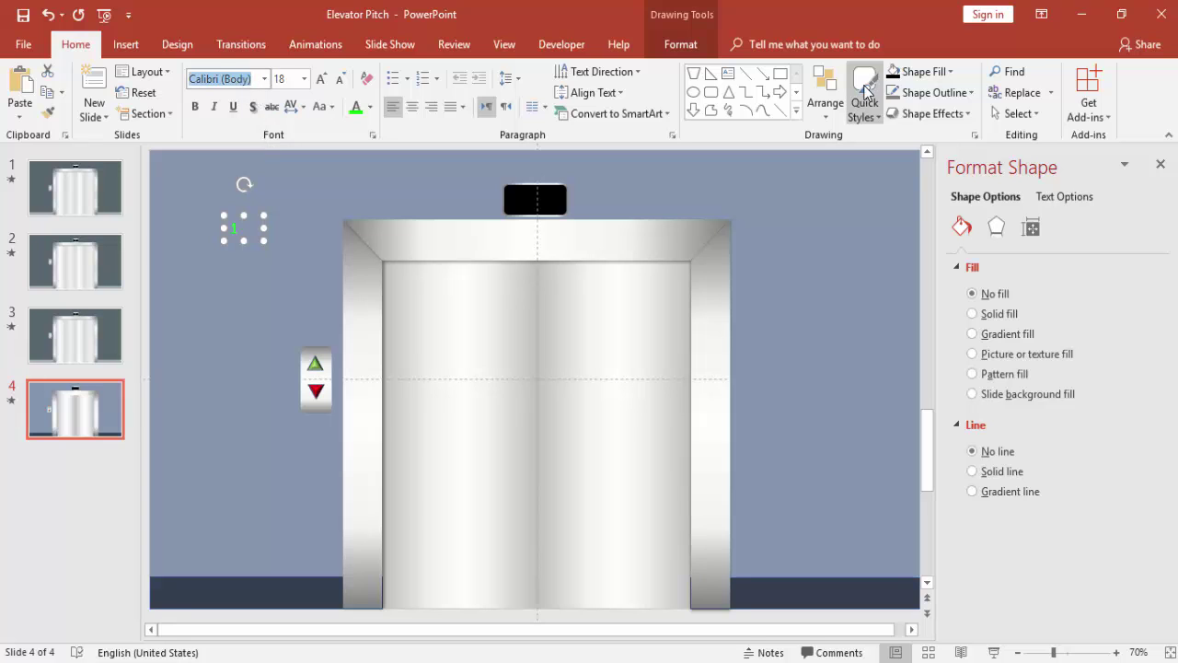
text(SansSerif)
key(Return)
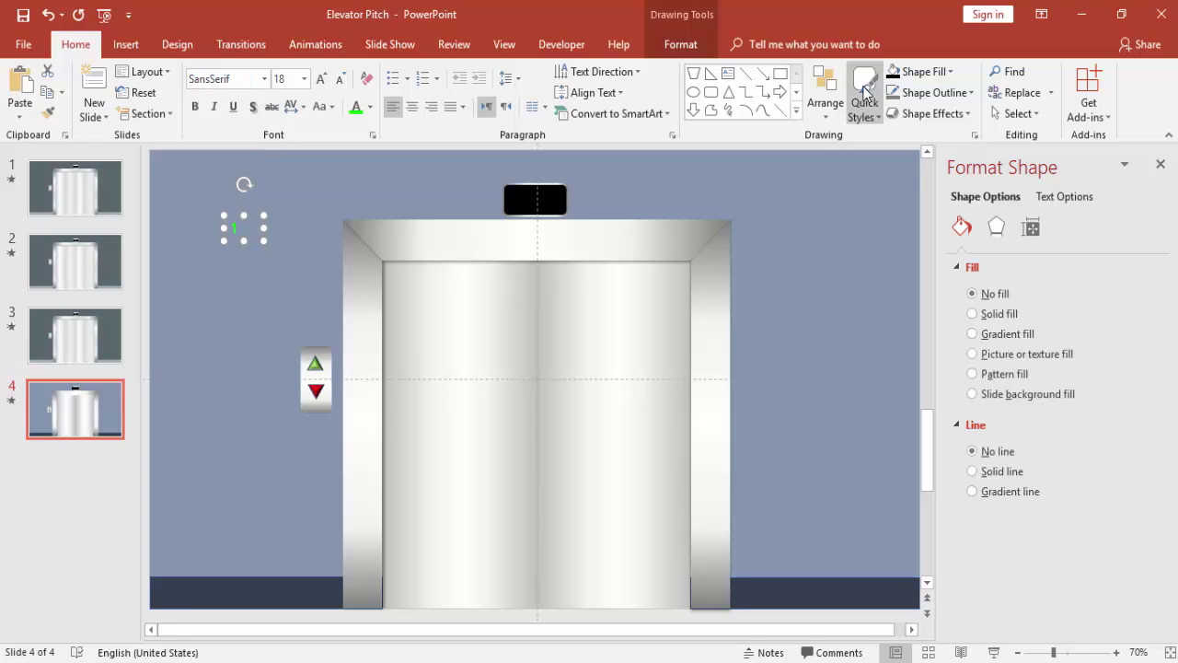
click(194, 106)
click(413, 106)
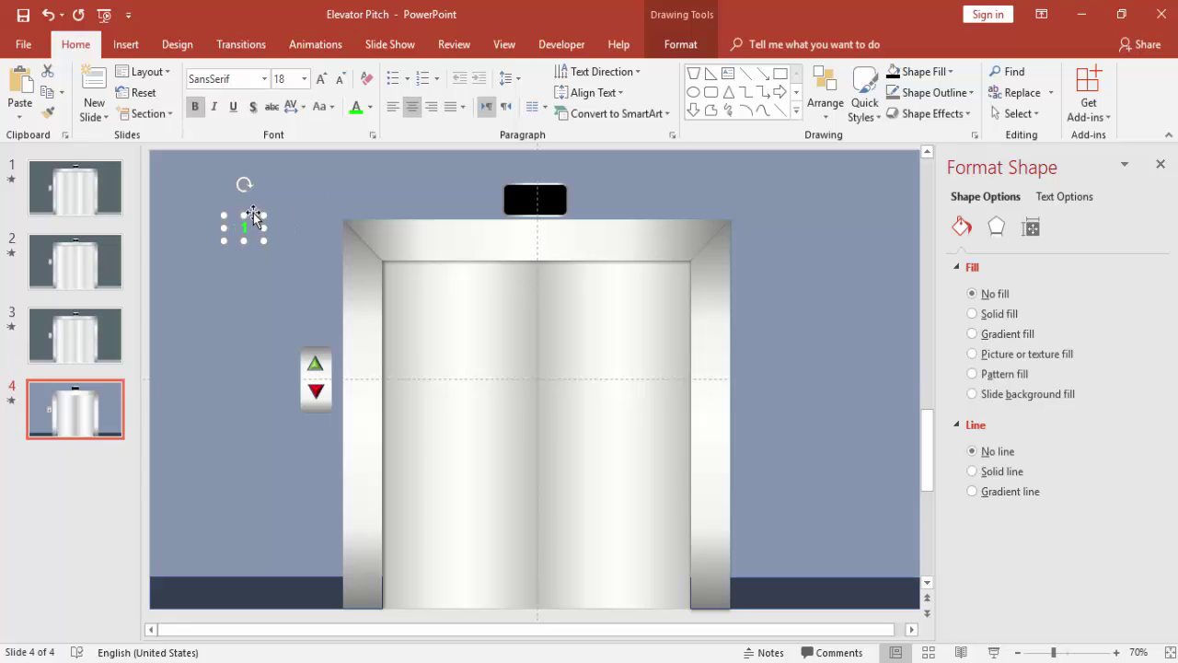
drag(252, 216, 546, 184)
click(815, 302)
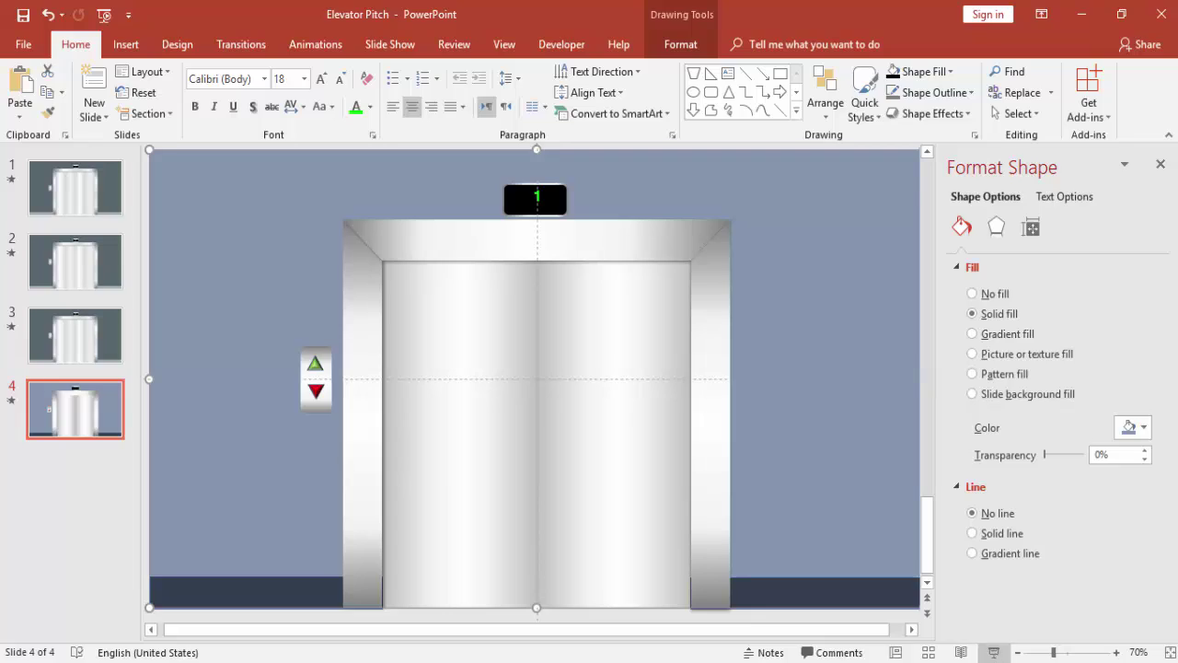
click(994, 653)
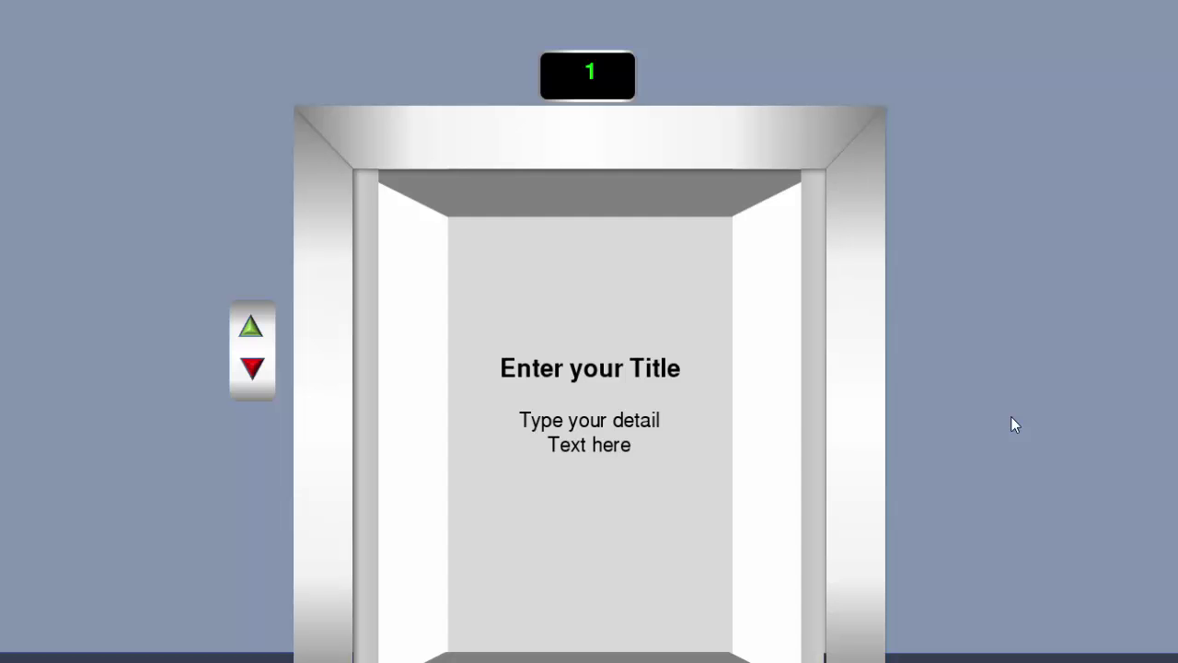
key(Right)
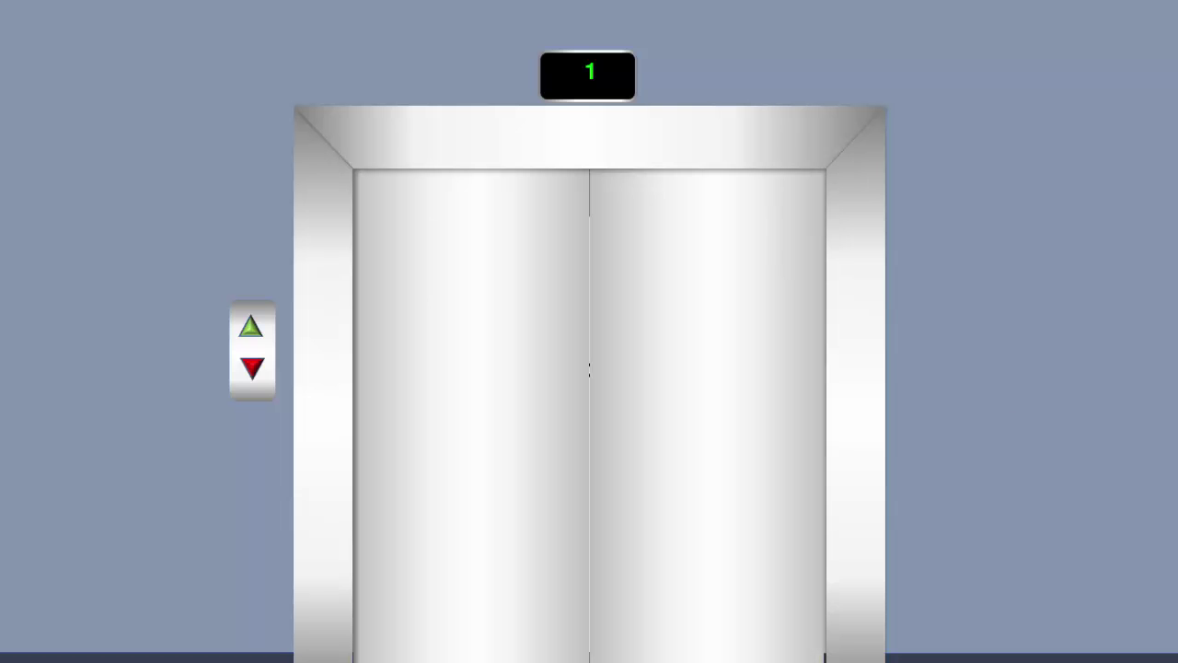
key(Escape)
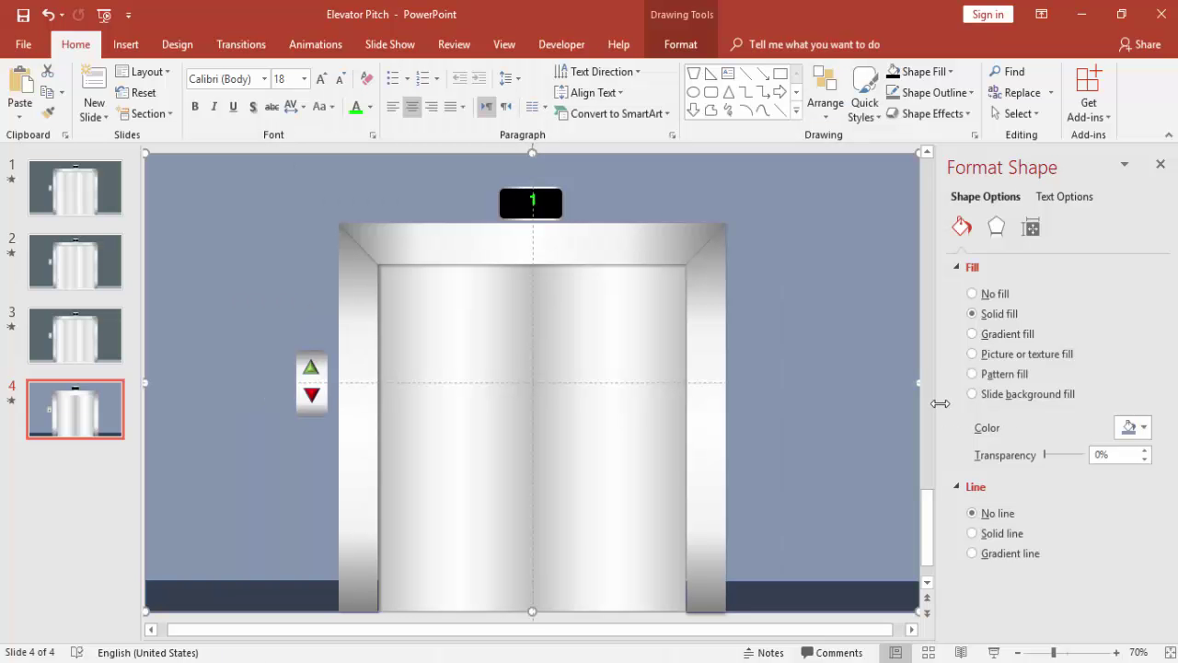